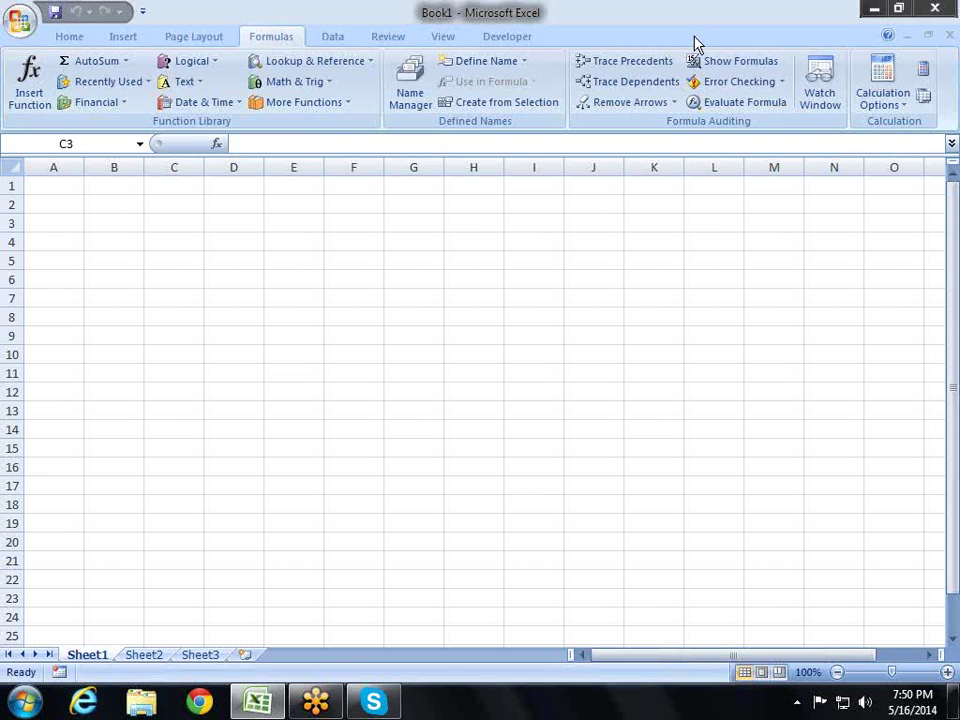
Browse the additional function categories list, then close it without choosing a function.
{"action": "left_click", "coordinate": [350, 108]}
{"action": "mouse_move", "coordinate": [342, 190]}
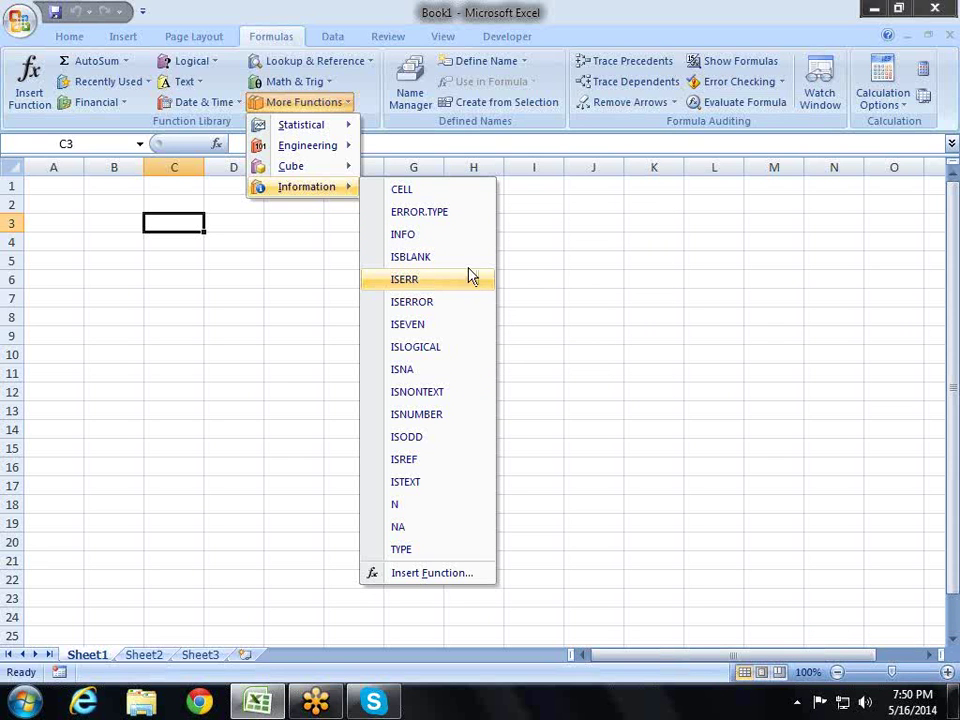
{"action": "left_click", "coordinate": [258, 226]}
{"action": "left_click", "coordinate": [266, 208]}
{"action": "left_click", "coordinate": [222, 199]}
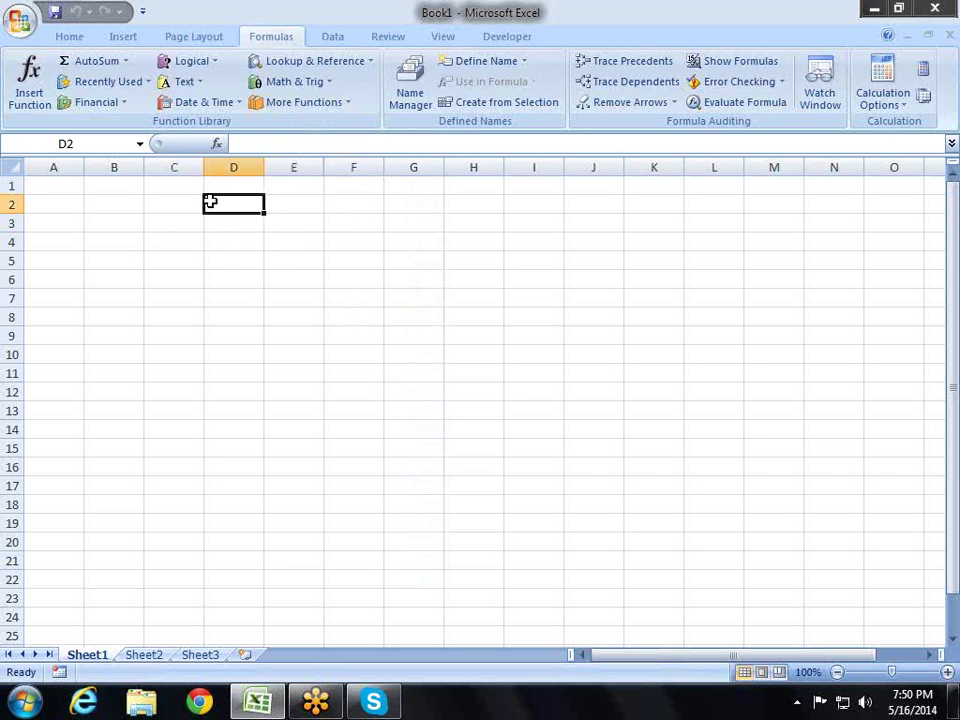
Enter =CELL("address",F1) in A1 so it displays $F$1, then begin a new entry there.
{"action": "left_click", "coordinate": [43, 188]}
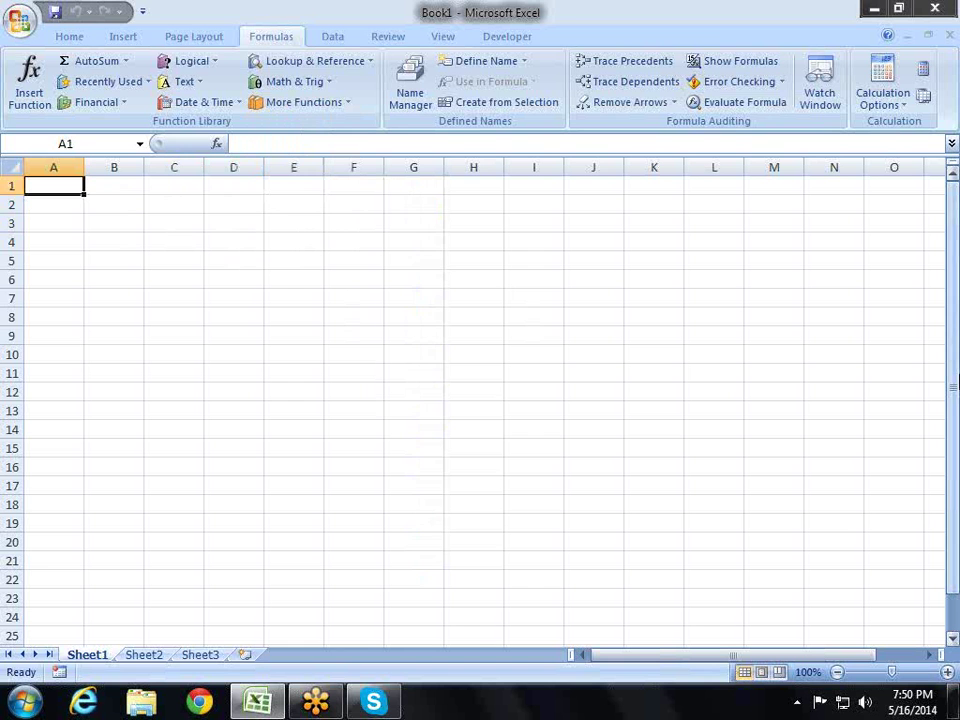
{"action": "type", "text": "=ce"}
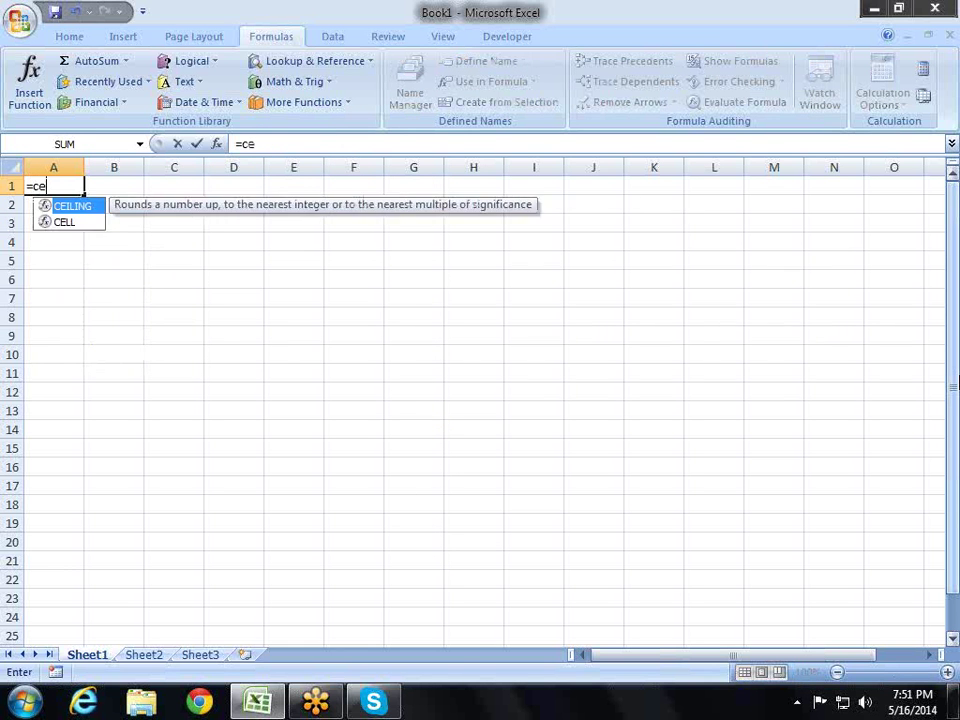
{"action": "type", "text": "l"}
{"action": "key", "text": "Tab"}
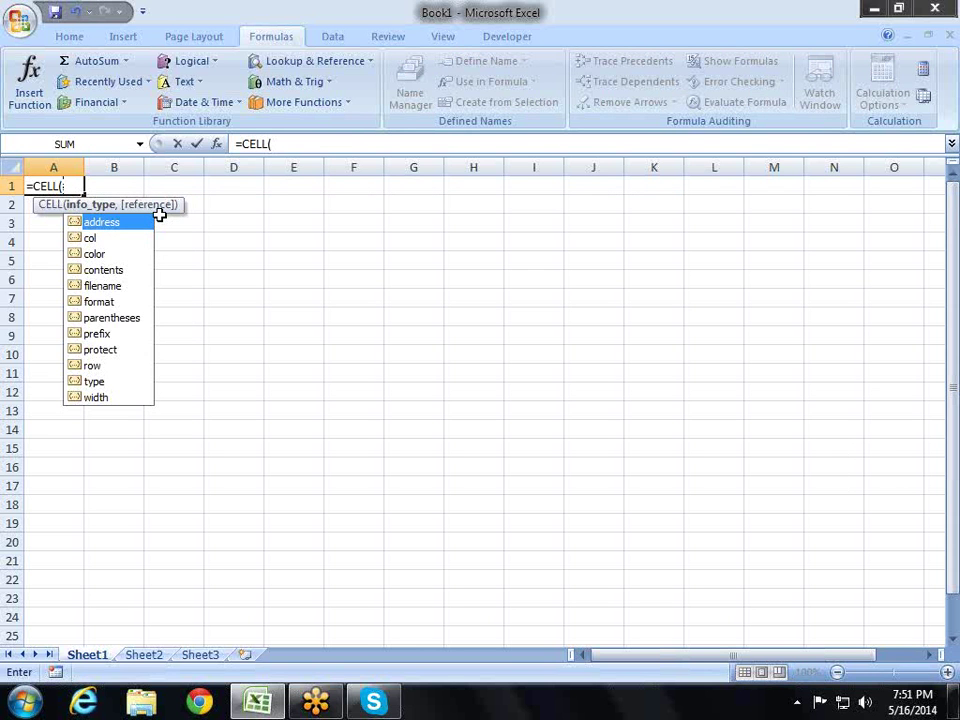
{"action": "key", "text": "Tab"}
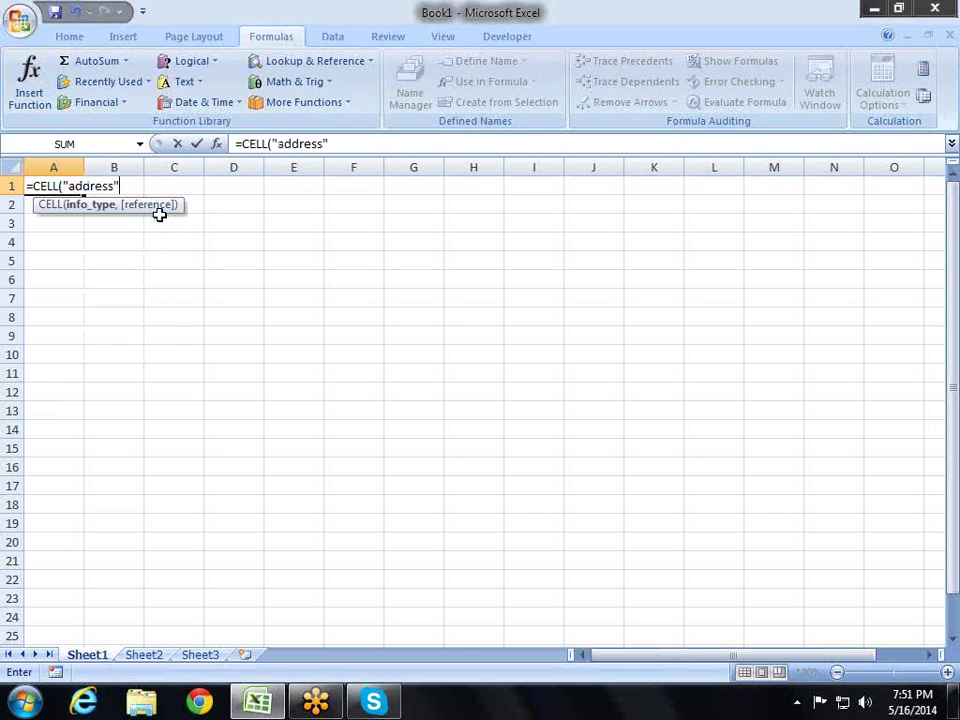
{"action": "type", "text": ","}
{"action": "left_click", "coordinate": [362, 188]}
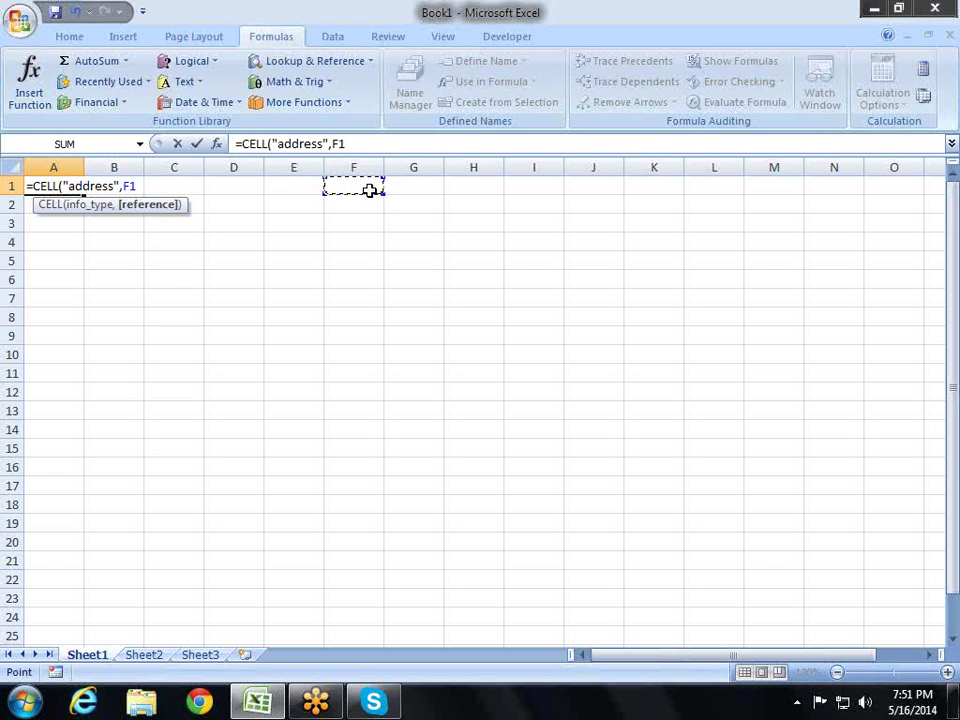
{"action": "type", "text": ")"}
{"action": "key", "text": "Return"}
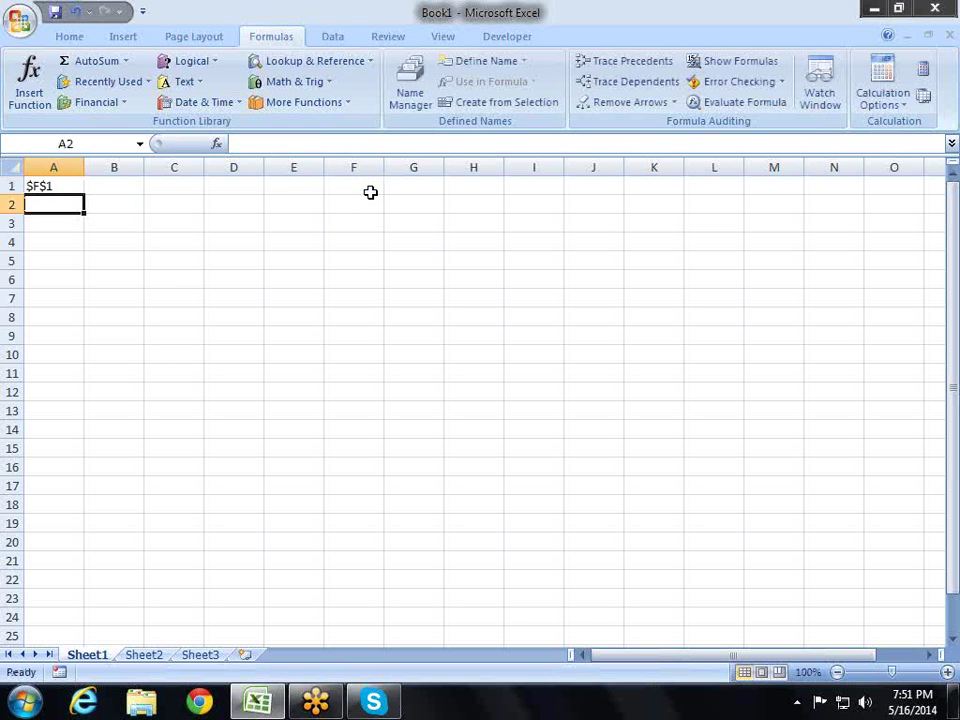
{"action": "key", "text": "Up"}
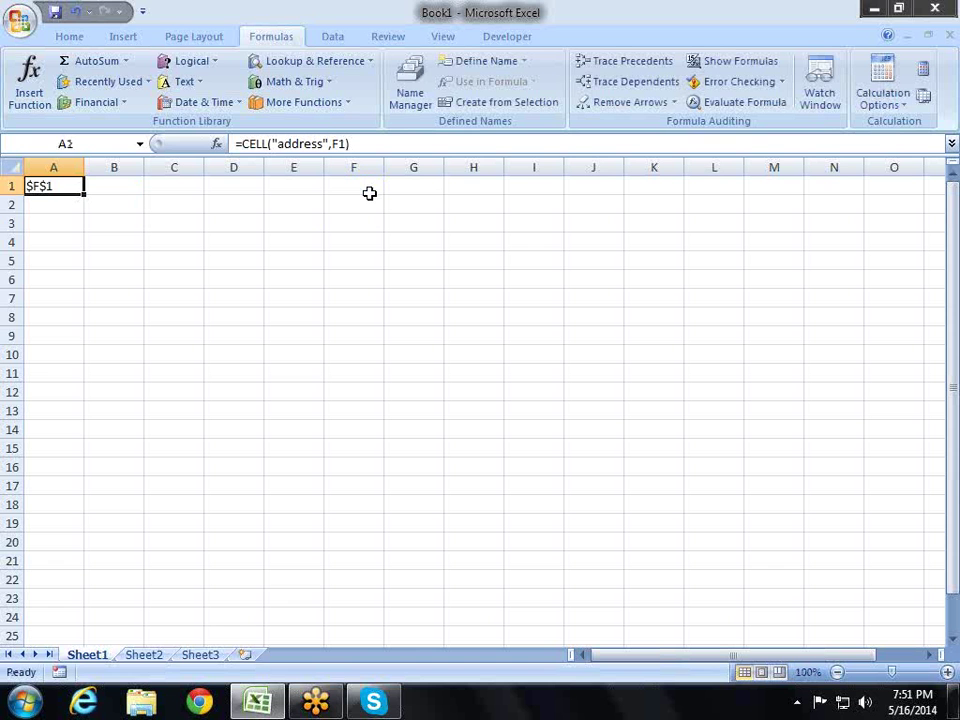
{"action": "type", "text": "="}
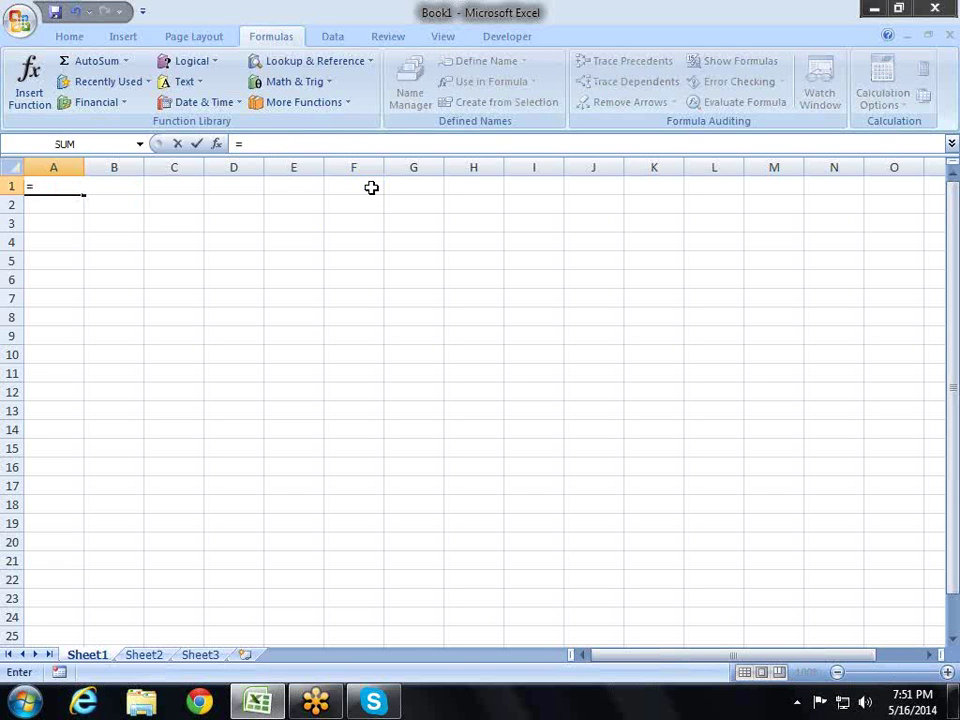
Enter 123, 23, 2, 23 and 12.23 into D1:D5.
{"action": "key", "text": "Escape"}
{"action": "key", "text": "Right"}
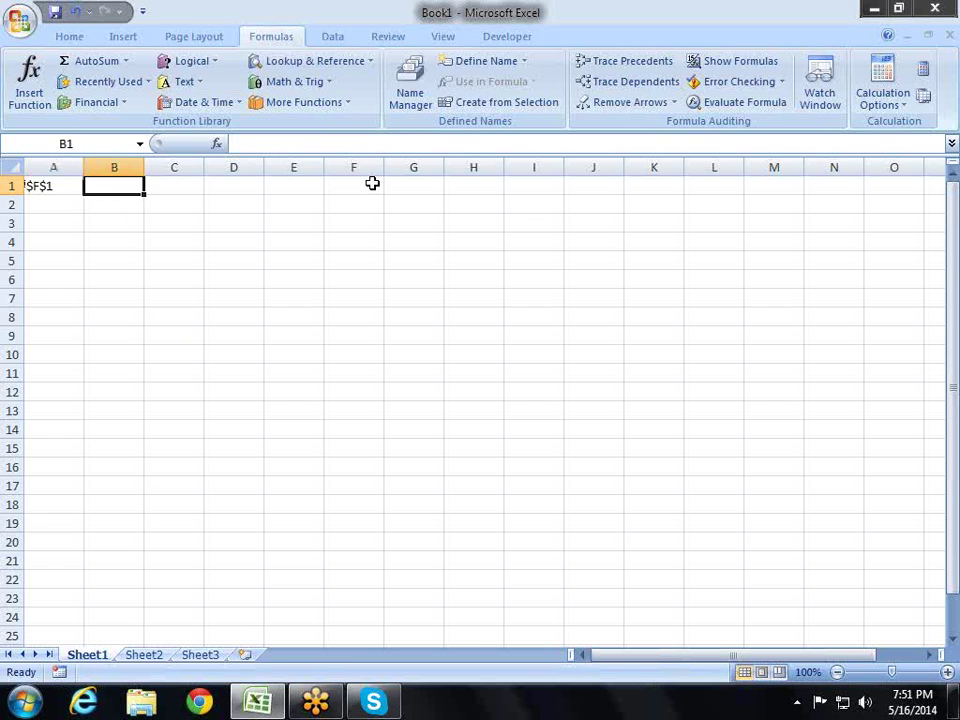
{"action": "key", "text": "Right"}
{"action": "key", "text": "Right"}
{"action": "type", "text": "123"}
{"action": "key", "text": "Return"}
{"action": "type", "text": "23"}
{"action": "key", "text": "Return"}
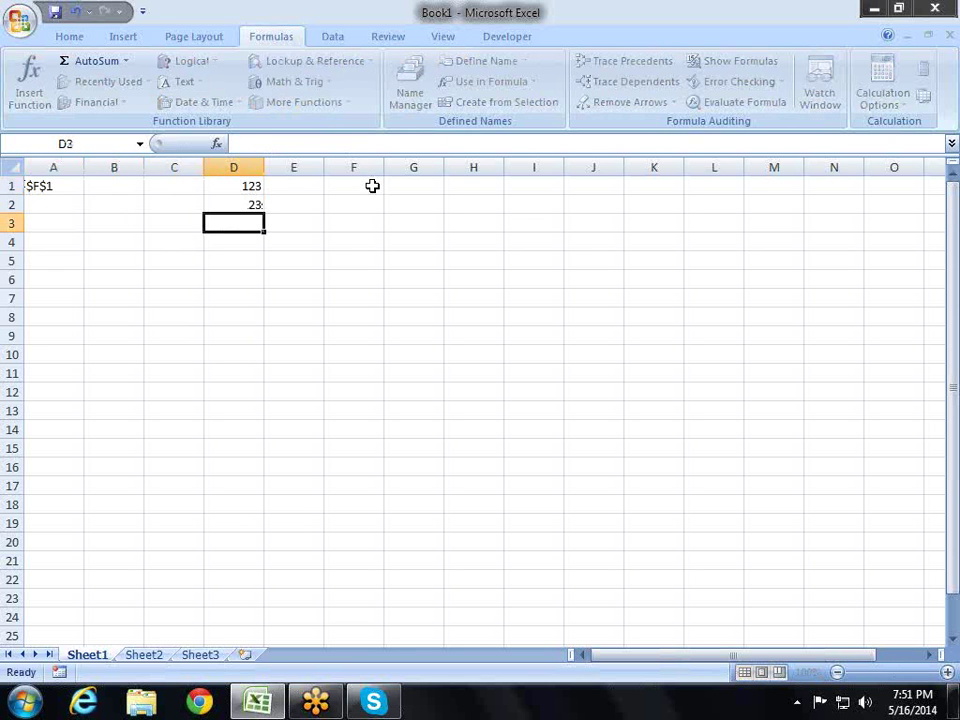
{"action": "type", "text": "2"}
{"action": "key", "text": "Return"}
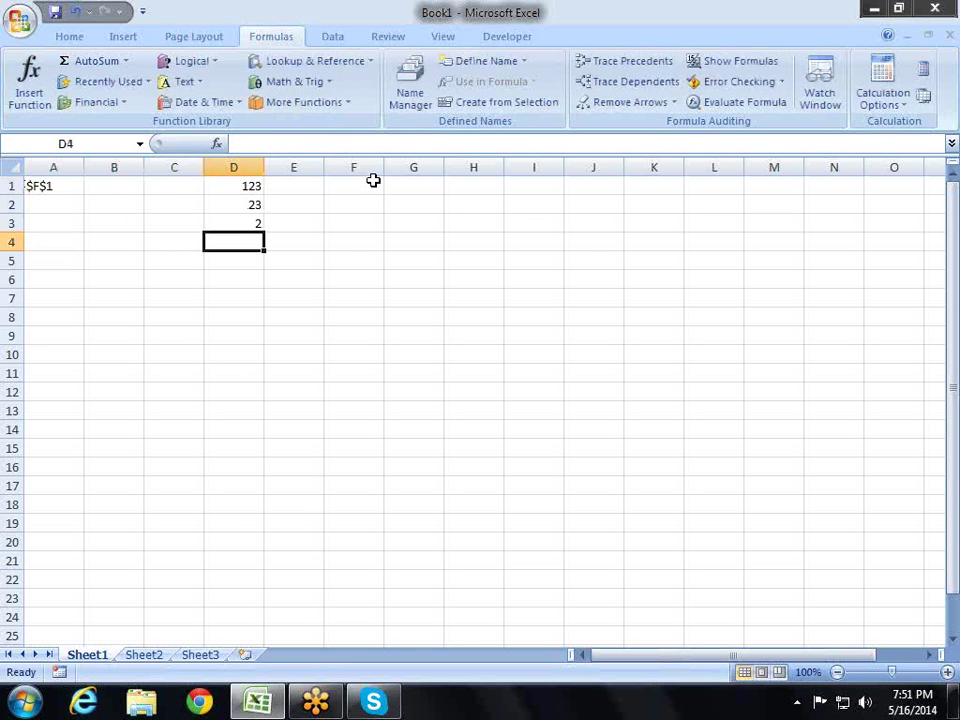
{"action": "type", "text": "23"}
{"action": "key", "text": "Return"}
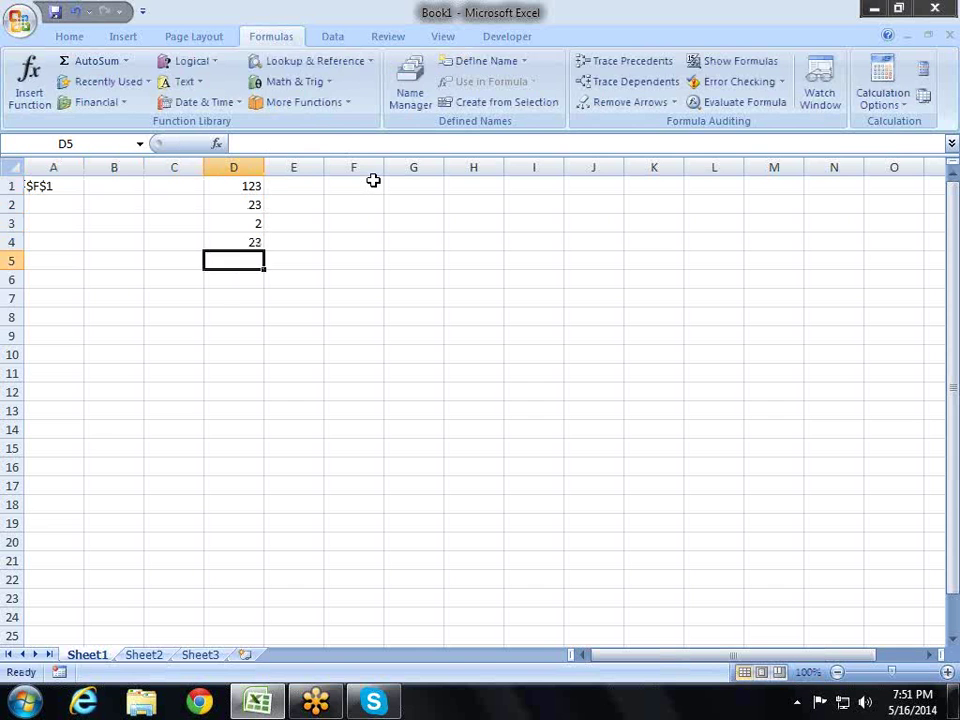
{"action": "type", "text": "12.23"}
{"action": "key", "text": "Return"}
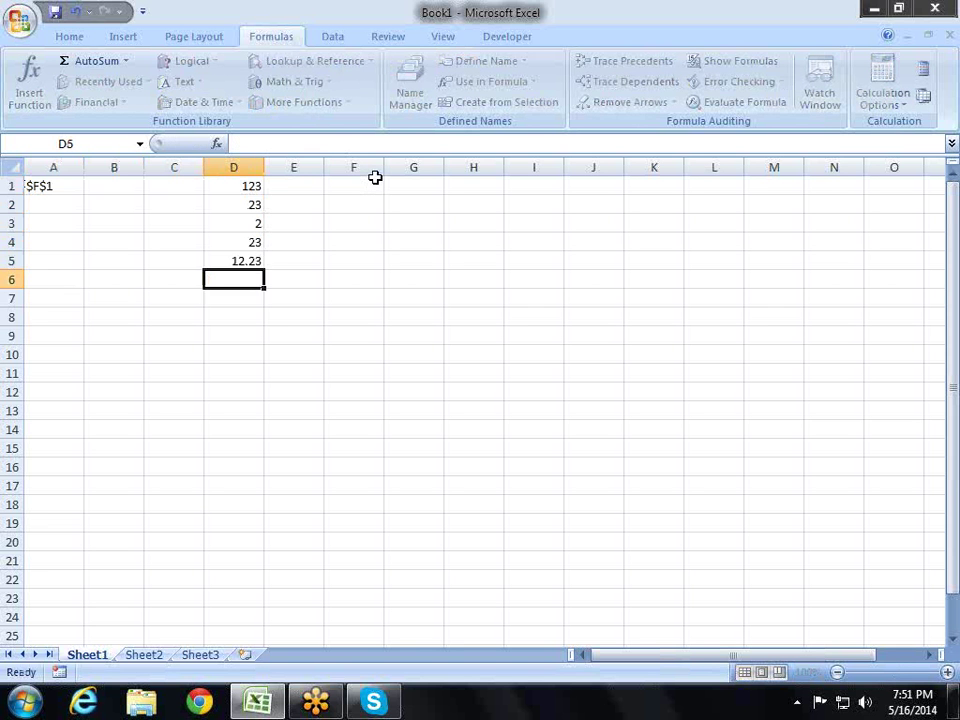
{"action": "key", "text": "Up"}
Start a CELL formula in A1 using the col info_type.
{"action": "key", "text": "ctrl+Up"}
{"action": "key", "text": "Left"}
{"action": "key", "text": "Left"}
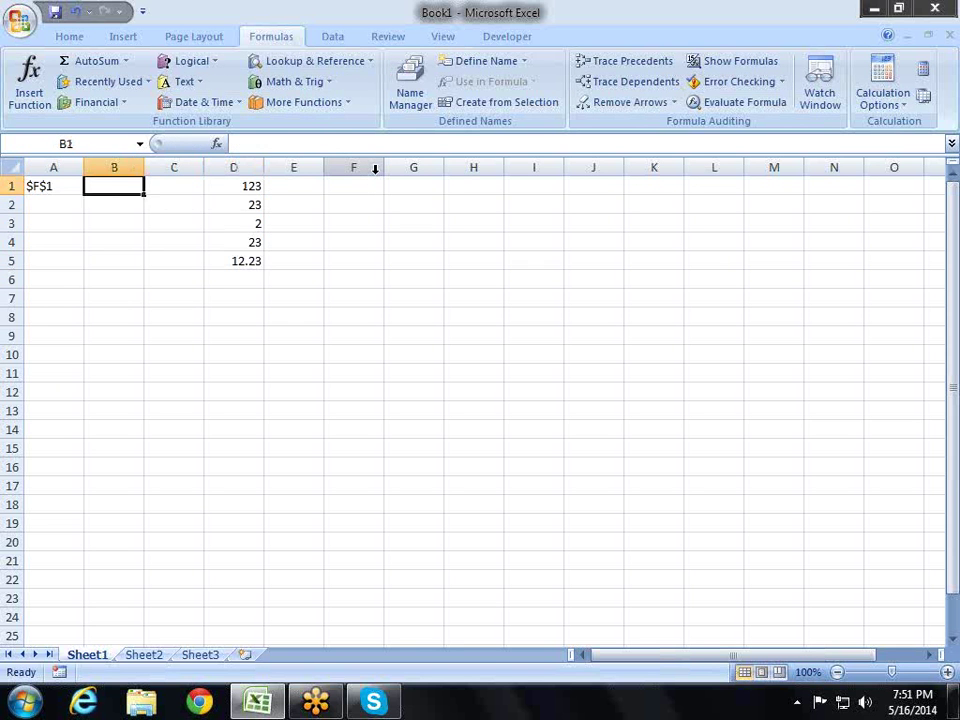
{"action": "key", "text": "Left"}
{"action": "type", "text": "=ce"}
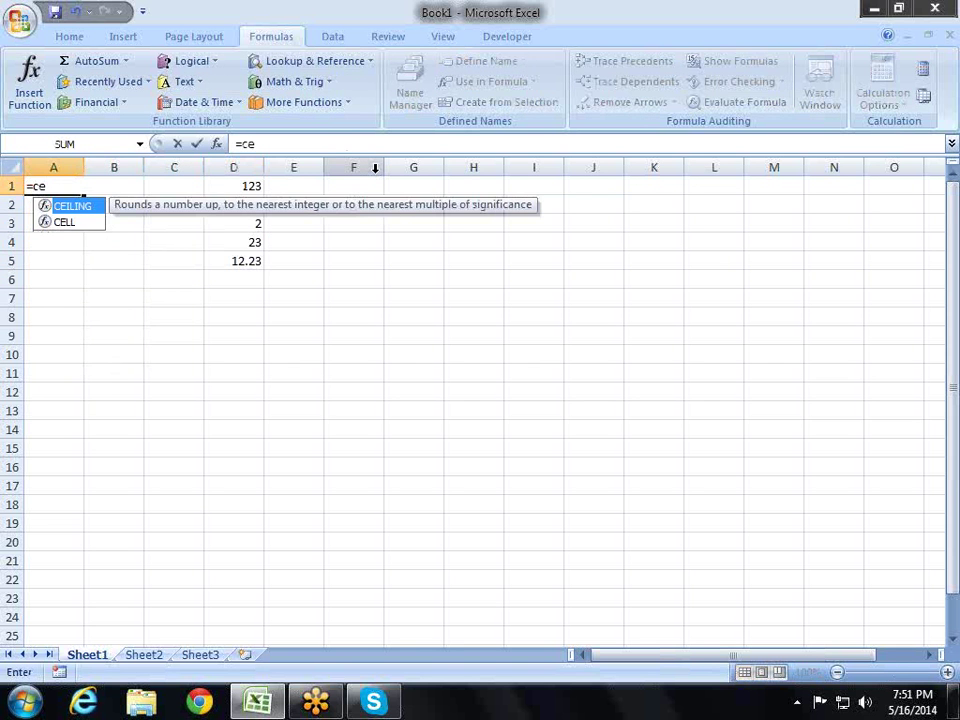
{"action": "key", "text": "Down"}
{"action": "key", "text": "Tab"}
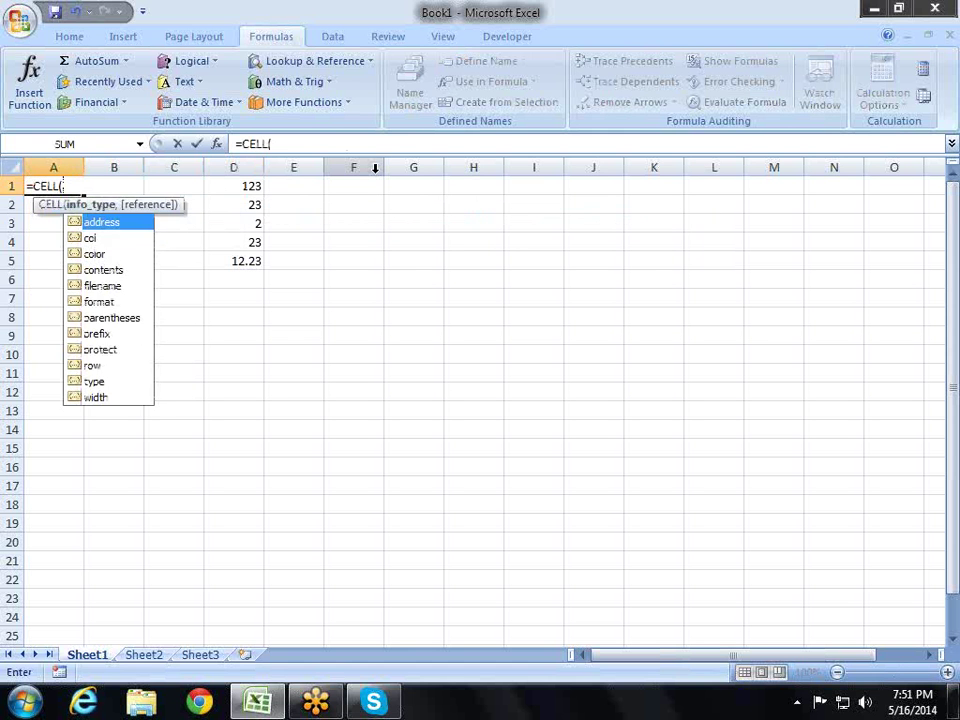
{"action": "key", "text": "Down"}
{"action": "key", "text": "Tab"}
{"action": "key", "text": "Tab"}
{"action": "key", "text": "Tab"}
{"action": "key", "text": "Left"}
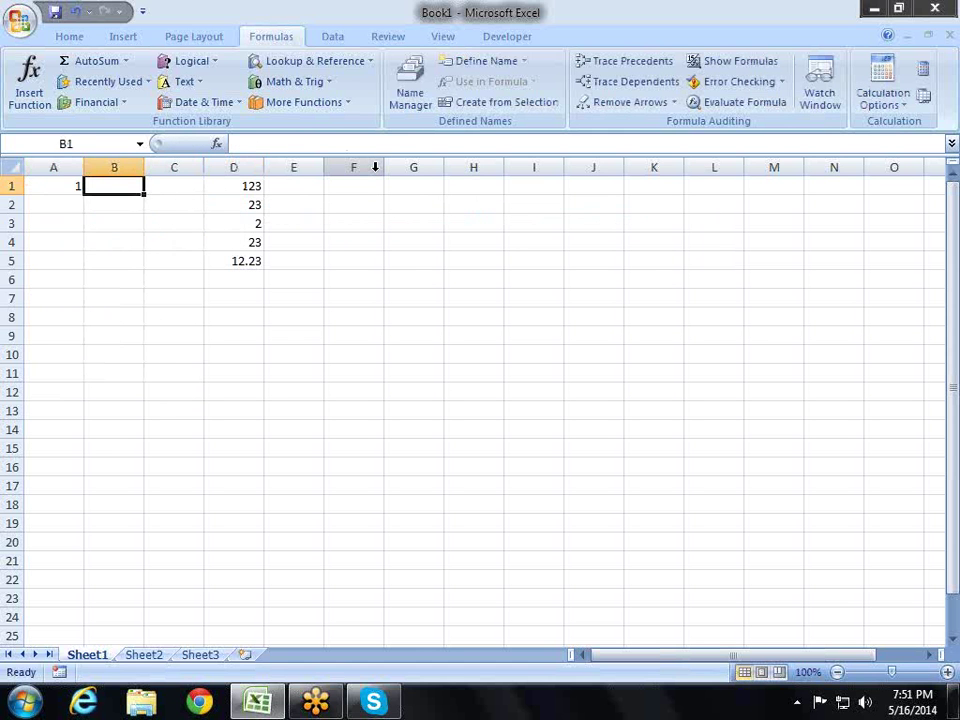
{"action": "key", "text": "Left"}
Glance at Excel Help, then complete A1 as =CELL("col",D1), returning 4.
{"action": "key", "text": "F1"}
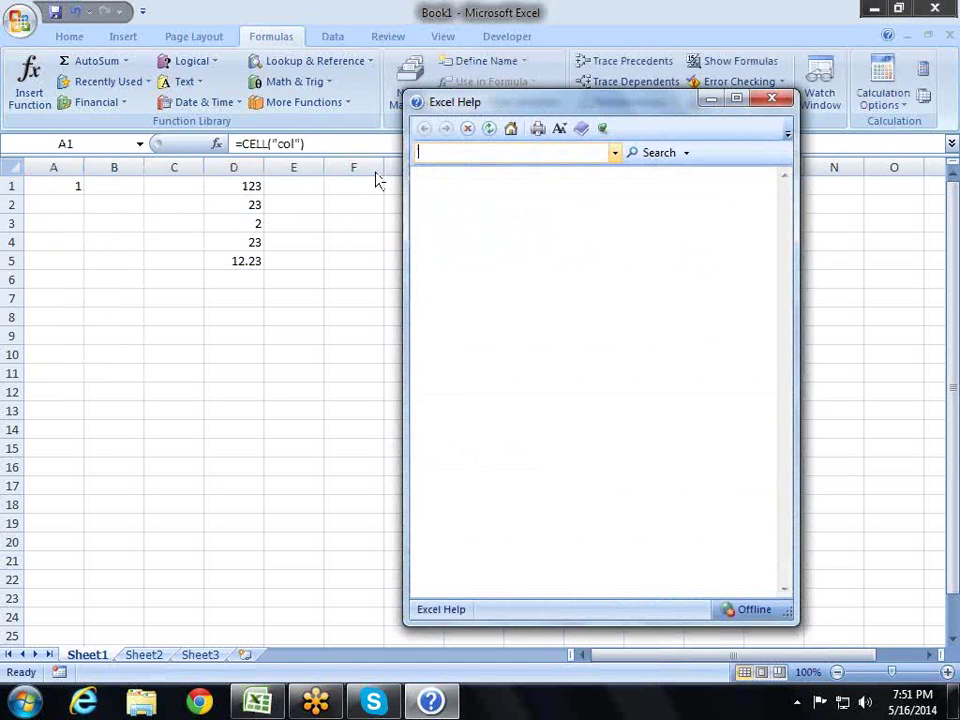
{"action": "key", "text": "alt+F4"}
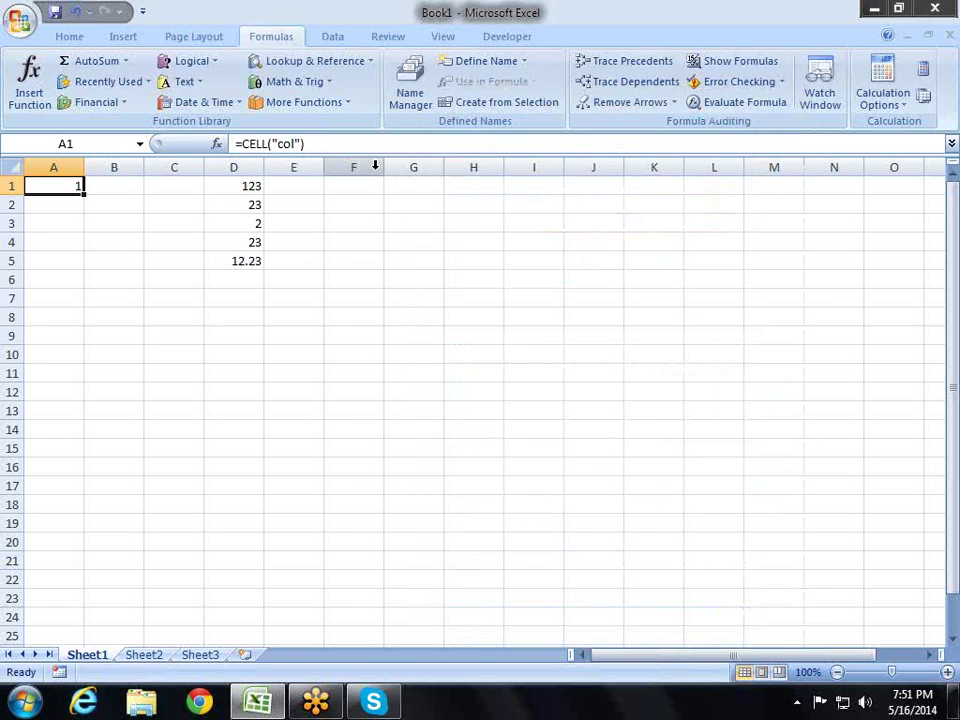
{"action": "key", "text": "F2"}
{"action": "key", "text": "Left"}
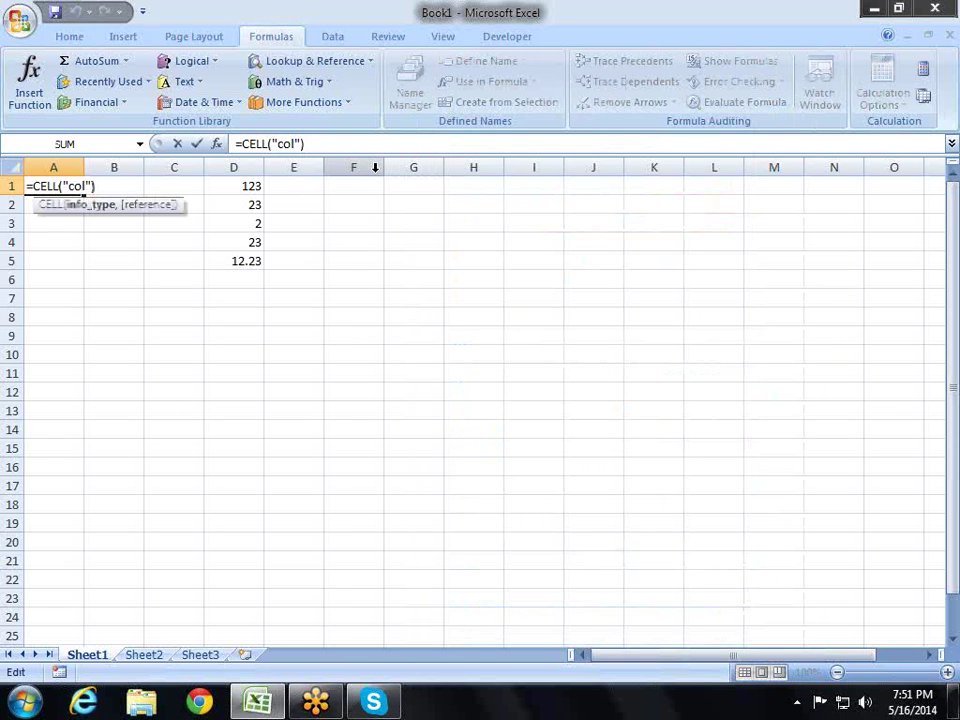
{"action": "type", "text": ","}
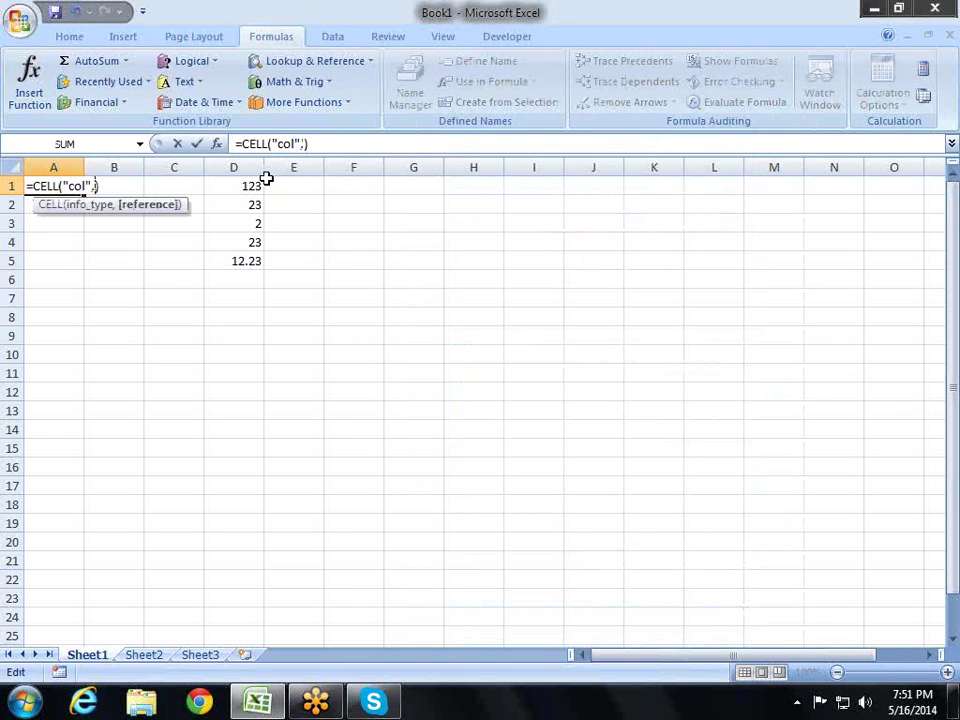
{"action": "left_click", "coordinate": [242, 185]}
{"action": "type", "text": ")"}
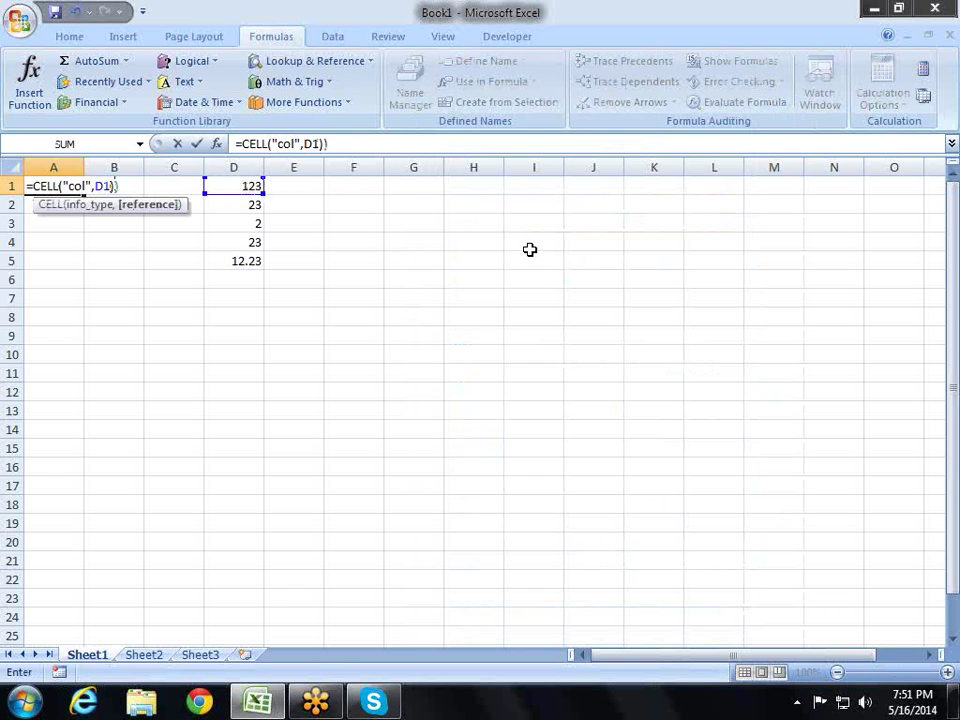
{"action": "key", "text": "Return"}
{"action": "key", "text": "Return"}
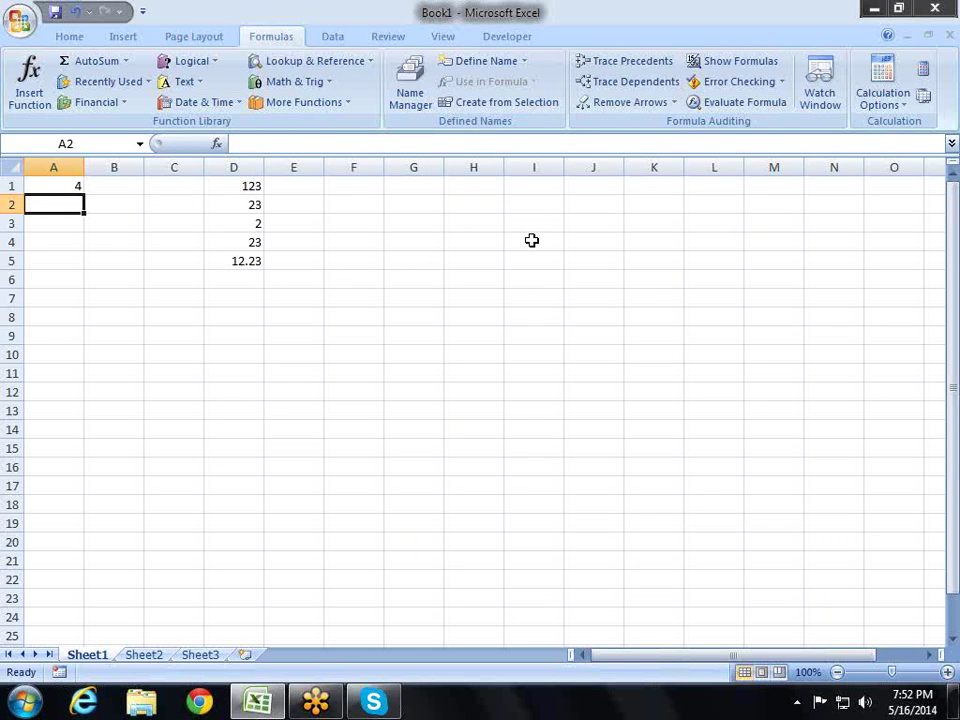
{"action": "key", "text": "Up"}
Enter =CELL("color",D1) in A1, which returns 0, then move to D1.
{"action": "type", "text": "=ce"}
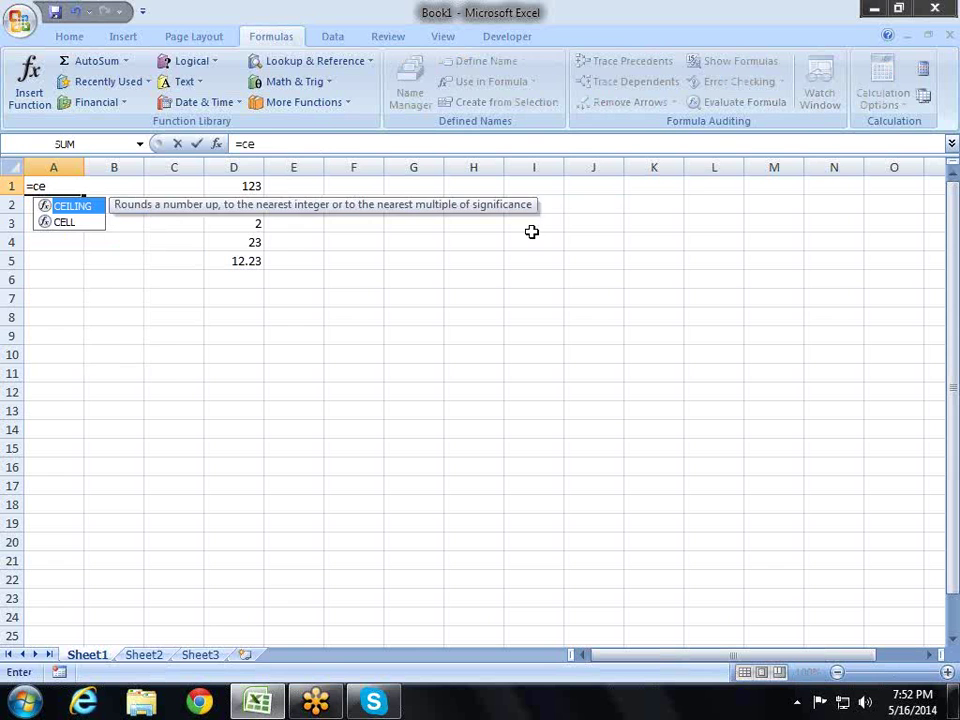
{"action": "key", "text": "Down"}
{"action": "key", "text": "Tab"}
{"action": "key", "text": "Down"}
{"action": "key", "text": "Down"}
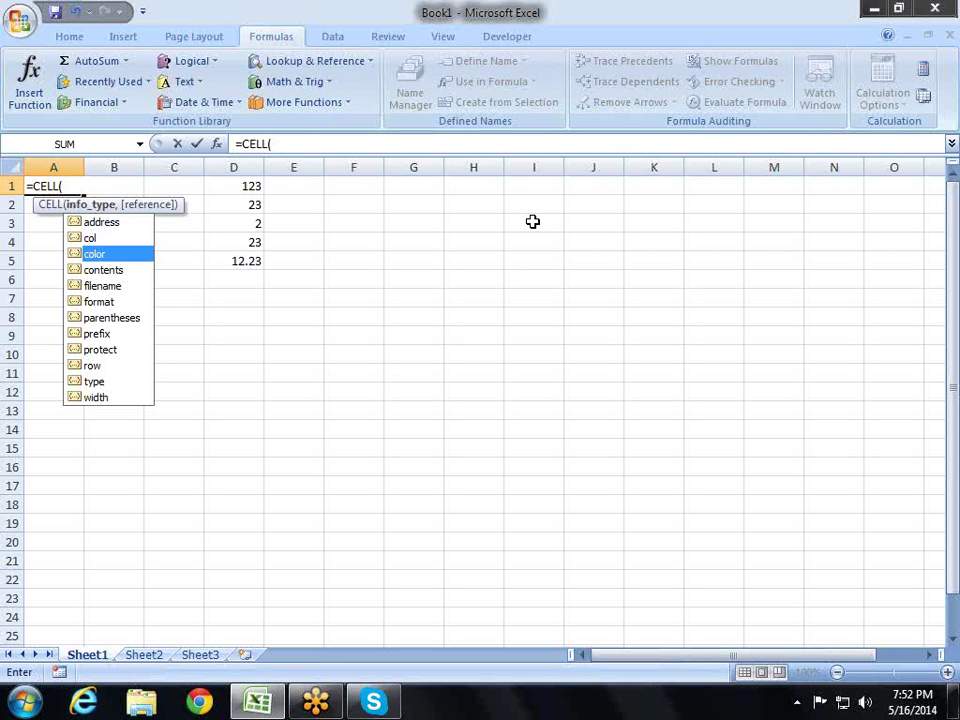
{"action": "key", "text": "Tab"}
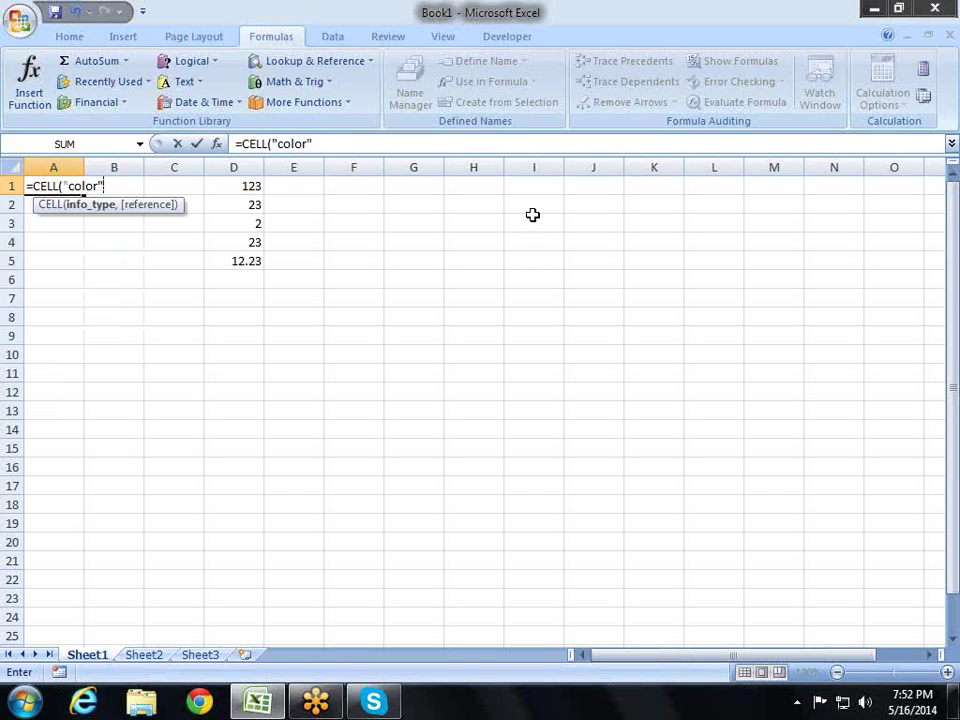
{"action": "type", "text": ","}
{"action": "key", "text": "Right"}
{"action": "key", "text": "Right"}
{"action": "key", "text": "Right"}
{"action": "type", "text": ")"}
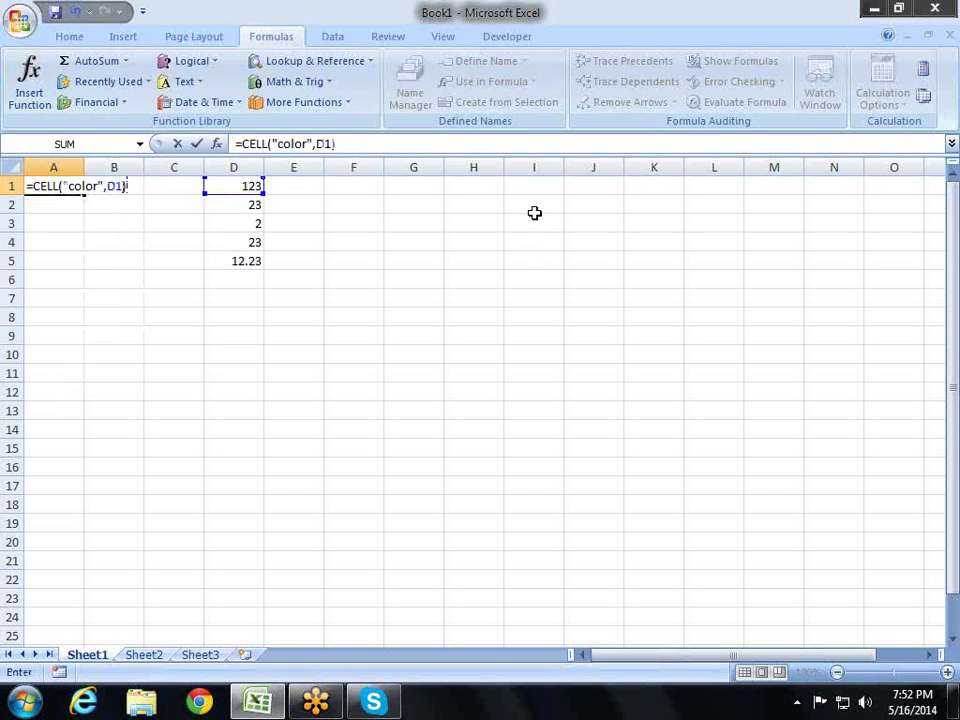
{"action": "key", "text": "Return"}
{"action": "key", "text": "Up"}
{"action": "key", "text": "Right"}
{"action": "key", "text": "Right"}
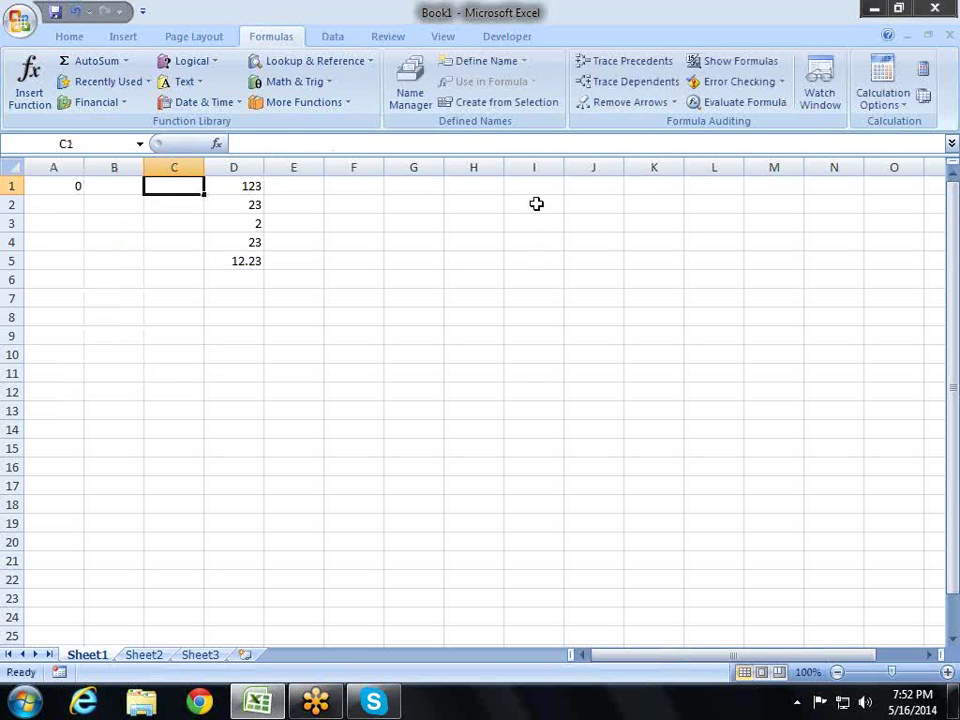
{"action": "key", "text": "Right"}
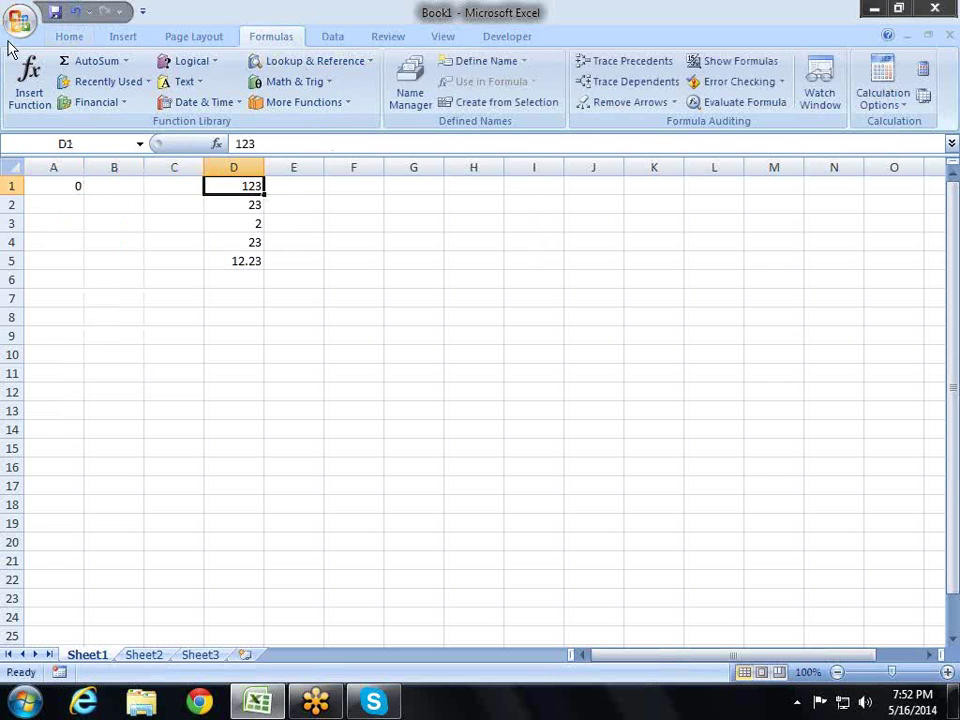
Give D1 a red font colour and a yellow fill.
{"action": "left_click", "coordinate": [66, 37]}
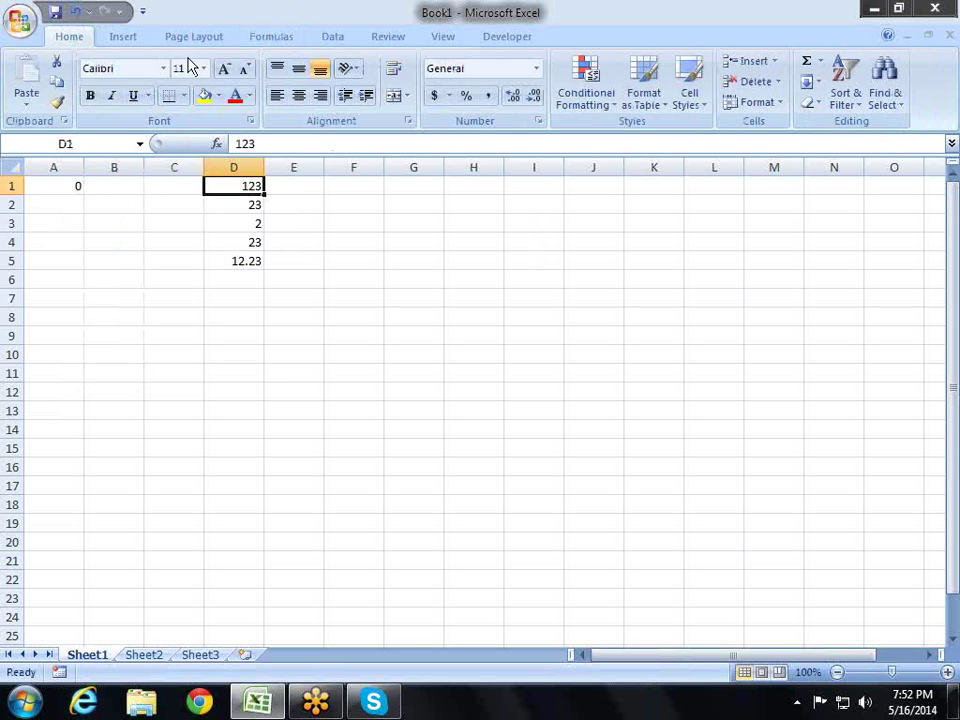
{"action": "left_click", "coordinate": [235, 96]}
{"action": "left_click", "coordinate": [203, 100]}
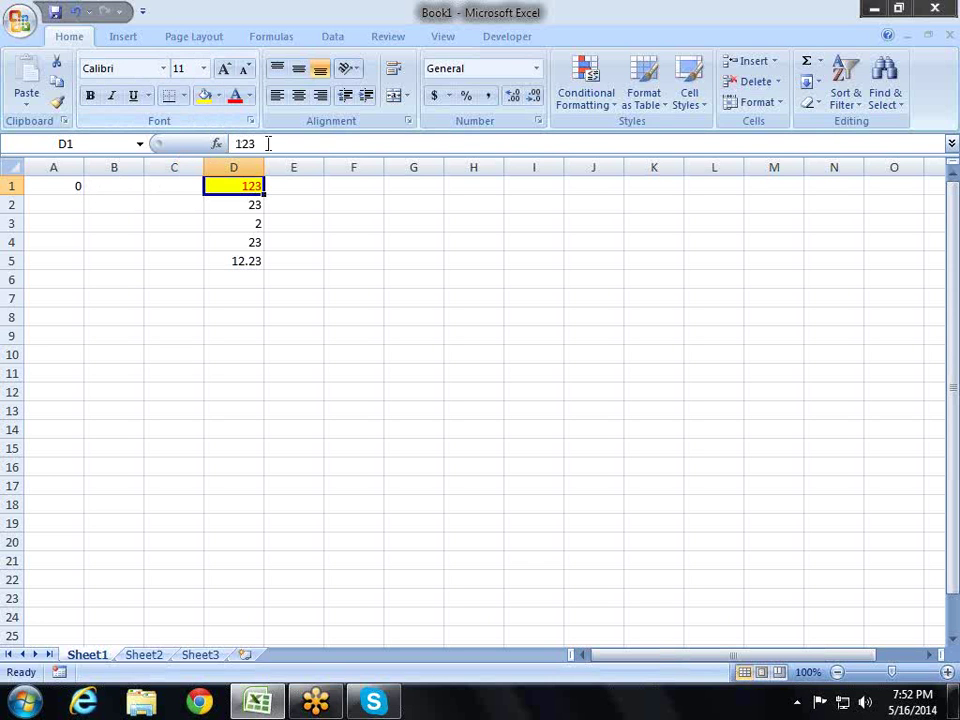
Apply the Number format to D1 with negatives shown in red.
{"action": "left_click", "coordinate": [538, 122]}
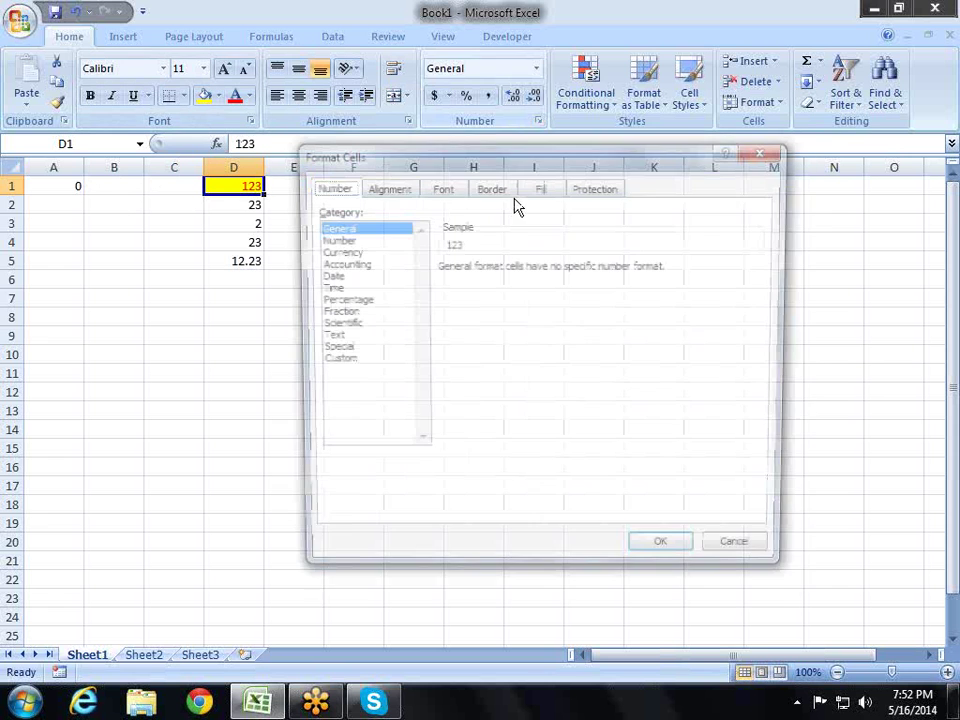
{"action": "left_click", "coordinate": [355, 240]}
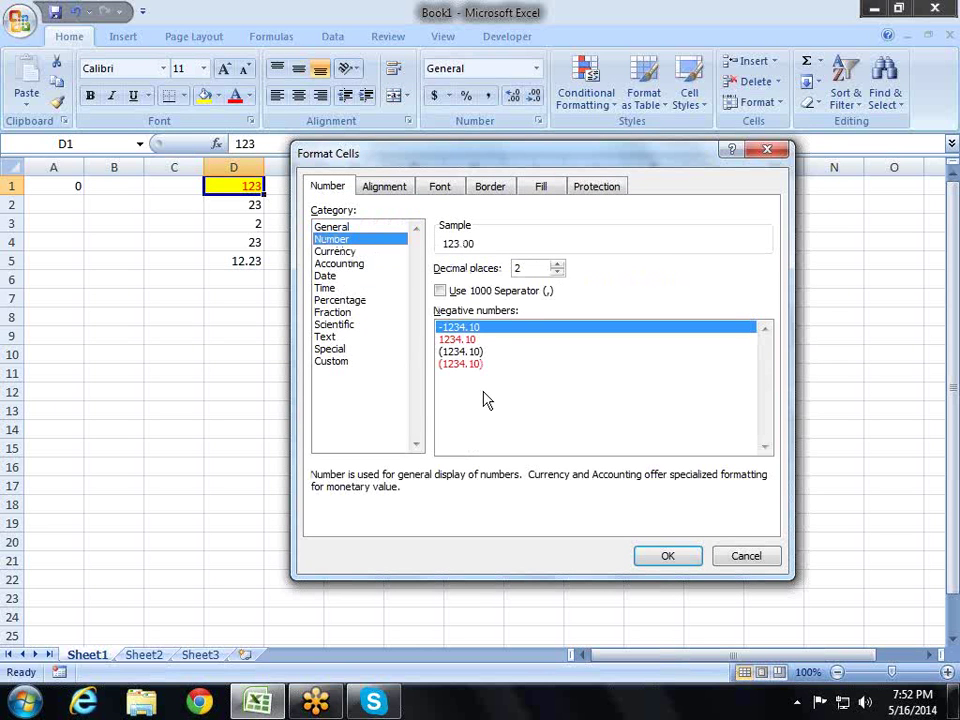
{"action": "left_click", "coordinate": [474, 341]}
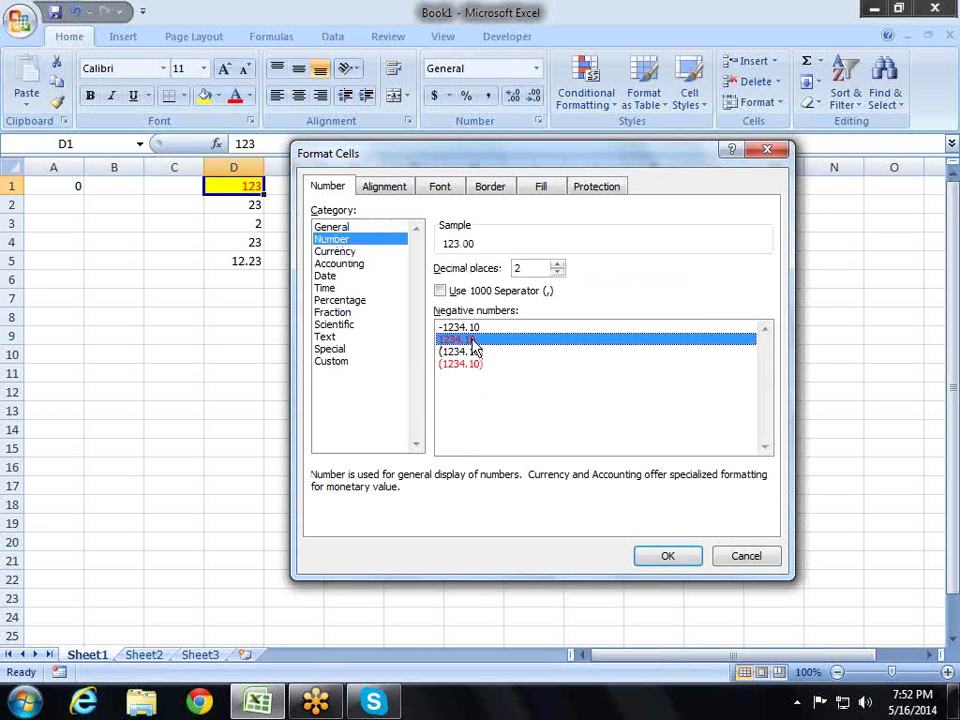
{"action": "left_click", "coordinate": [666, 557]}
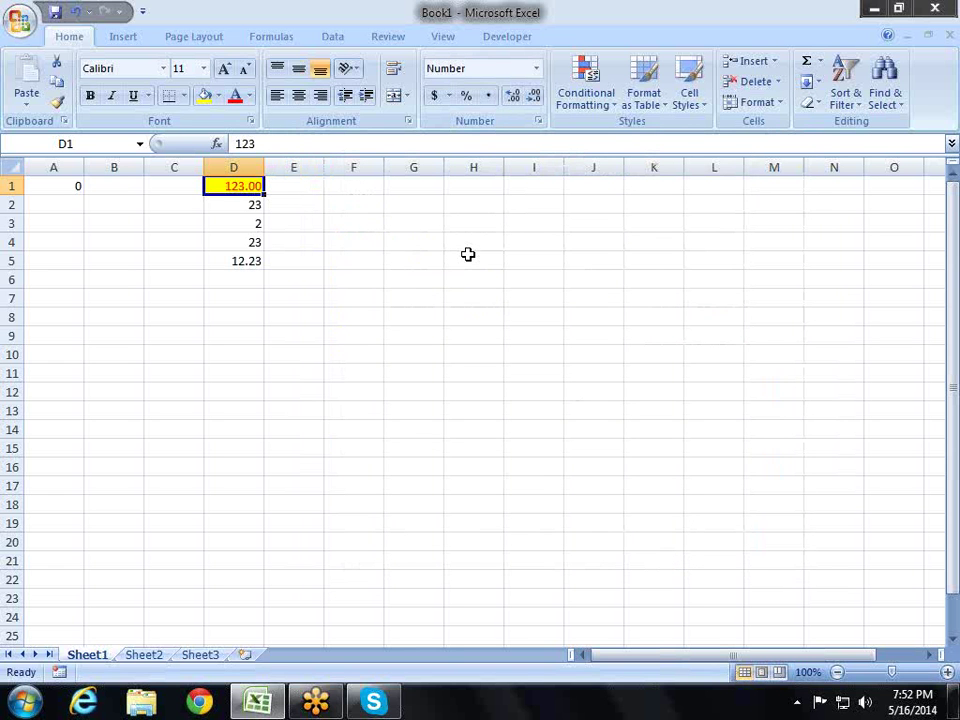
Enter -123 in D1, then check that A1's colour check now returns 1.
{"action": "type", "text": "-12"}
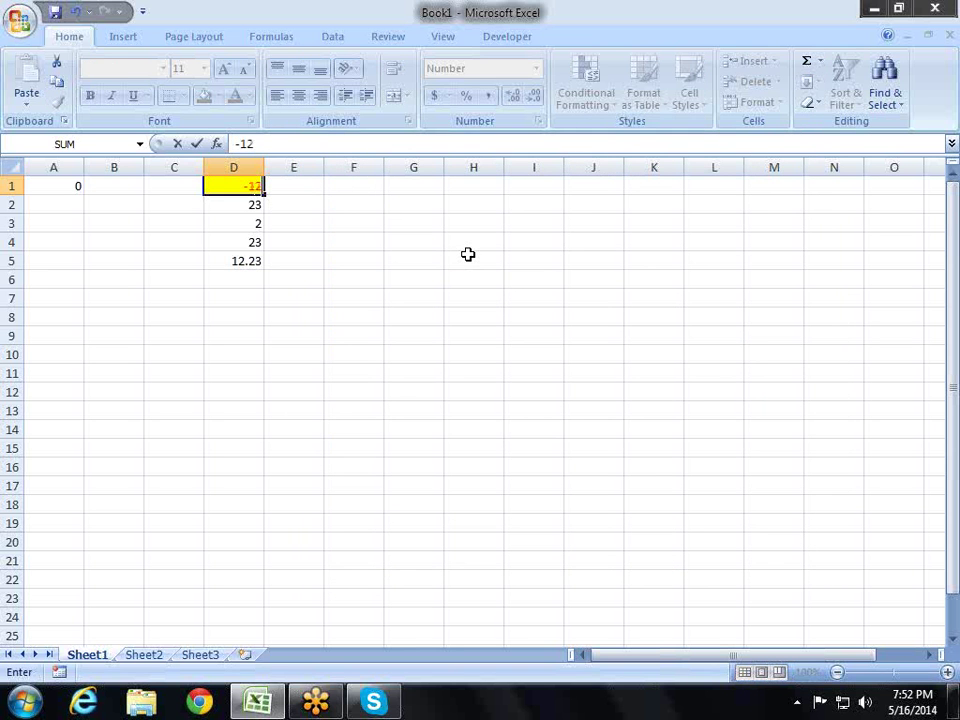
{"action": "type", "text": "3"}
{"action": "key", "text": "Return"}
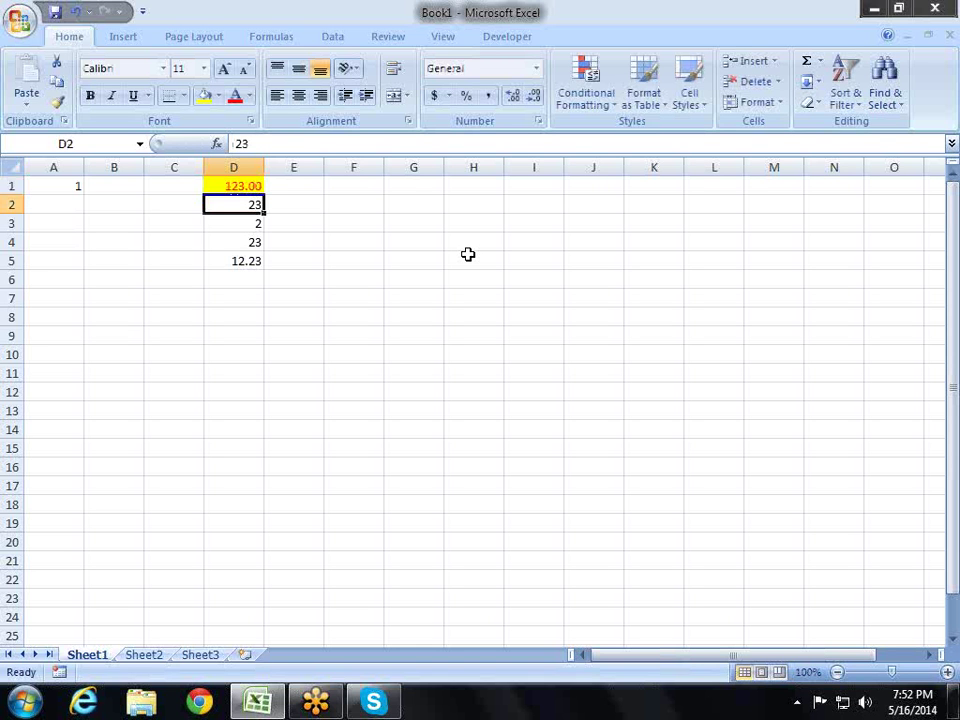
{"action": "key", "text": "Up"}
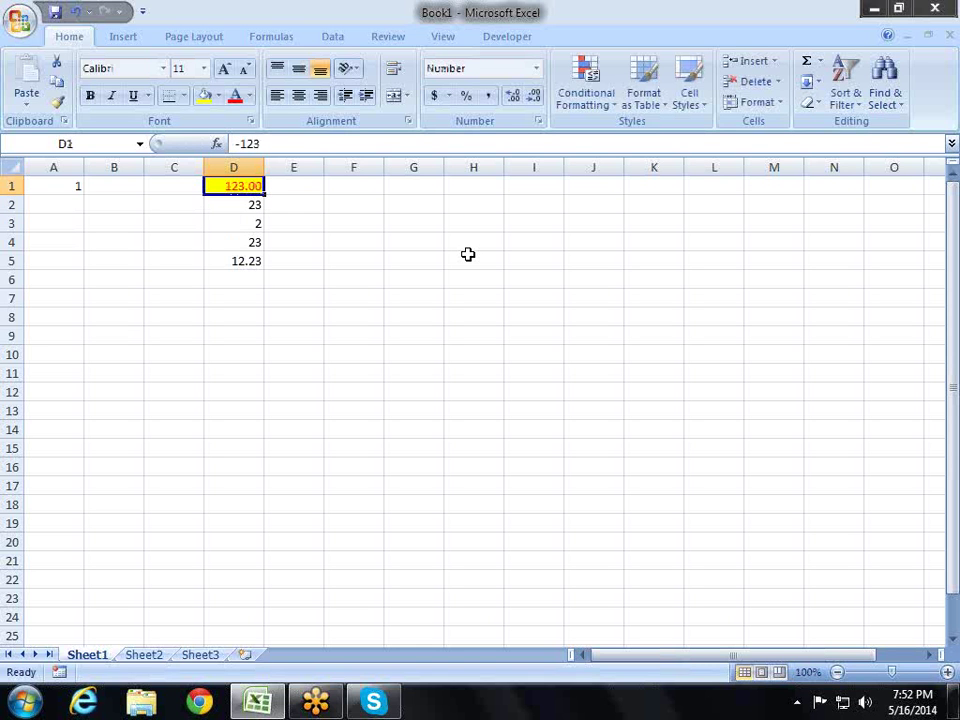
{"action": "key", "text": "Left"}
{"action": "key", "text": "Left"}
{"action": "key", "text": "Left"}
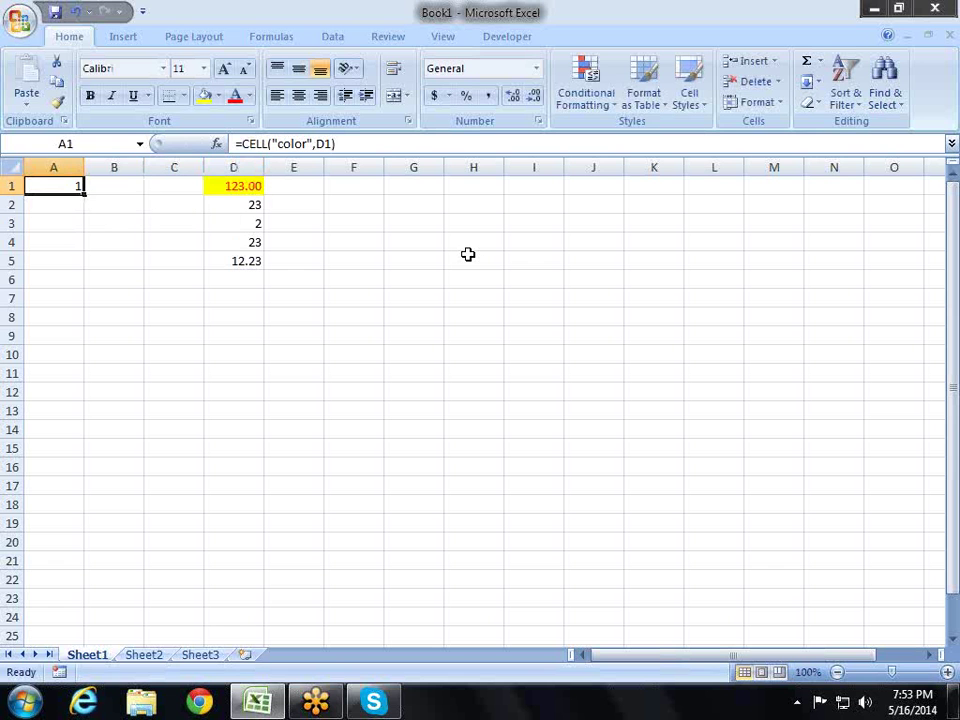
{"action": "key", "text": "Right"}
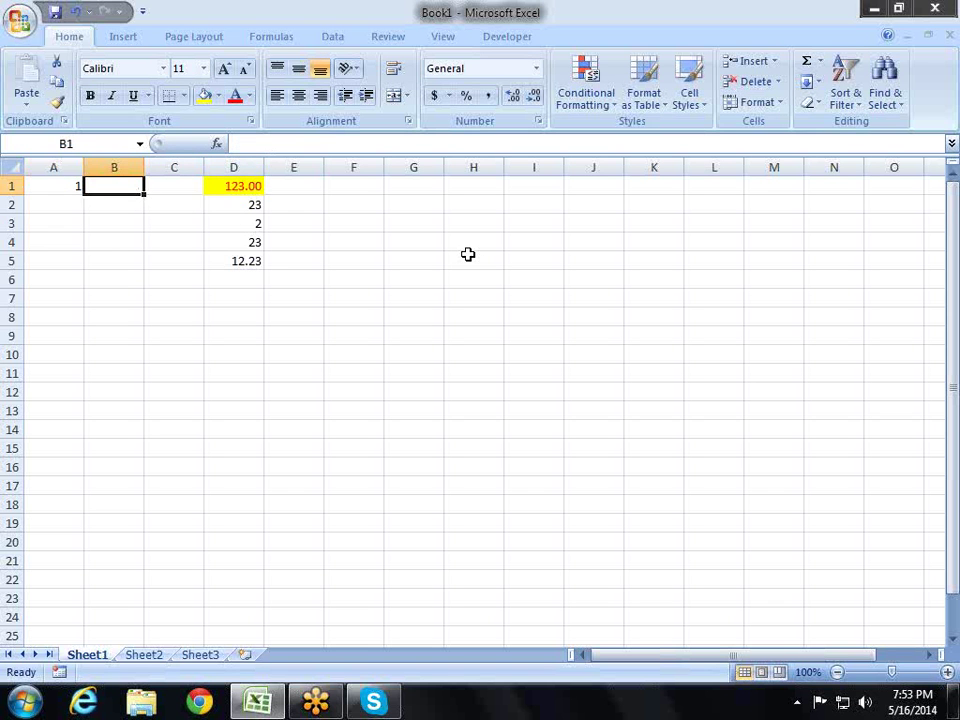
{"action": "key", "text": "Right"}
{"action": "key", "text": "Right"}
{"action": "key", "text": "Right"}
{"action": "key", "text": "Left"}
{"action": "key", "text": "Left"}
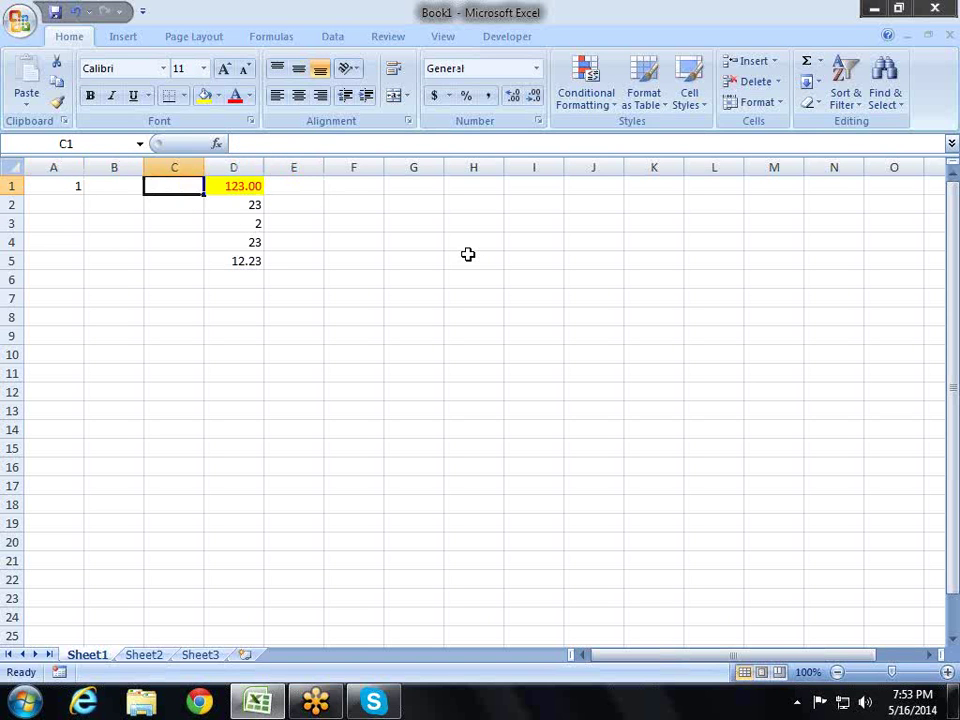
{"action": "key", "text": "Left"}
{"action": "key", "text": "Left"}
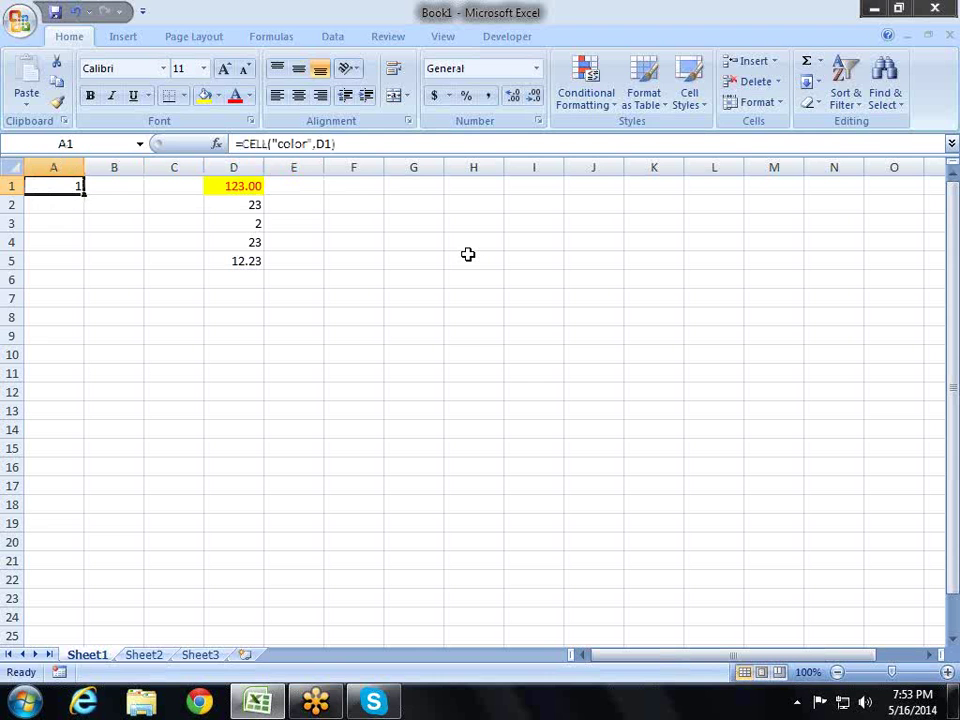
Enter =CELL("contents",D1) in A1, returning D1's raw value -123.
{"action": "type", "text": "="}
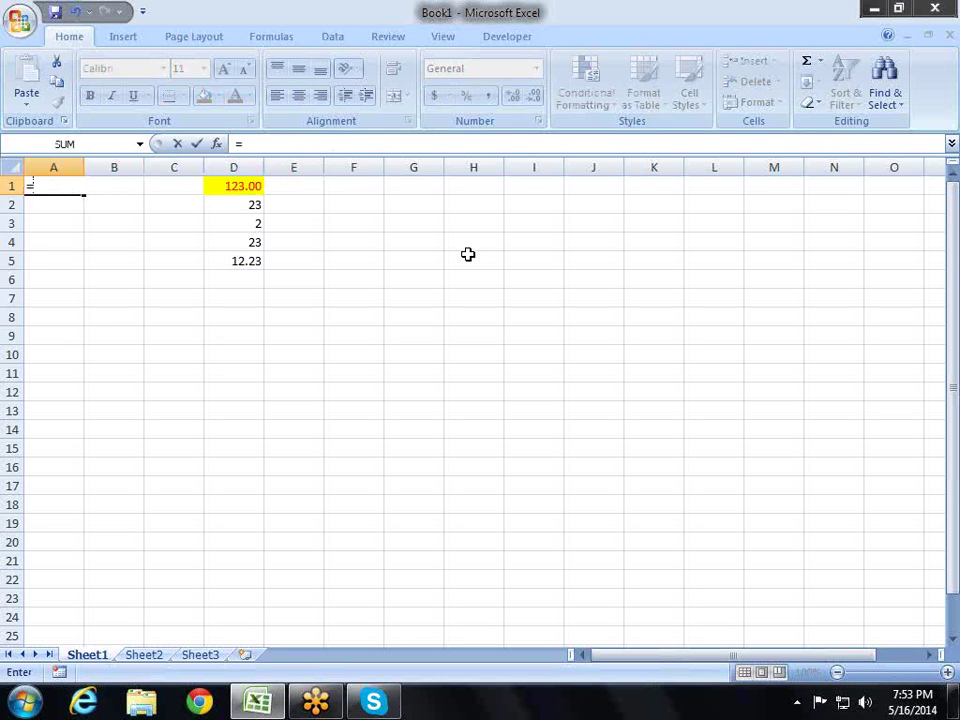
{"action": "type", "text": "ce"}
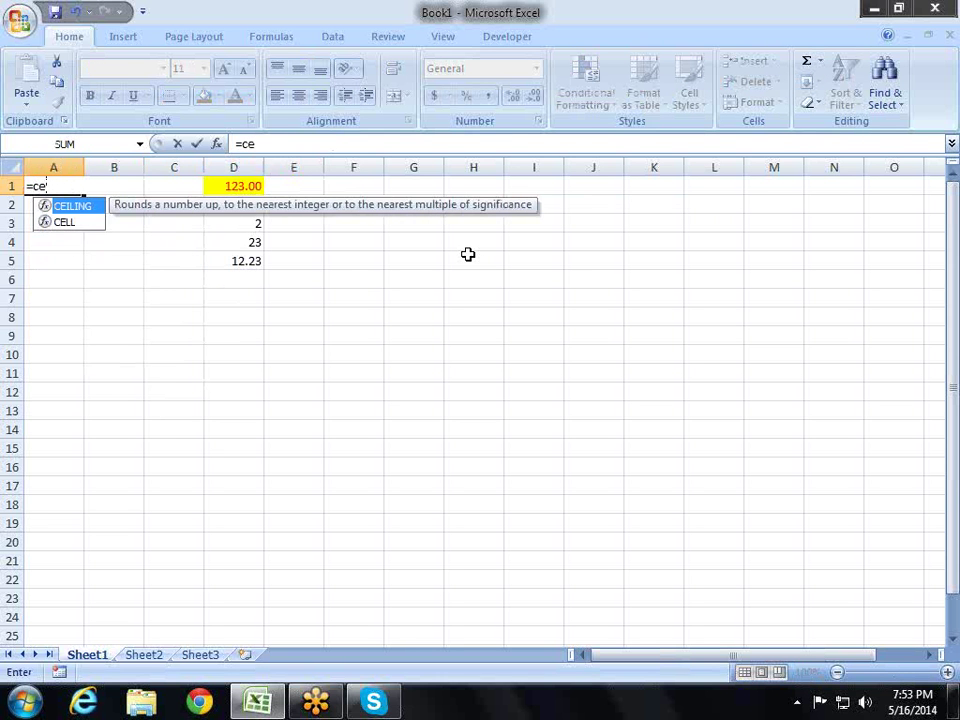
{"action": "key", "text": "Down"}
{"action": "key", "text": "Tab"}
{"action": "key", "text": "Down"}
{"action": "key", "text": "Down"}
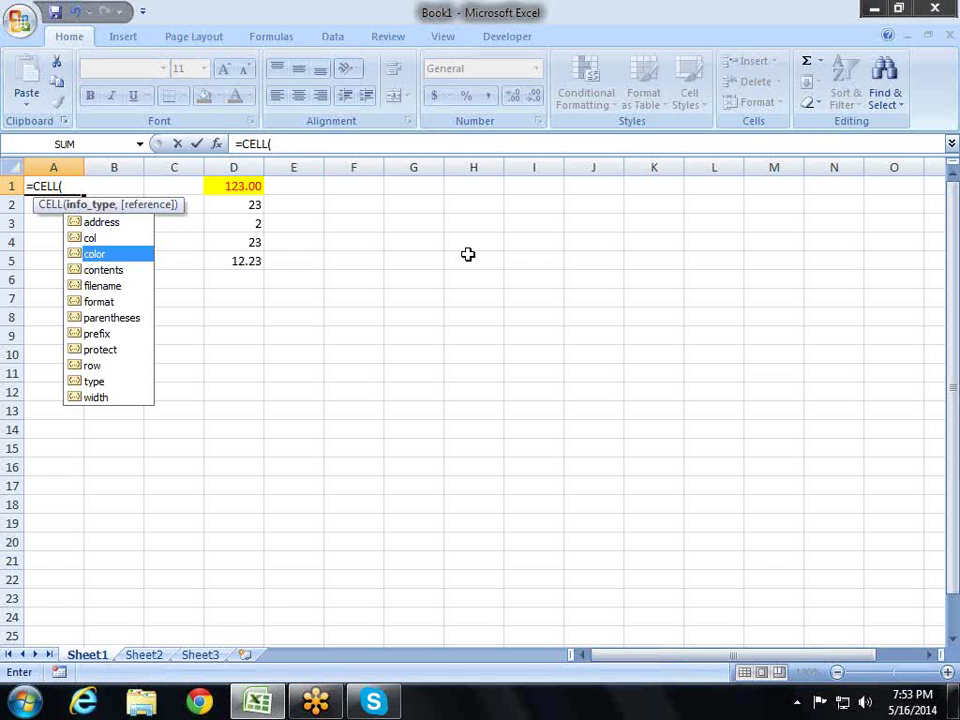
{"action": "key", "text": "Down"}
{"action": "key", "text": "Tab"}
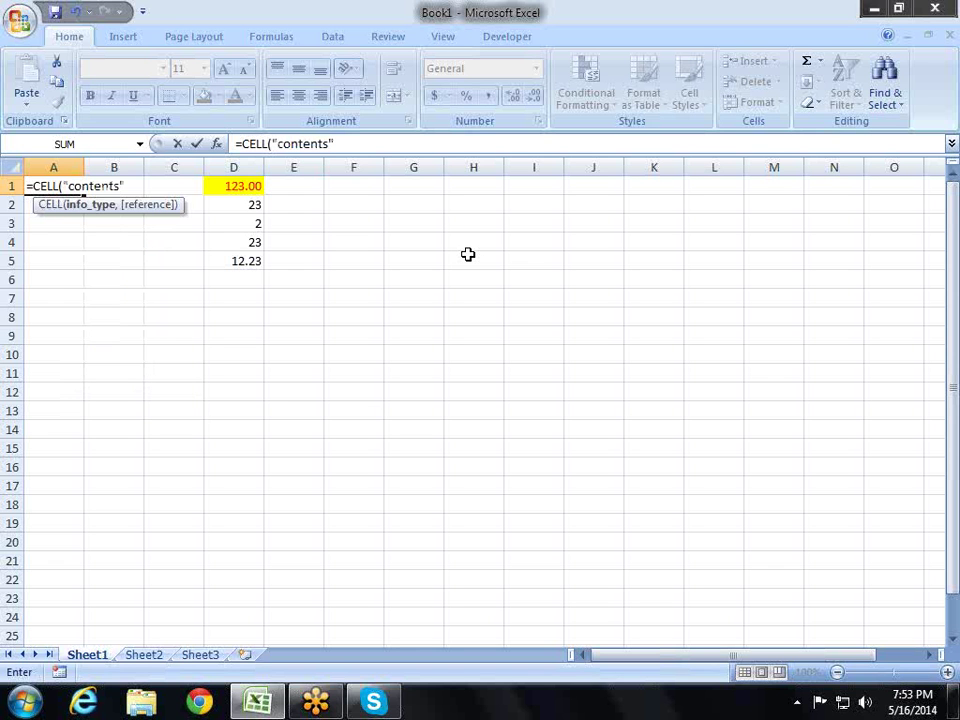
{"action": "type", "text": ","}
{"action": "key", "text": "Right"}
{"action": "key", "text": "Right"}
{"action": "key", "text": "Right"}
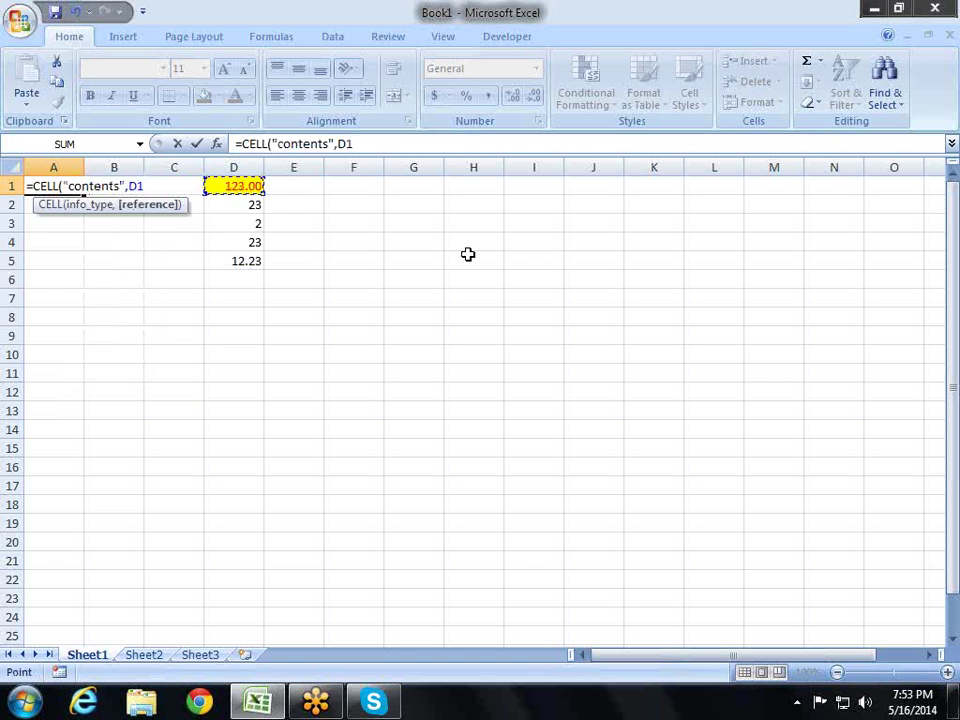
{"action": "type", "text": ")"}
{"action": "key", "text": "Return"}
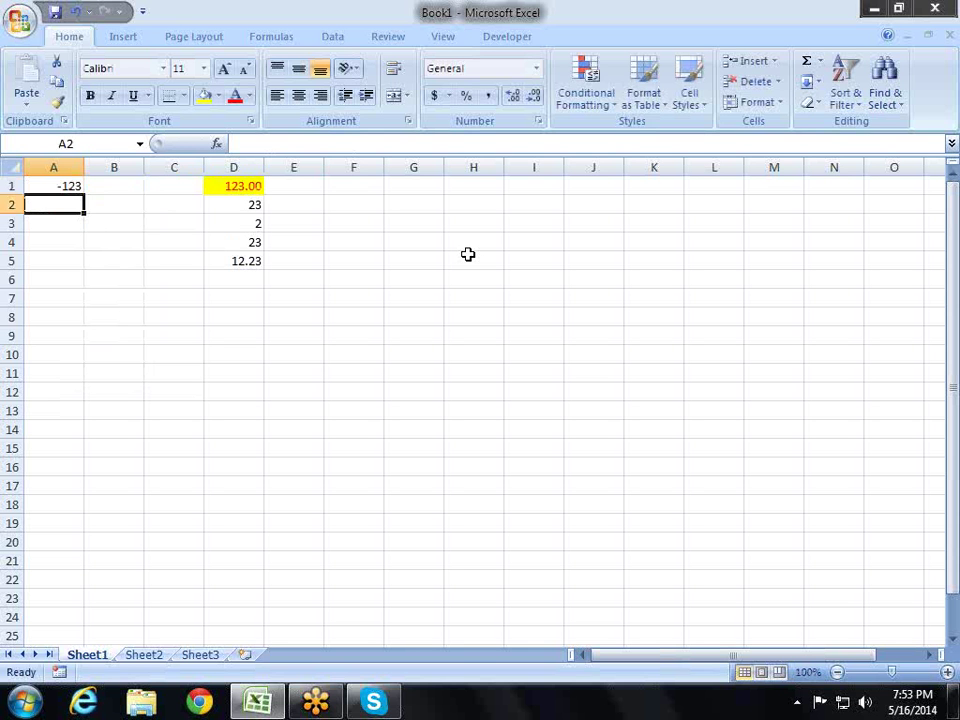
Rewrite A1 as =CELL("filename",F1), which stays blank for the unsaved workbook.
{"action": "key", "text": "Up"}
{"action": "type", "text": "=ce"}
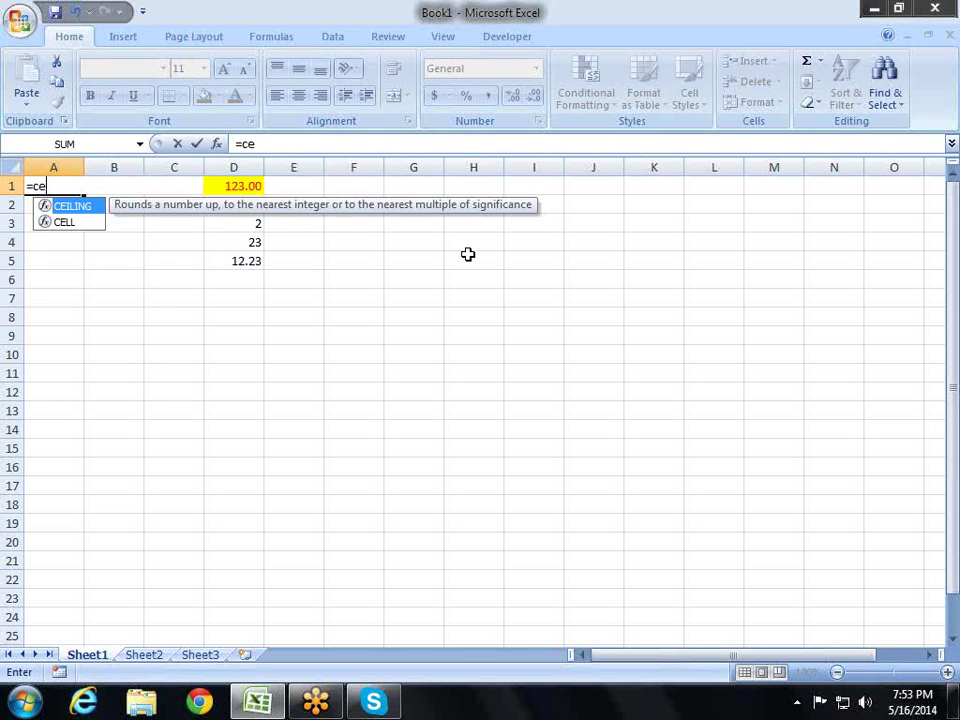
{"action": "type", "text": "l"}
{"action": "key", "text": "Tab"}
{"action": "key", "text": "Down"}
{"action": "key", "text": "Down"}
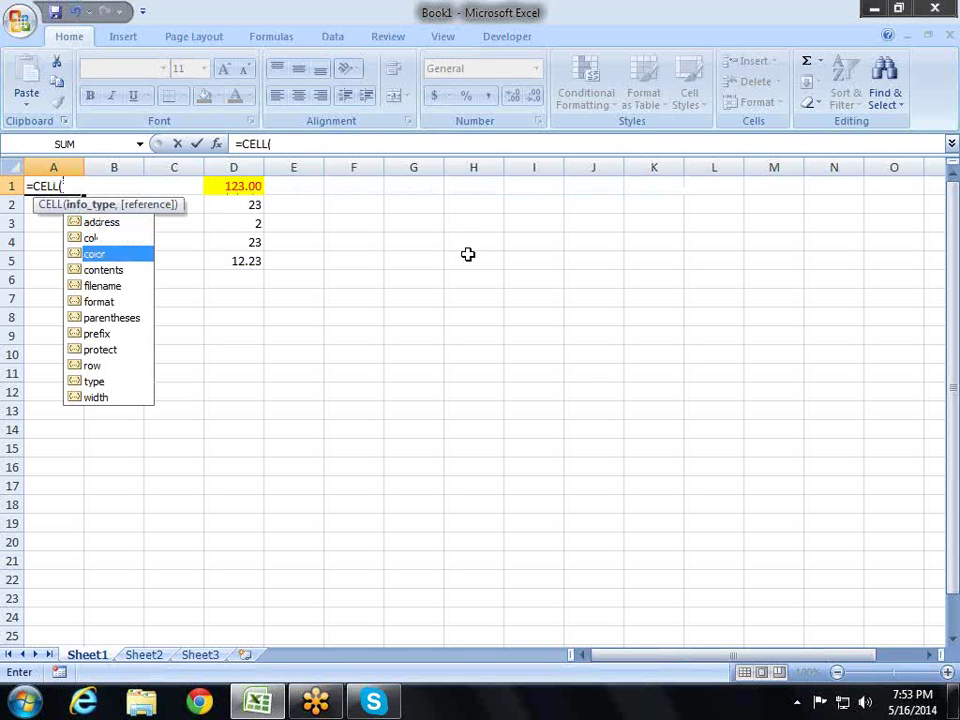
{"action": "key", "text": "Down"}
{"action": "key", "text": "Down"}
{"action": "type", "text": "\""}
{"action": "key", "text": "Down"}
{"action": "key", "text": "Down"}
{"action": "key", "text": "Down"}
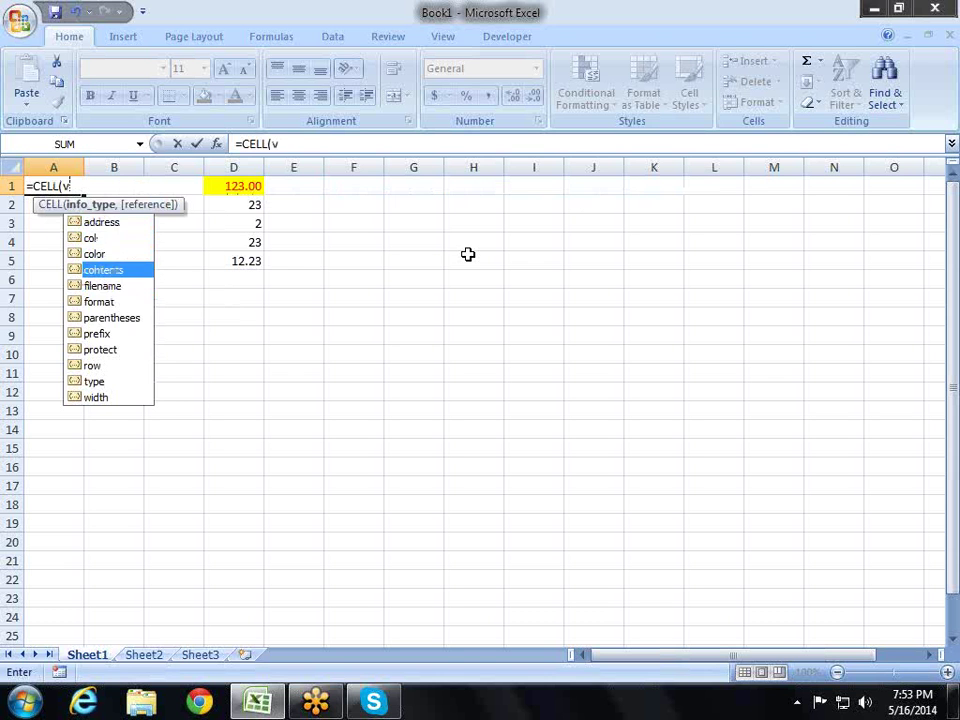
{"action": "key", "text": "Down"}
{"action": "key", "text": "Tab"}
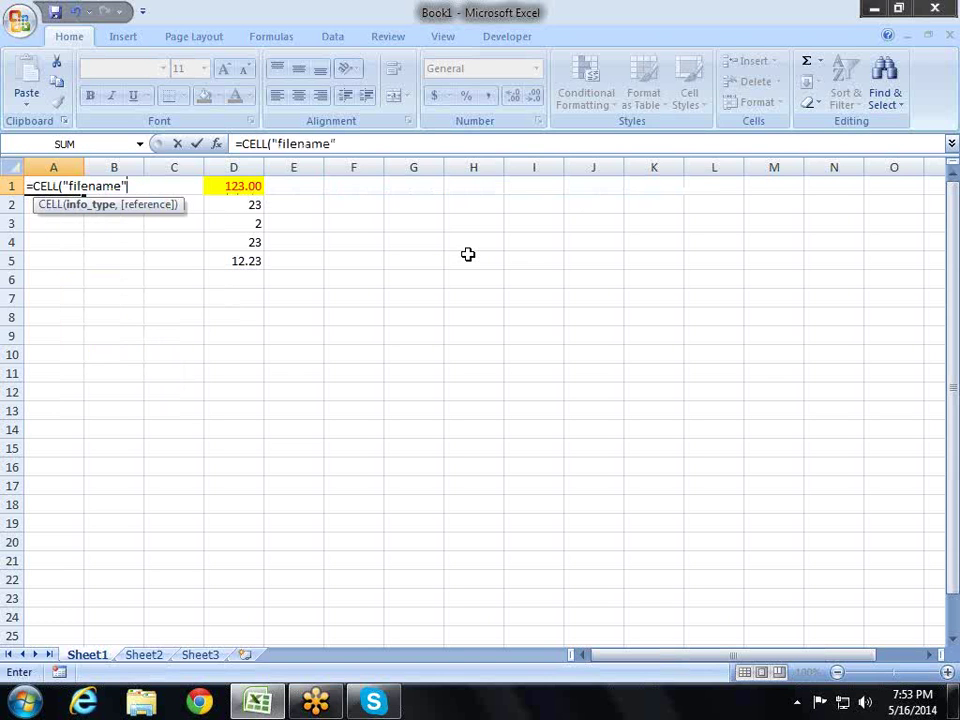
{"action": "type", "text": ","}
{"action": "key", "text": "Right"}
{"action": "key", "text": "Right"}
{"action": "key", "text": "Right"}
{"action": "key", "text": "Right"}
{"action": "key", "text": "Right"}
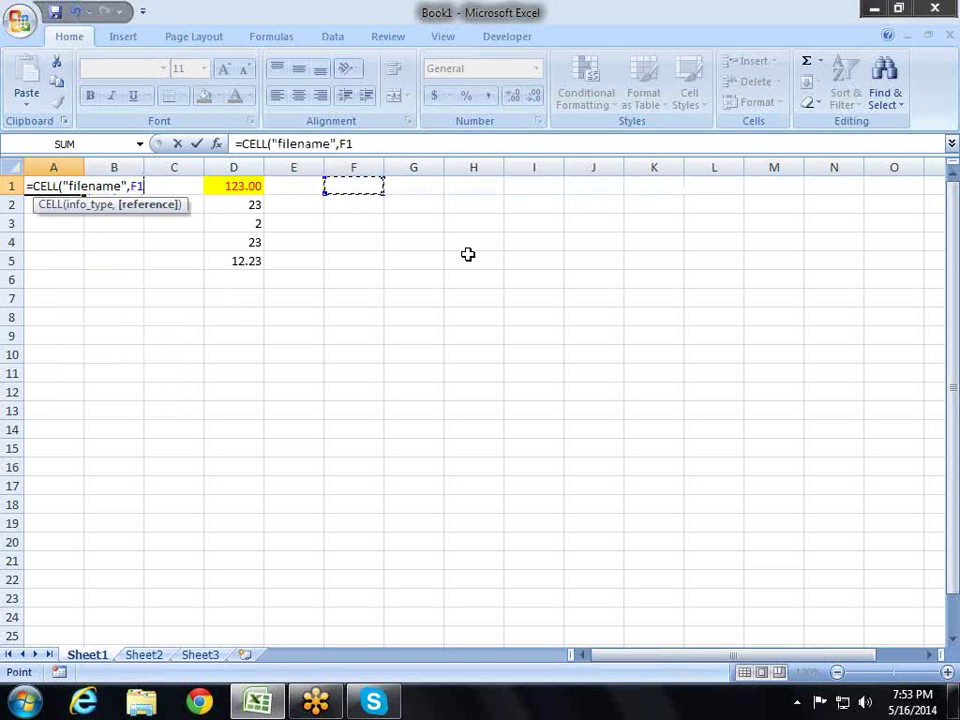
{"action": "type", "text": ")"}
{"action": "key", "text": "Return"}
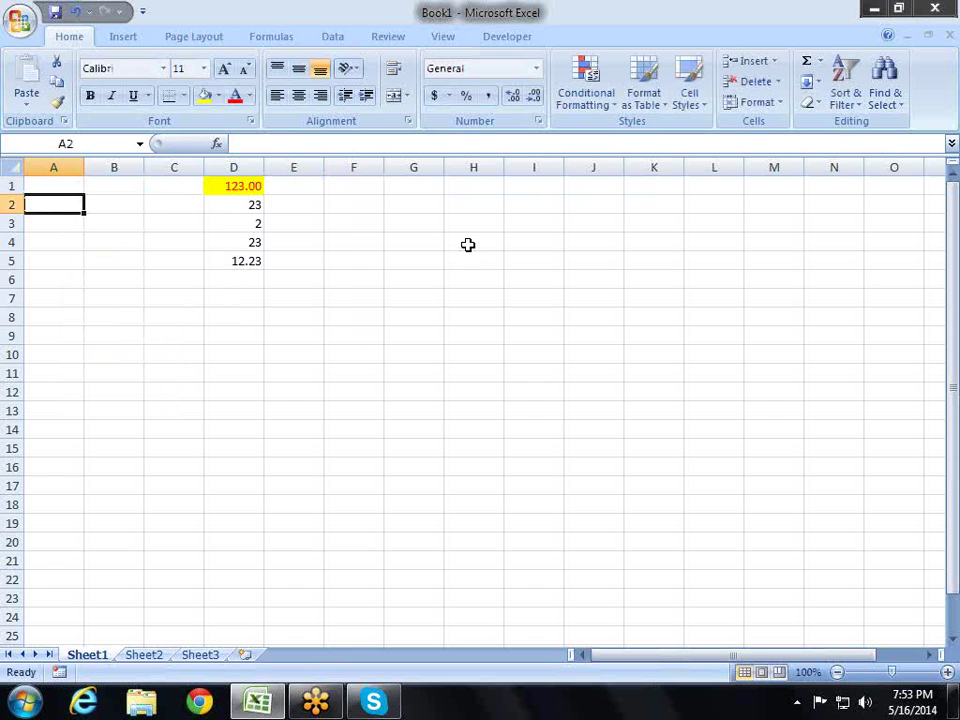
{"action": "key", "text": "Up"}
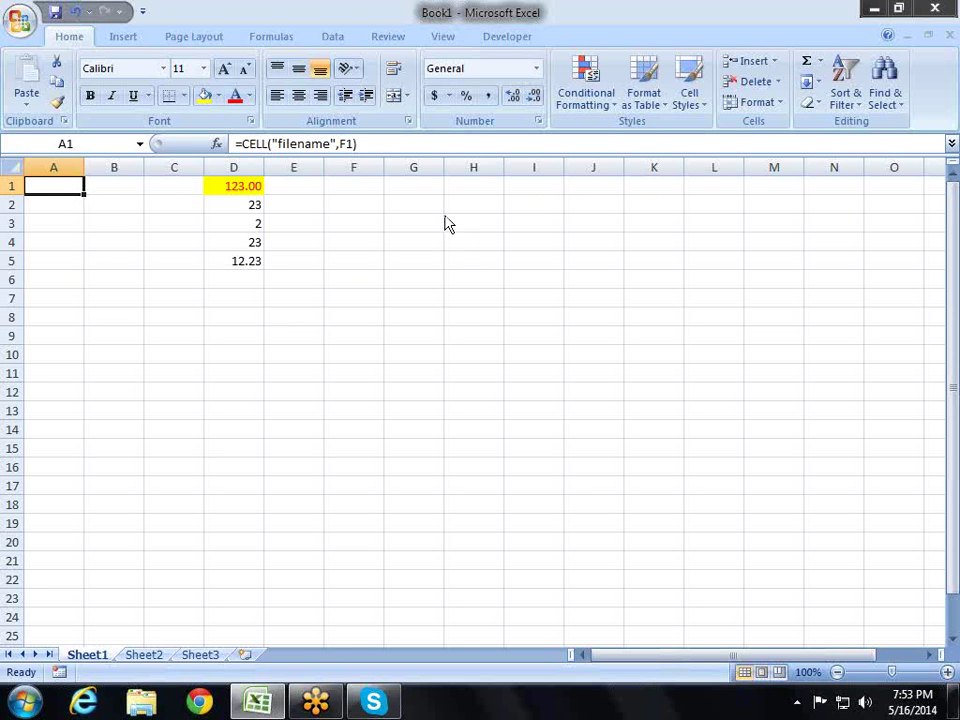
Save the workbook as 'sample' in the Desktop folder.
{"action": "key", "text": "ctrl+s"}
{"action": "left_click", "coordinate": [75, 187]}
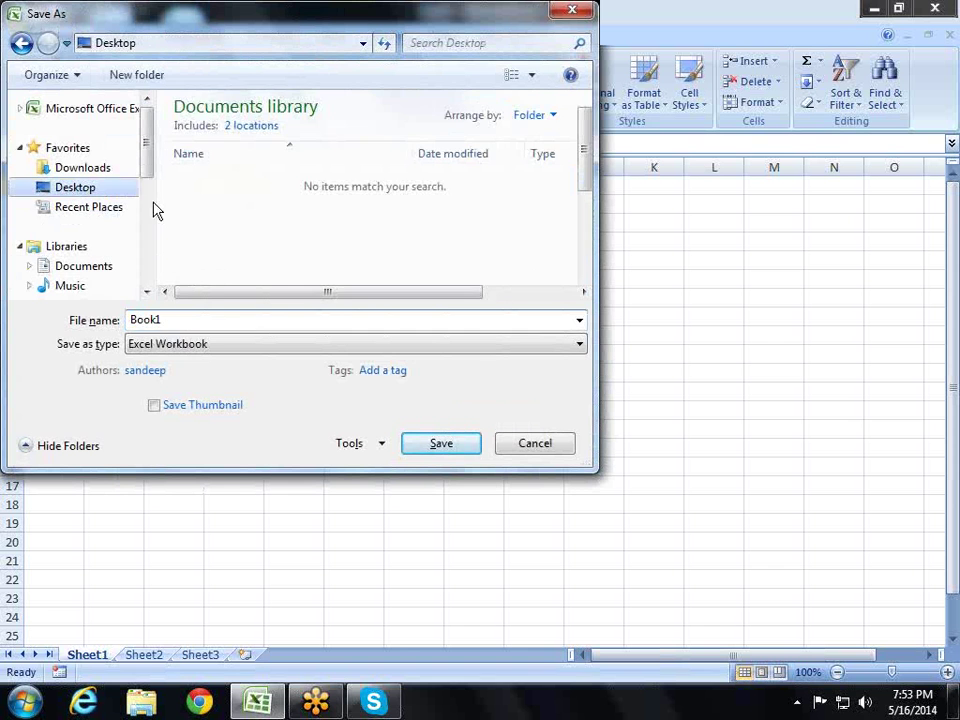
{"action": "left_click", "coordinate": [216, 322]}
{"action": "type", "text": "sa"}
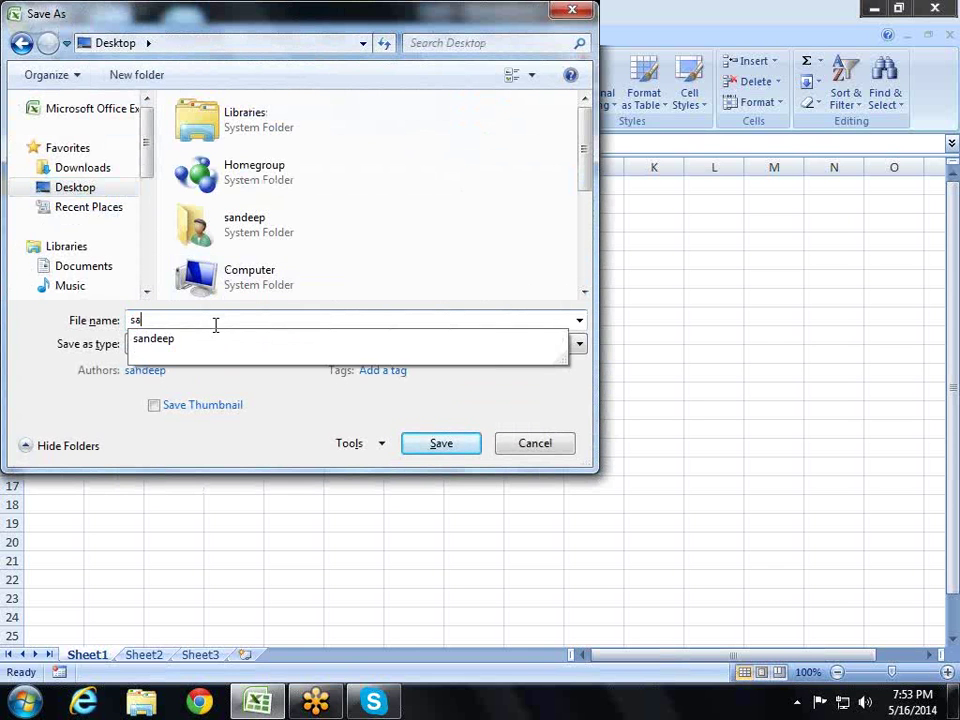
{"action": "type", "text": "mle"}
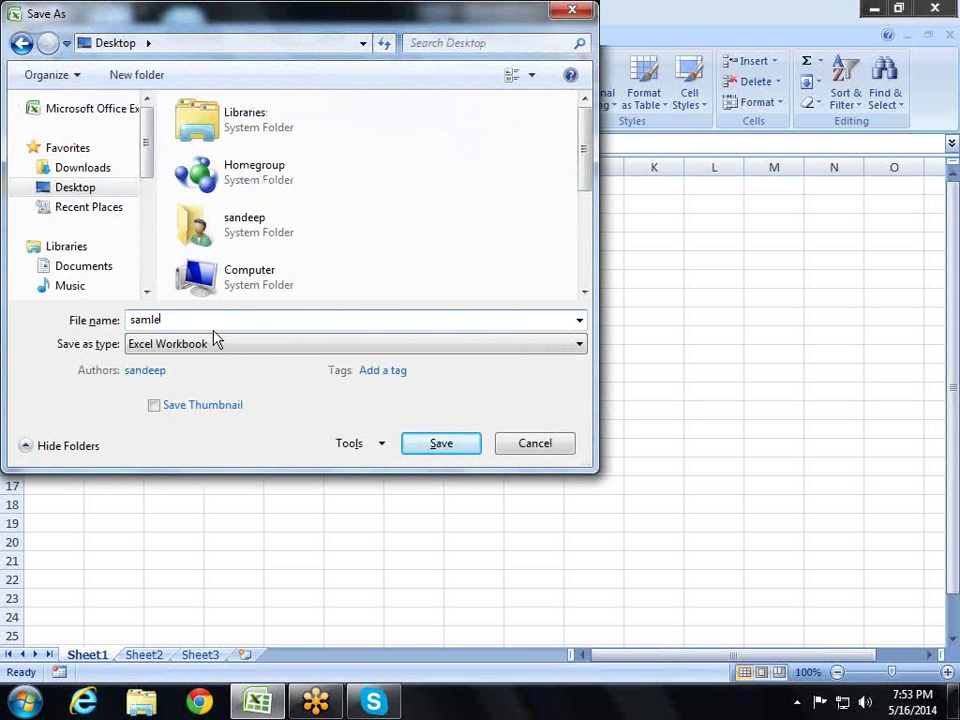
{"action": "key", "text": "BackSpace"}
{"action": "key", "text": "BackSpace"}
{"action": "type", "text": "ple"}
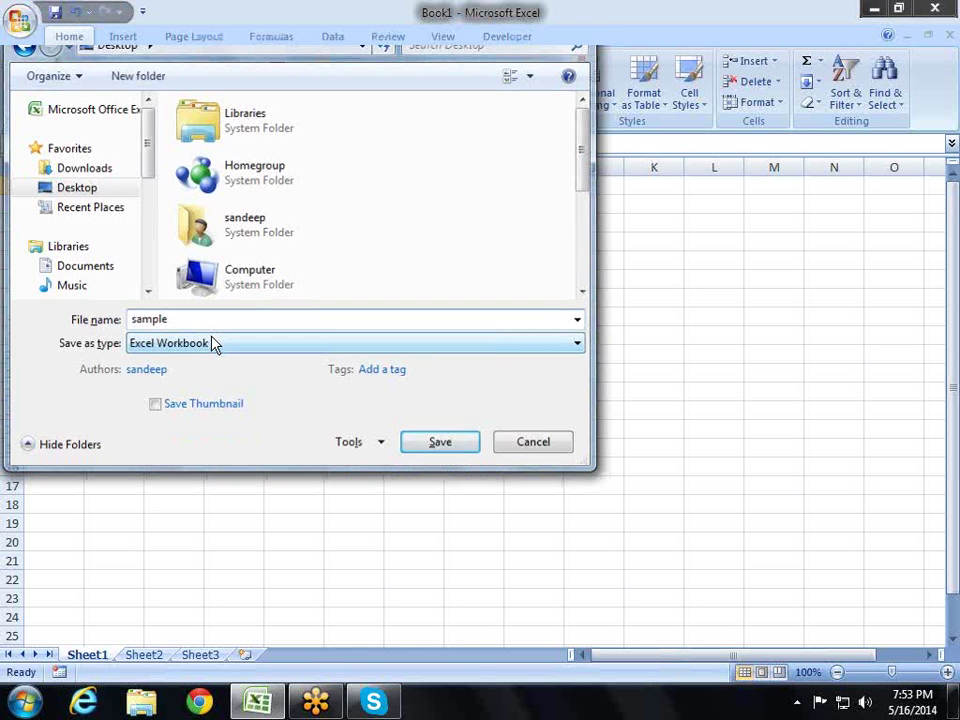
{"action": "key", "text": "Return"}
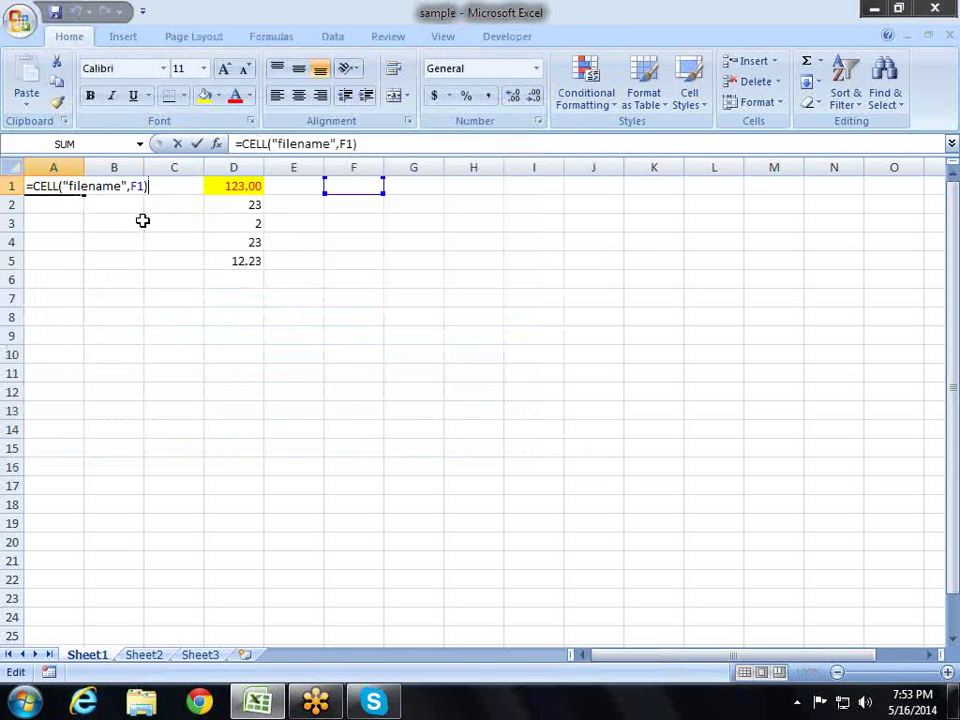
Commit A1's filename formula and auto-fit column A to show the full path.
{"action": "key", "text": "Return"}
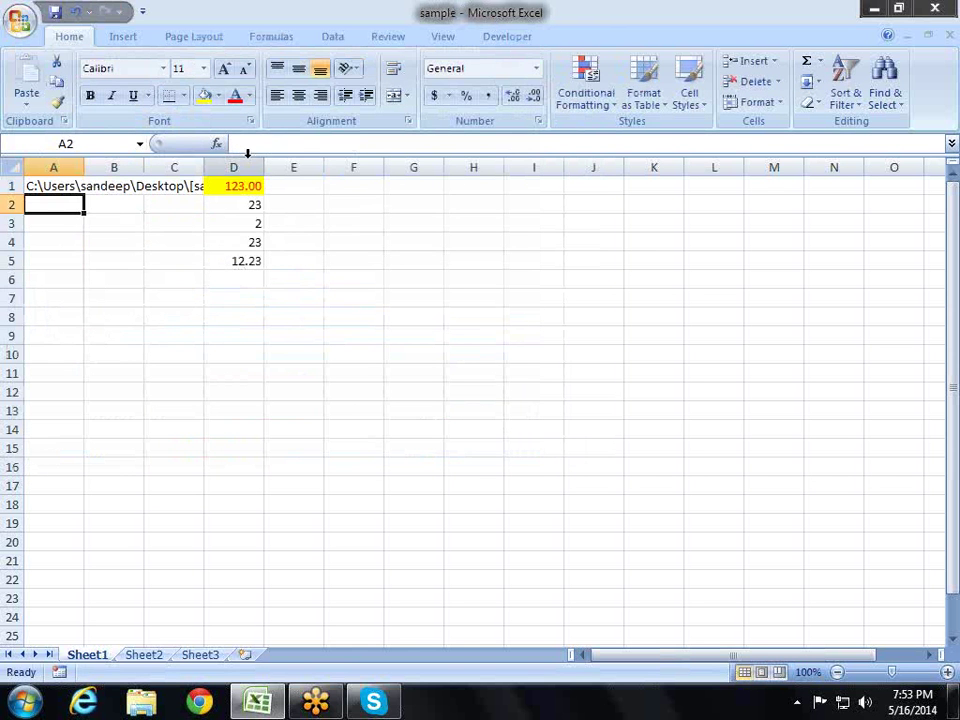
{"action": "left_click_drag", "start_coordinate": [204, 168], "coordinate": [200, 162]}
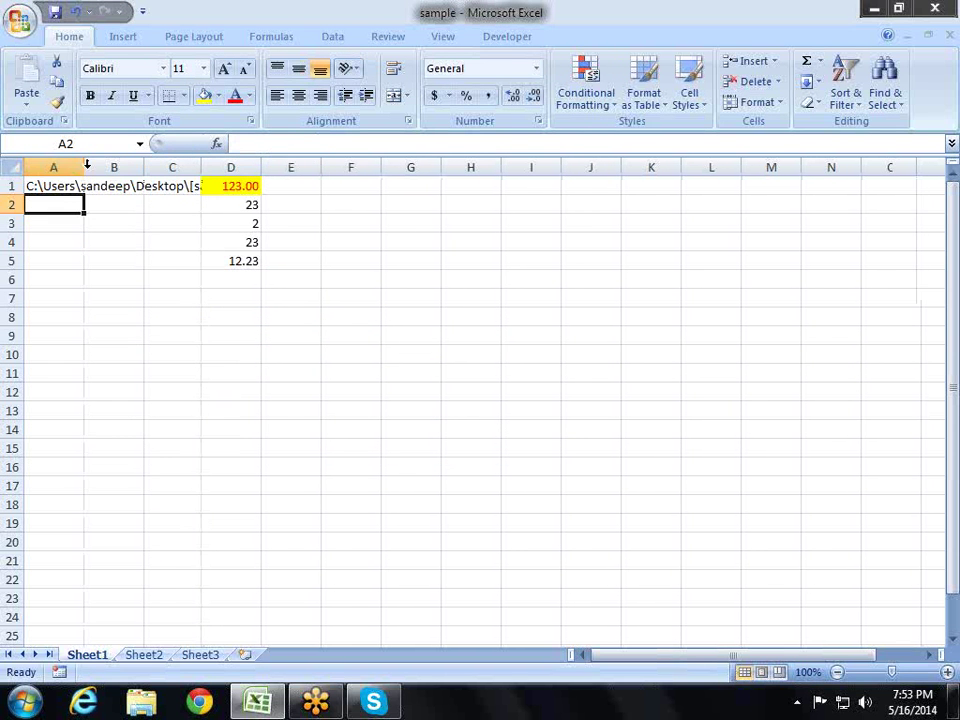
{"action": "double_click", "coordinate": [87, 167]}
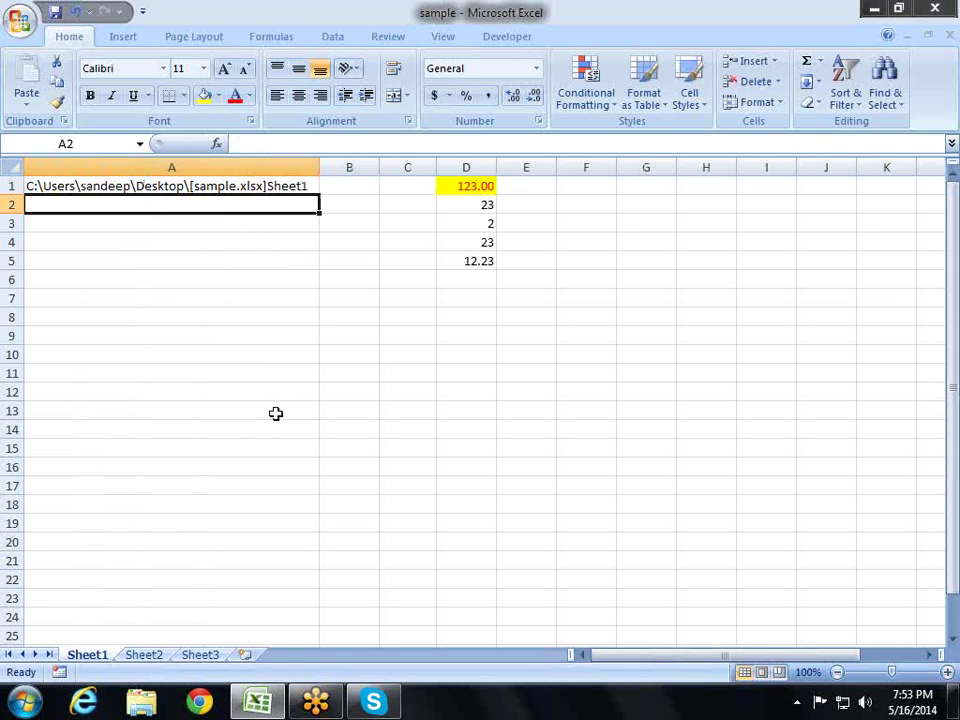
{"action": "key", "text": "Up"}
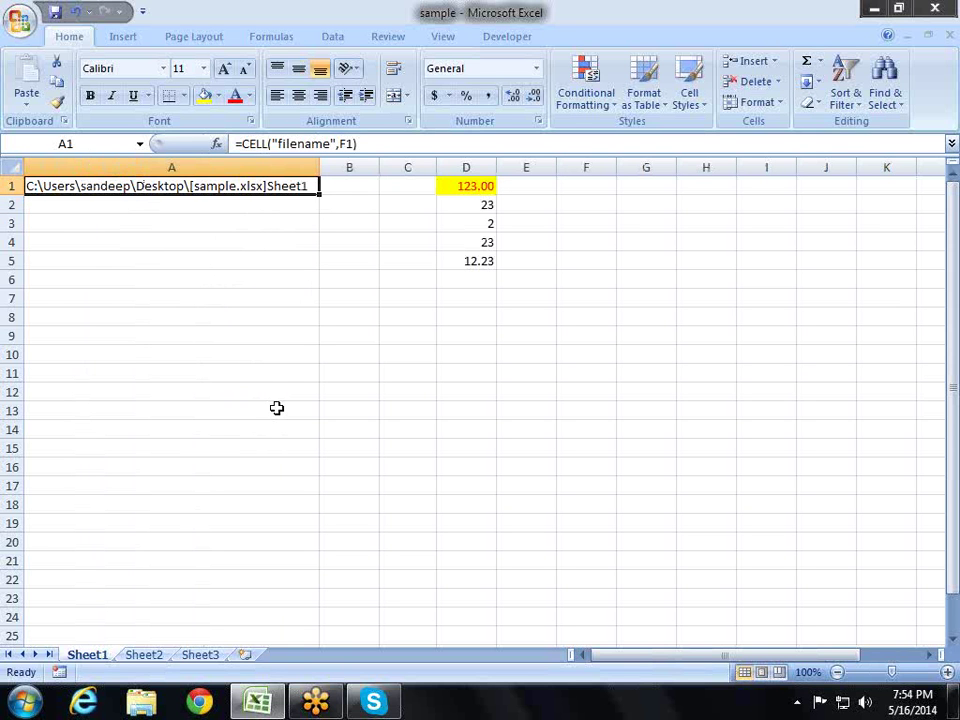
Rewrite A1 as =CELL("format",D1), which returns F2-.
{"action": "type", "text": "=ce"}
{"action": "key", "text": "Down"}
{"action": "key", "text": "Tab"}
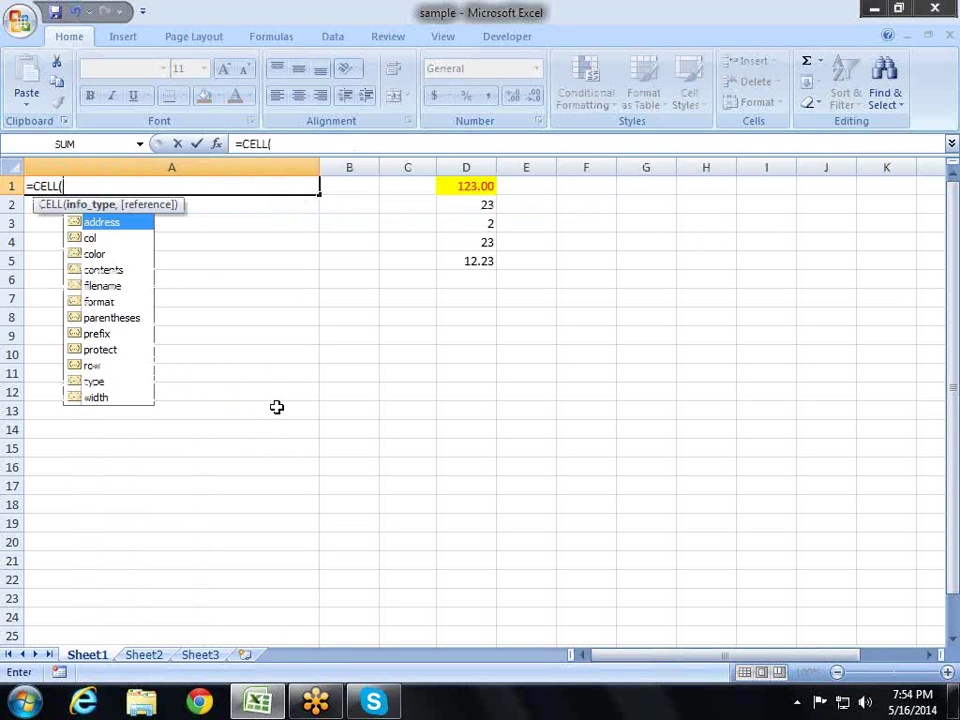
{"action": "key", "text": "Down"}
{"action": "key", "text": "Down"}
{"action": "key", "text": "Down"}
{"action": "key", "text": "Down"}
{"action": "key", "text": "Down"}
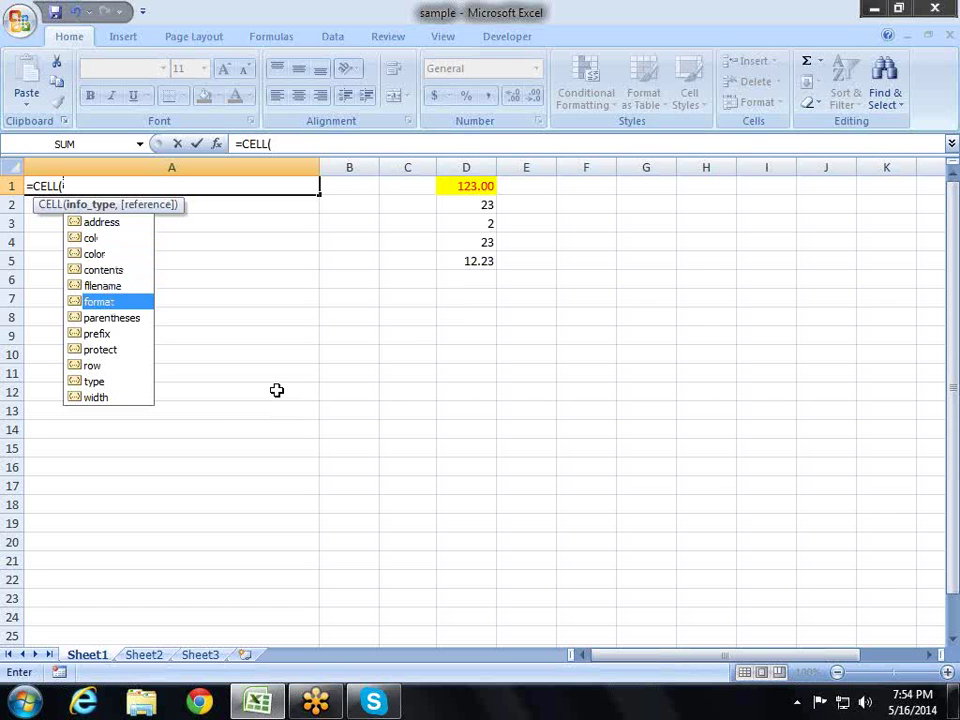
{"action": "key", "text": "Tab"}
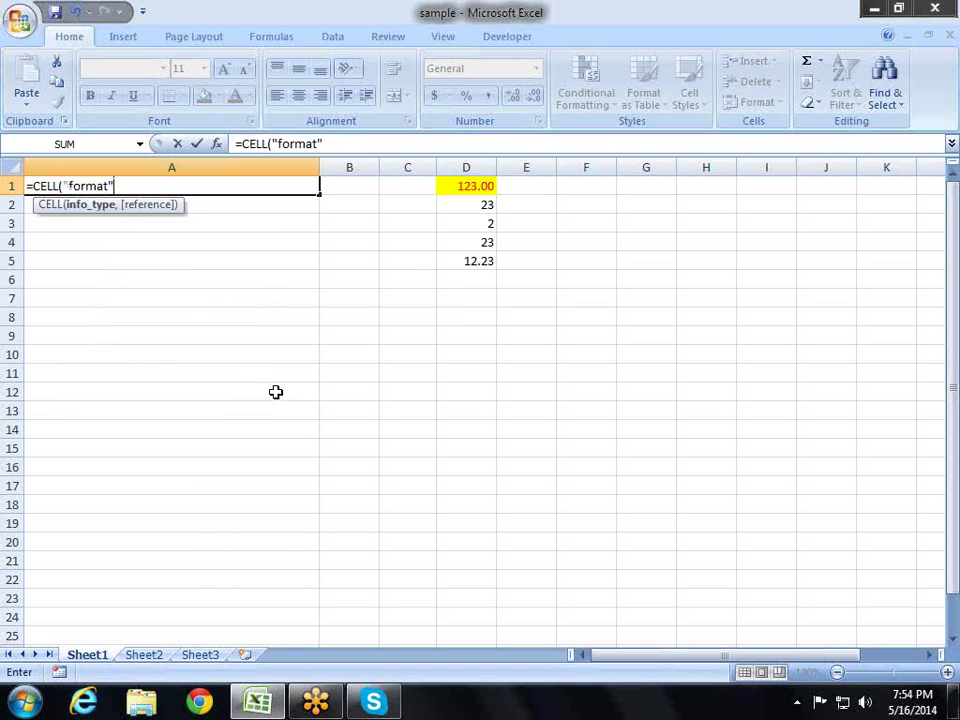
{"action": "type", "text": ","}
{"action": "key", "text": "Right"}
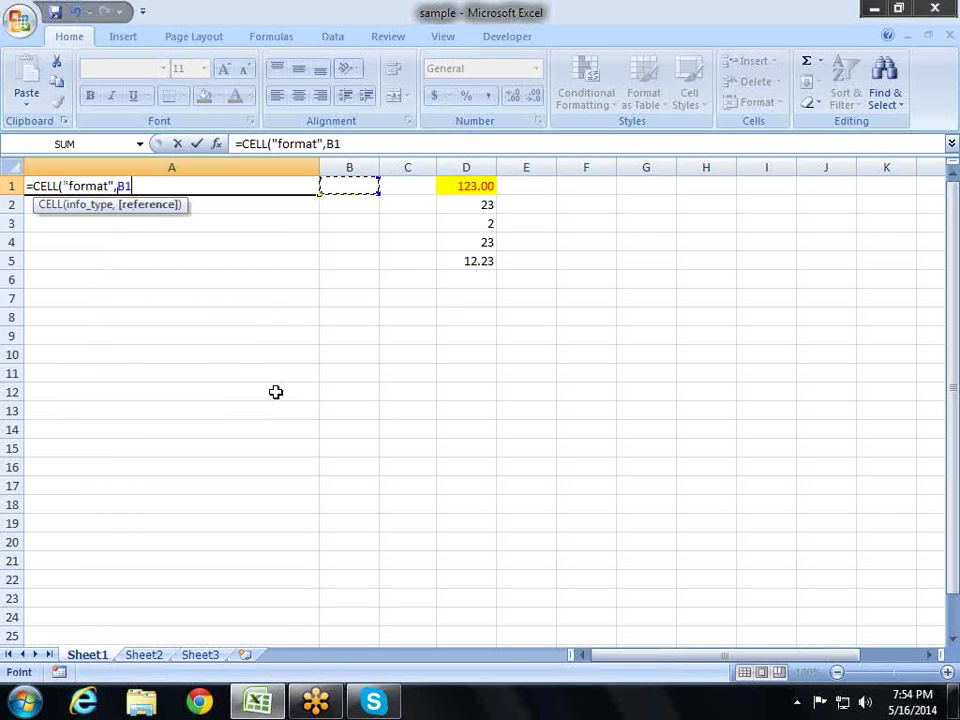
{"action": "key", "text": "Right"}
{"action": "key", "text": "Right"}
{"action": "type", "text": ")"}
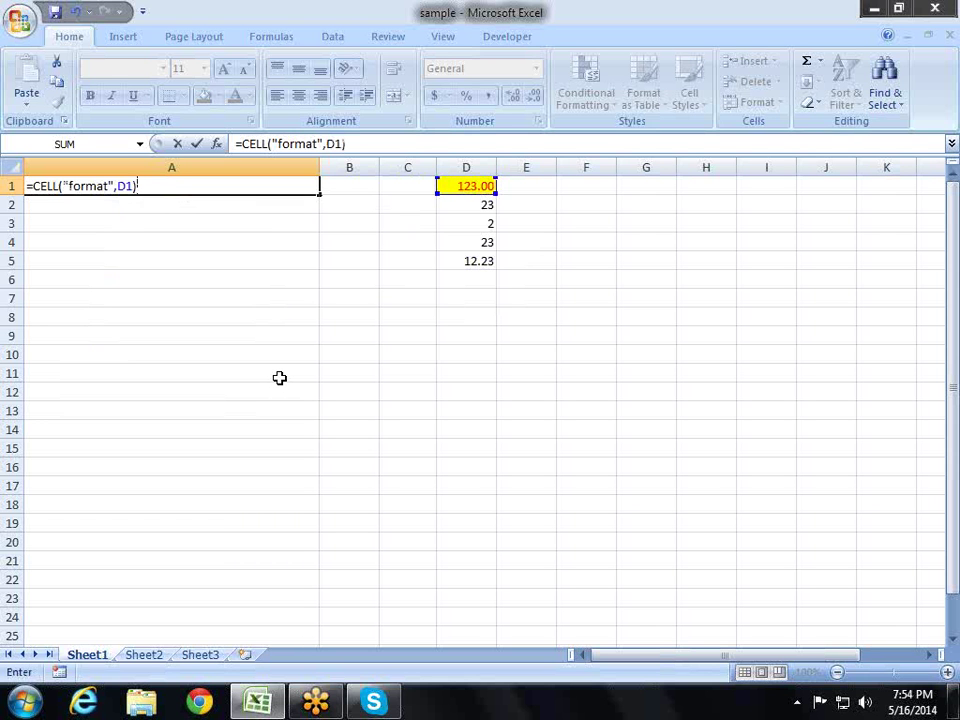
{"action": "key", "text": "Return"}
{"action": "key", "text": "Return"}
{"action": "key", "text": "Up"}
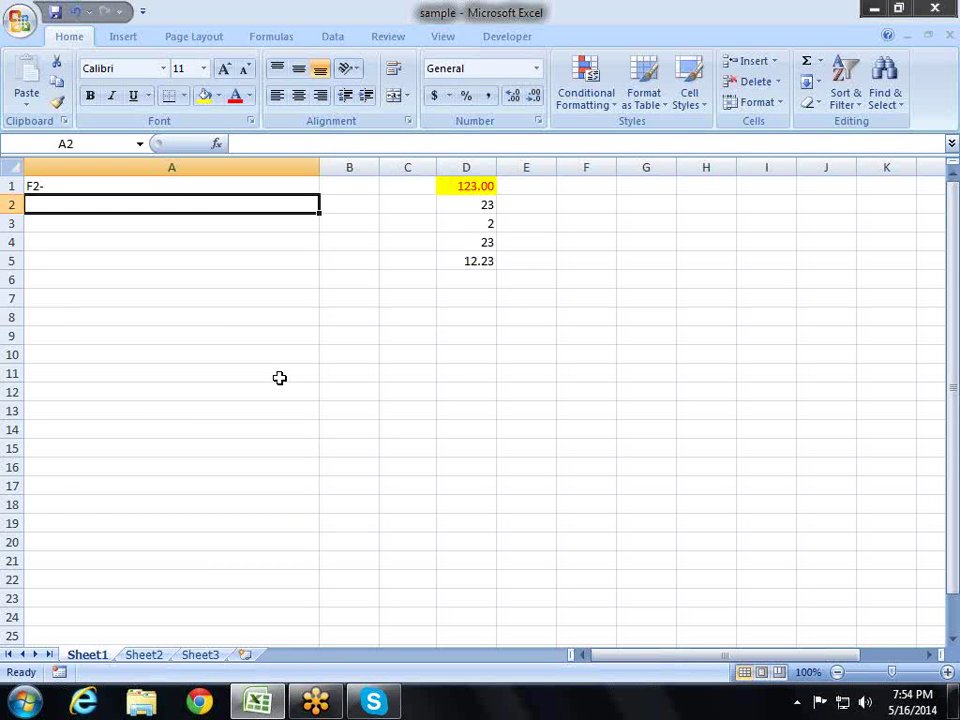
{"action": "key", "text": "Up"}
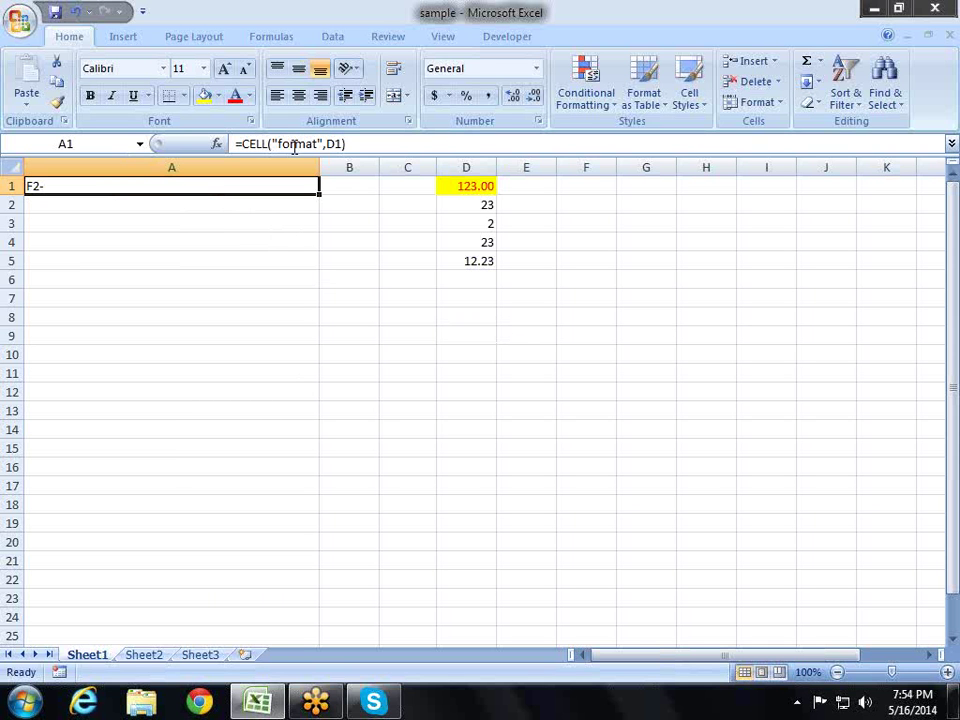
Open the CELL function's help page from Function Arguments and maximize the Help window.
{"action": "left_click", "coordinate": [217, 144]}
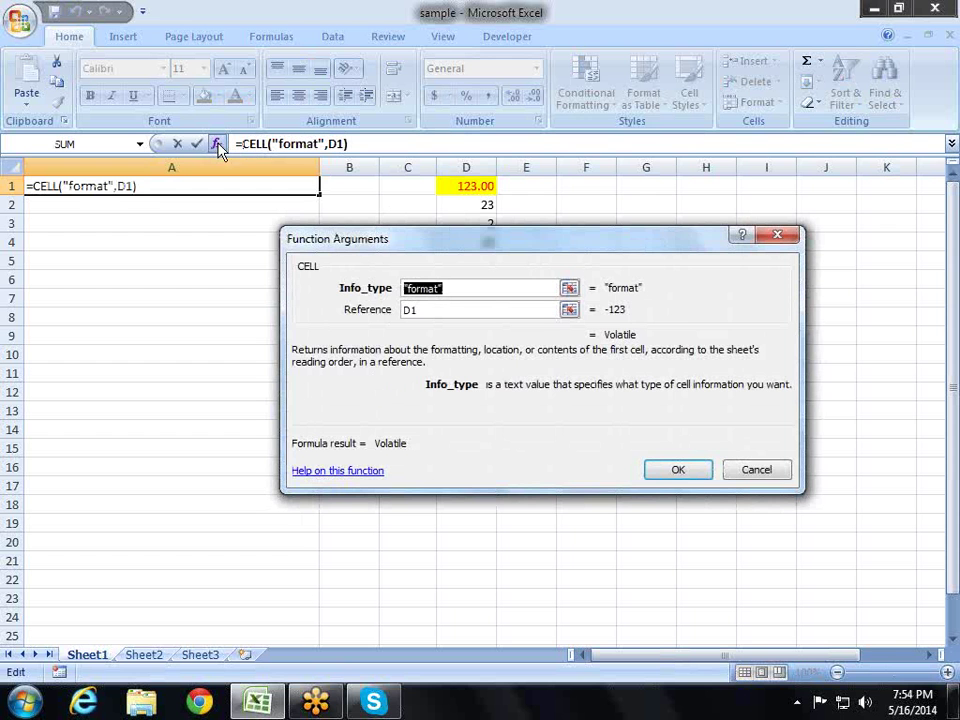
{"action": "left_click", "coordinate": [364, 469]}
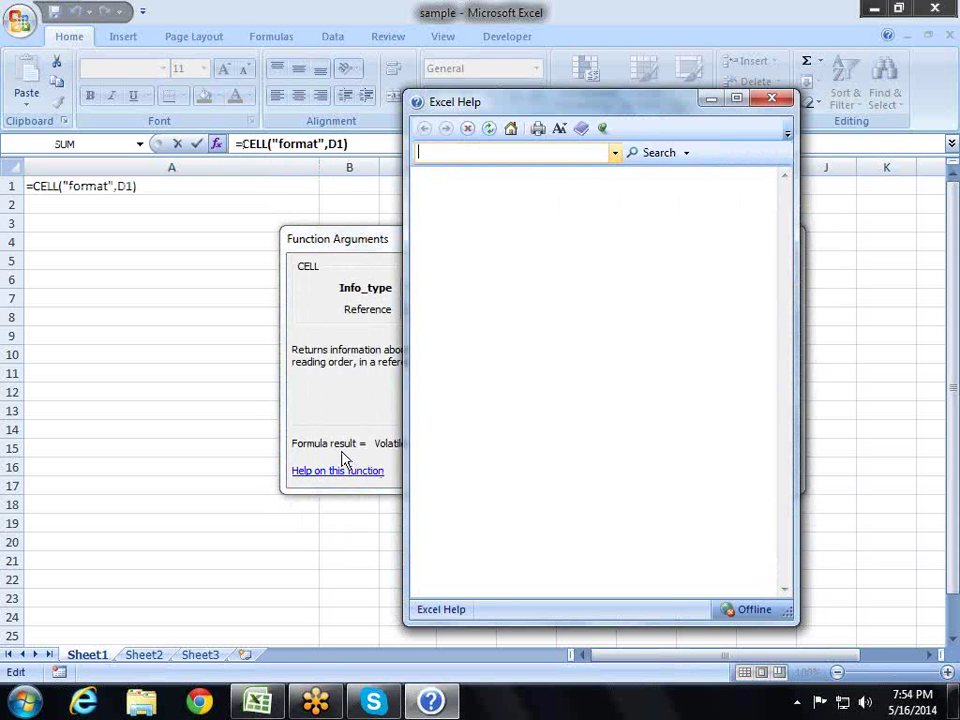
{"action": "left_click", "coordinate": [740, 104]}
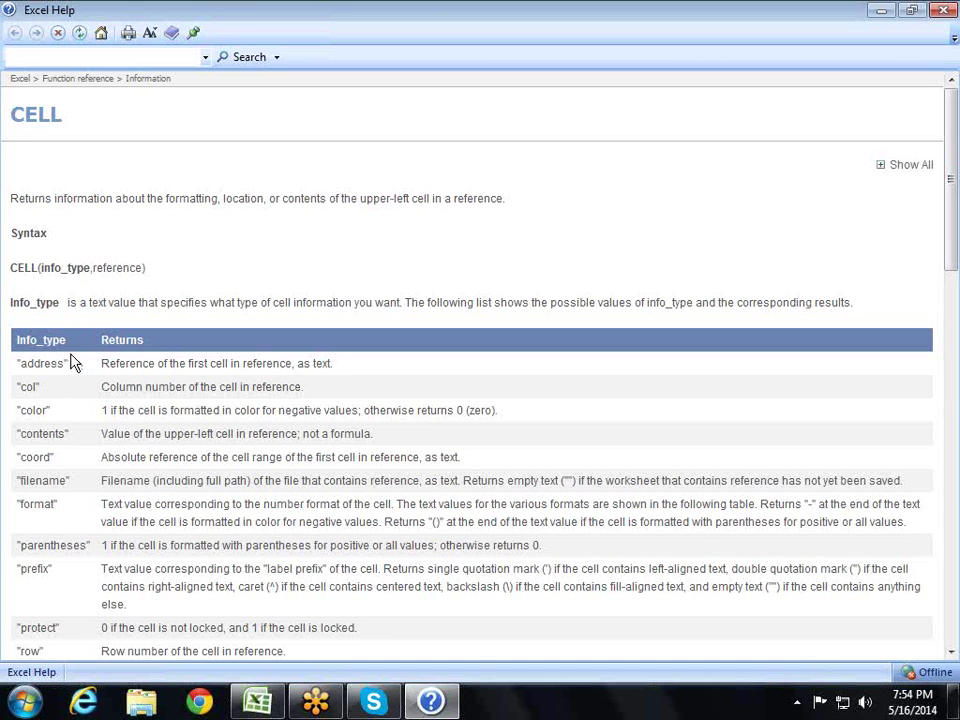
Highlight the address, col, color and contents descriptions in the info_type table.
{"action": "left_click_drag", "start_coordinate": [19, 364], "coordinate": [340, 380]}
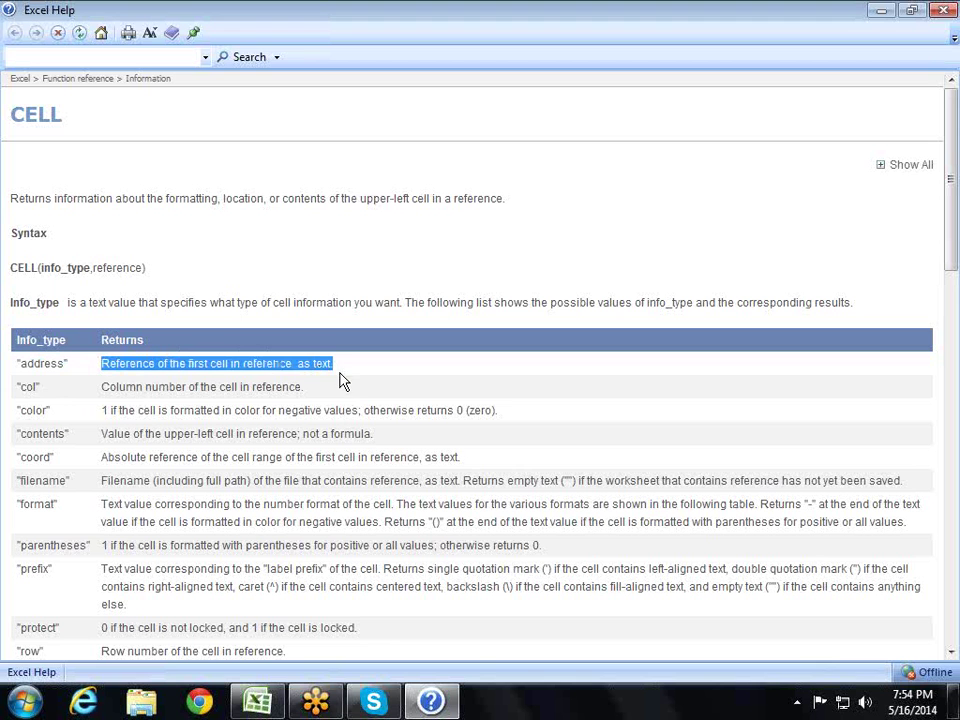
{"action": "left_click", "coordinate": [117, 386]}
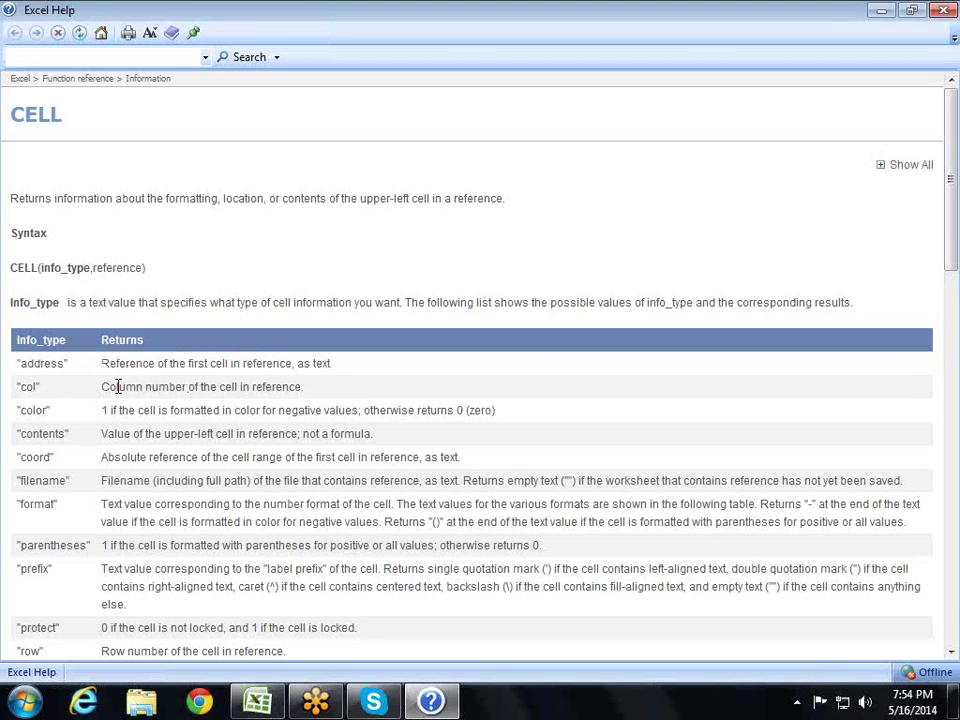
{"action": "left_click_drag", "start_coordinate": [157, 386], "coordinate": [171, 412]}
{"action": "left_click", "coordinate": [135, 434]}
{"action": "left_click_drag", "start_coordinate": [103, 410], "coordinate": [118, 411]}
{"action": "left_click", "coordinate": [170, 405]}
{"action": "left_click_drag", "start_coordinate": [104, 436], "coordinate": [379, 439]}
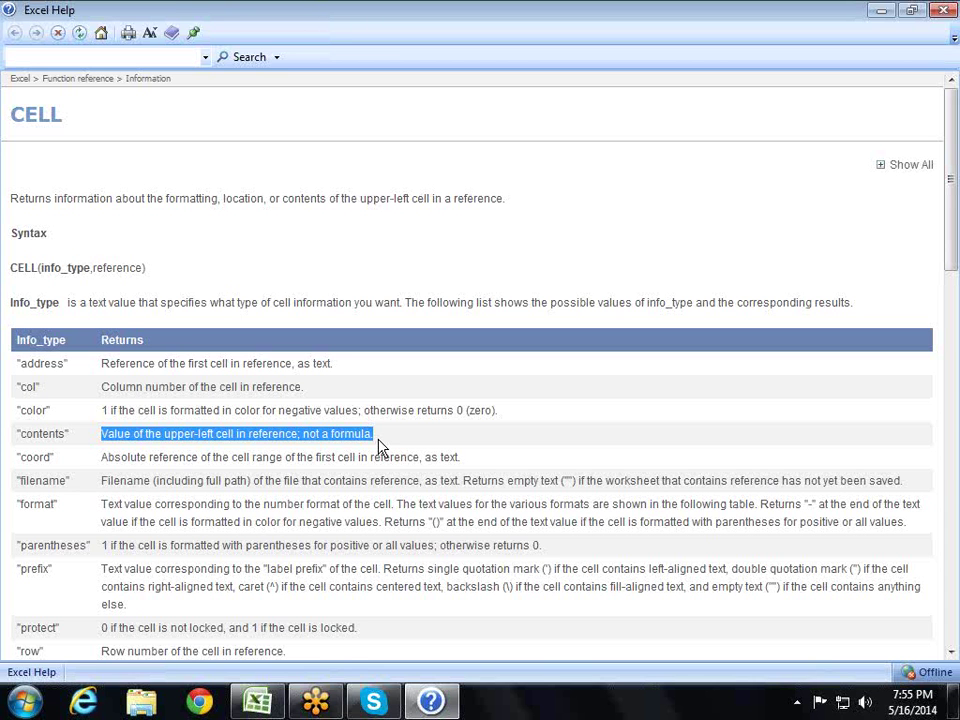
{"action": "left_click", "coordinate": [362, 442]}
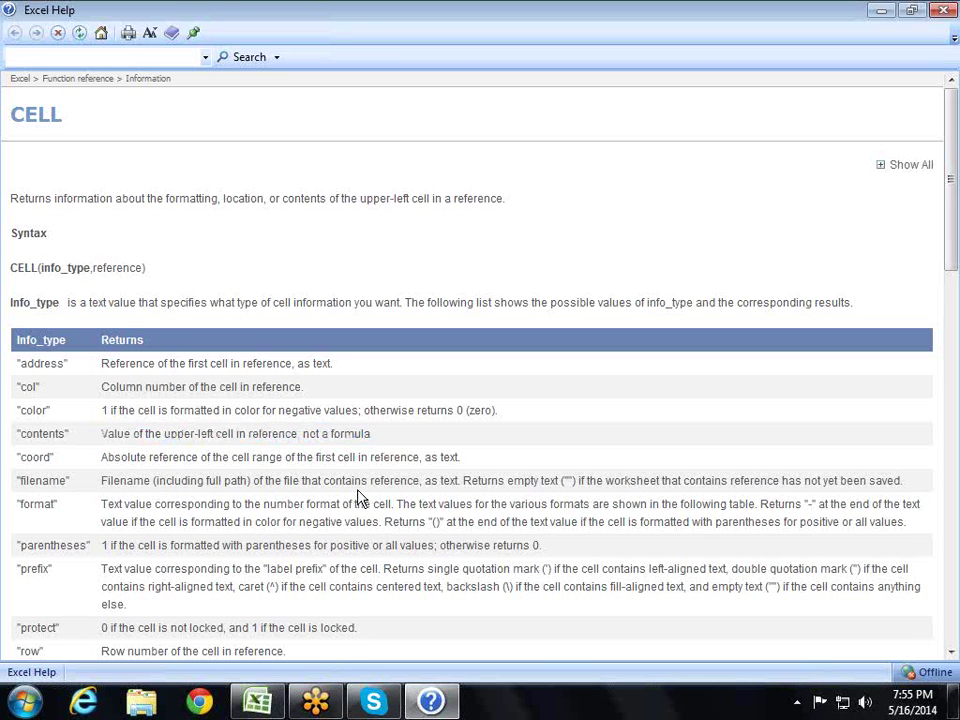
{"action": "scroll", "coordinate": [199, 454], "scroll_direction": "down", "scroll_amount": 2}
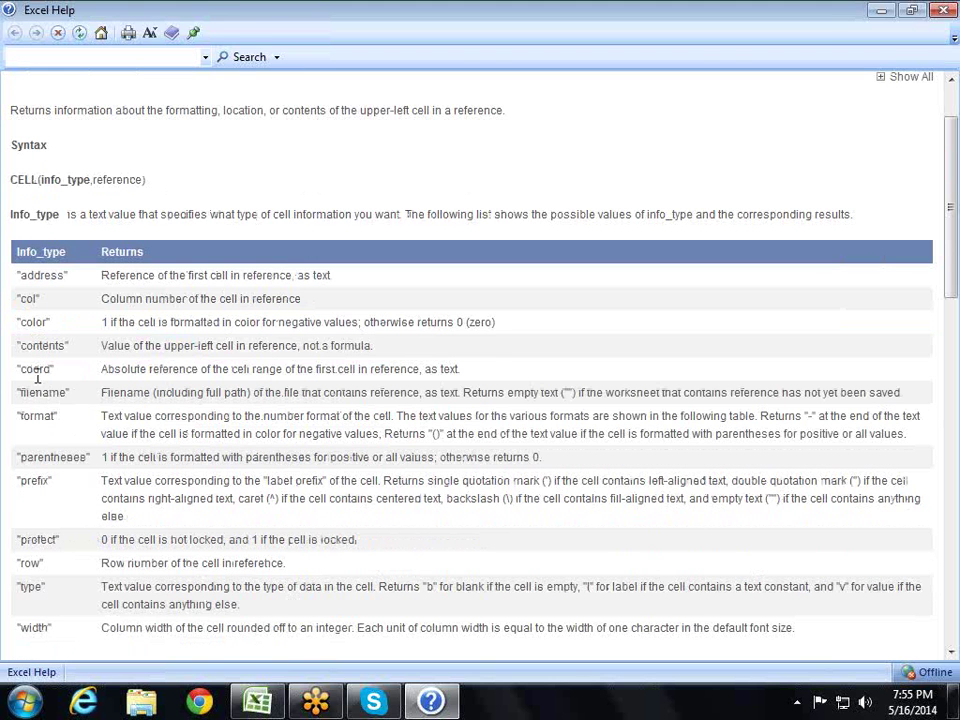
{"action": "left_click_drag", "start_coordinate": [54, 369], "coordinate": [14, 377]}
{"action": "mouse_move", "coordinate": [101, 369]}
{"action": "left_mouse_down"}
{"action": "mouse_move", "coordinate": [248, 388]}
{"action": "mouse_move", "coordinate": [259, 372]}
{"action": "mouse_move", "coordinate": [337, 366]}
{"action": "left_mouse_up"}
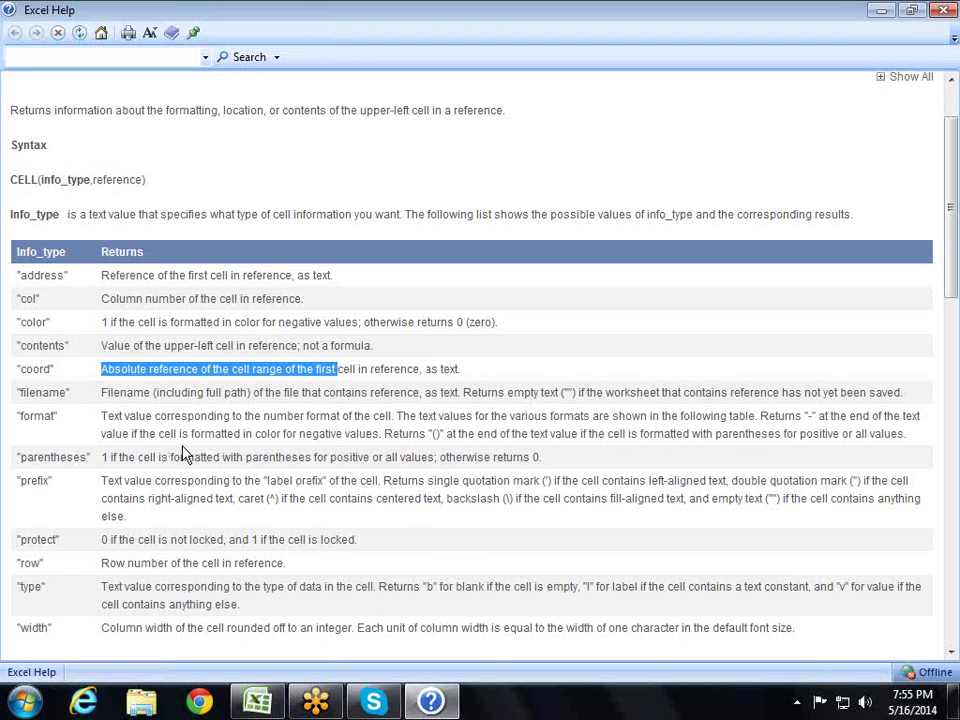
{"action": "left_click", "coordinate": [81, 428]}
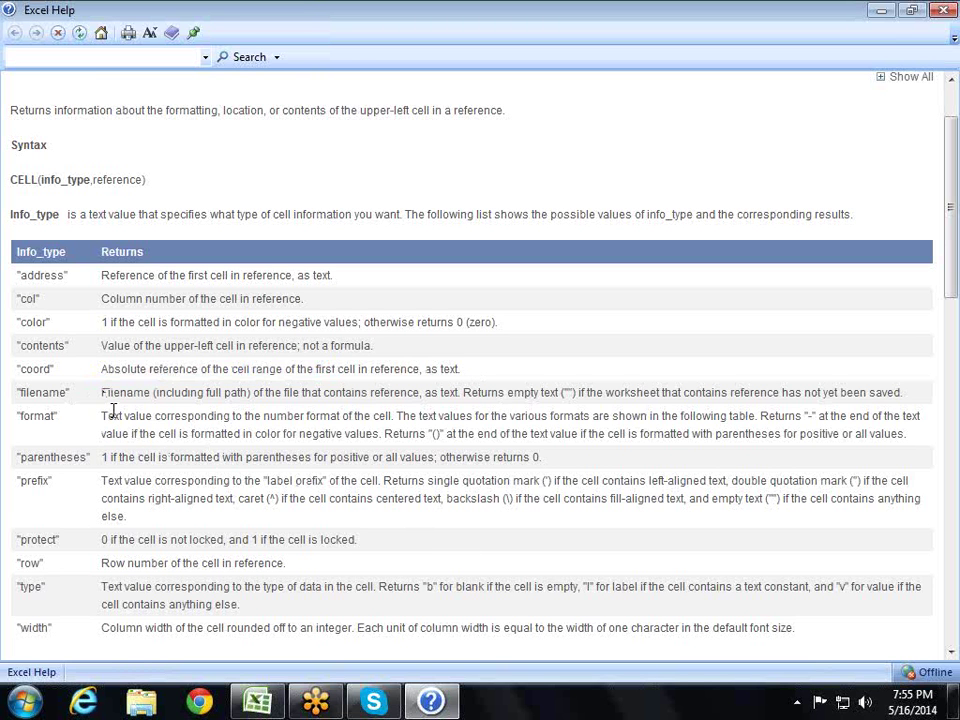
{"action": "left_click_drag", "start_coordinate": [105, 414], "coordinate": [493, 437]}
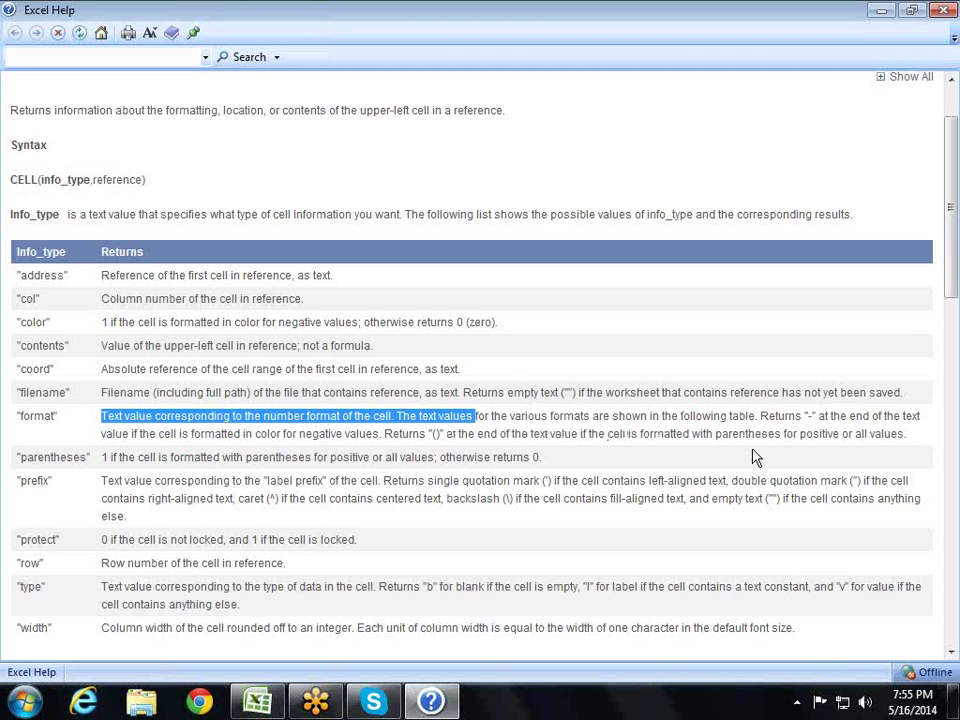
{"action": "left_click", "coordinate": [833, 434]}
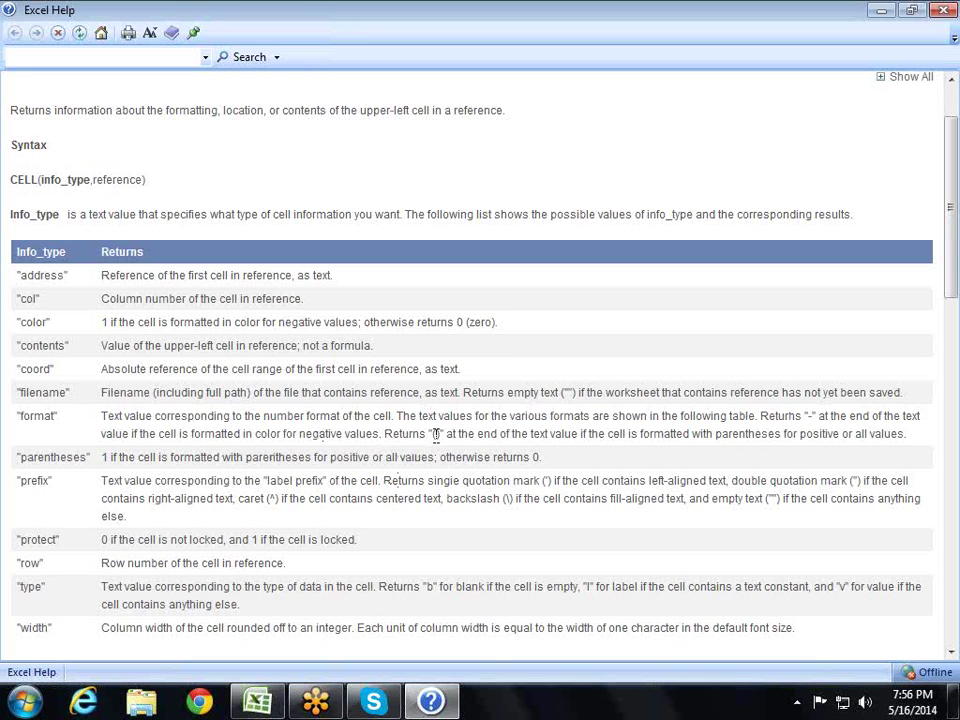
Highlight the parentheses, prefix, protect and type entries in the CELL info_type descriptions.
{"action": "left_click_drag", "start_coordinate": [436, 433], "coordinate": [496, 435]}
{"action": "left_click", "coordinate": [403, 434]}
{"action": "double_click", "coordinate": [104, 456]}
{"action": "mouse_move", "coordinate": [102, 481]}
{"action": "left_mouse_down"}
{"action": "mouse_move", "coordinate": [232, 496]}
{"action": "mouse_move", "coordinate": [265, 482]}
{"action": "left_mouse_up"}
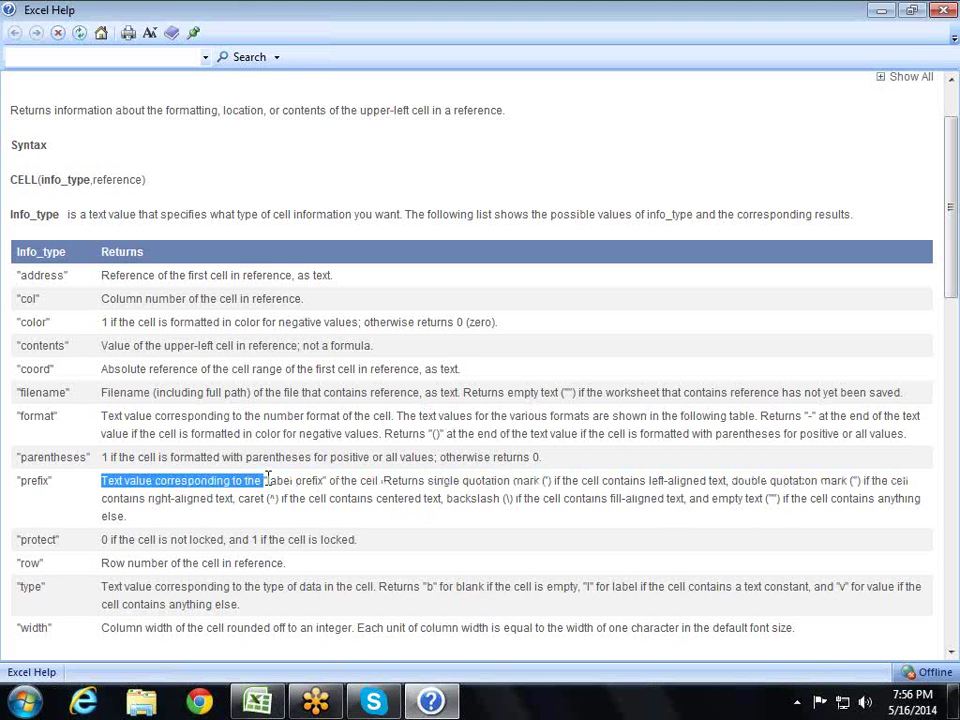
{"action": "left_click", "coordinate": [218, 413]}
{"action": "scroll", "coordinate": [189, 457], "scroll_direction": "down", "scroll_amount": 2}
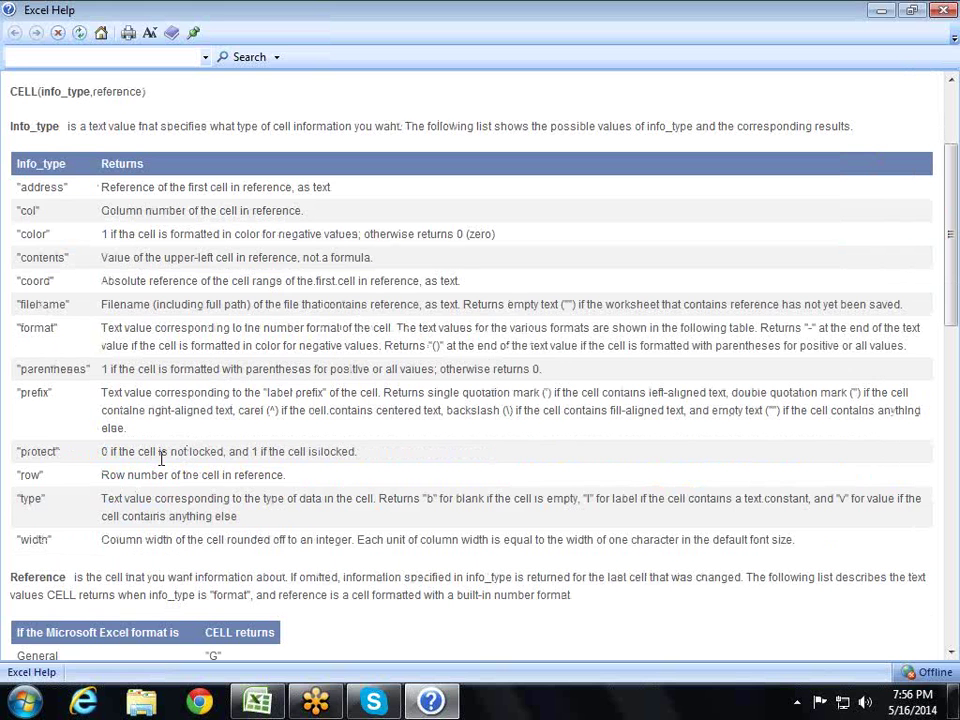
{"action": "double_click", "coordinate": [54, 451]}
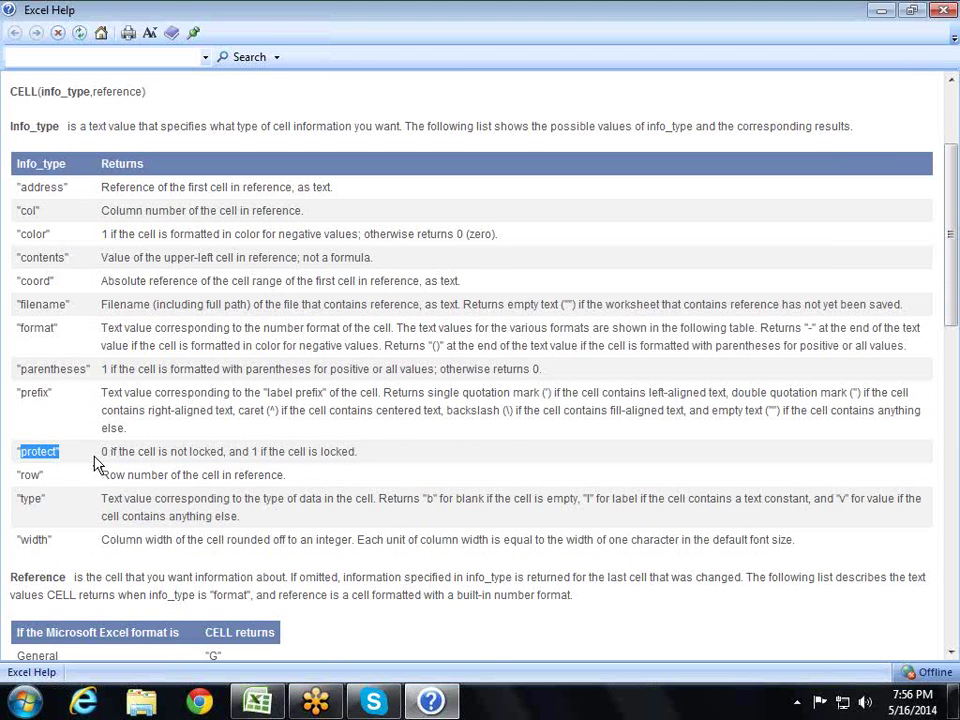
{"action": "left_click", "coordinate": [100, 487]}
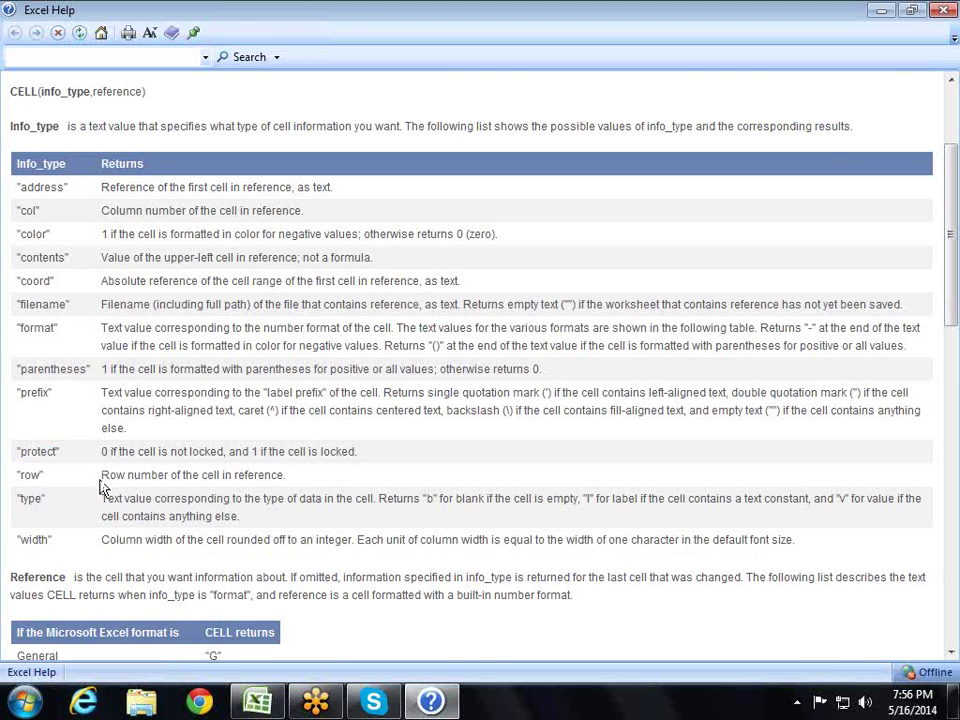
{"action": "double_click", "coordinate": [22, 498]}
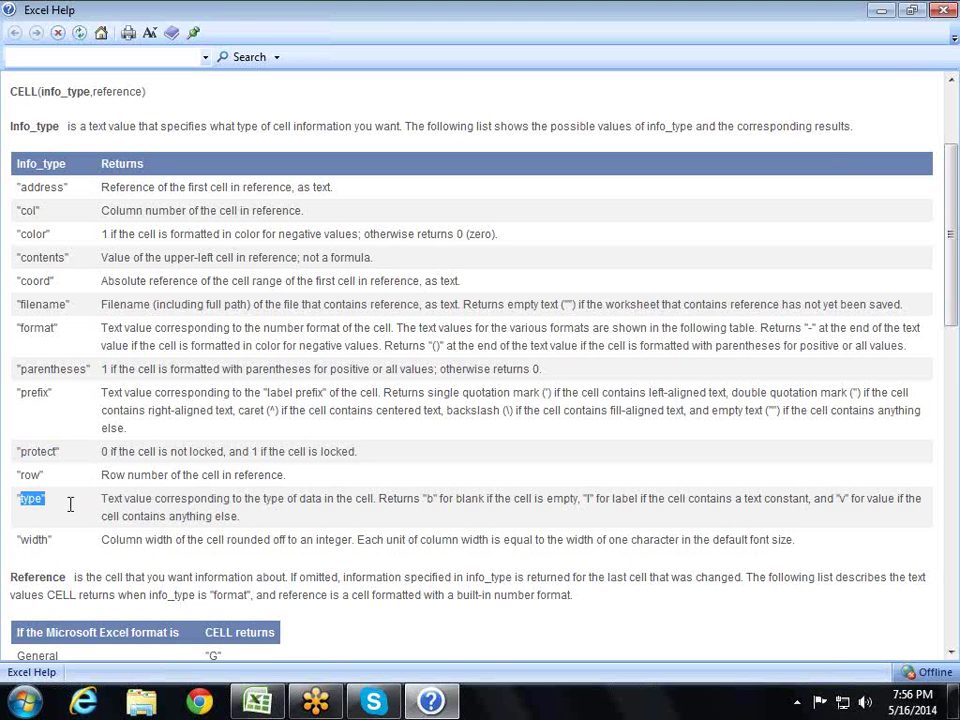
{"action": "left_click", "coordinate": [457, 497]}
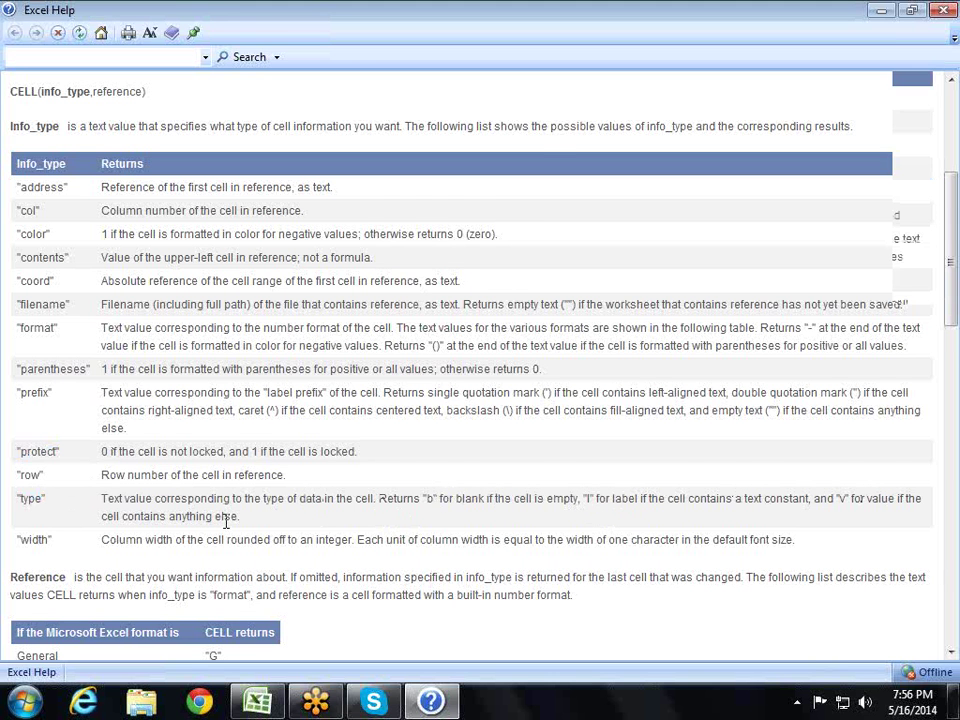
Move down to the format table and highlight General, #,##0, 0.00 (F2) and the currency codes.
{"action": "scroll", "coordinate": [150, 520], "scroll_direction": "down", "scroll_amount": 2}
{"action": "left_click_drag", "start_coordinate": [101, 450], "coordinate": [226, 450]}
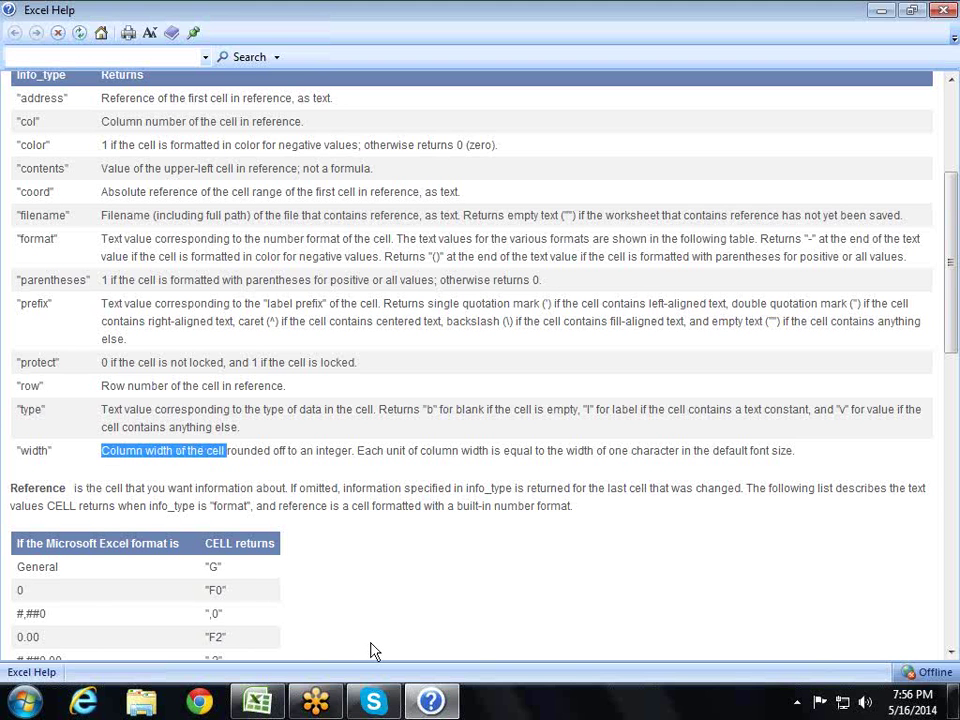
{"action": "scroll", "coordinate": [370, 650], "scroll_direction": "down", "scroll_amount": 4}
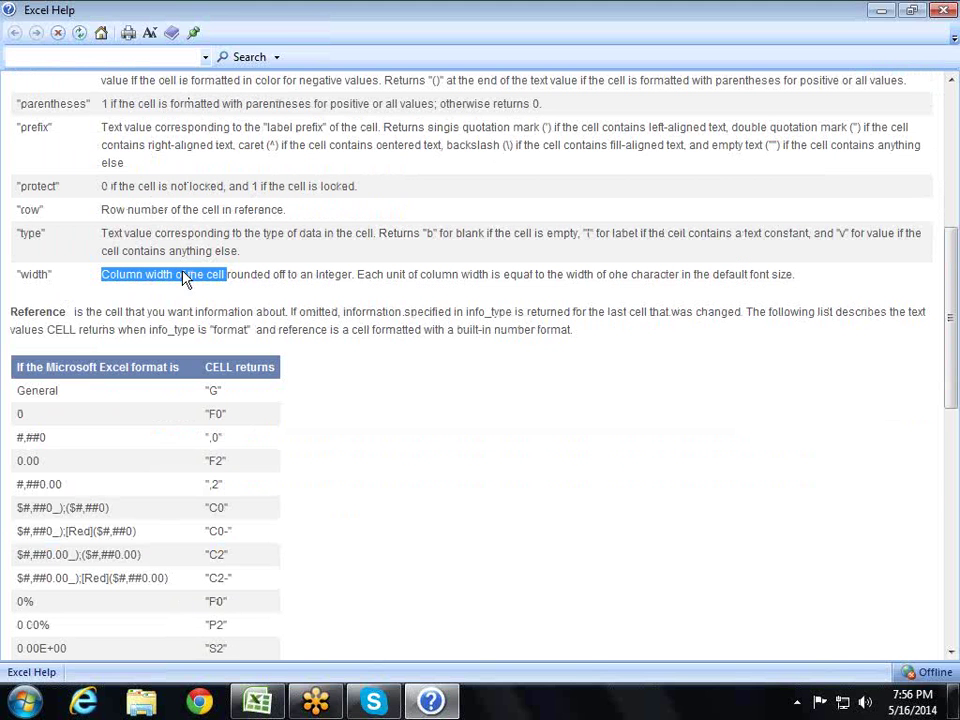
{"action": "scroll", "coordinate": [294, 409], "scroll_direction": "down", "scroll_amount": 6}
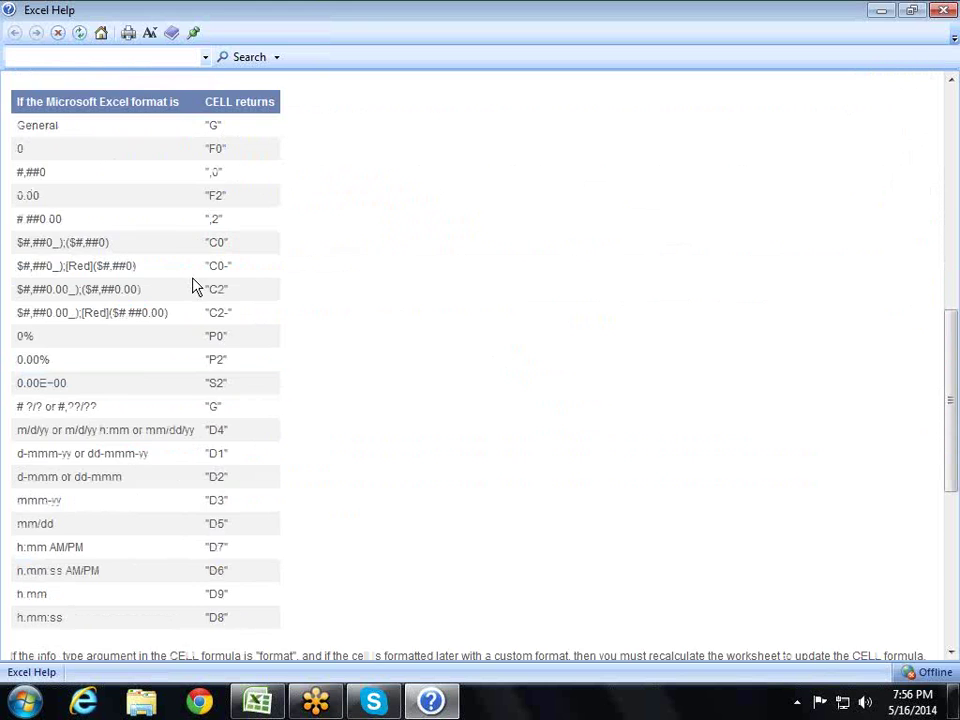
{"action": "scroll", "coordinate": [196, 288], "scroll_direction": "up", "scroll_amount": 3}
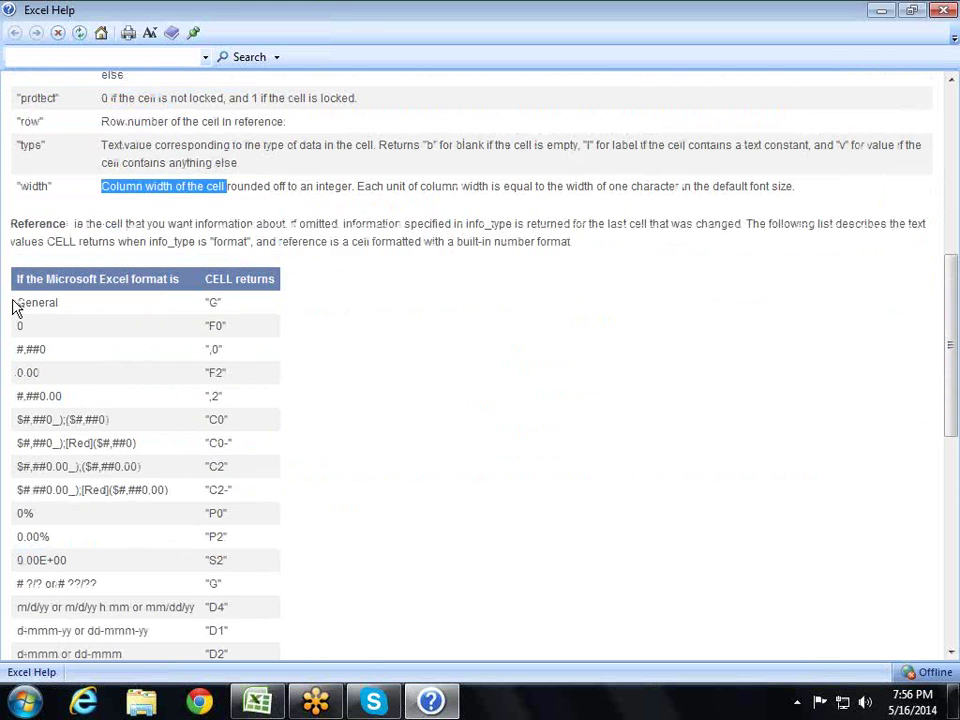
{"action": "left_click_drag", "start_coordinate": [15, 303], "coordinate": [52, 310]}
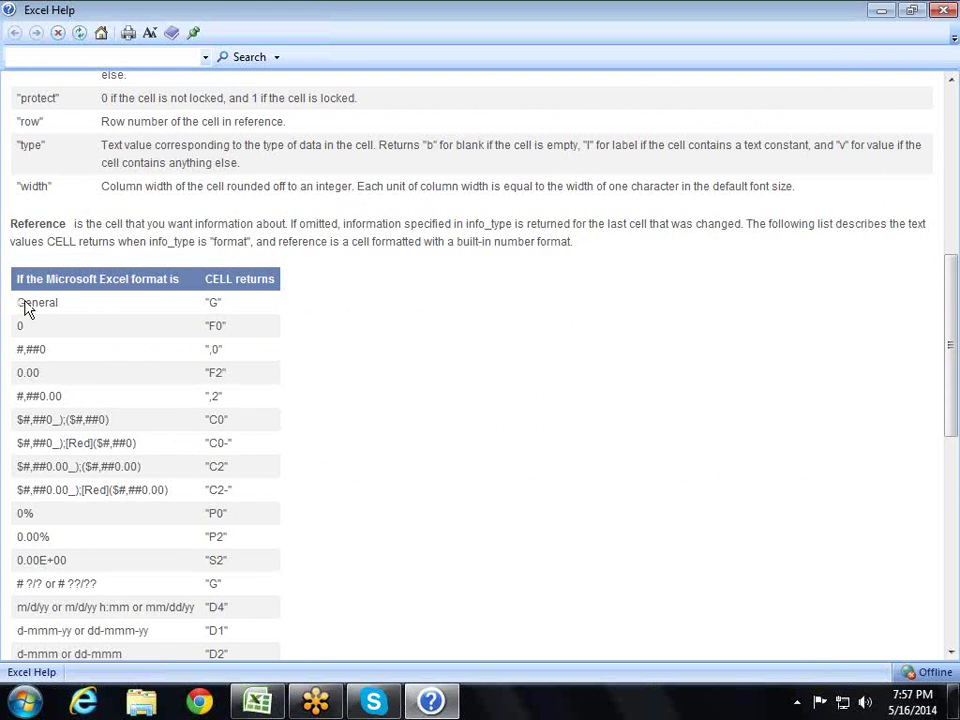
{"action": "left_click", "coordinate": [100, 314]}
{"action": "left_click_drag", "start_coordinate": [16, 349], "coordinate": [49, 353]}
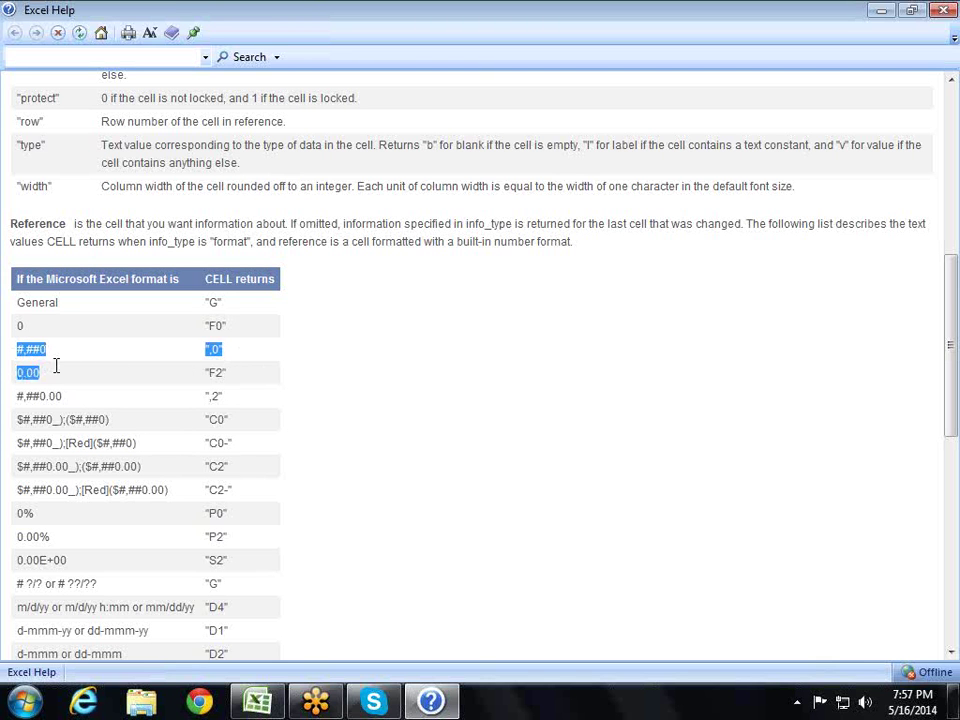
{"action": "left_click", "coordinate": [226, 357]}
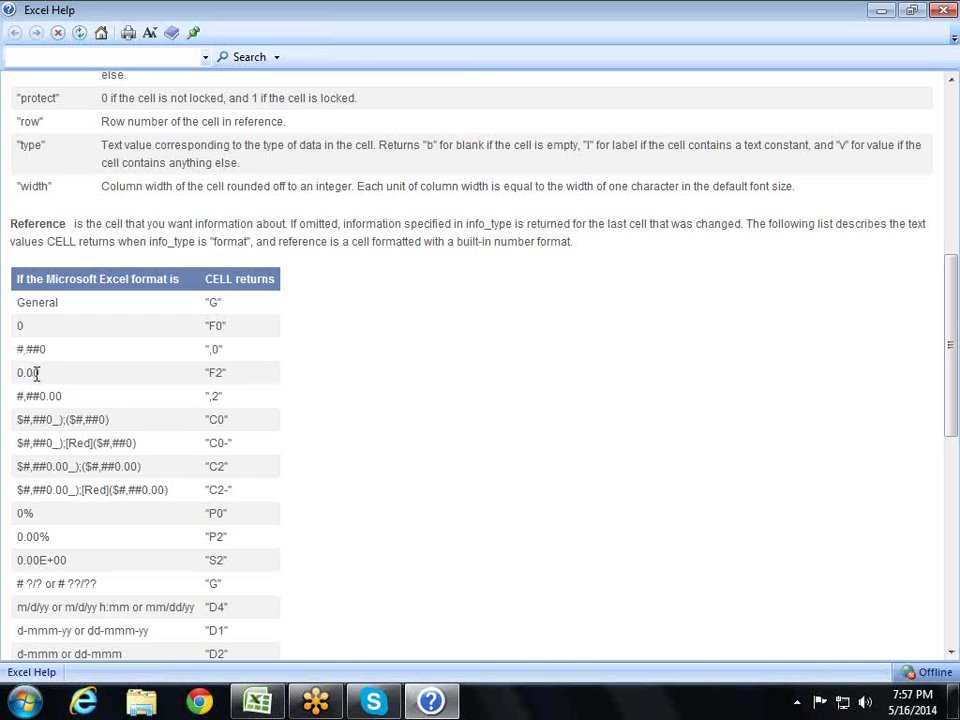
{"action": "left_click_drag", "start_coordinate": [25, 373], "coordinate": [38, 376]}
{"action": "left_click_drag", "start_coordinate": [226, 373], "coordinate": [221, 373]}
{"action": "left_click_drag", "start_coordinate": [18, 420], "coordinate": [70, 395]}
Scroll through the Remarks, Example and See Also sections, then back to the CELL page's top.
{"action": "scroll", "coordinate": [227, 620], "scroll_direction": "down", "scroll_amount": 2}
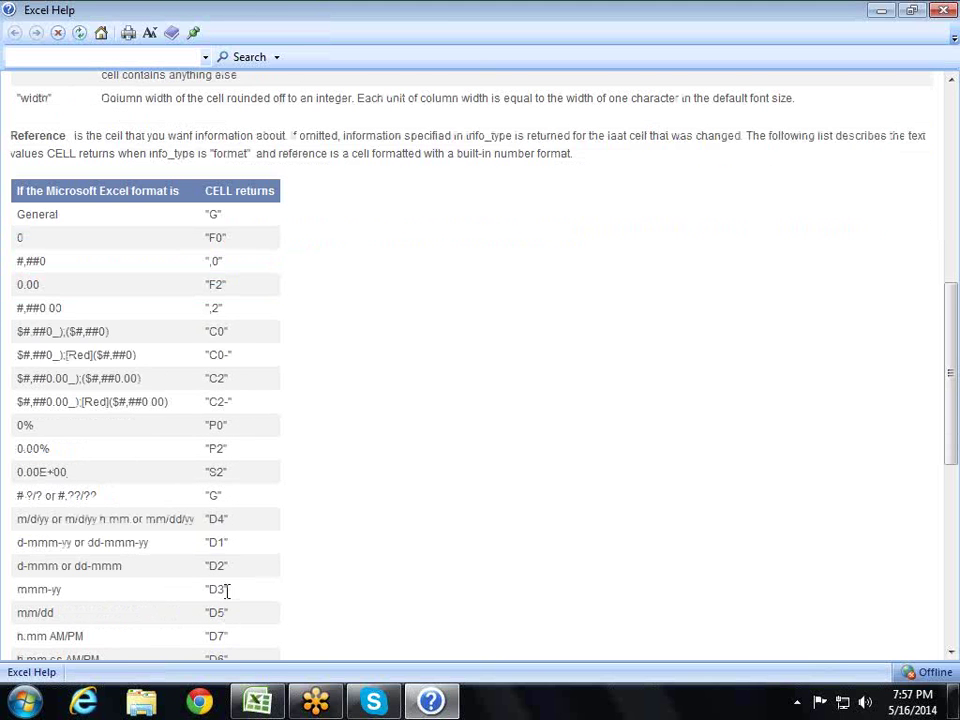
{"action": "scroll", "coordinate": [215, 550], "scroll_direction": "down", "scroll_amount": 2}
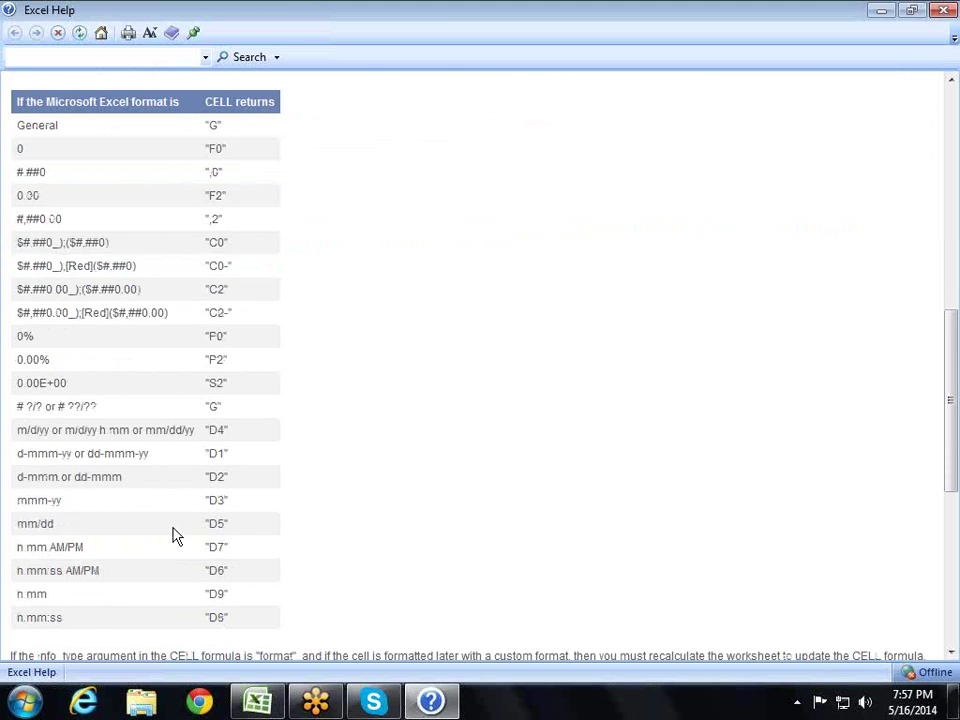
{"action": "scroll", "coordinate": [180, 536], "scroll_direction": "down", "scroll_amount": 1}
{"action": "scroll", "coordinate": [268, 529], "scroll_direction": "down", "scroll_amount": 1}
{"action": "scroll", "coordinate": [285, 495], "scroll_direction": "down", "scroll_amount": 6}
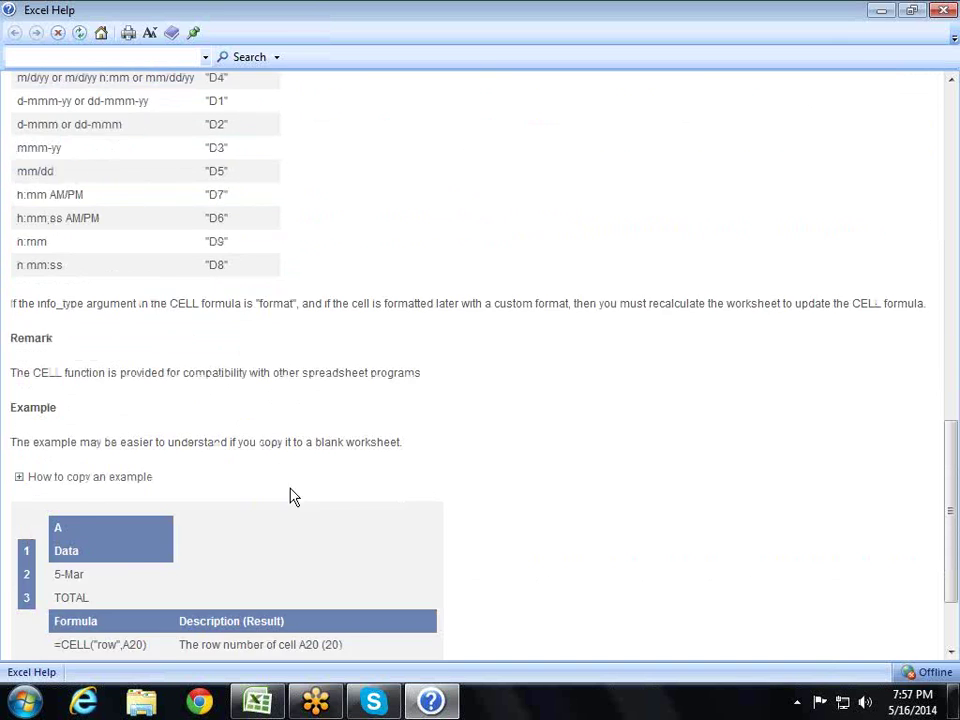
{"action": "scroll", "coordinate": [292, 494], "scroll_direction": "down", "scroll_amount": 3}
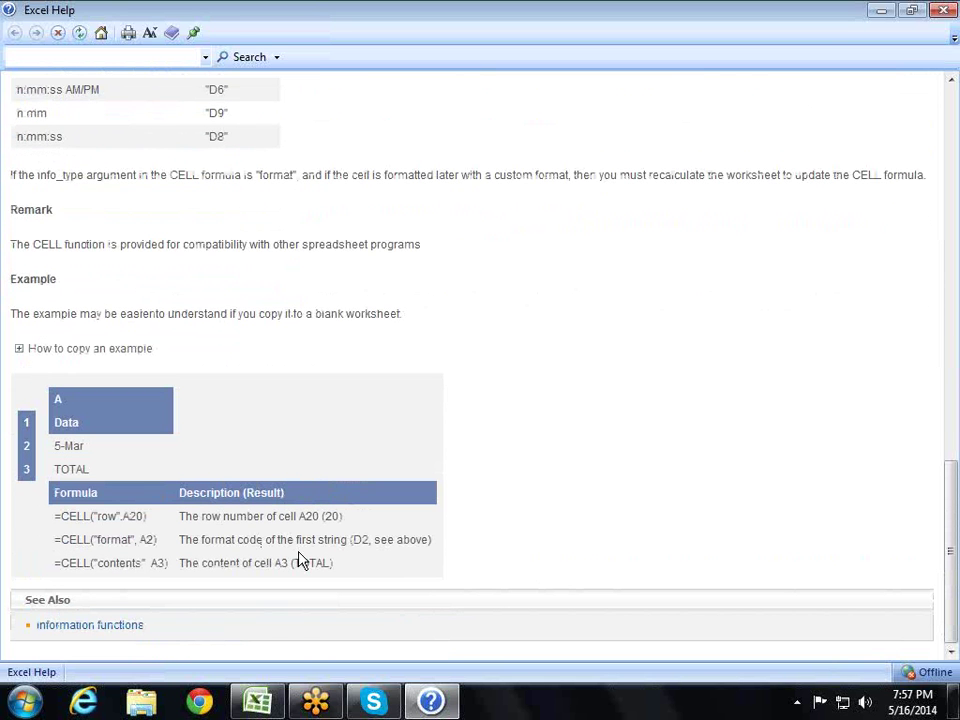
{"action": "scroll", "coordinate": [300, 561], "scroll_direction": "up", "scroll_amount": 15}
{"action": "scroll", "coordinate": [300, 551], "scroll_direction": "up", "scroll_amount": 7}
{"action": "scroll", "coordinate": [268, 574], "scroll_direction": "up", "scroll_amount": 7}
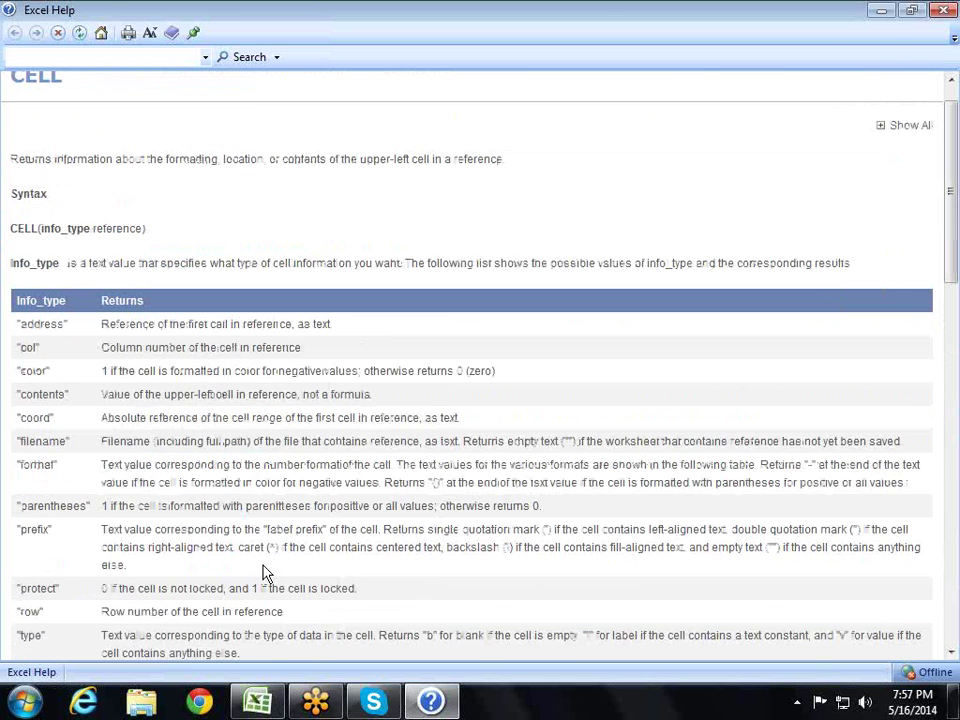
{"action": "scroll", "coordinate": [264, 565], "scroll_direction": "up", "scroll_amount": 1}
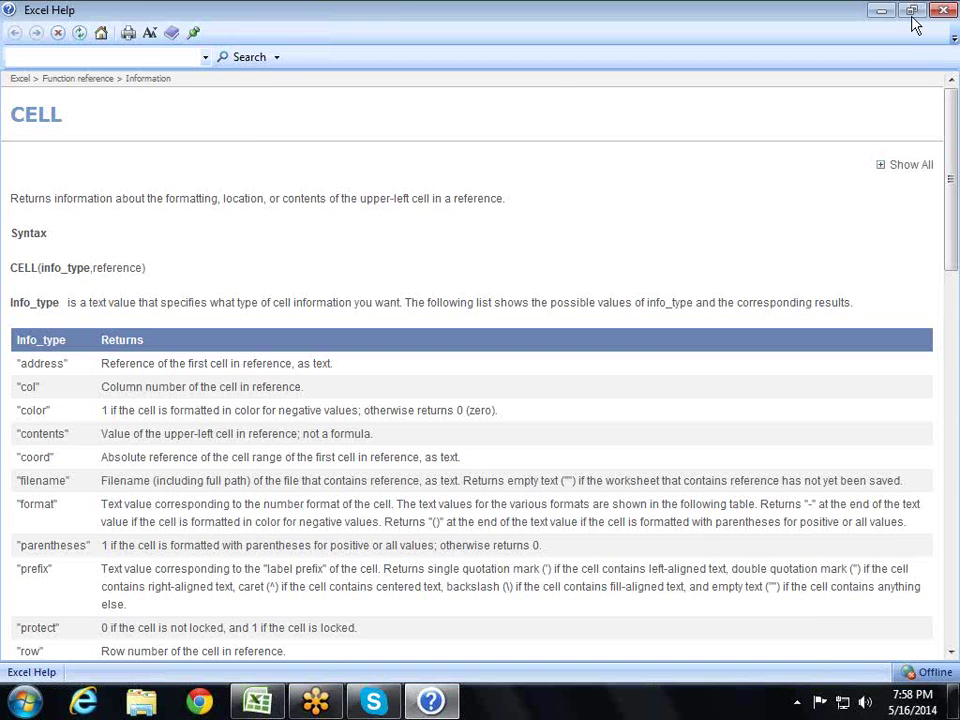
Close Excel Help and confirm the CELL format formula in the Function Arguments dialog.
{"action": "left_click", "coordinate": [942, 12]}
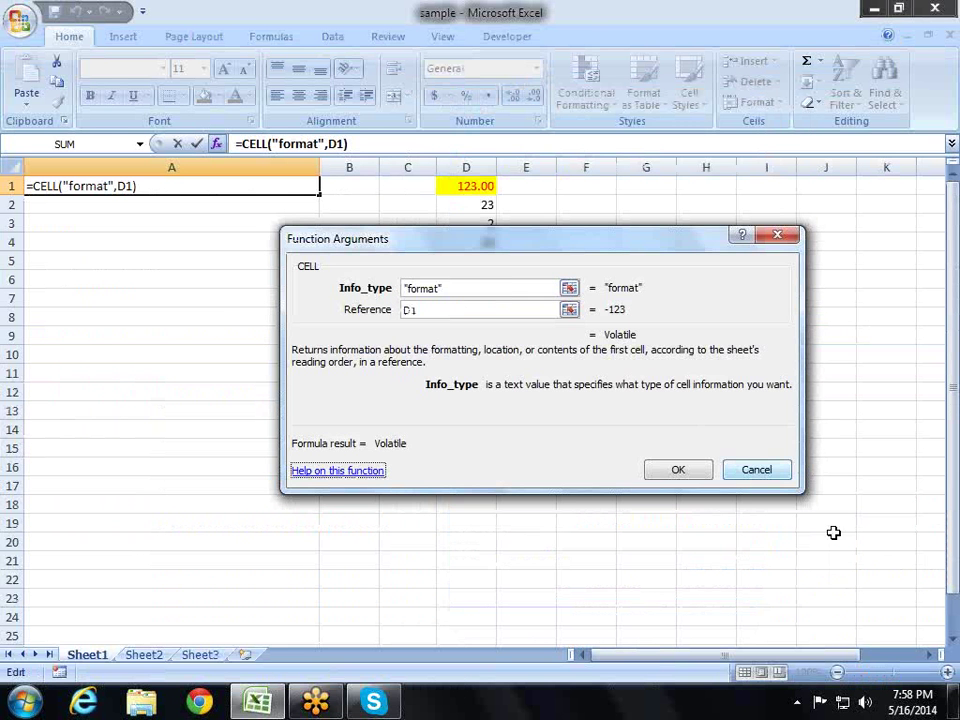
{"action": "left_click", "coordinate": [756, 470]}
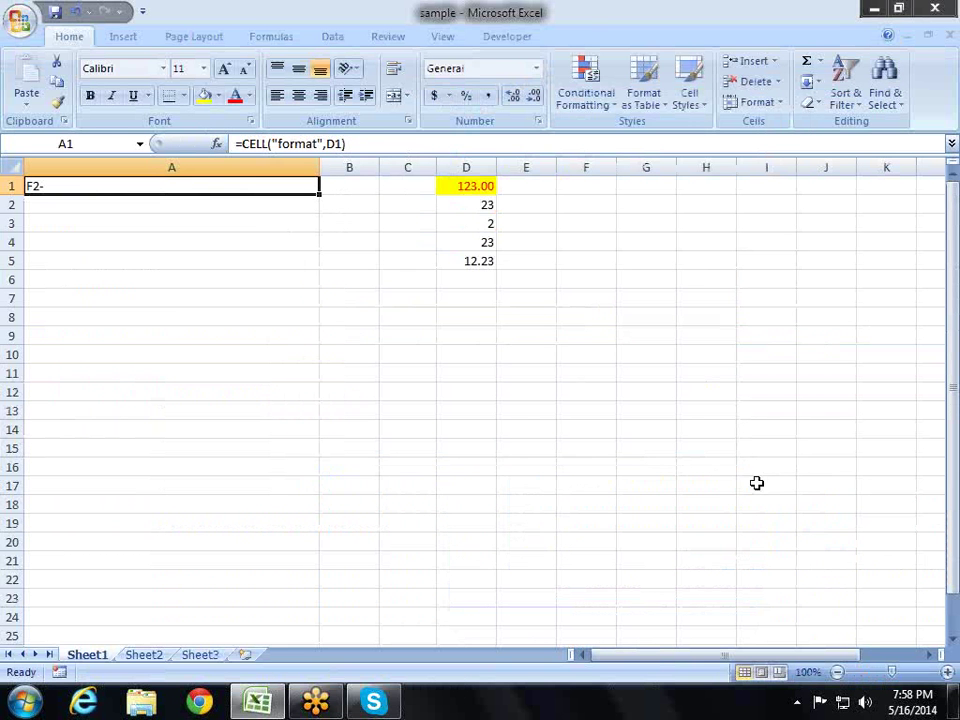
{"action": "left_click", "coordinate": [114, 274]}
{"action": "left_click_drag", "start_coordinate": [116, 197], "coordinate": [784, 345]}
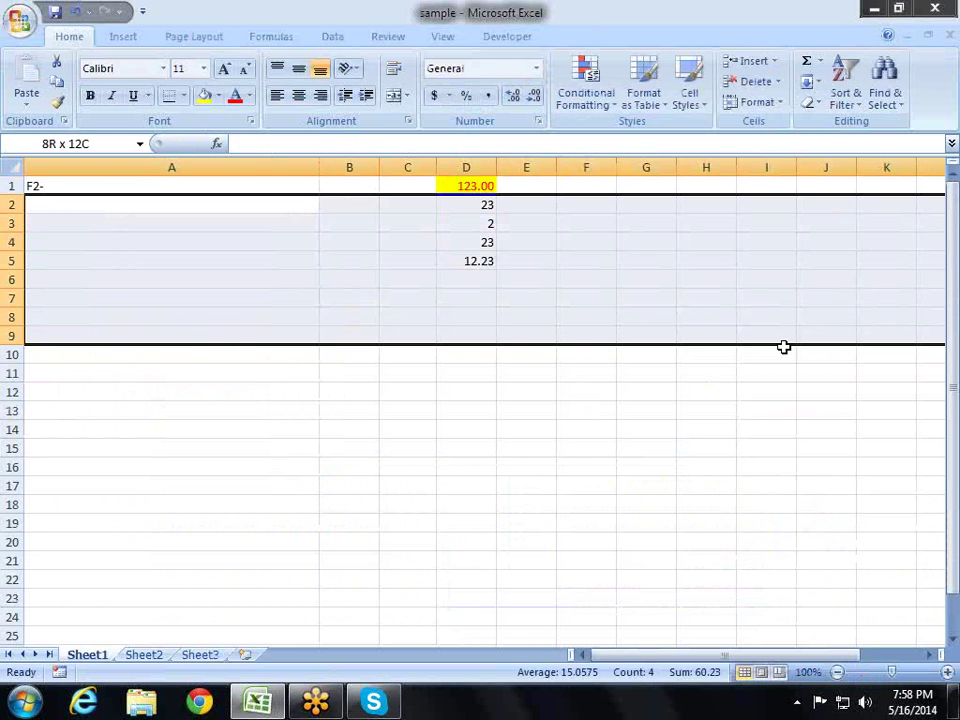
{"action": "left_click", "coordinate": [624, 412]}
Clear formatting and contents from A1:G6 and narrow column A back to normal width.
{"action": "left_click_drag", "start_coordinate": [632, 282], "coordinate": [40, 186]}
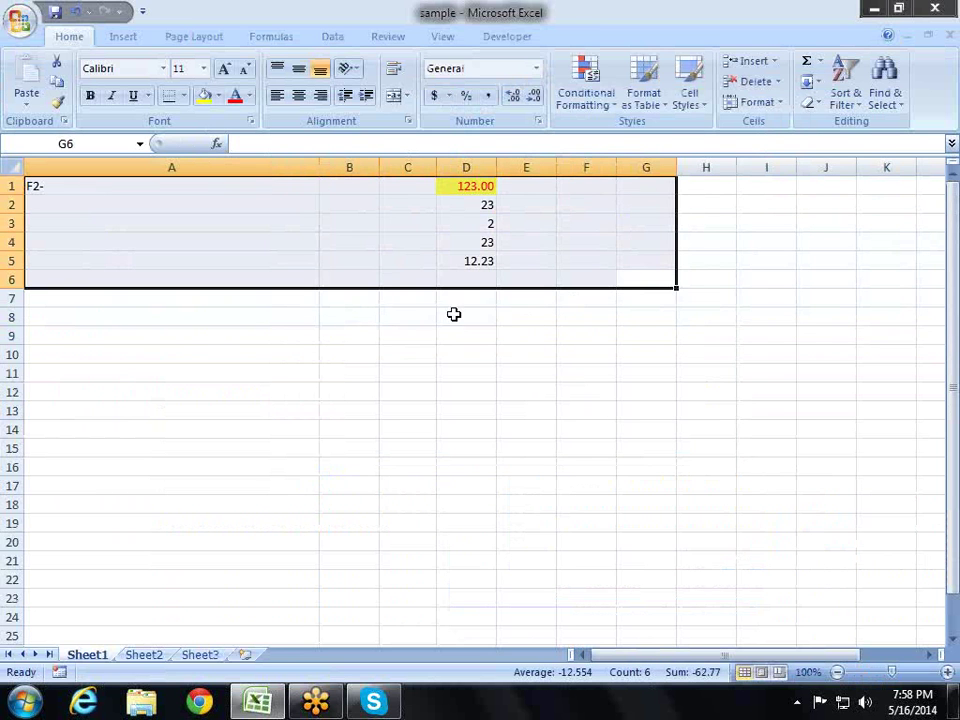
{"action": "key", "text": "ctrl+z"}
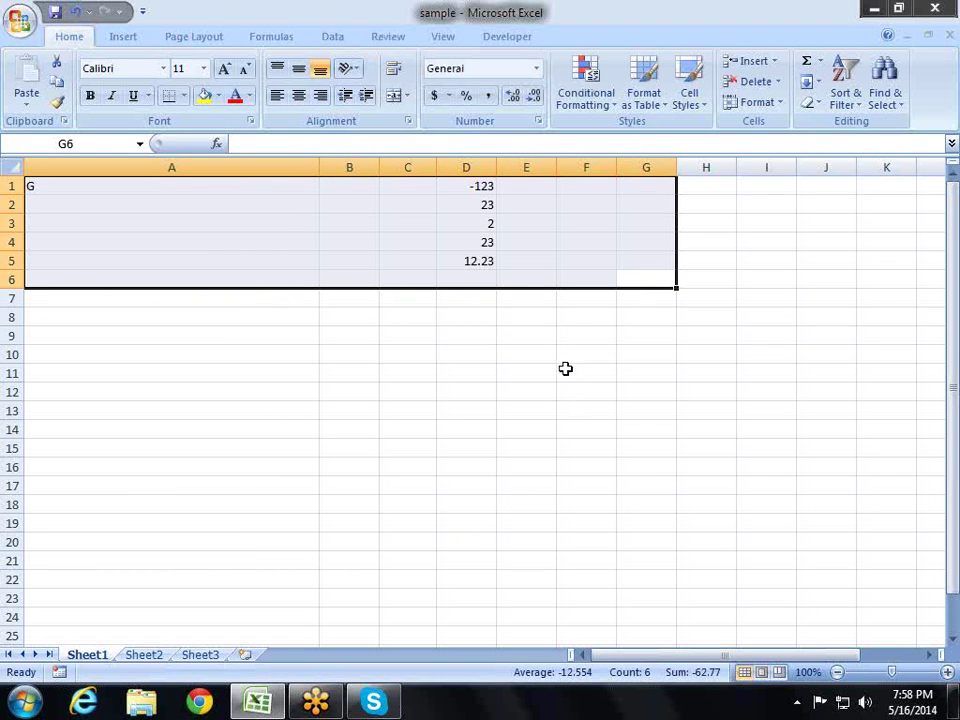
{"action": "key", "text": "Delete"}
{"action": "left_click", "coordinate": [441, 409]}
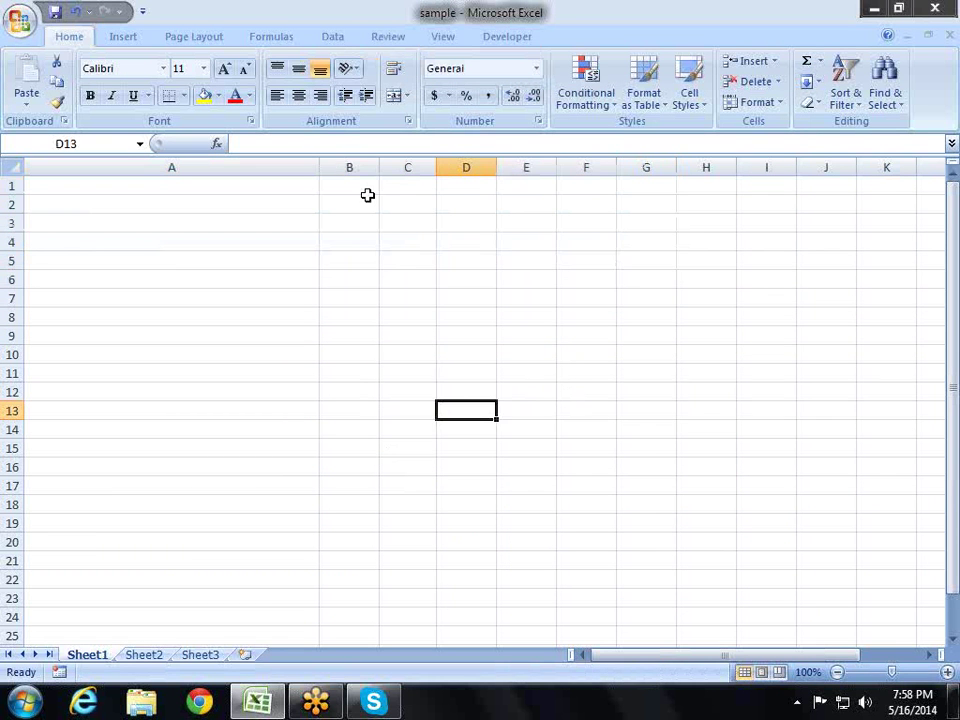
{"action": "left_click_drag", "start_coordinate": [316, 166], "coordinate": [100, 190]}
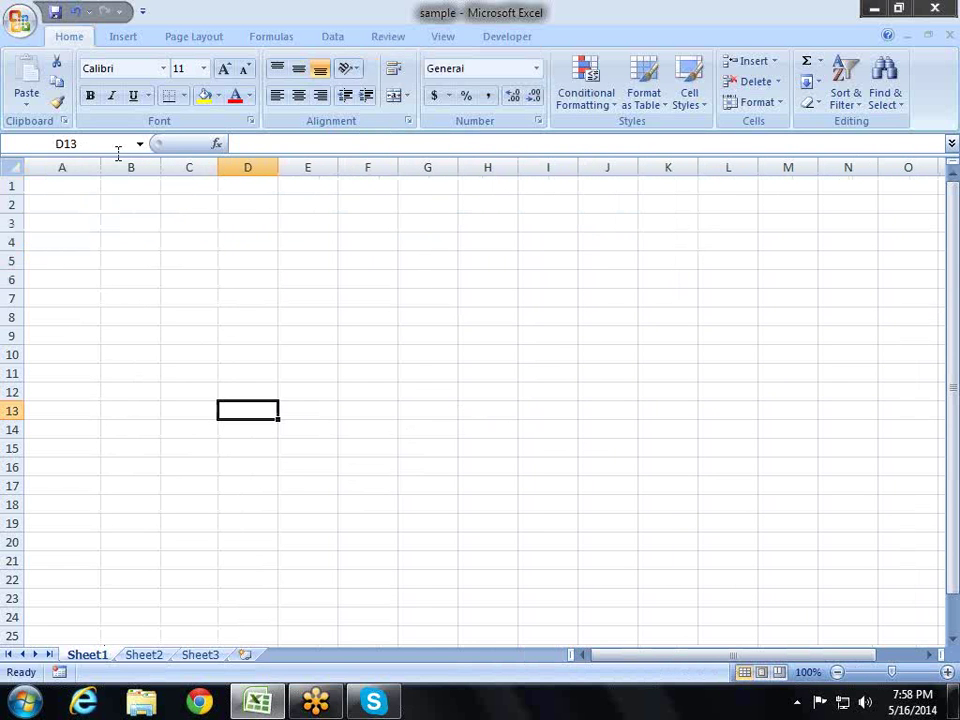
Clear the top cells of column A and enter 12.2365 in A1.
{"action": "left_click", "coordinate": [87, 186]}
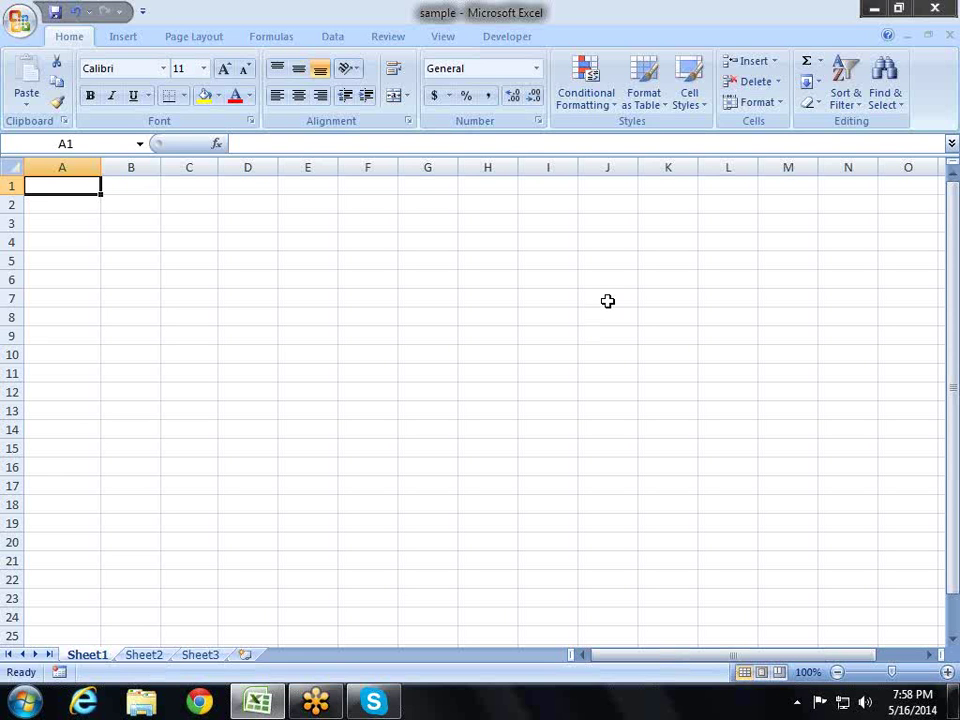
{"action": "type", "text": "12"}
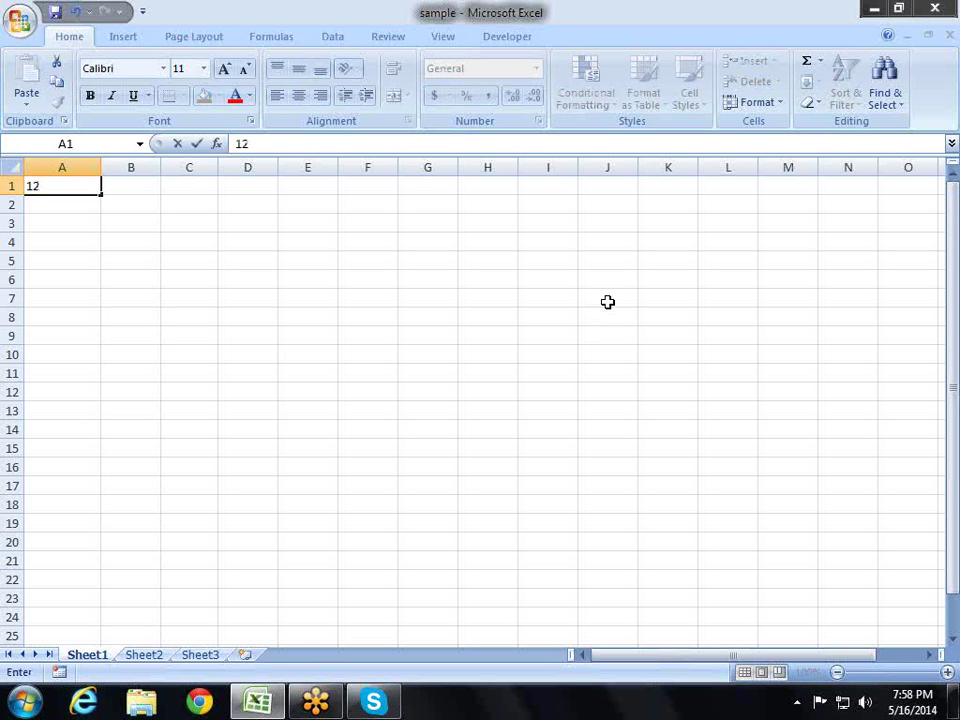
{"action": "key", "text": "Escape"}
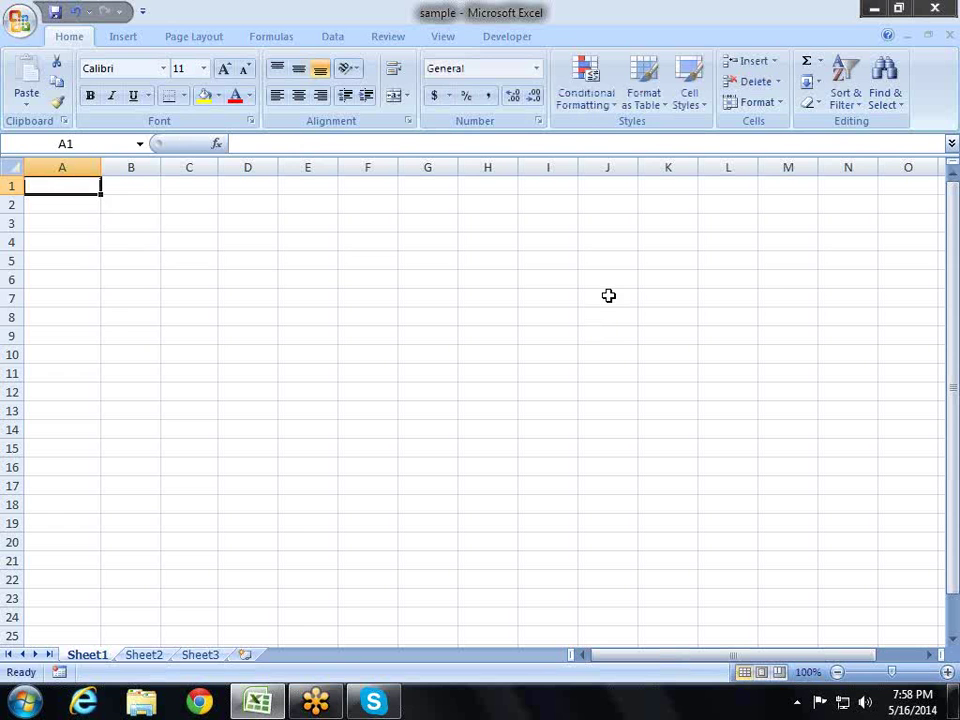
{"action": "key", "text": "shift+Down"}
{"action": "key", "text": "shift+Down"}
{"action": "key", "text": "shift+Down"}
{"action": "key", "text": "shift+Down"}
{"action": "key", "text": "alt+e"}
{"action": "key", "text": "a"}
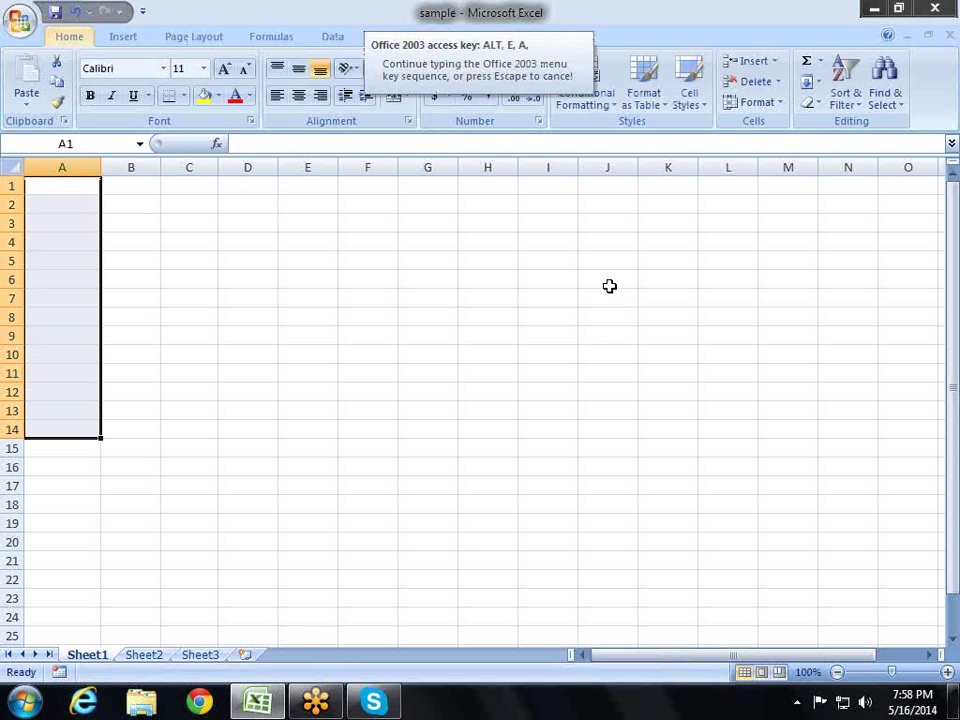
{"action": "key", "text": "a"}
{"action": "key", "text": "Down"}
{"action": "key", "text": "Up"}
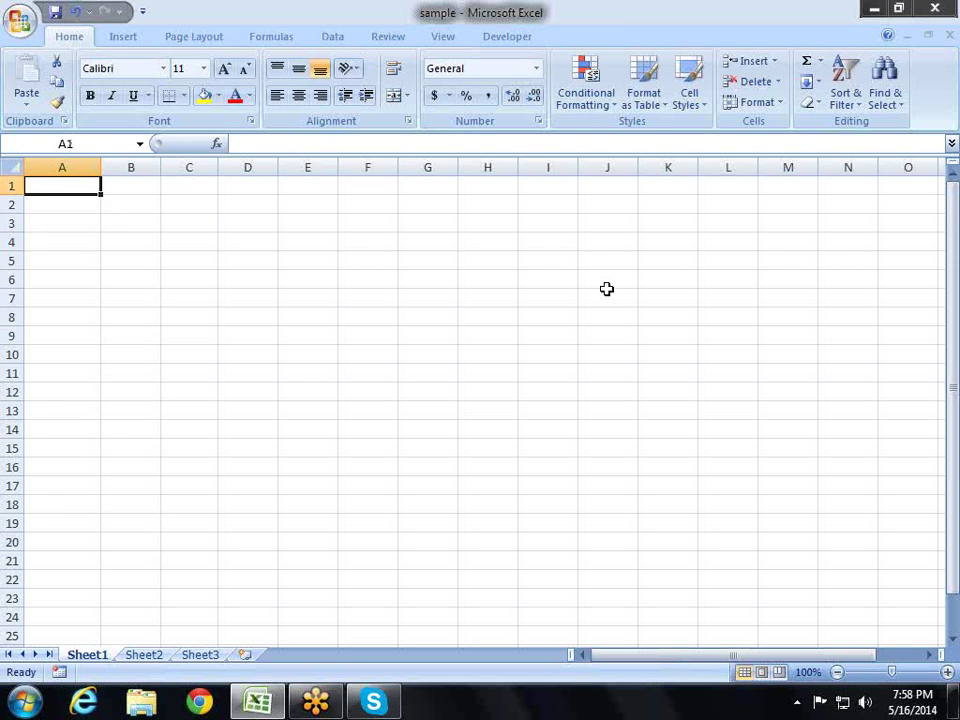
{"action": "type", "text": "12."}
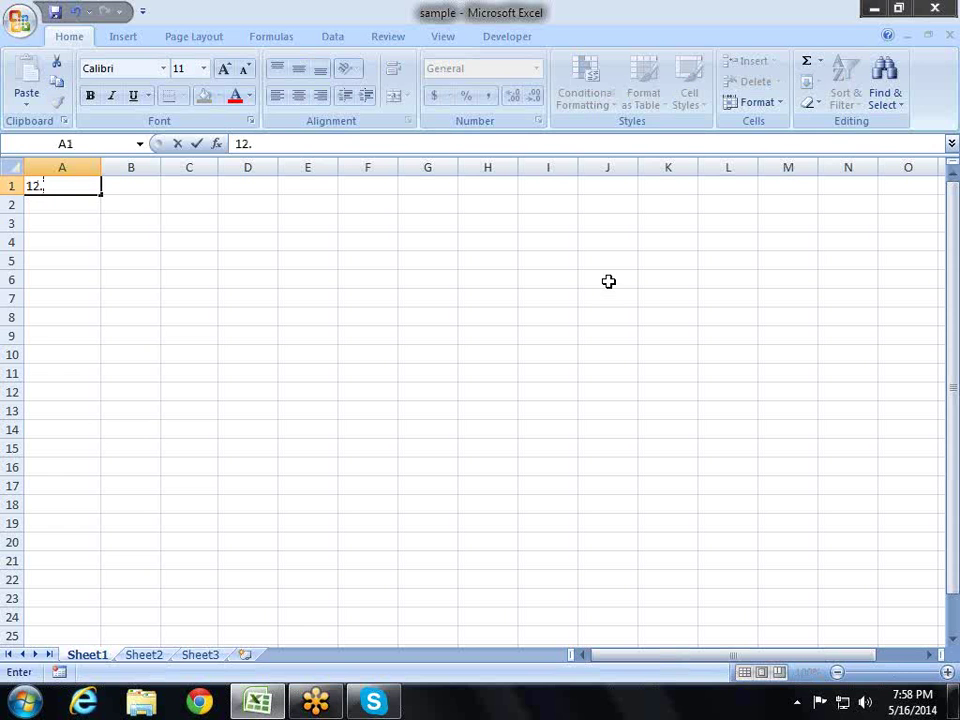
{"action": "type", "text": "2365"}
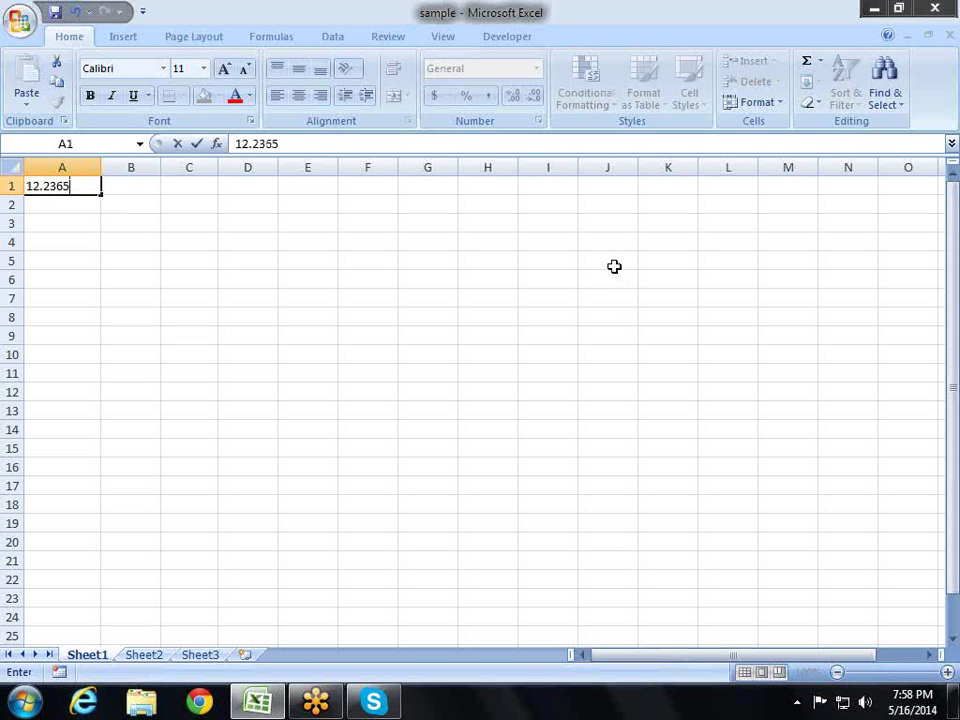
{"action": "key", "text": "Return"}
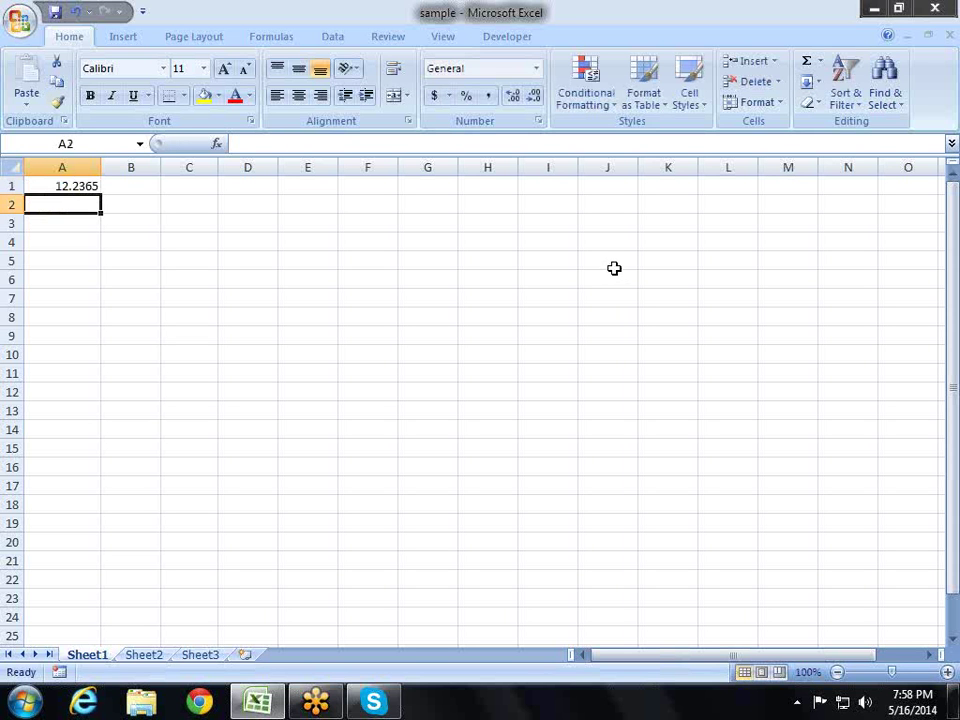
Enter 162.235, 123.02598 and 123.12 in A2:A4, then return to A1.
{"action": "type", "text": "162"}
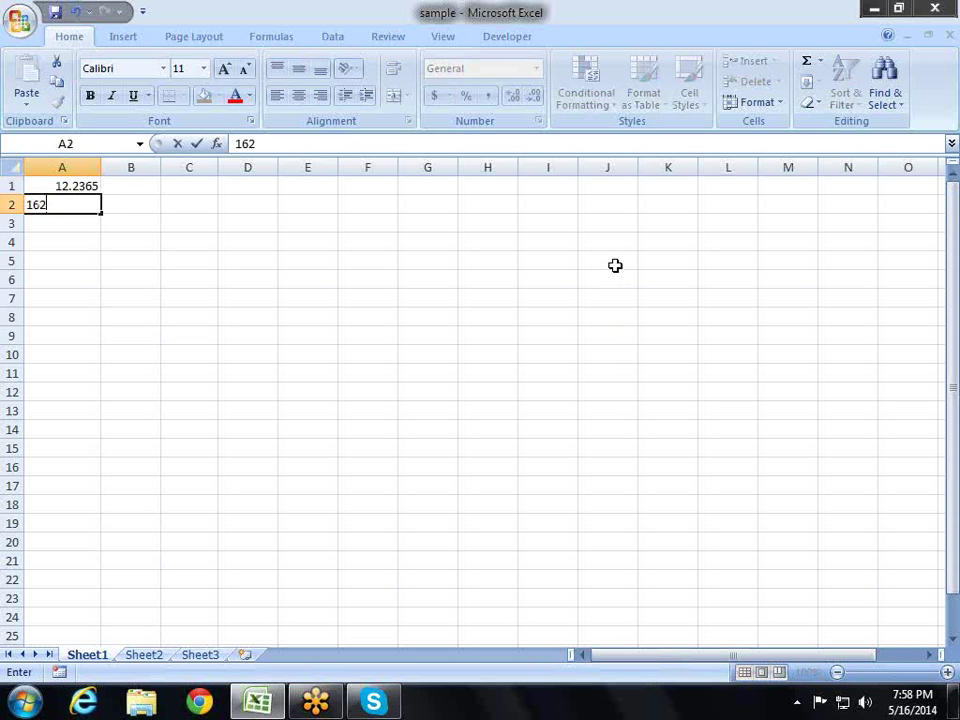
{"action": "type", "text": ".235"}
{"action": "key", "text": "Return"}
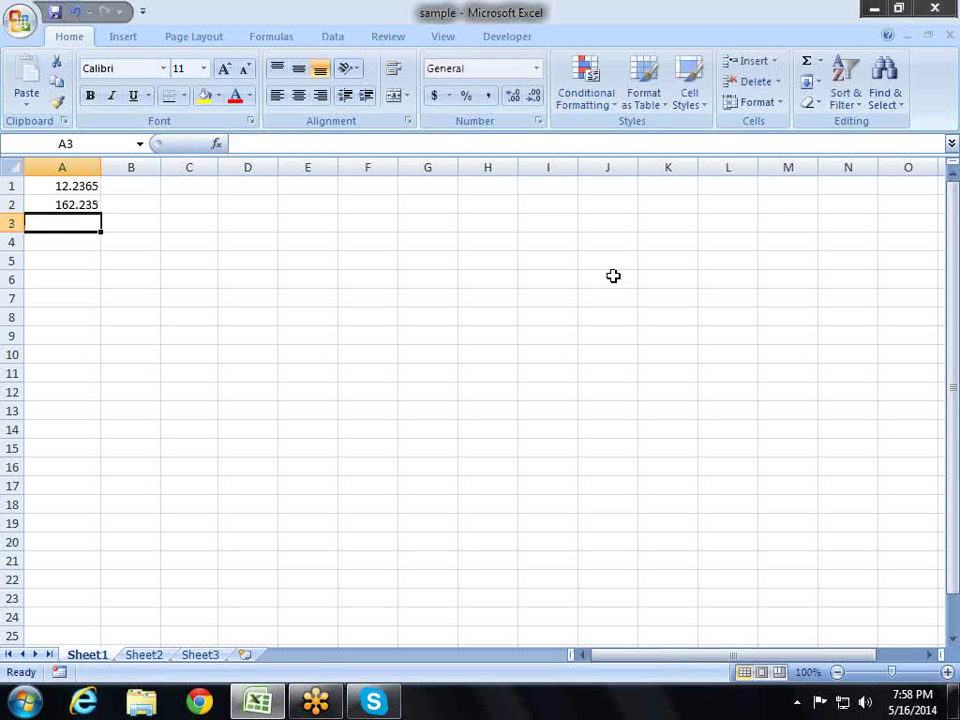
{"action": "type", "text": "1"}
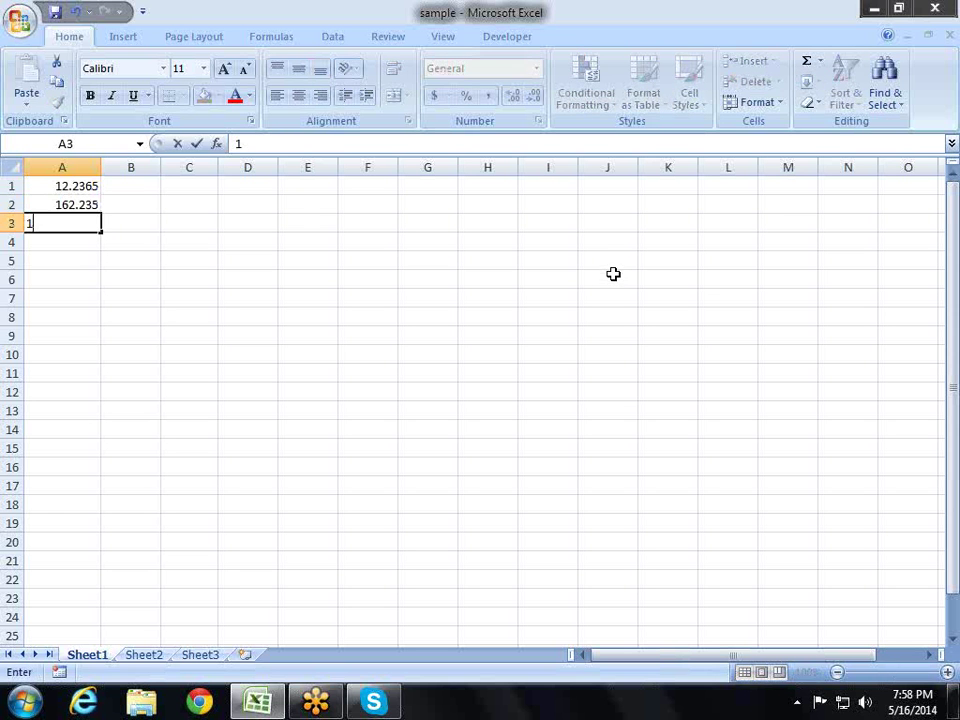
{"action": "type", "text": "23."}
{"action": "type", "text": "025"}
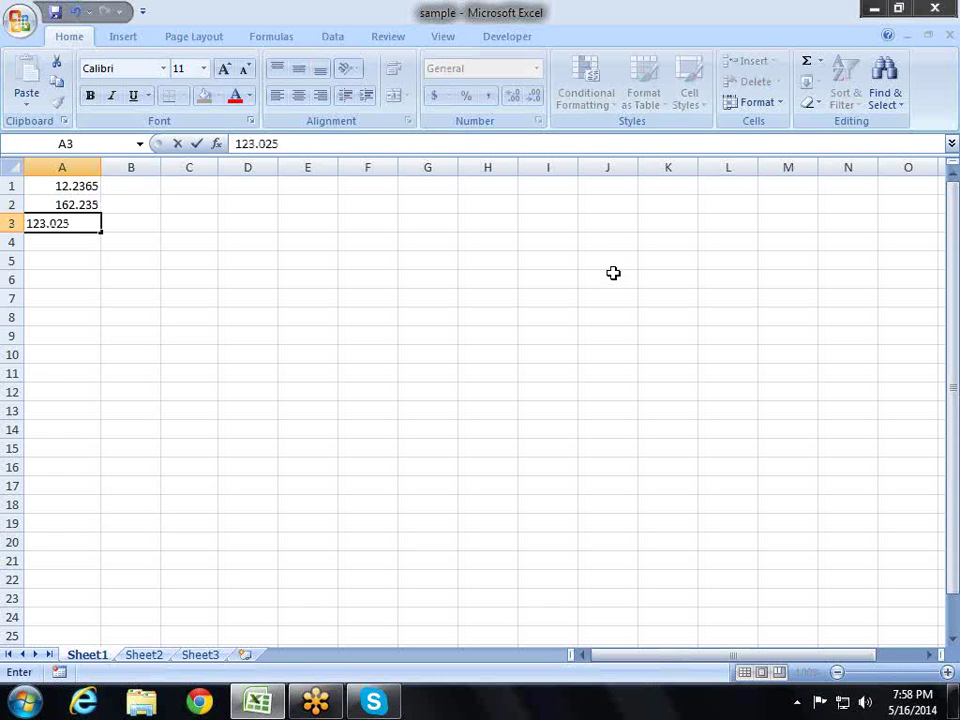
{"action": "type", "text": "98"}
{"action": "key", "text": "Return"}
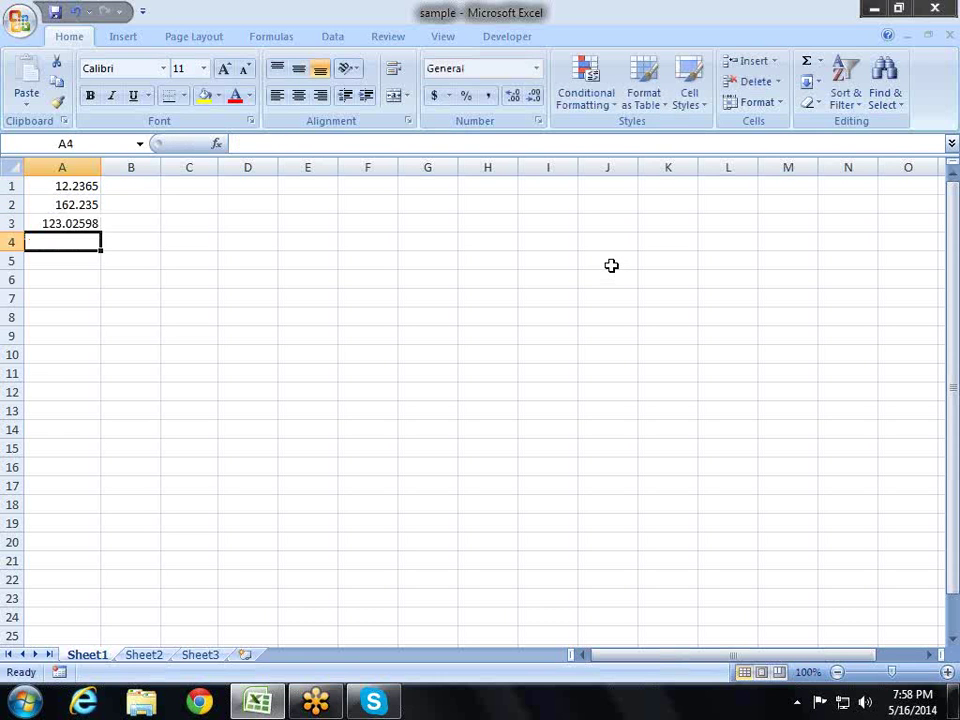
{"action": "type", "text": "1"}
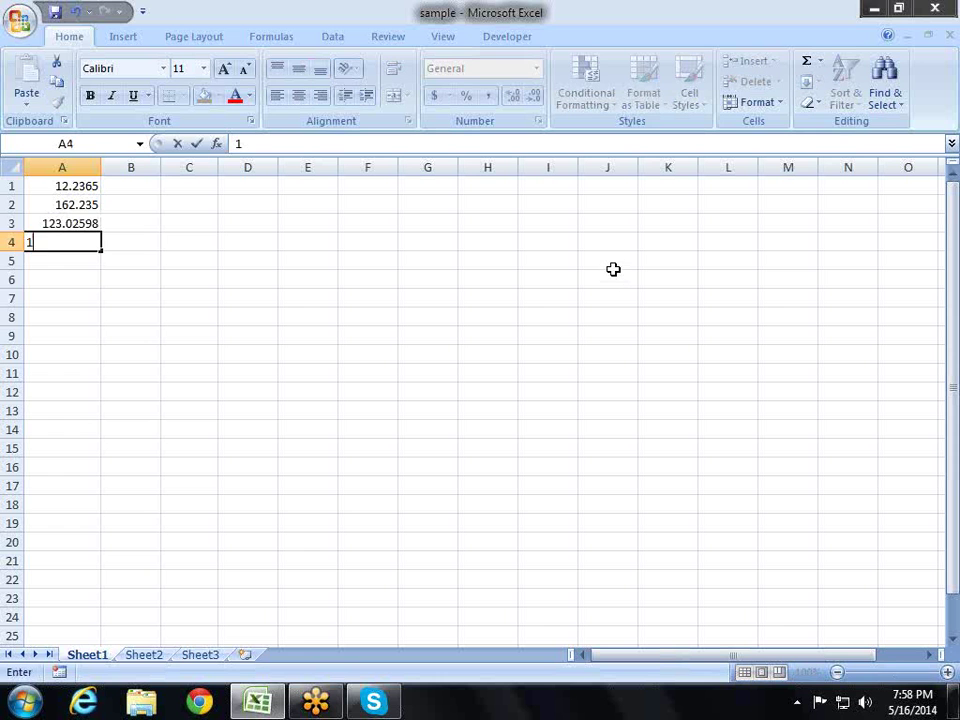
{"action": "type", "text": "23."}
{"action": "type", "text": "12"}
{"action": "key", "text": "Return"}
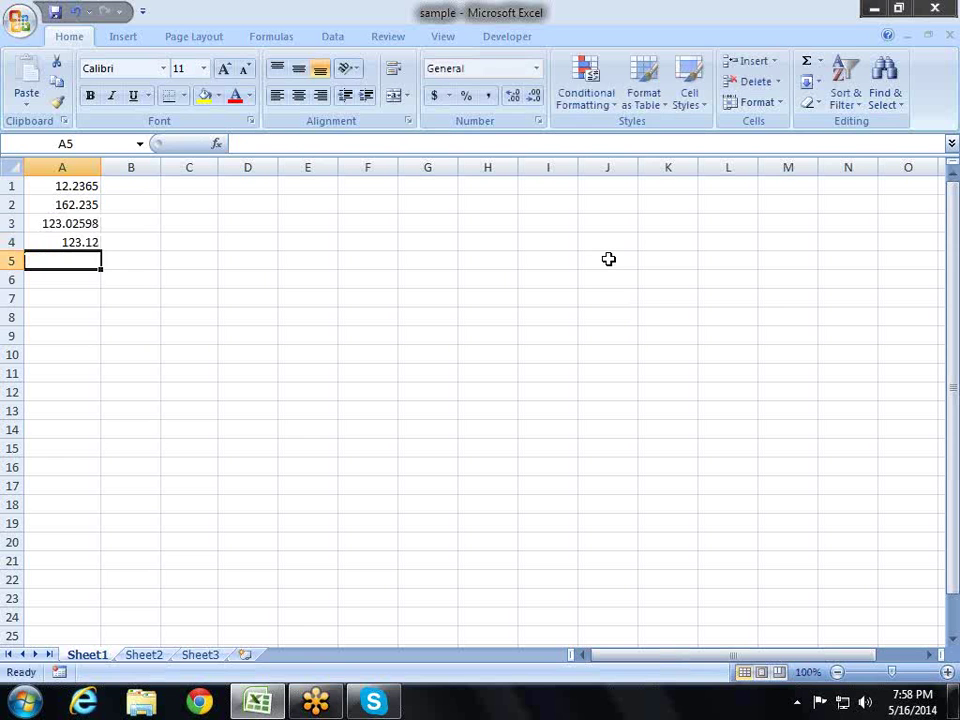
{"action": "key", "text": "Up"}
{"action": "key", "text": "Up"}
{"action": "key", "text": "Up"}
{"action": "key", "text": "Up"}
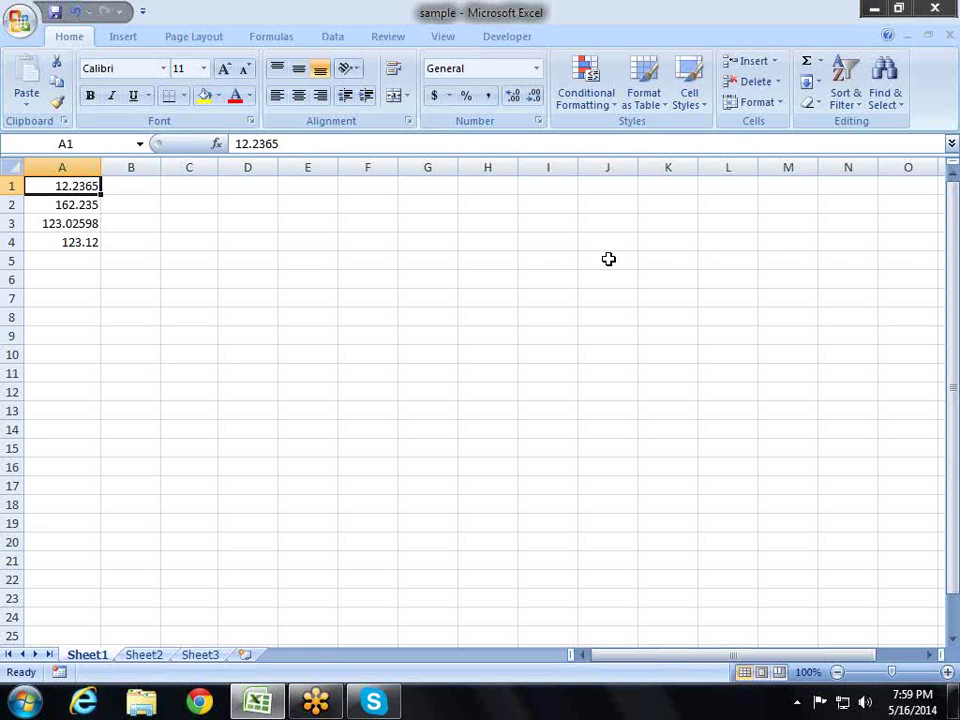
Use Decrease Decimal to show 12.24, 162.2 and 123.026, and Increase Decimal to show 123.120.
{"action": "left_click", "coordinate": [537, 99]}
{"action": "left_click", "coordinate": [537, 99]}
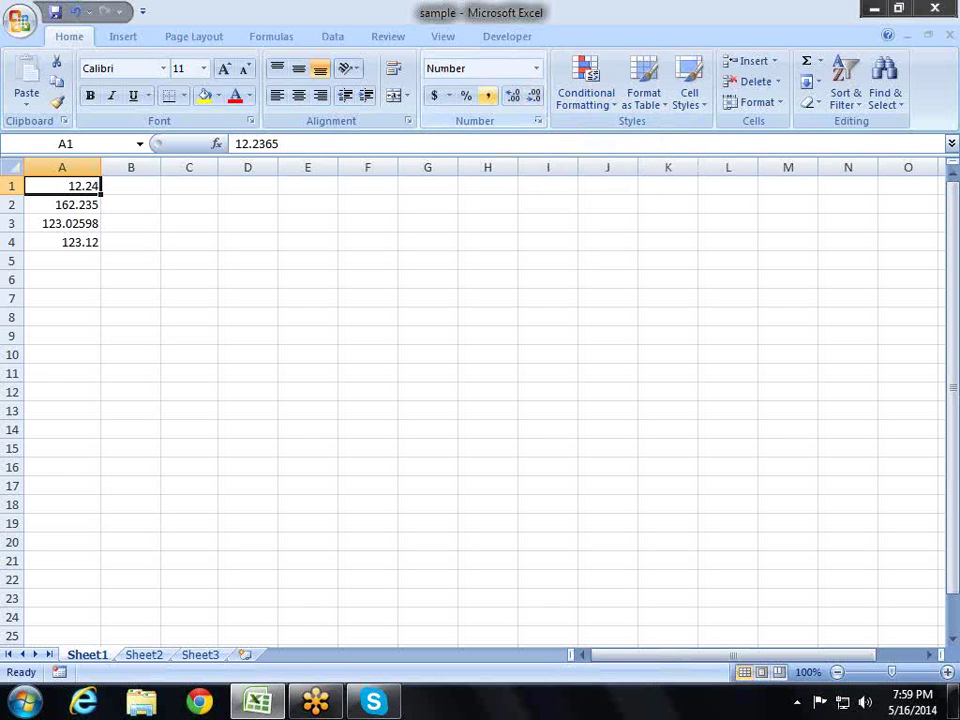
{"action": "left_click", "coordinate": [82, 207]}
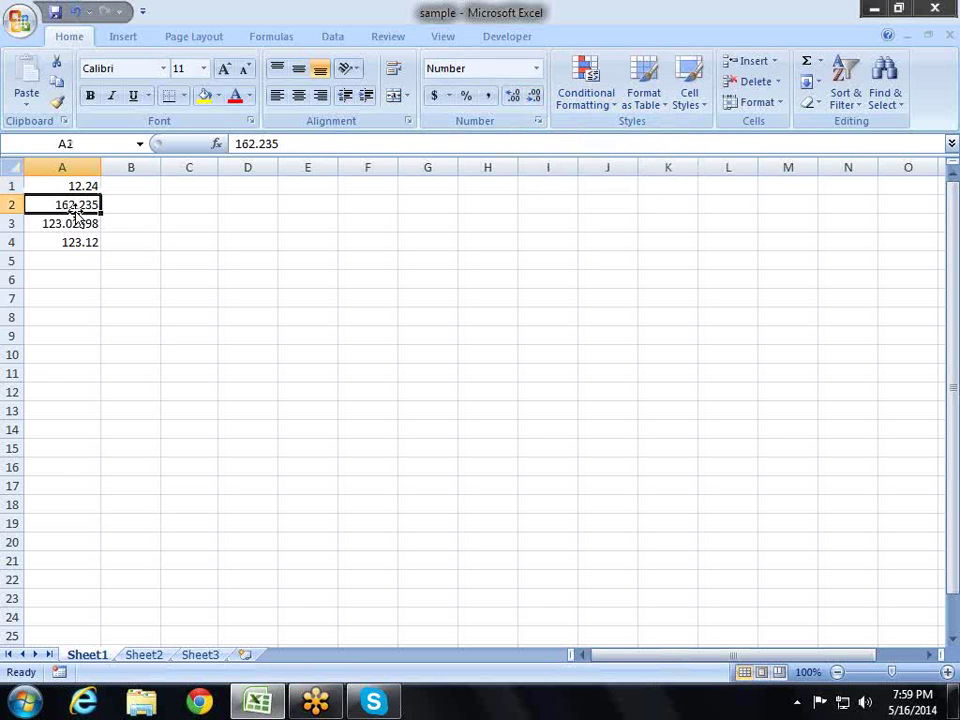
{"action": "left_click", "coordinate": [537, 99]}
{"action": "left_click", "coordinate": [537, 99]}
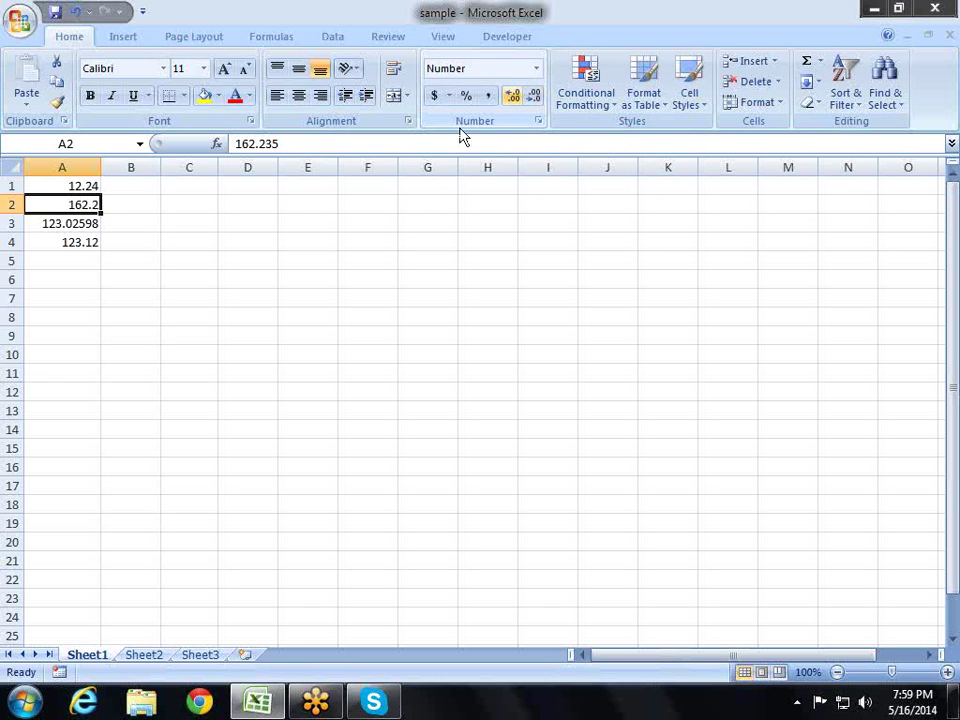
{"action": "left_click", "coordinate": [78, 222]}
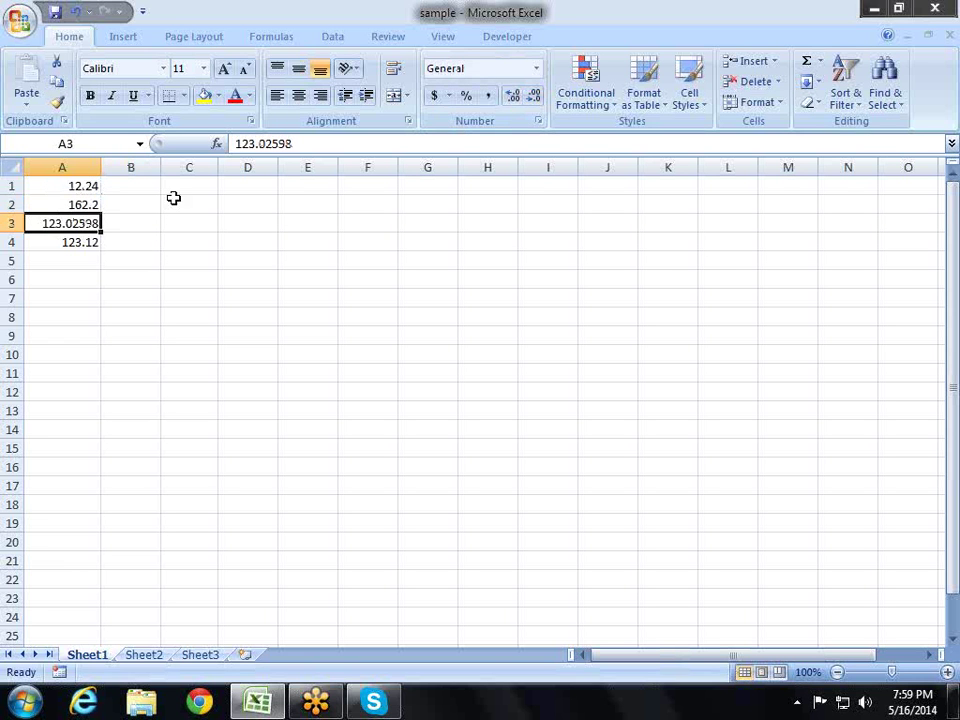
{"action": "left_click", "coordinate": [537, 99]}
{"action": "left_click", "coordinate": [537, 99]}
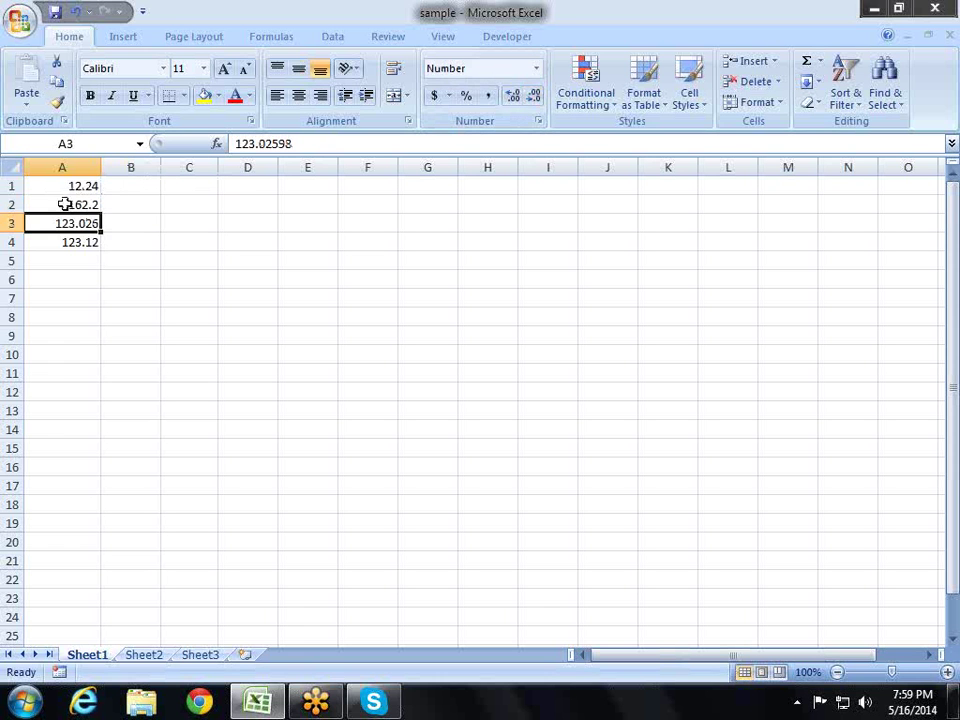
{"action": "left_click", "coordinate": [90, 240]}
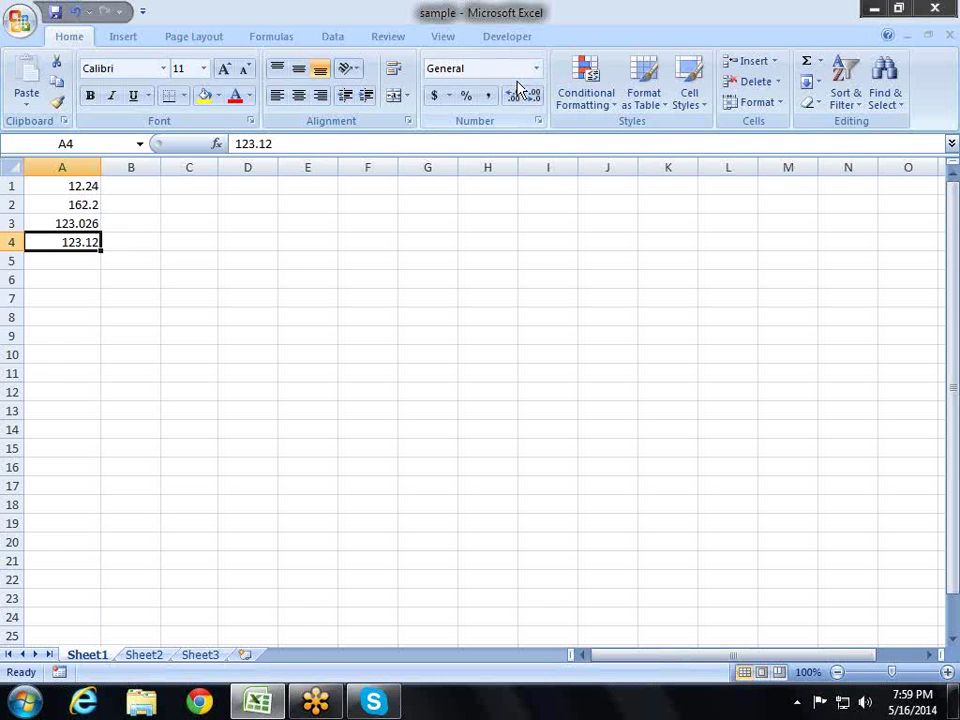
{"action": "left_click", "coordinate": [513, 99]}
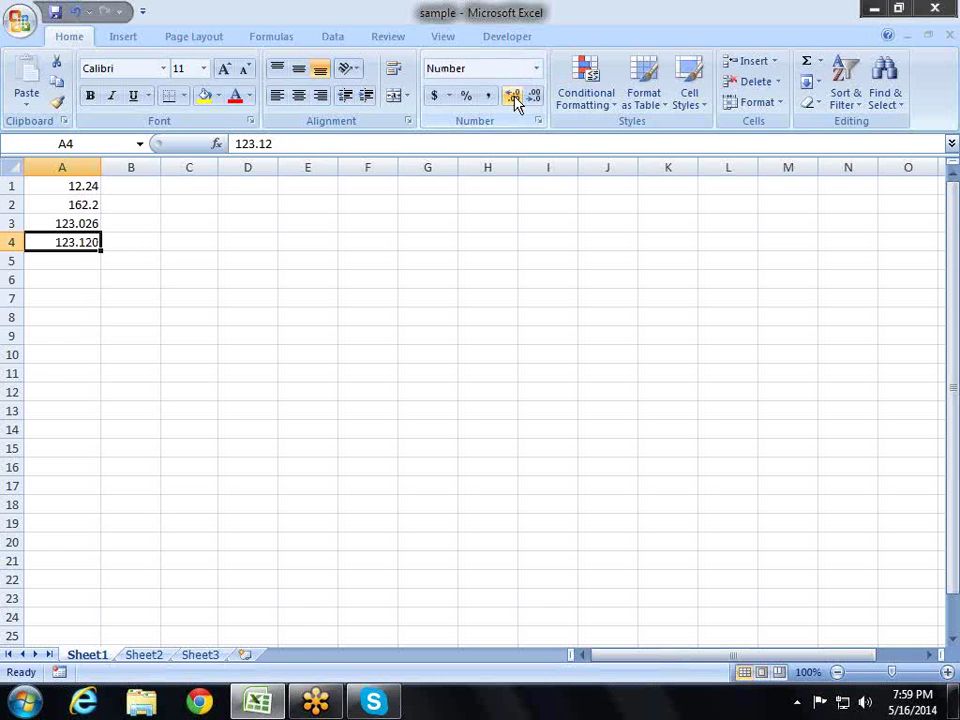
Check the full stored values behind A1:A3, then select A1:A4.
{"action": "left_click", "coordinate": [189, 298]}
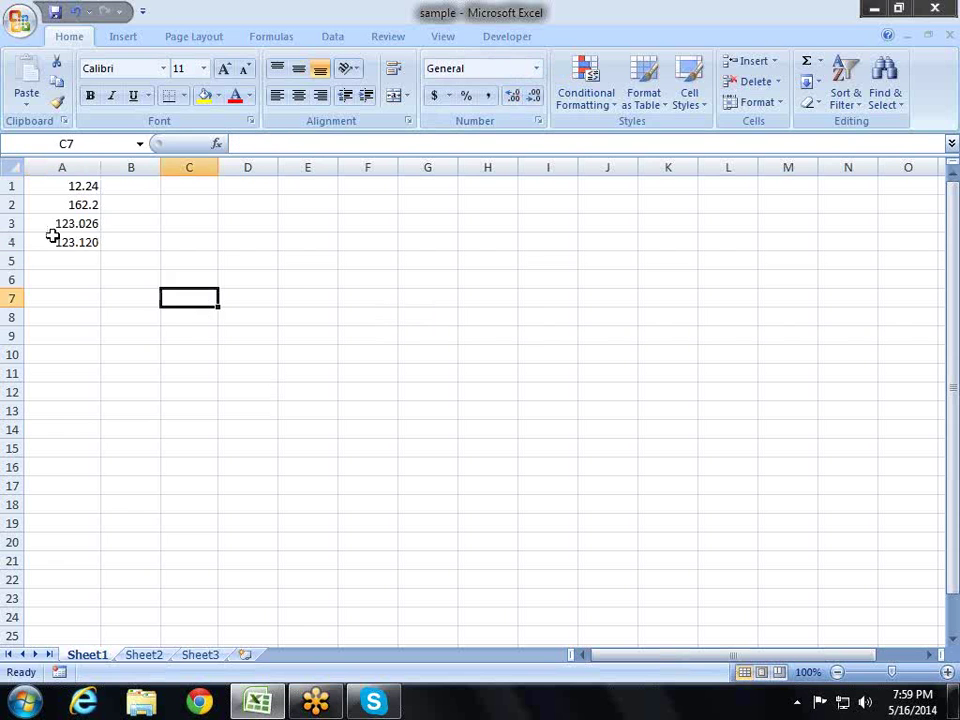
{"action": "left_click", "coordinate": [88, 240]}
{"action": "left_click", "coordinate": [92, 222]}
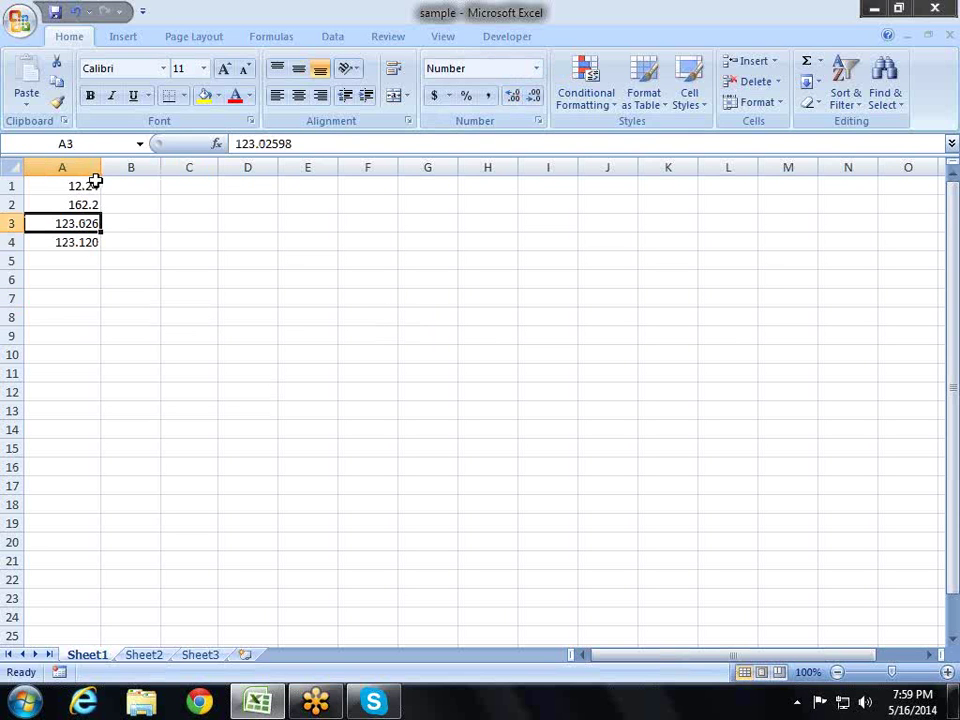
{"action": "left_click", "coordinate": [93, 185]}
{"action": "left_click", "coordinate": [94, 203]}
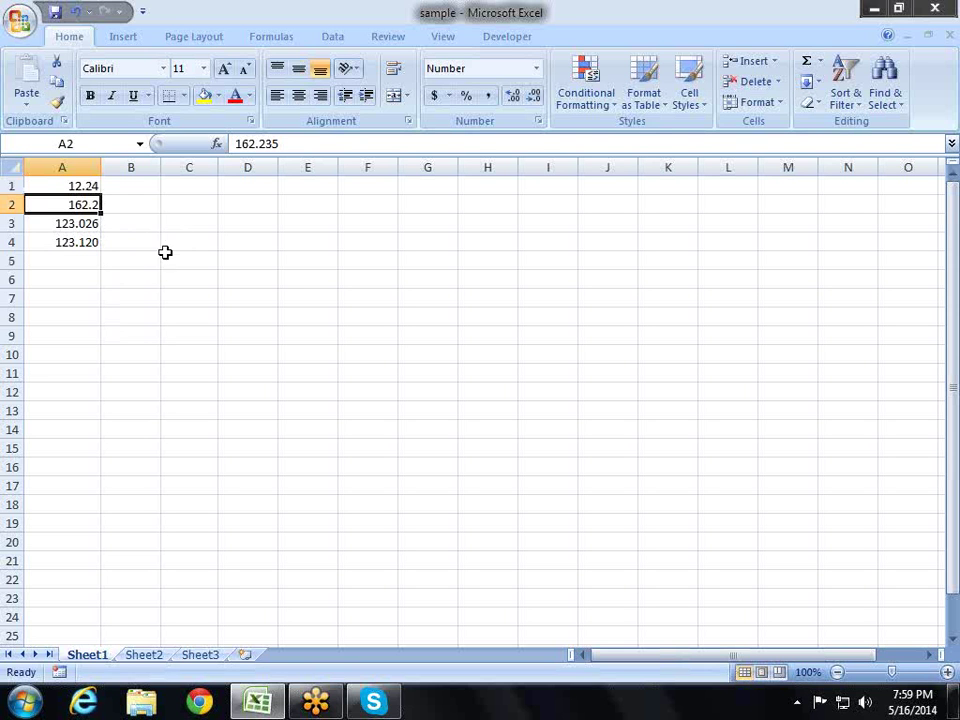
{"action": "left_click", "coordinate": [152, 260]}
{"action": "left_click", "coordinate": [150, 220]}
{"action": "left_click", "coordinate": [144, 186]}
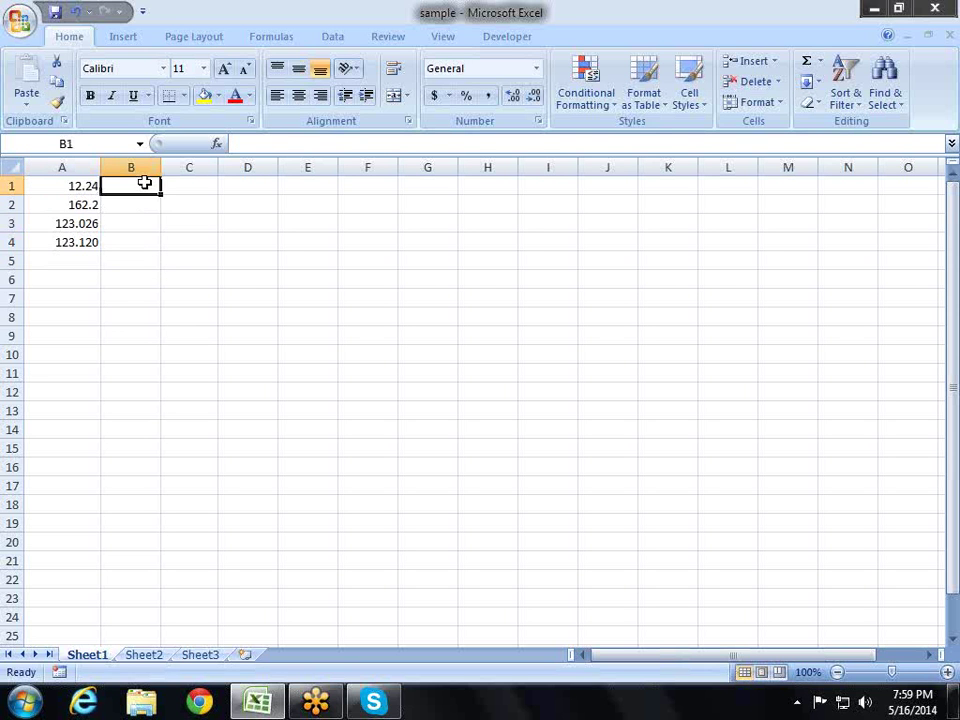
{"action": "left_click", "coordinate": [80, 206]}
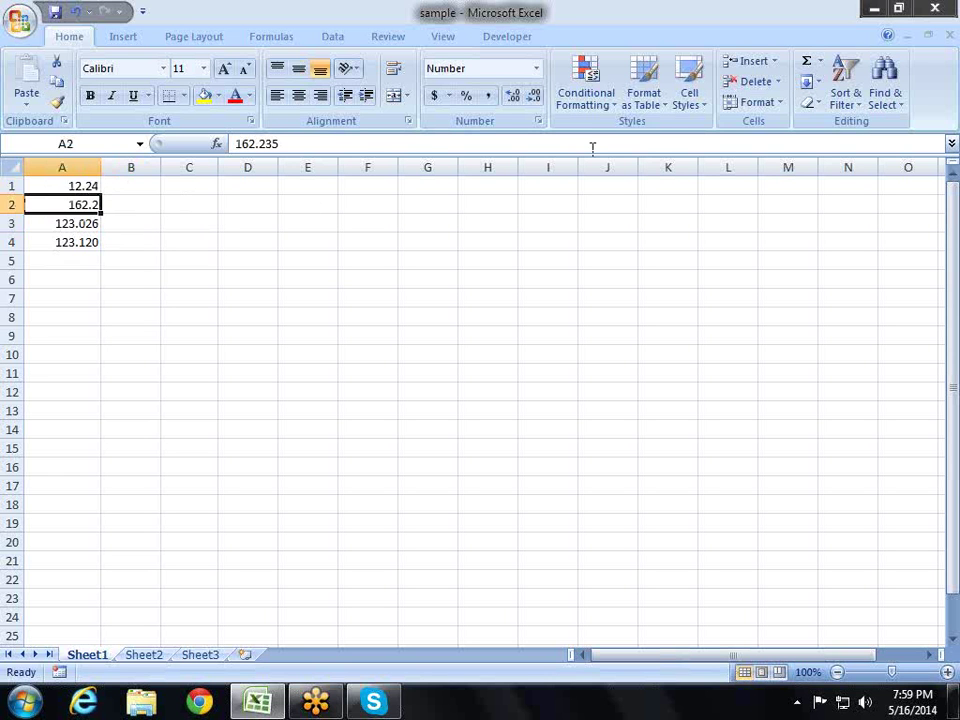
{"action": "key", "text": "Up"}
{"action": "key", "text": "ctrl+shift+Down"}
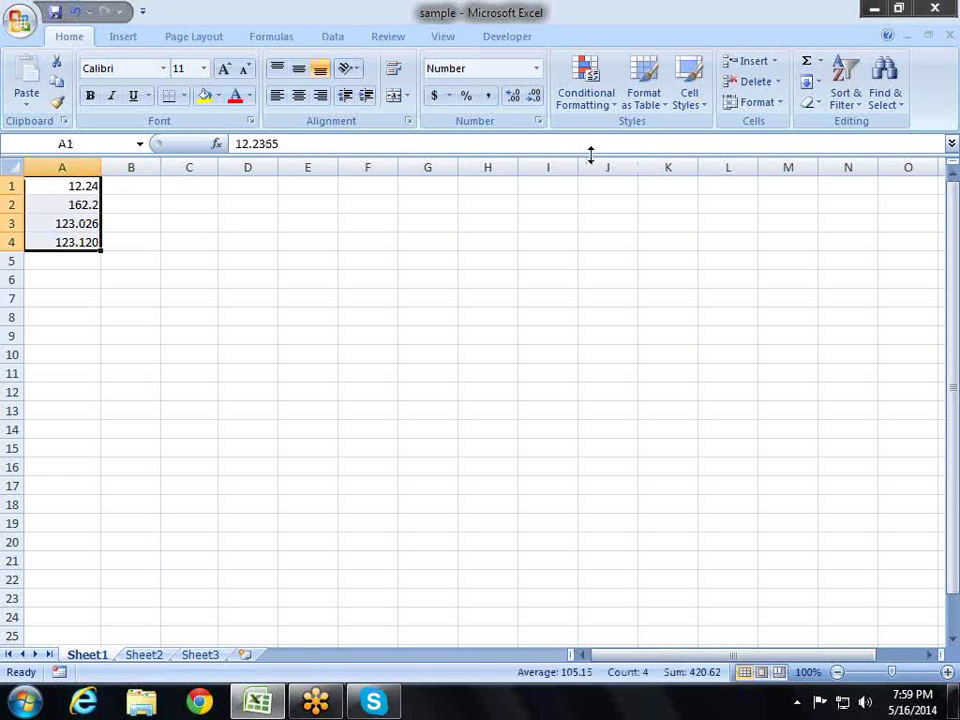
Copy A1:A4 into D1:D4 and total the copy with AutoSum in D5.
{"action": "key", "text": "ctrl+c"}
{"action": "key", "text": "Right"}
{"action": "key", "text": "Right"}
{"action": "key", "text": "Right"}
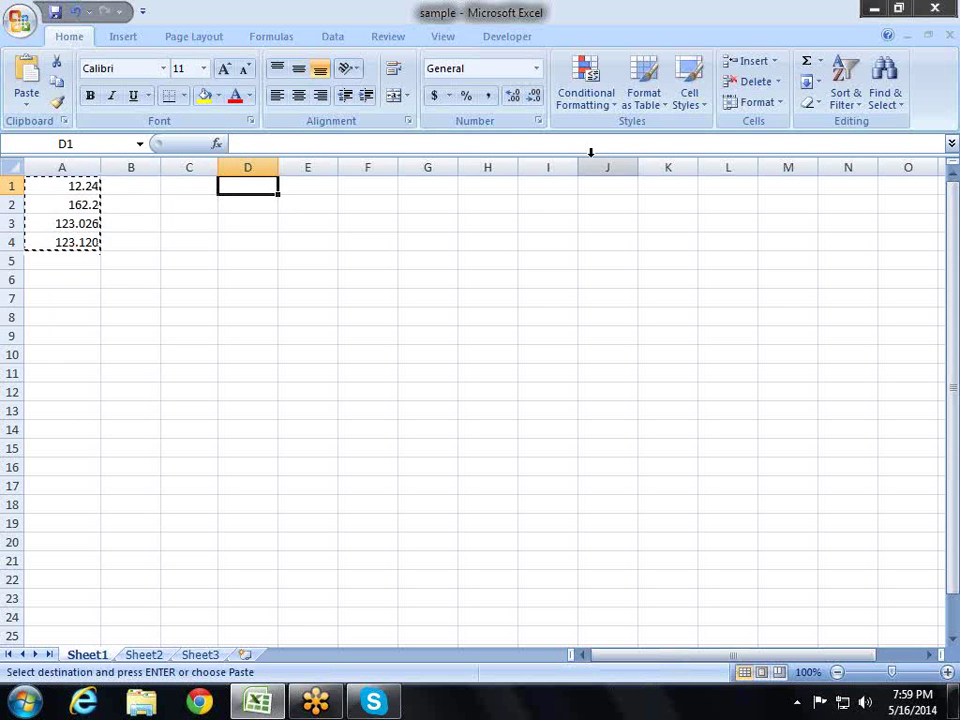
{"action": "key", "text": "ctrl+v"}
{"action": "key", "text": "Down"}
{"action": "key", "text": "Down"}
{"action": "key", "text": "Down"}
{"action": "key", "text": "Down"}
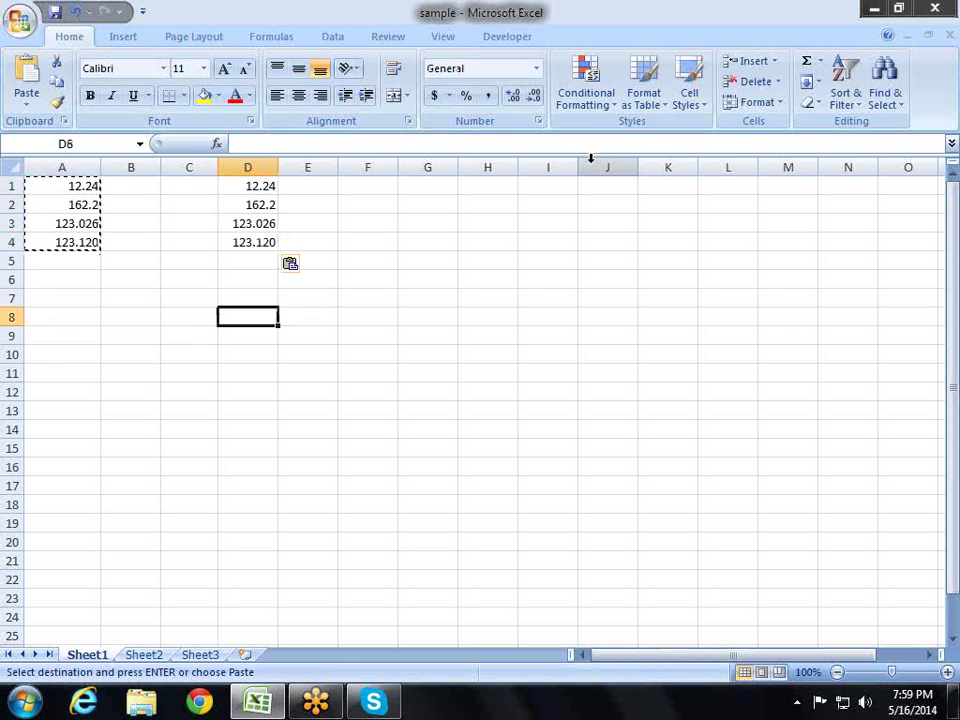
{"action": "key", "text": "Up"}
{"action": "key", "text": "alt+equal"}
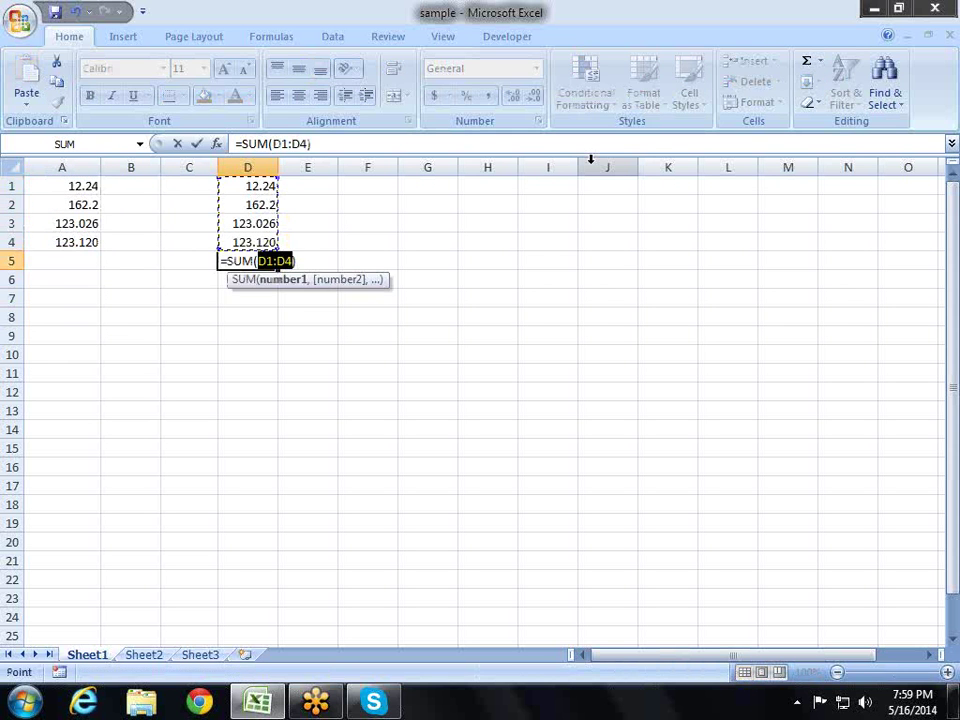
{"action": "key", "text": "Return"}
Add an AutoSum total of A1:A4 in A5 and compare it with the D5 total.
{"action": "key", "text": "Up"}
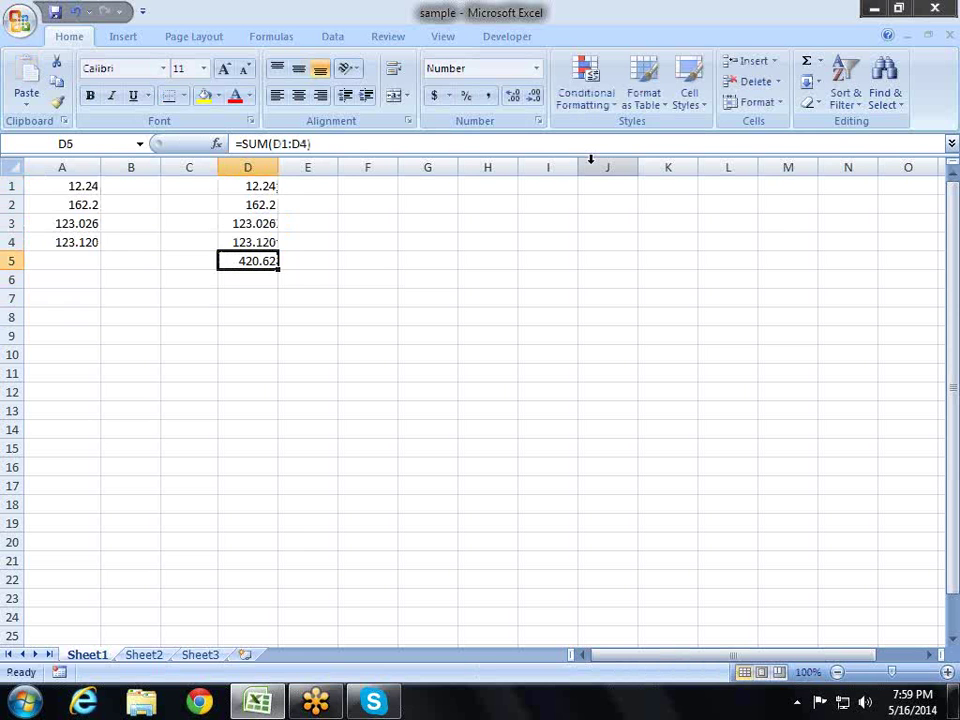
{"action": "key", "text": "Left"}
{"action": "key", "text": "Left"}
{"action": "key", "text": "Left"}
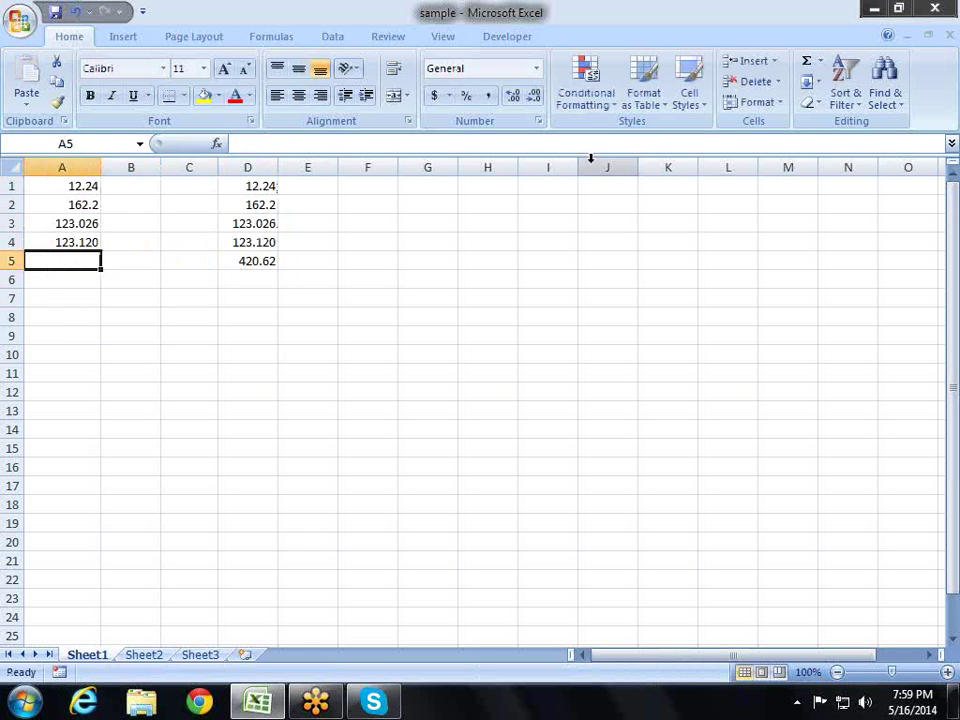
{"action": "key", "text": "alt+equal"}
{"action": "key", "text": "Return"}
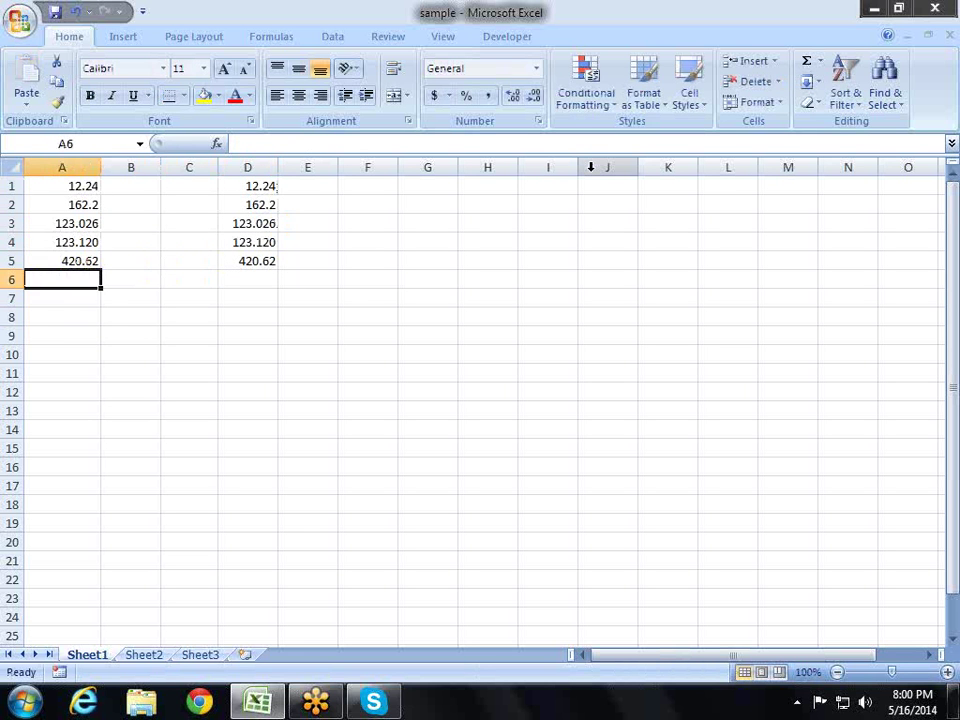
{"action": "key", "text": "Up"}
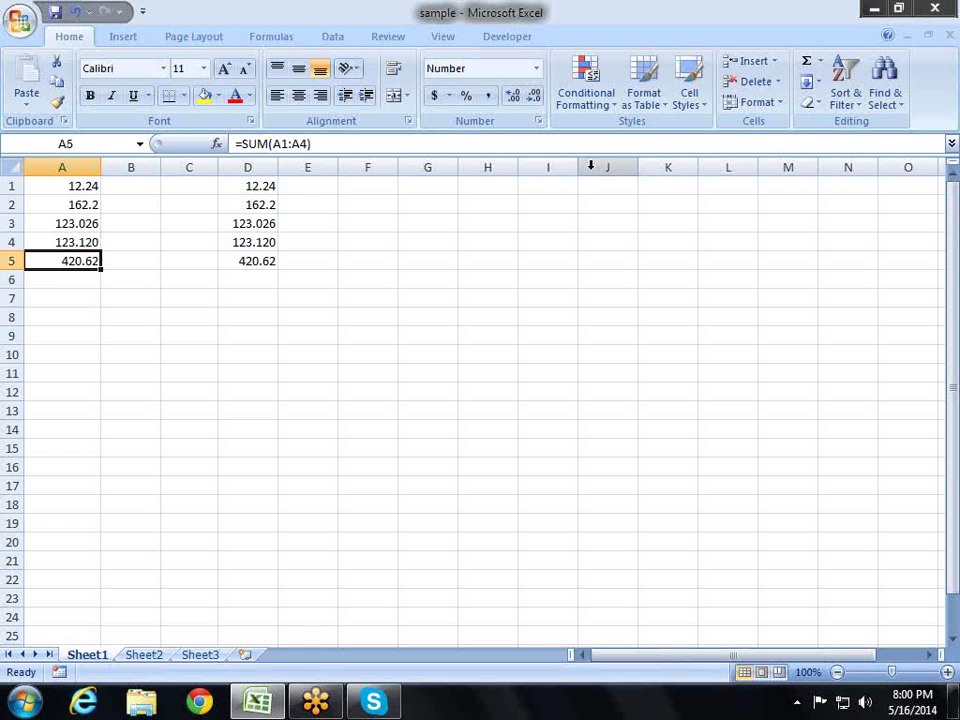
{"action": "key", "text": "Up"}
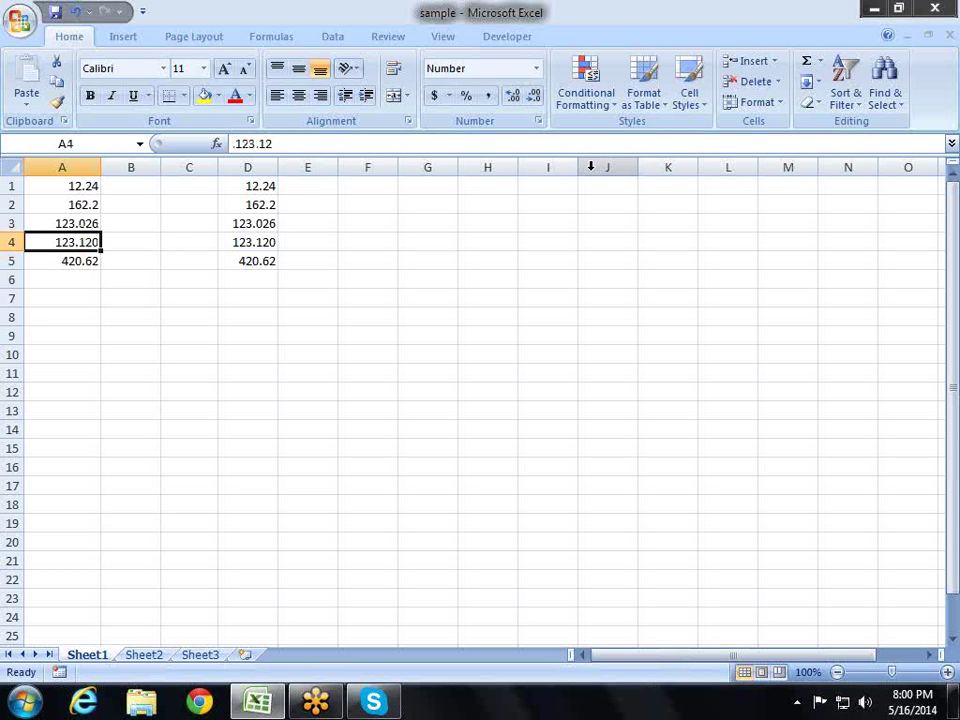
{"action": "key", "text": "ctrl+Home"}
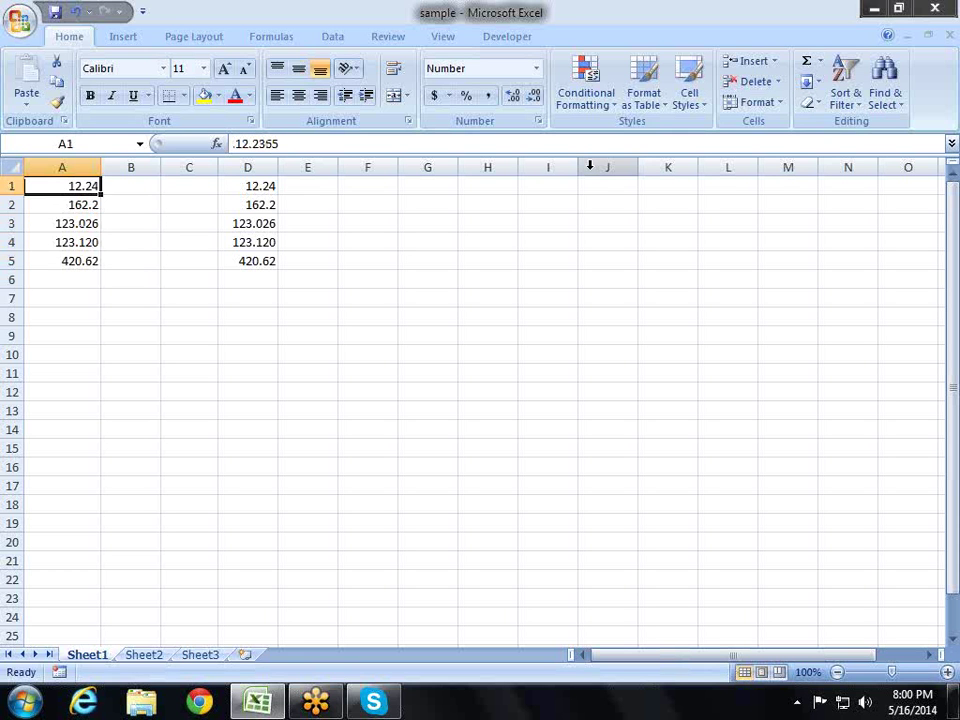
{"action": "key", "text": "Down"}
{"action": "key", "text": "Down"}
{"action": "key", "text": "Down"}
{"action": "key", "text": "Down"}
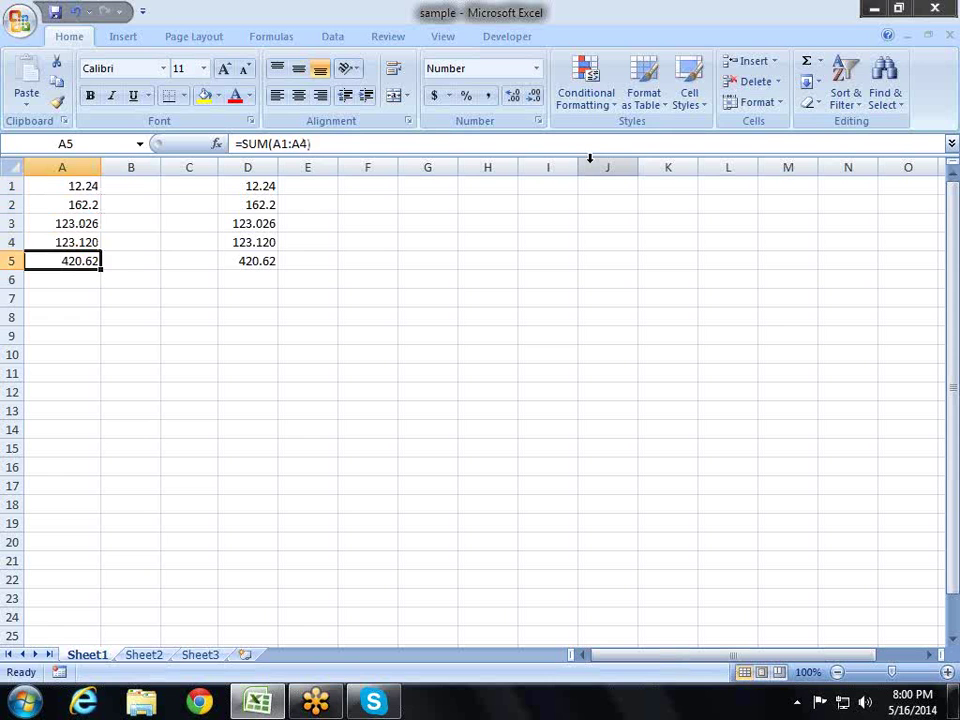
{"action": "key", "text": "Right"}
{"action": "key", "text": "Right"}
{"action": "key", "text": "Right"}
{"action": "key", "text": "Right"}
{"action": "key", "text": "Left"}
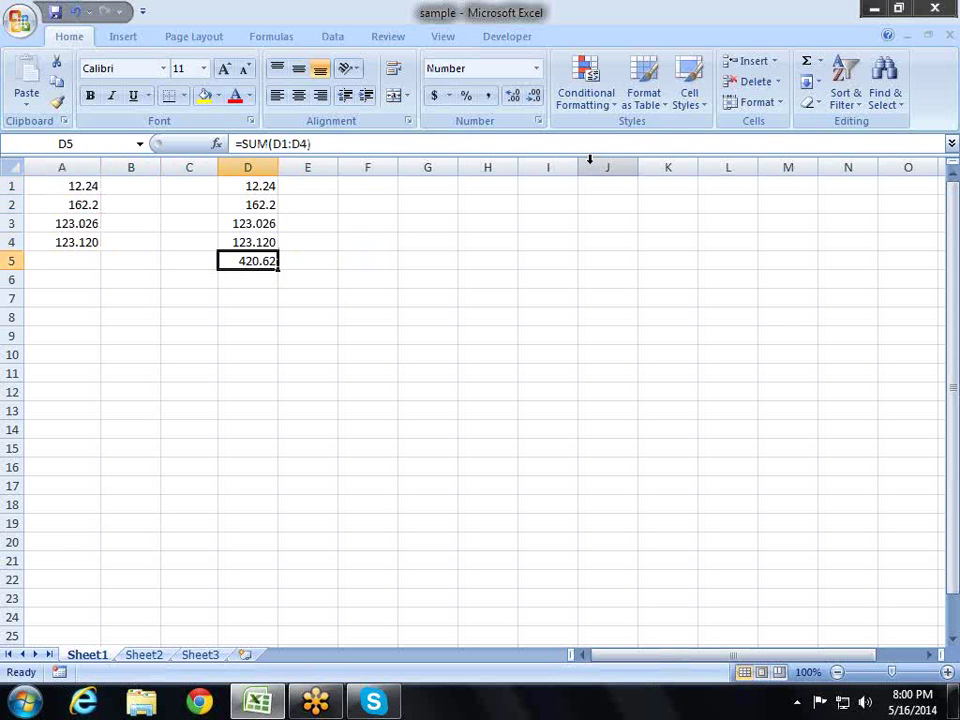
Delete the D5 total and clear formats and contents of D1:D4.
{"action": "key", "text": "Delete"}
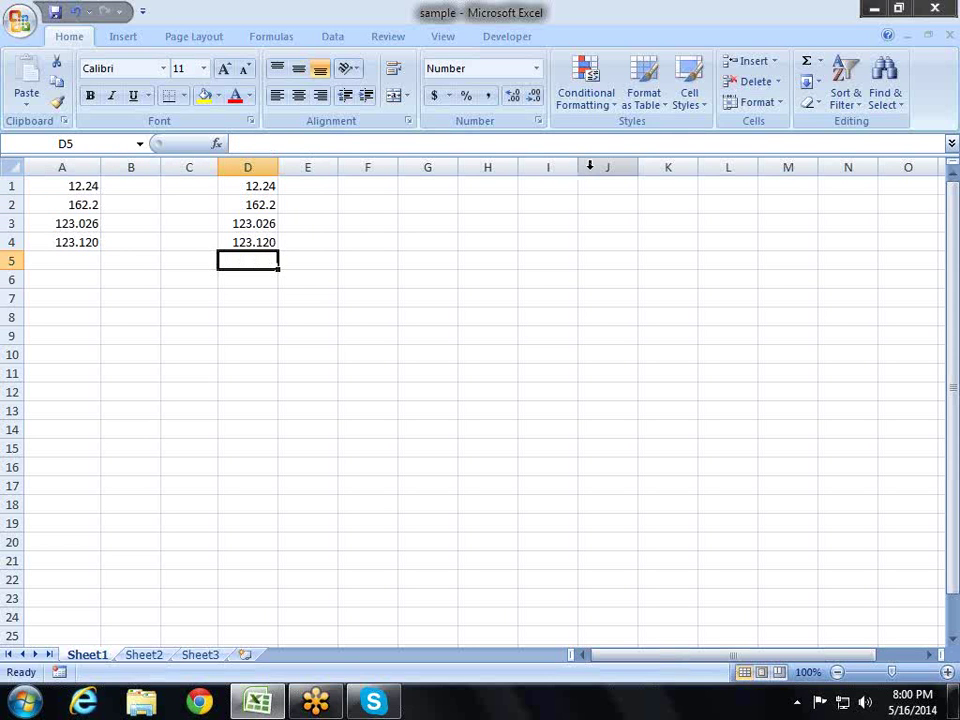
{"action": "key", "text": "Up"}
{"action": "key", "text": "Up"}
{"action": "key", "text": "Up"}
{"action": "key", "text": "Up"}
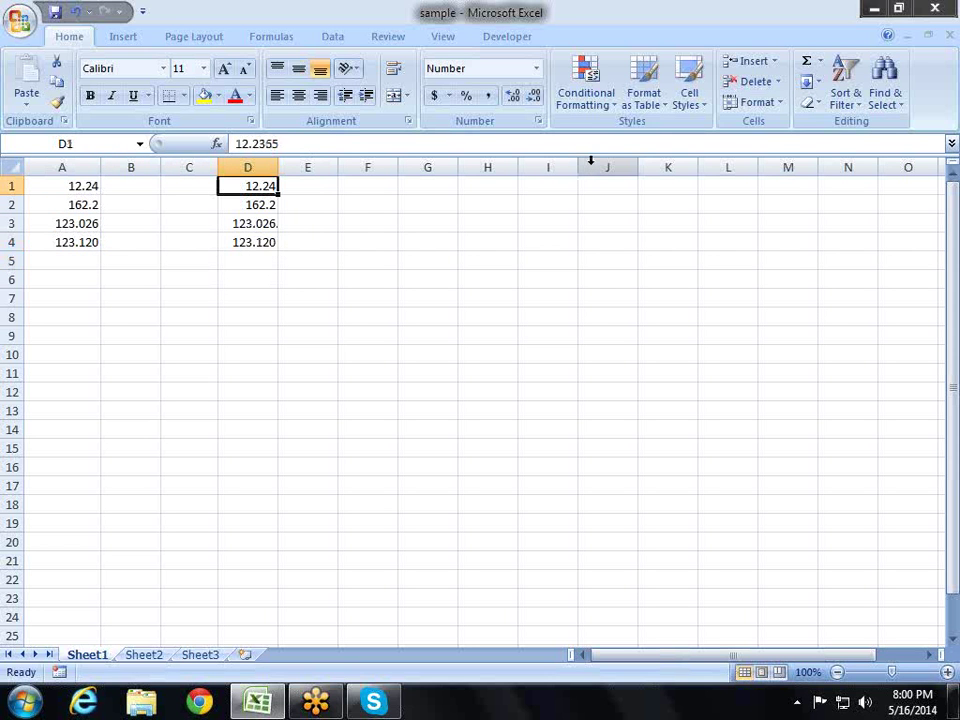
{"action": "key", "text": "shift+Down"}
{"action": "key", "text": "shift+Down"}
{"action": "key", "text": "shift+Down"}
{"action": "key", "text": "alt+e"}
{"action": "type", "text": "a"}
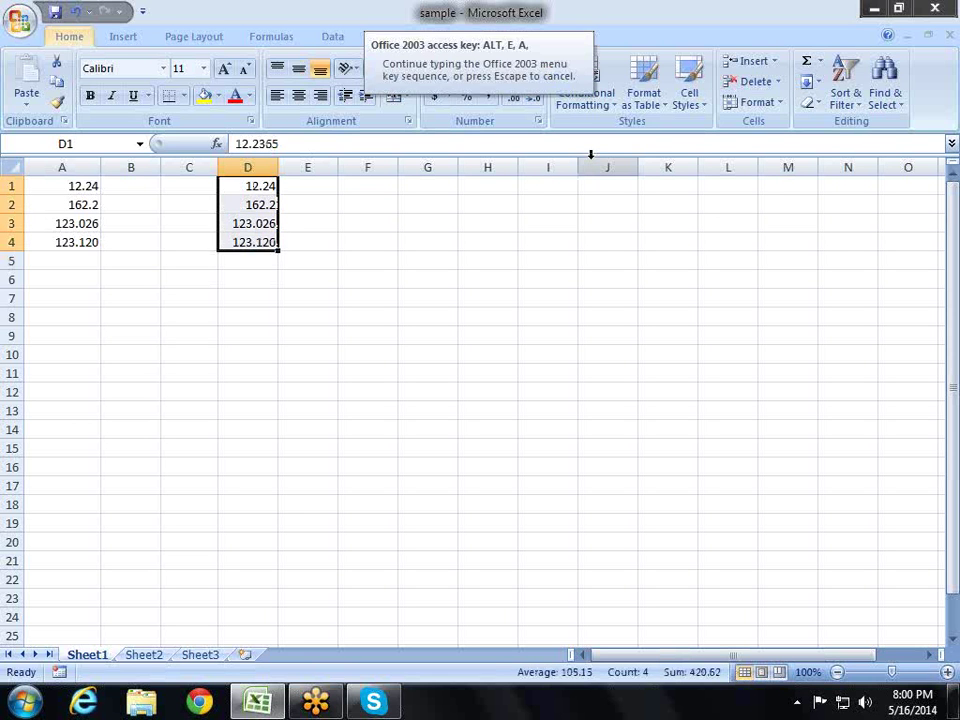
{"action": "type", "text": "fg"}
{"action": "key", "text": "Escape"}
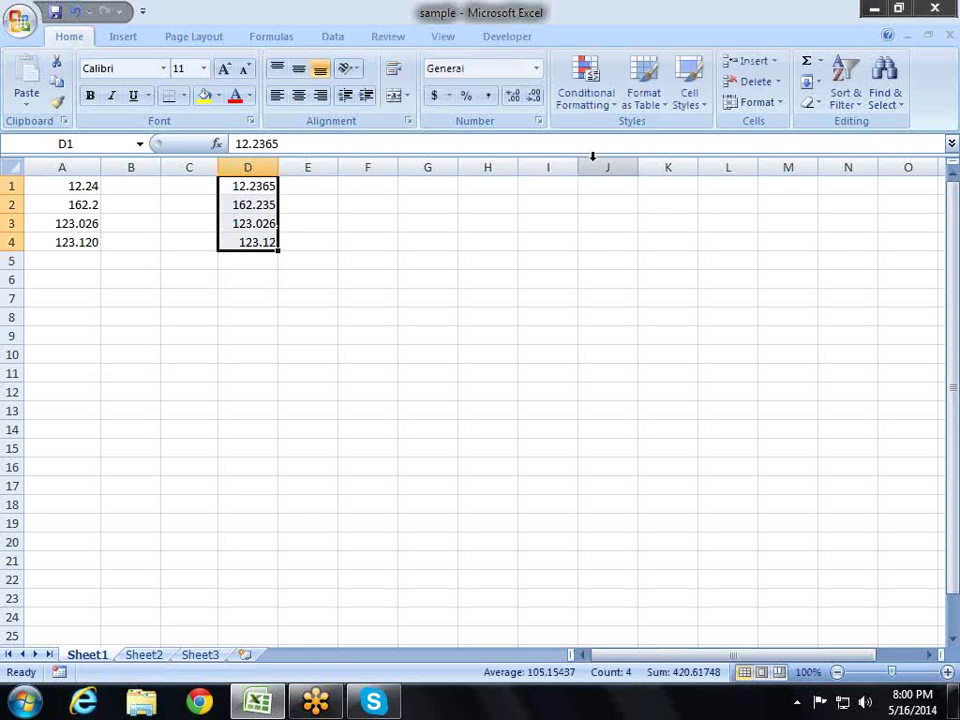
{"action": "key", "text": "Delete"}
{"action": "key", "text": "Right"}
{"action": "key", "text": "Right"}
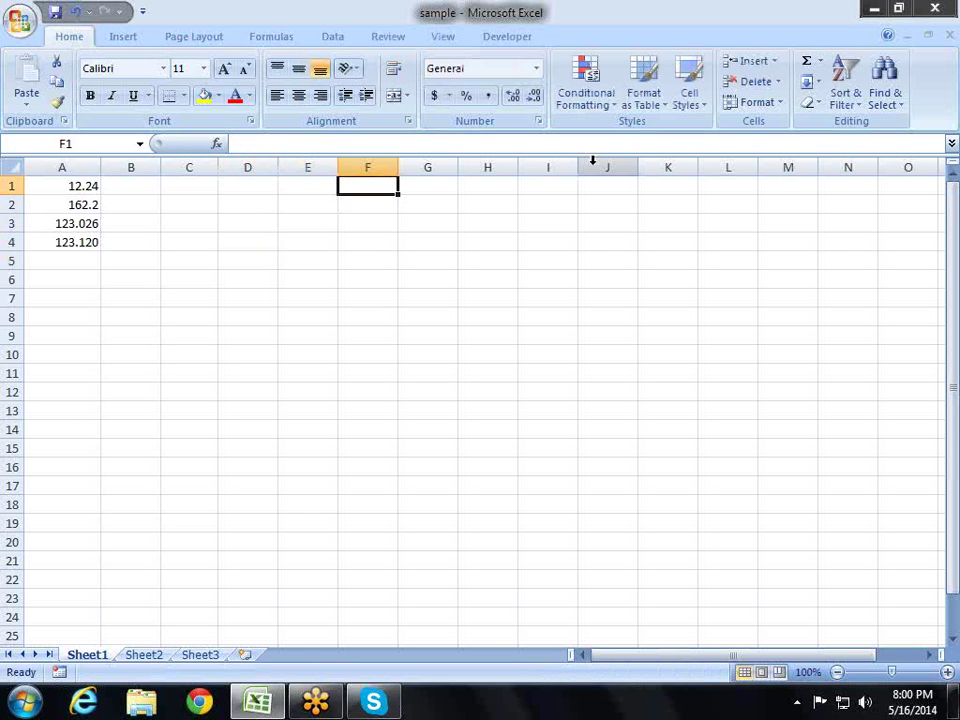
{"action": "key", "text": "Left"}
{"action": "key", "text": "Left"}
{"action": "key", "text": "Left"}
{"action": "key", "text": "Left"}
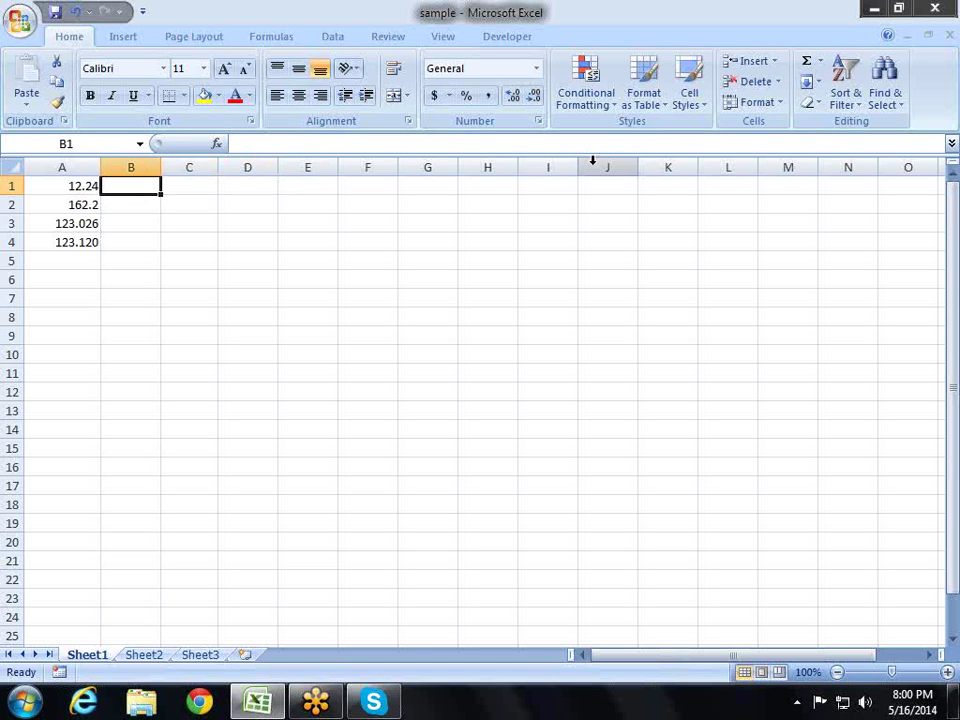
{"action": "key", "text": "Left"}
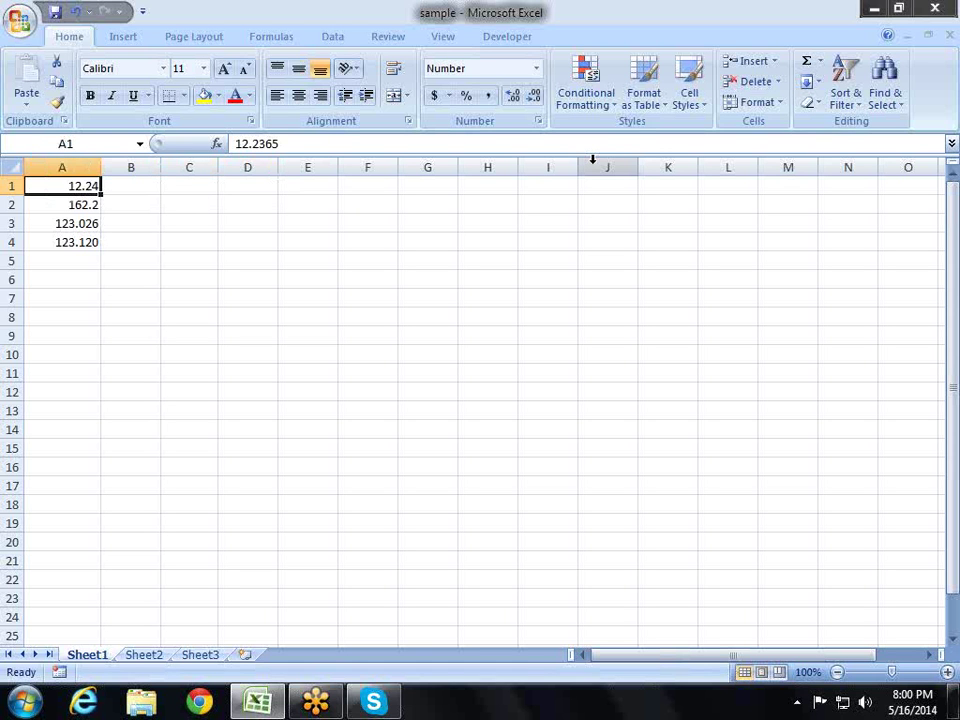
{"action": "key", "text": "Down"}
{"action": "key", "text": "Down"}
{"action": "key", "text": "Down"}
{"action": "key", "text": "Up"}
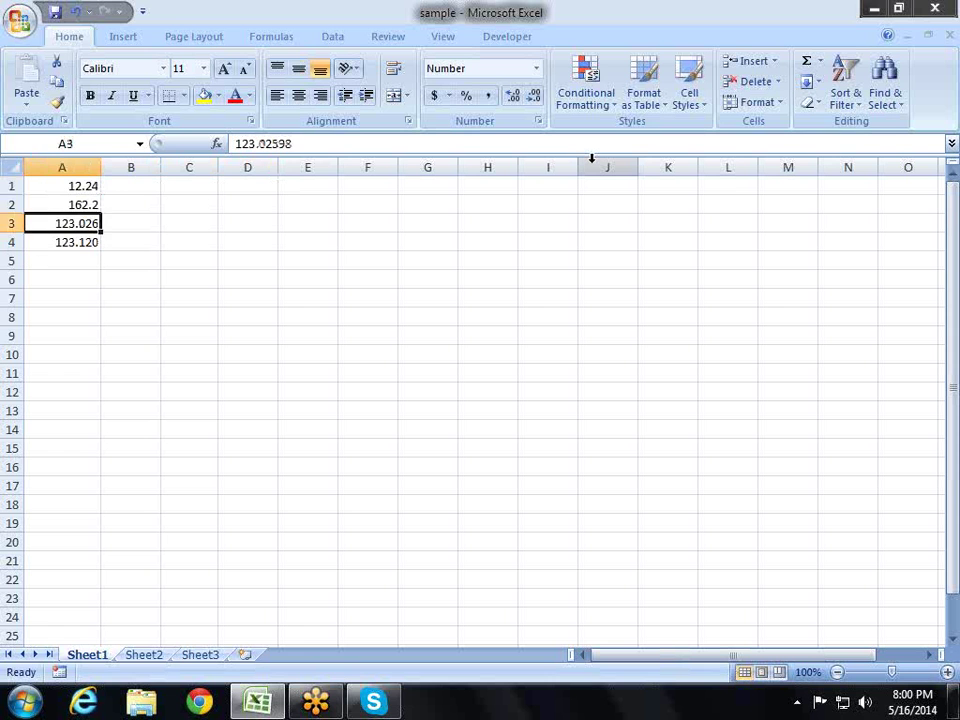
{"action": "key", "text": "Up"}
{"action": "key", "text": "Up"}
{"action": "key", "text": "Down"}
{"action": "key", "text": "Down"}
{"action": "key", "text": "Up"}
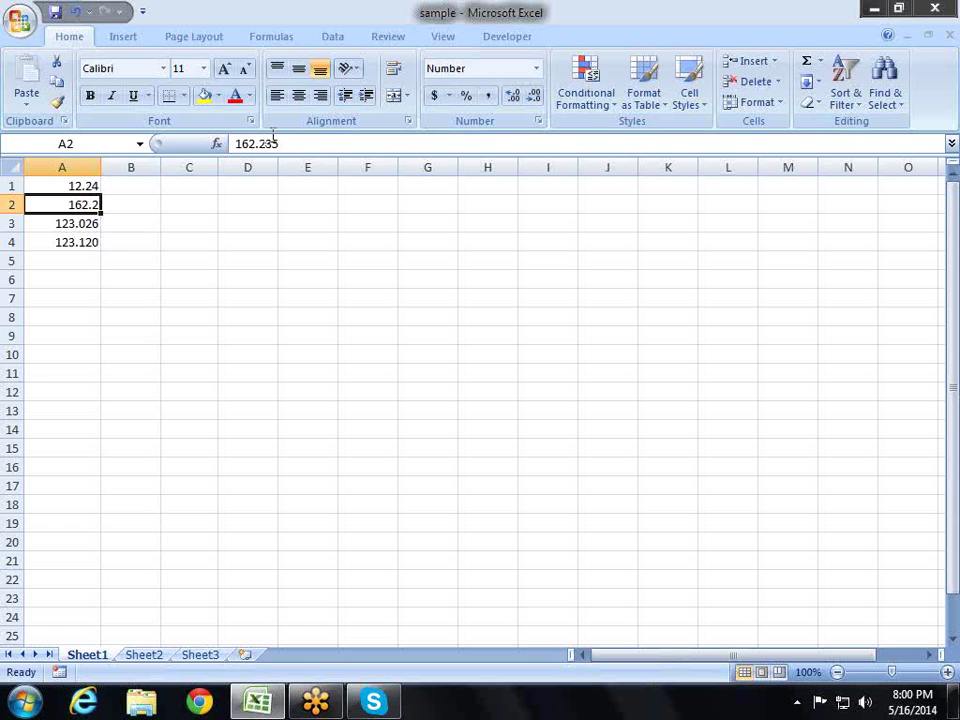
{"action": "left_click", "coordinate": [77, 219]}
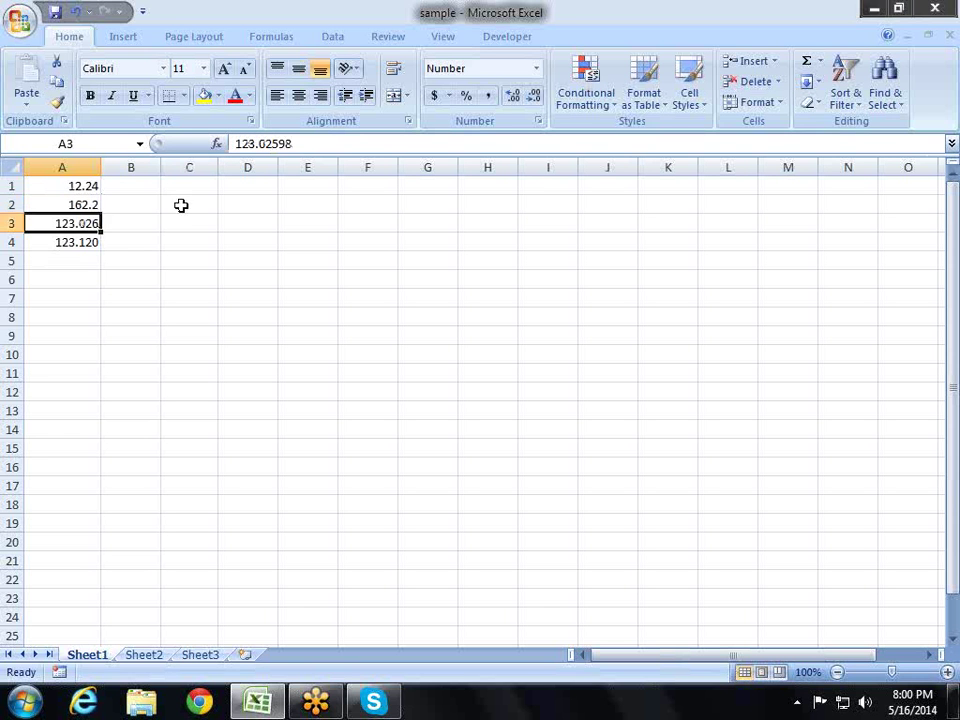
{"action": "left_click", "coordinate": [66, 242]}
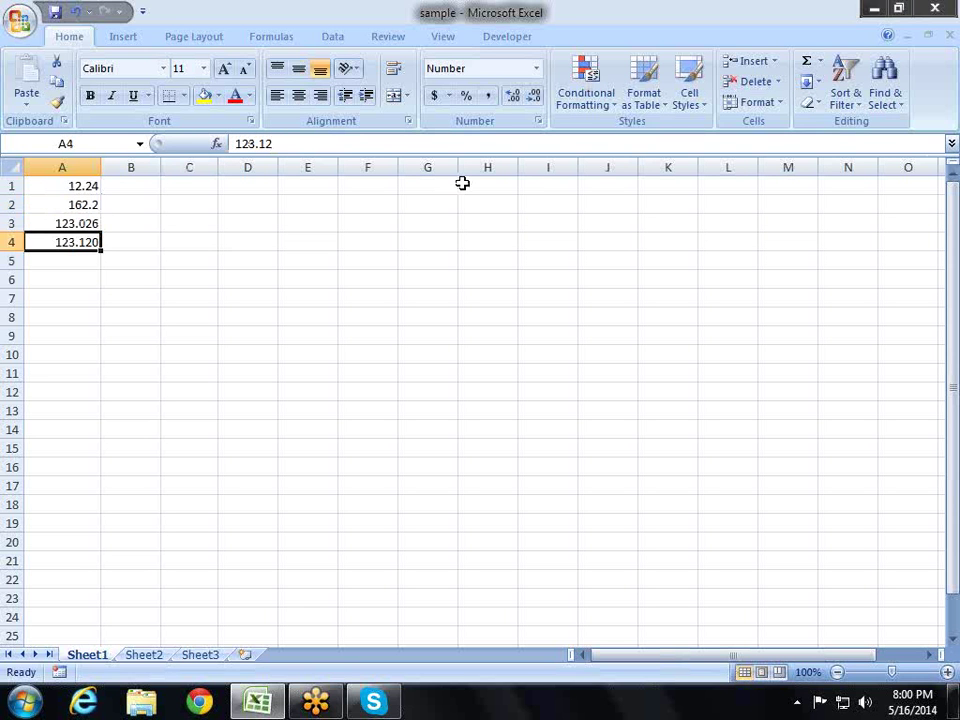
{"action": "key", "text": "Right"}
{"action": "key", "text": "Up"}
{"action": "key", "text": "Up"}
{"action": "key", "text": "Up"}
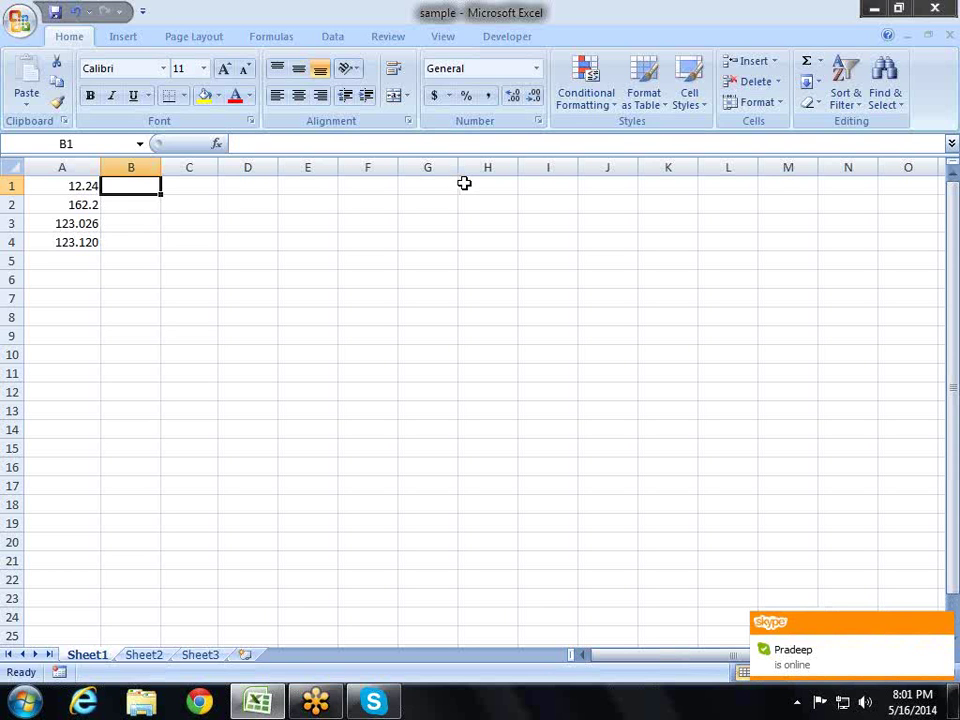
Enter =CELL("format",A1) in B1, which returns F2.
{"action": "type", "text": "="}
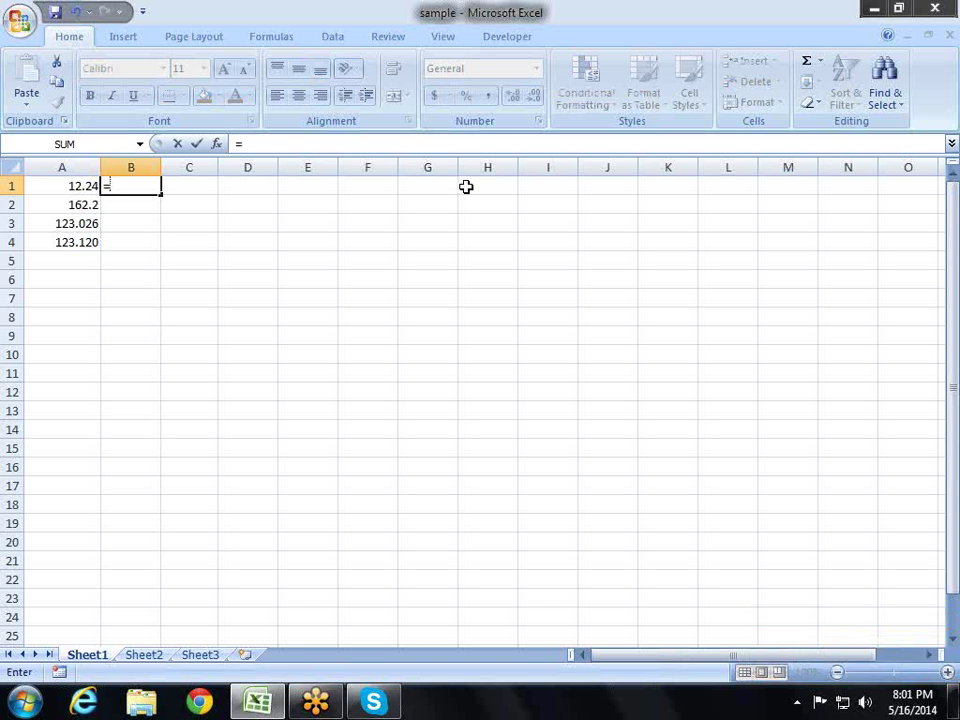
{"action": "type", "text": "cel"}
{"action": "key", "text": "Tab"}
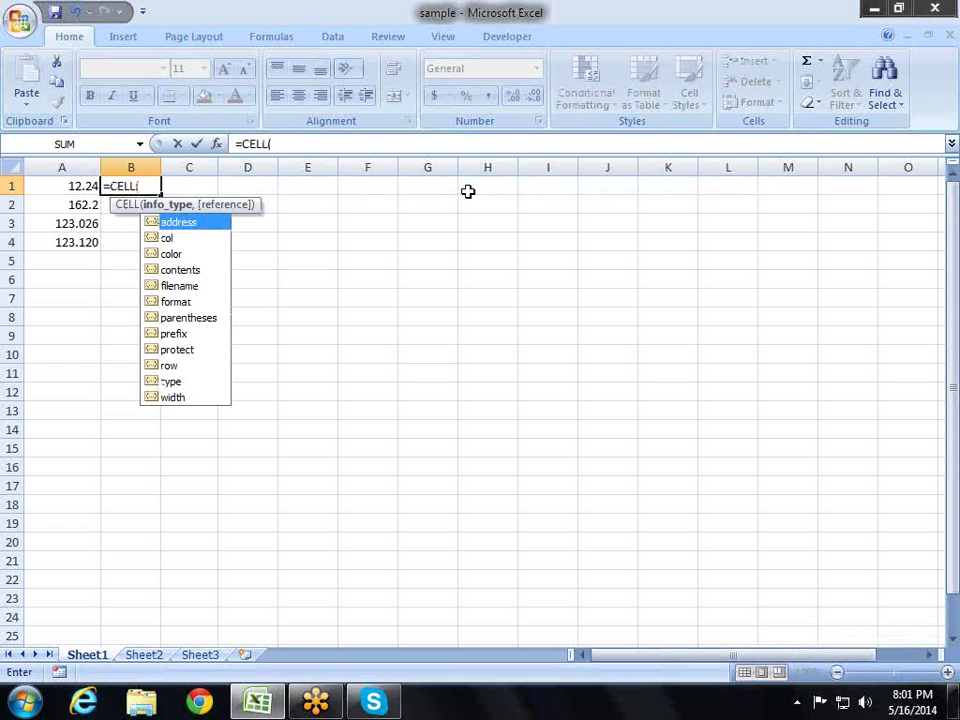
{"action": "key", "text": "Down"}
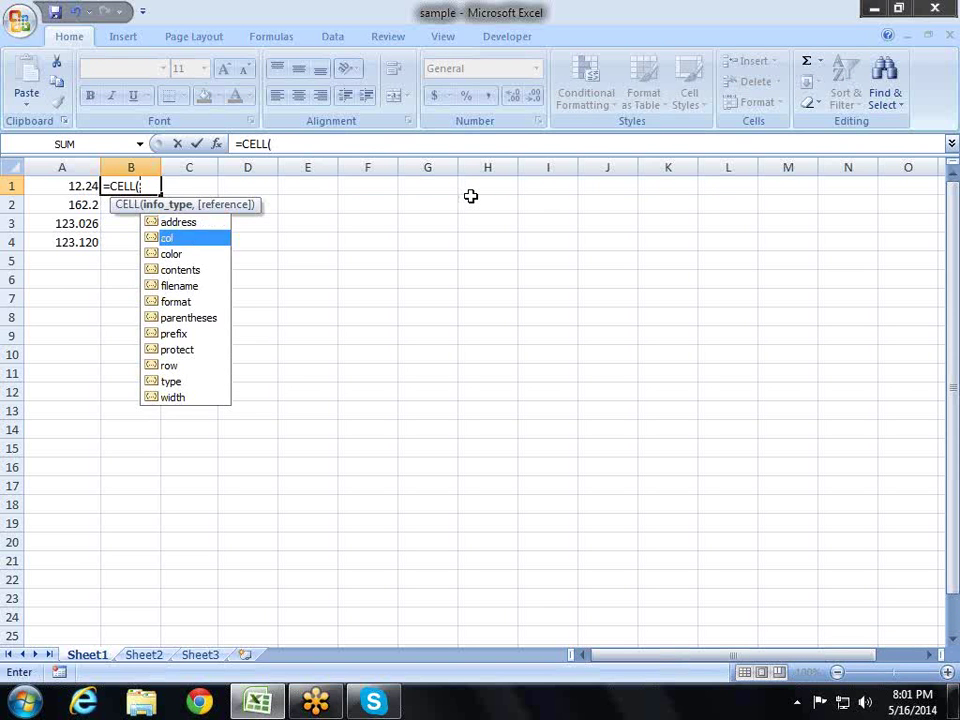
{"action": "key", "text": "Down"}
{"action": "key", "text": "Down"}
{"action": "key", "text": "Down"}
{"action": "key", "text": "Down"}
{"action": "key", "text": "Tab"}
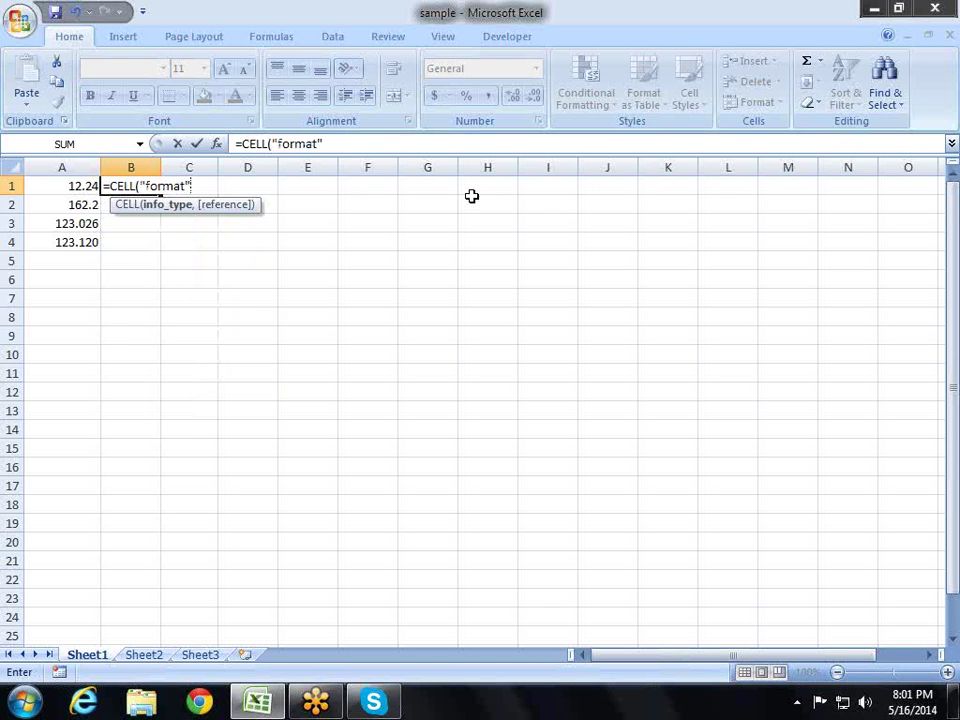
{"action": "type", "text": ","}
{"action": "key", "text": "Left"}
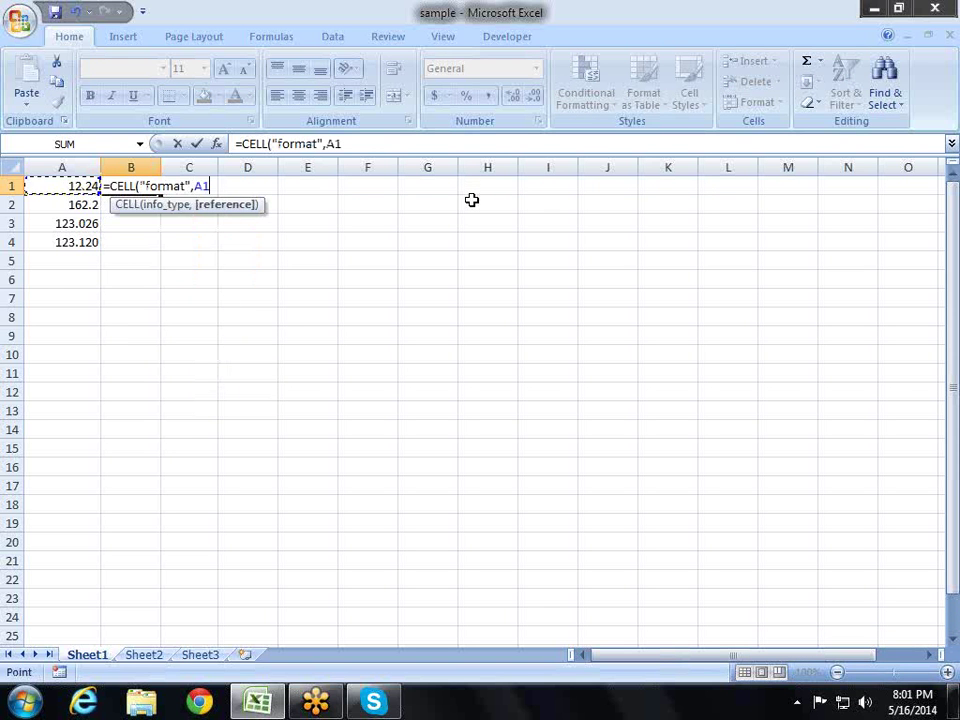
{"action": "type", "text": ")"}
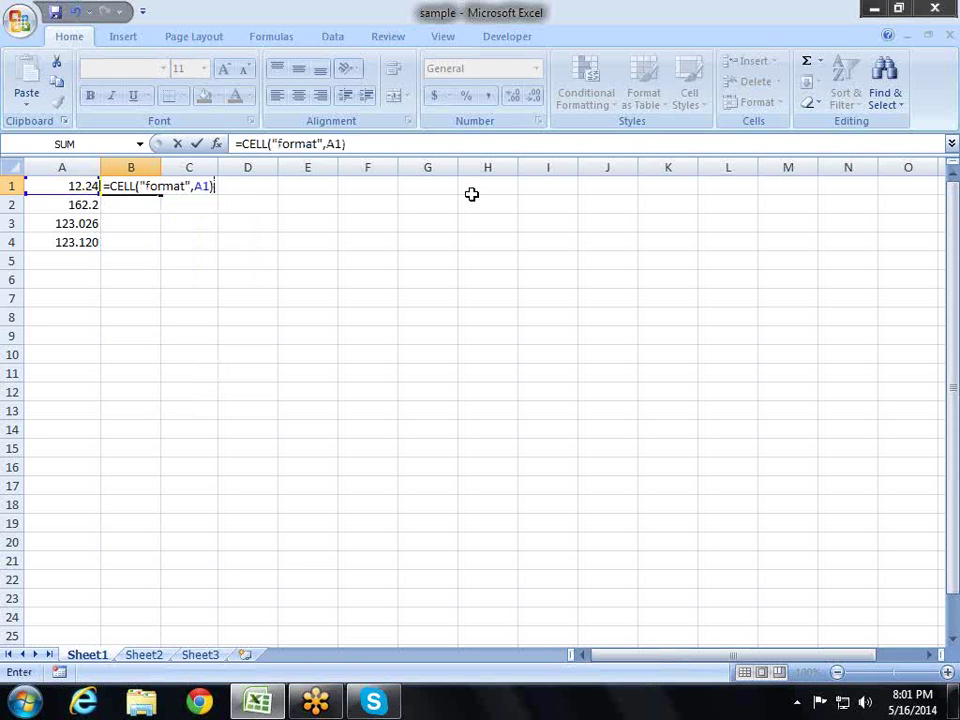
{"action": "key", "text": "Return"}
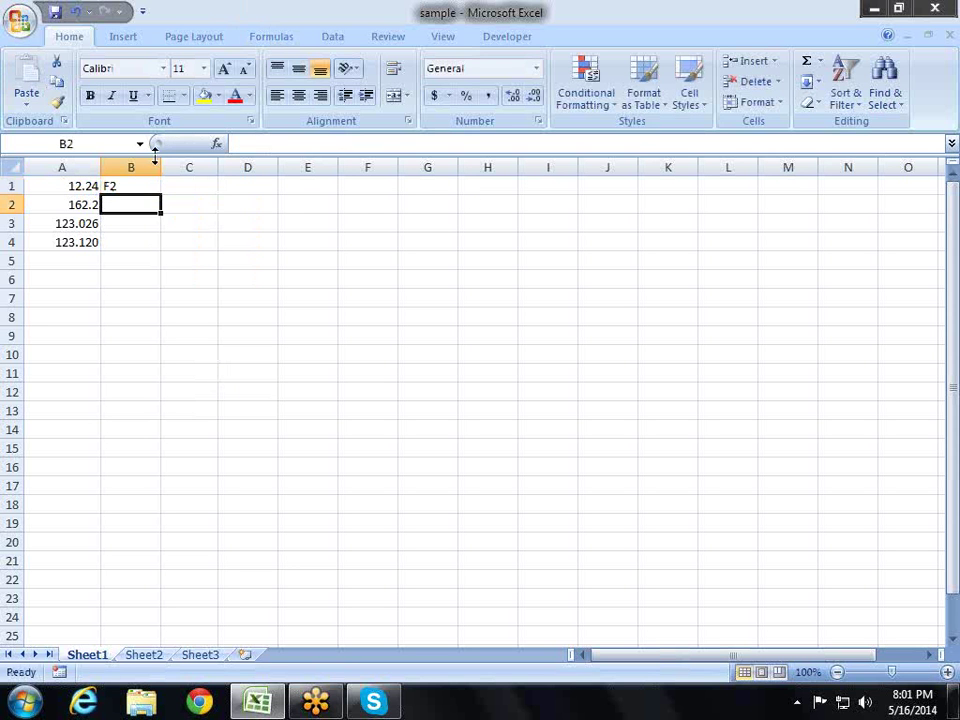
Fill the CELL format formula from B1 down to B4.
{"action": "left_click", "coordinate": [157, 188]}
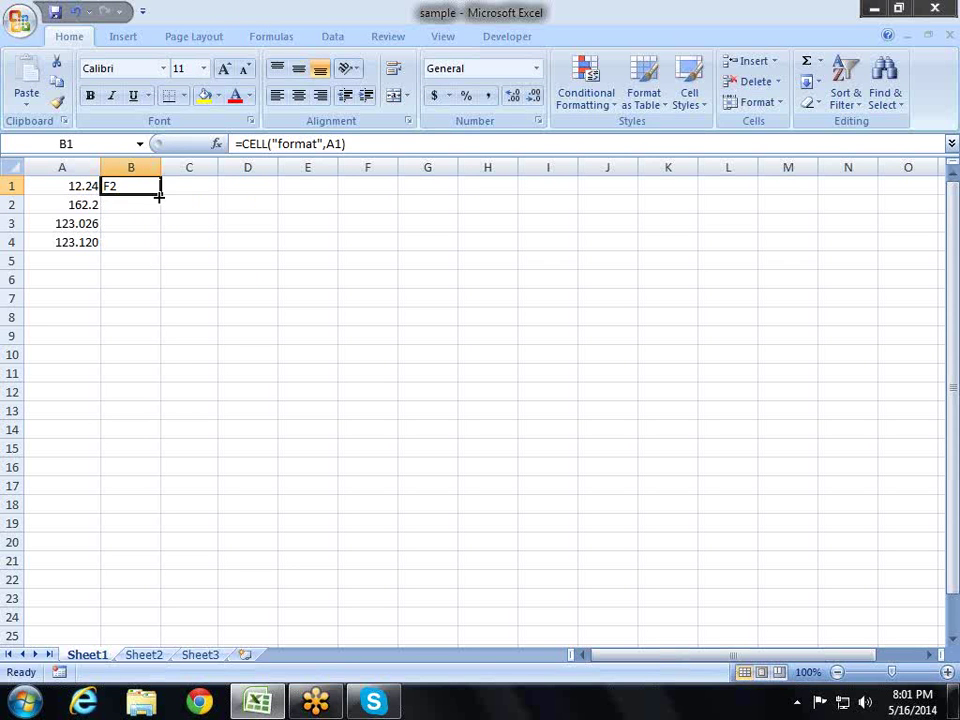
{"action": "left_click_drag", "start_coordinate": [158, 197], "coordinate": [170, 254]}
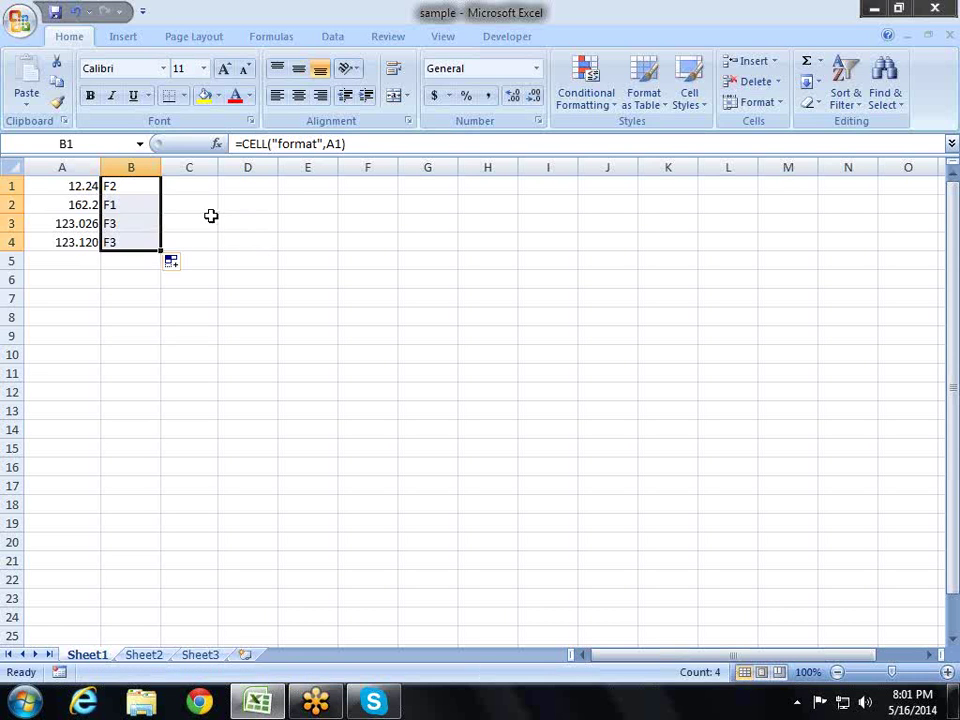
{"action": "left_click", "coordinate": [209, 216]}
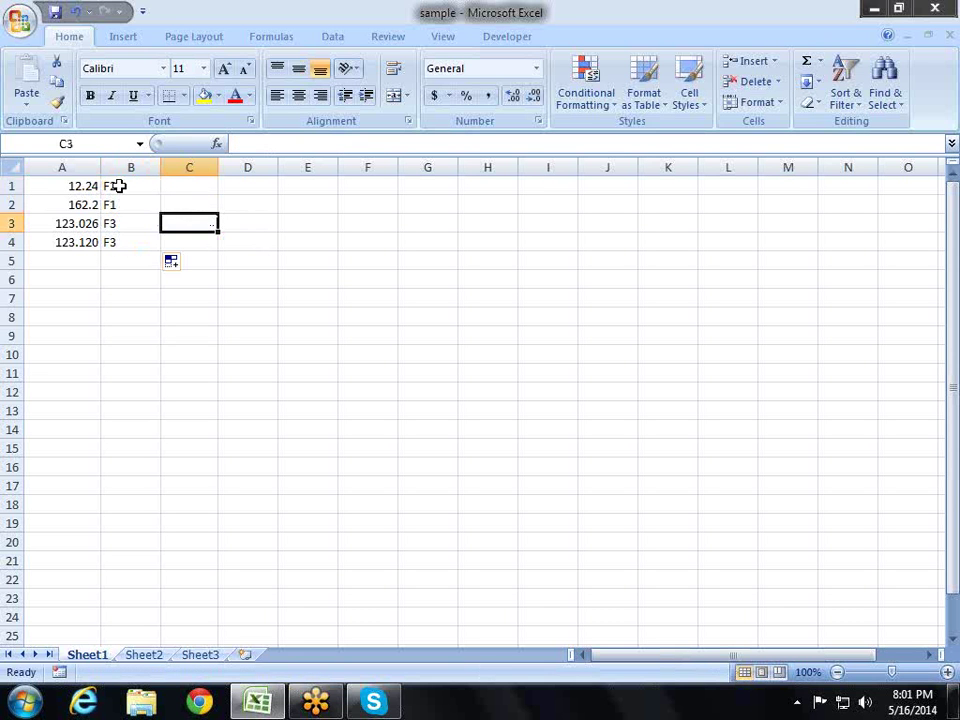
Compare A1:A4's values against their format codes F2, F1, F3 and F3 in column B.
{"action": "left_click", "coordinate": [79, 185]}
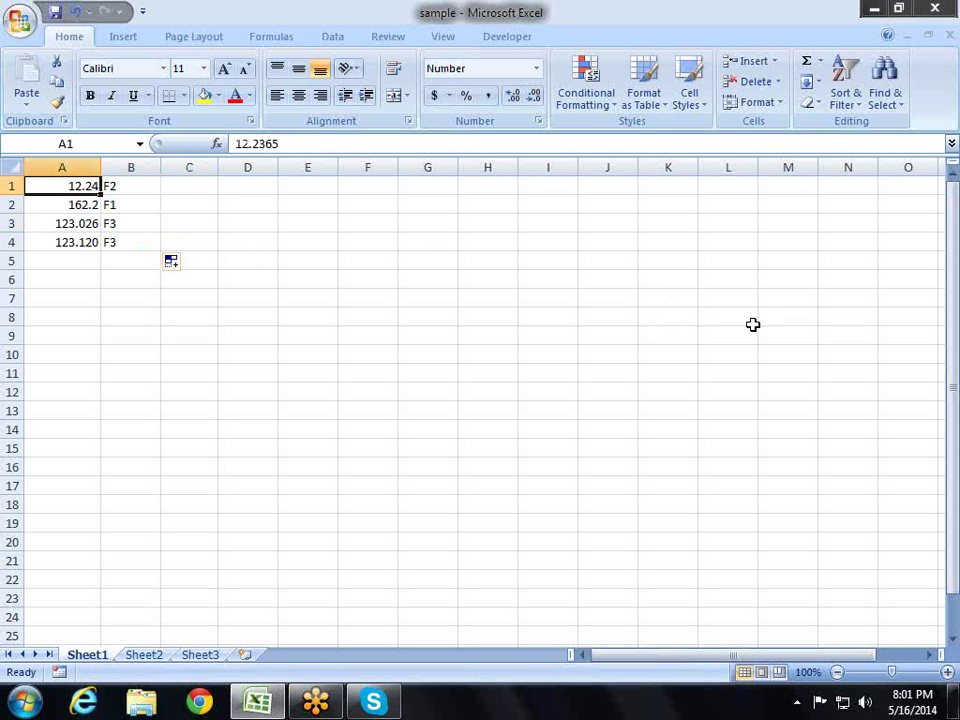
{"action": "key", "text": "Down"}
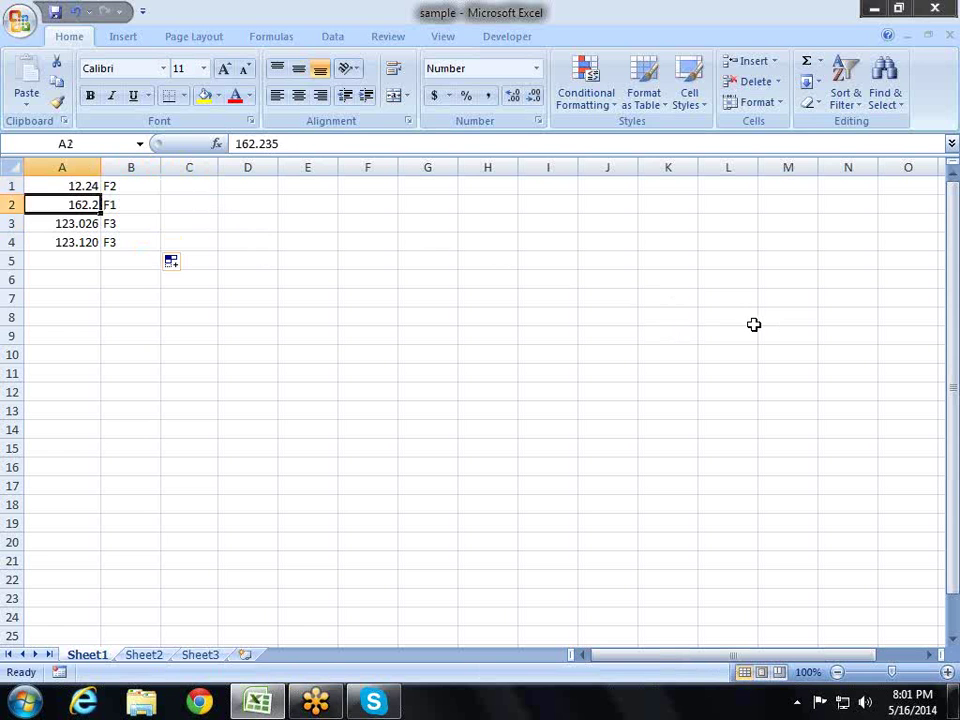
{"action": "key", "text": "Down"}
{"action": "key", "text": "Down"}
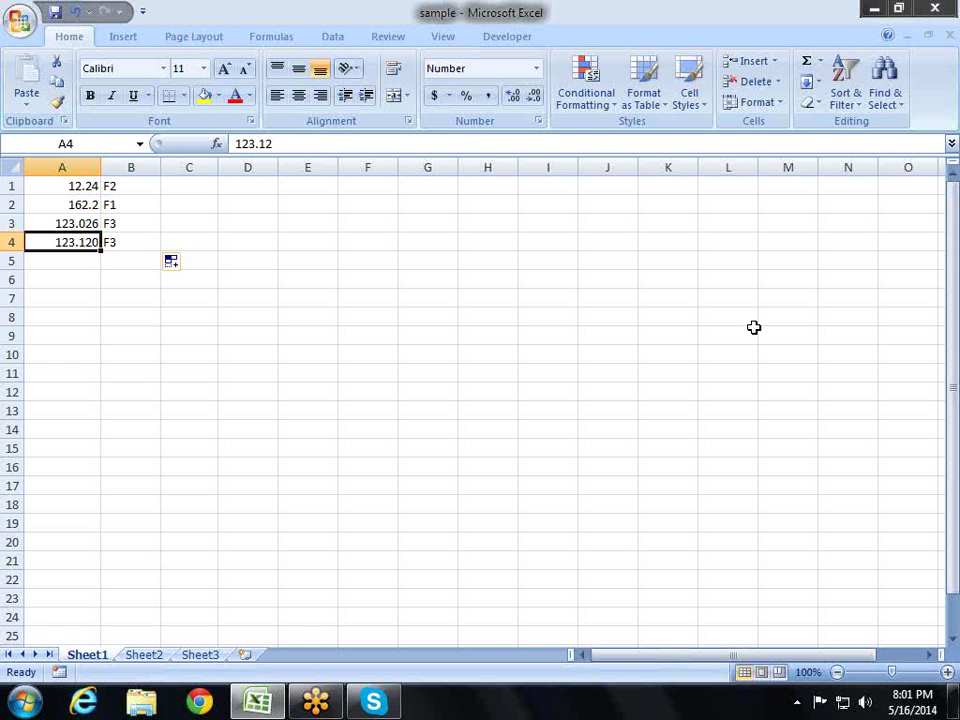
{"action": "key", "text": "Up"}
{"action": "key", "text": "Up"}
{"action": "key", "text": "Up"}
{"action": "key", "text": "Right"}
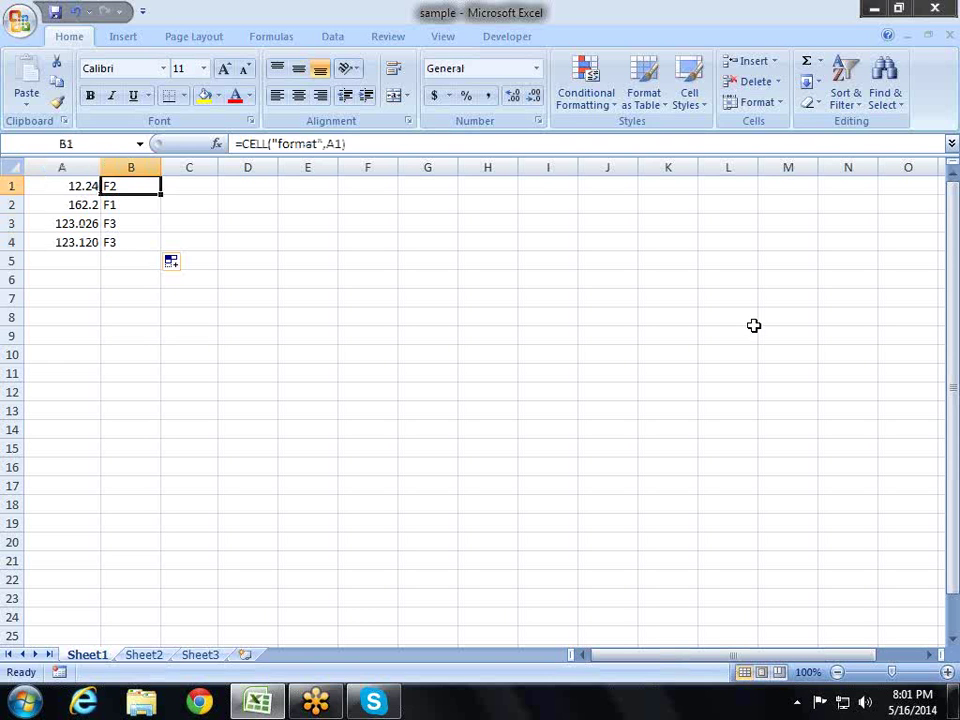
{"action": "key", "text": "Left"}
{"action": "key", "text": "Right"}
{"action": "key", "text": "Down"}
{"action": "key", "text": "Down"}
{"action": "key", "text": "Down"}
{"action": "key", "text": "Down"}
{"action": "key", "text": "Left"}
{"action": "key", "text": "Up"}
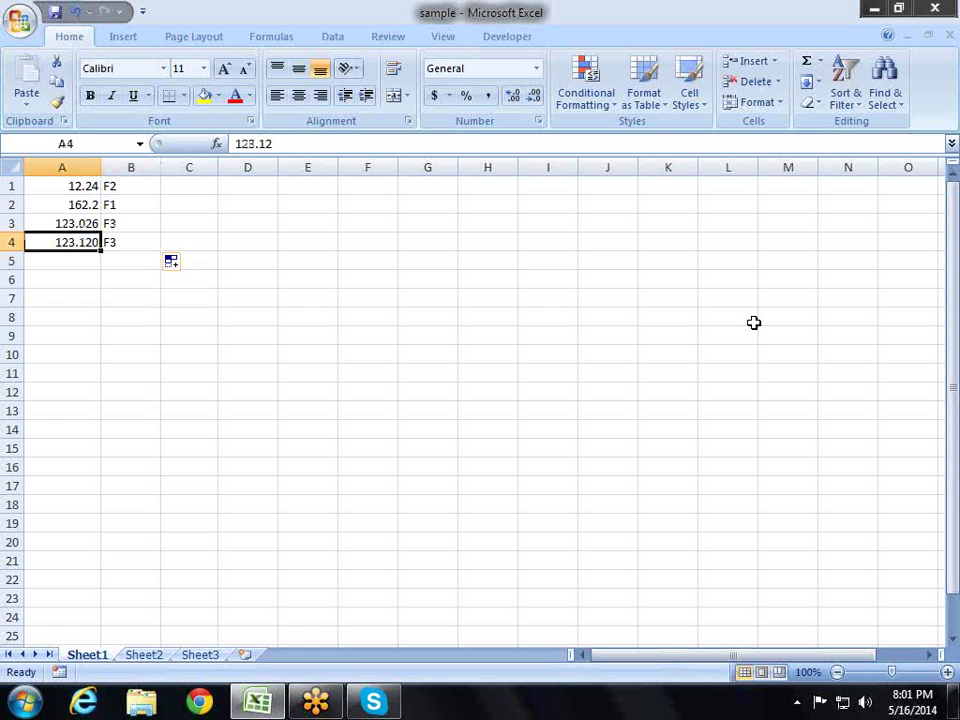
{"action": "key", "text": "Up"}
{"action": "key", "text": "Up"}
{"action": "key", "text": "Up"}
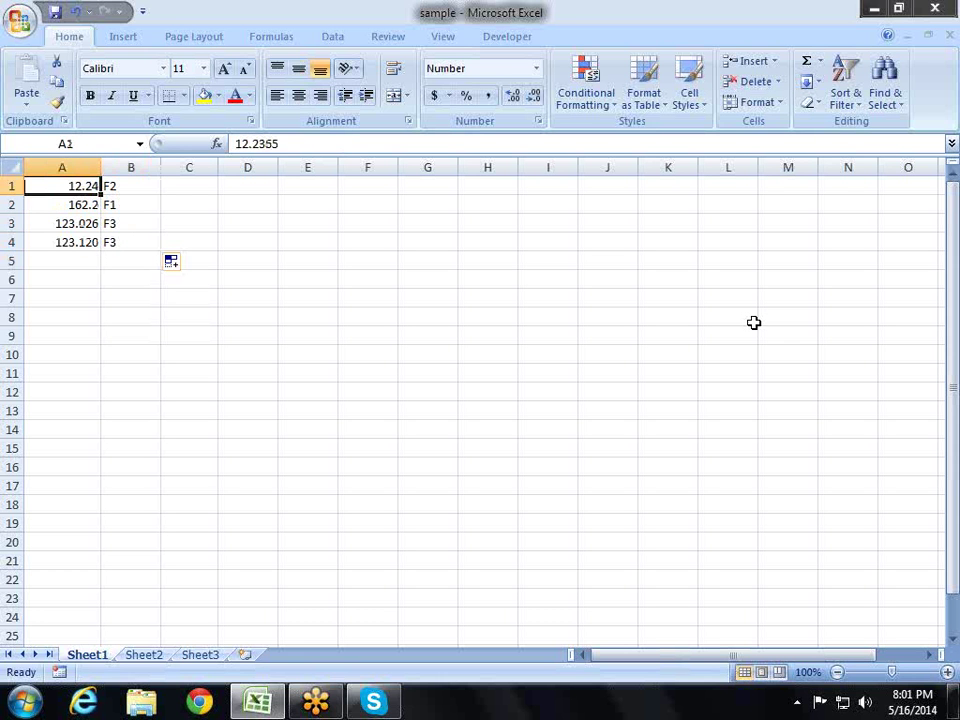
{"action": "key", "text": "Right"}
{"action": "key", "text": "Down"}
{"action": "key", "text": "Down"}
{"action": "key", "text": "Down"}
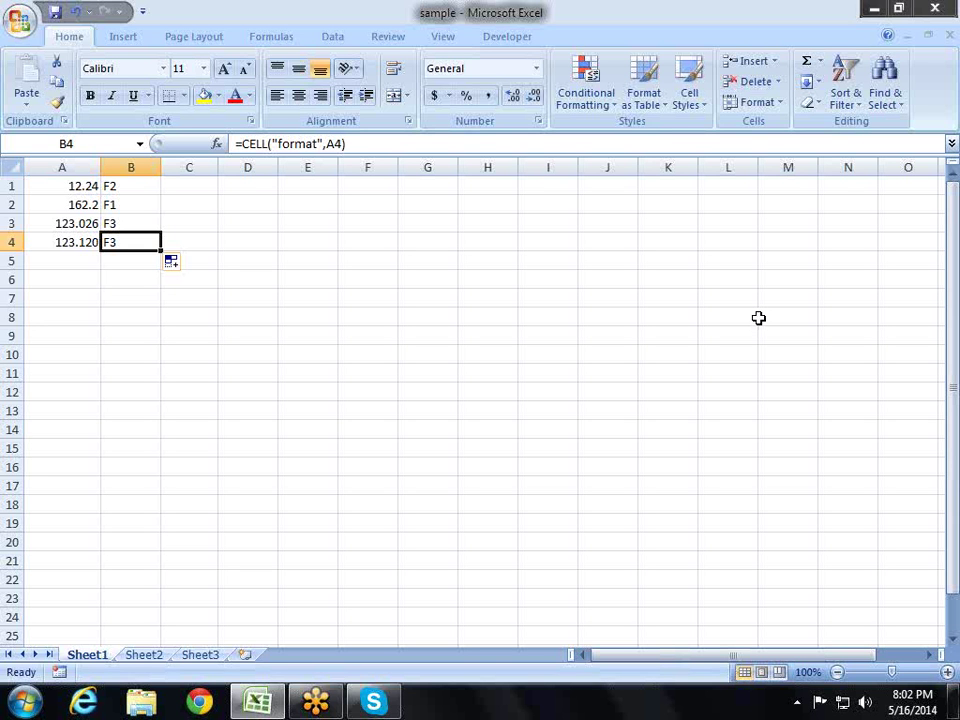
{"action": "key", "text": "Up"}
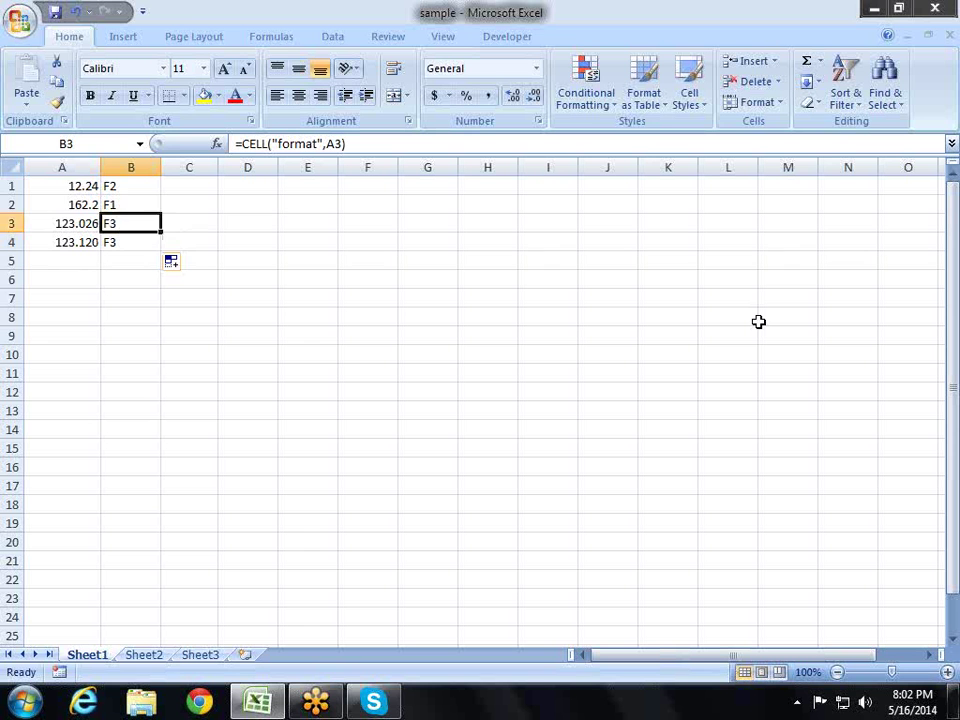
{"action": "key", "text": "Up"}
{"action": "key", "text": "Up"}
{"action": "key", "text": "Down"}
Enter =SUBSTITUTE(B1,"F","") in C1 and fill it down to C4, giving 2, 1, 3, 3.
{"action": "key", "text": "Up"}
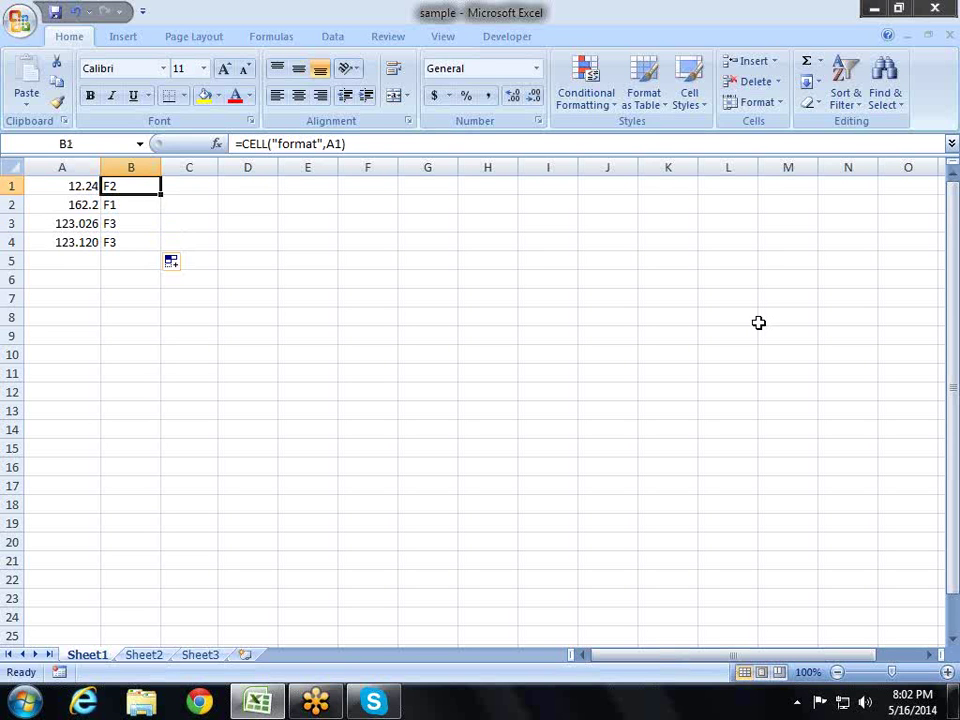
{"action": "key", "text": "Right"}
{"action": "type", "text": "=s"}
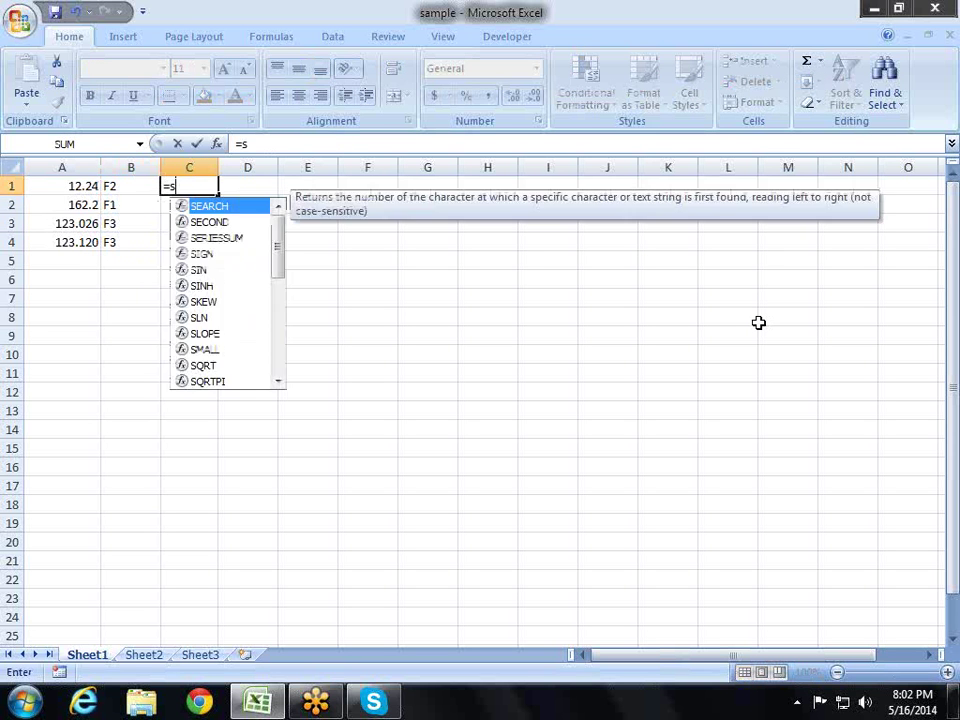
{"action": "type", "text": "ub"}
{"action": "key", "text": "Tab"}
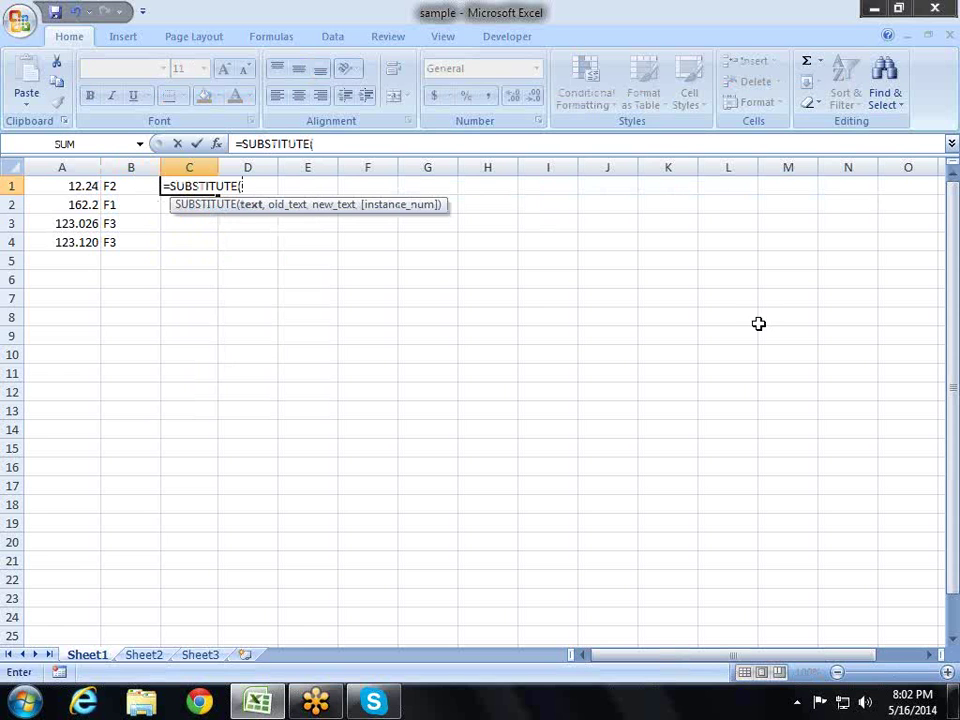
{"action": "key", "text": "Left"}
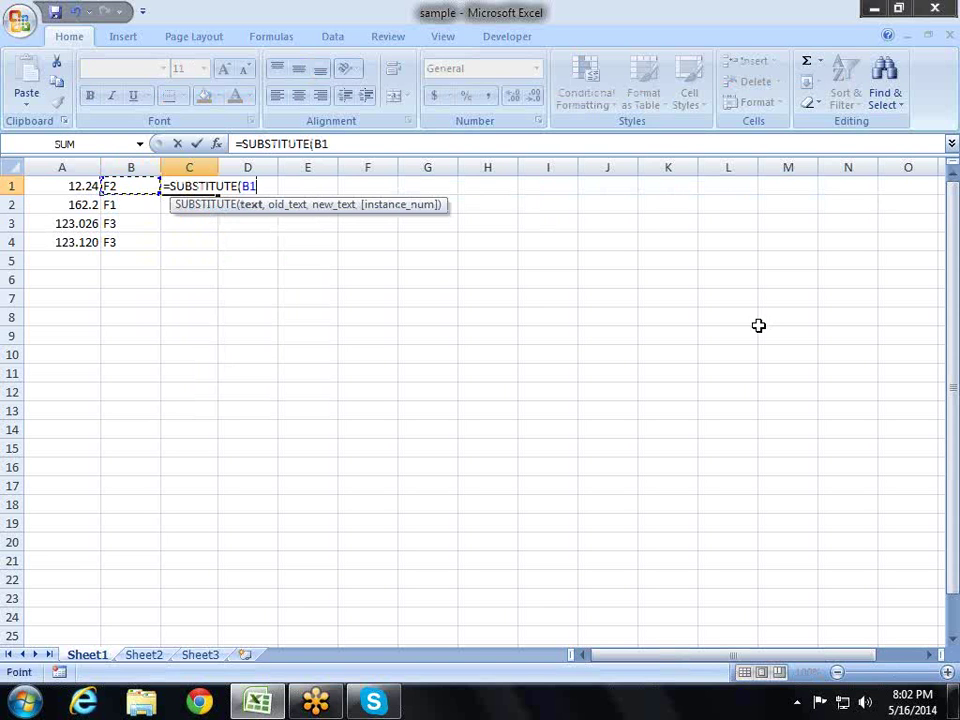
{"action": "type", "text": ","}
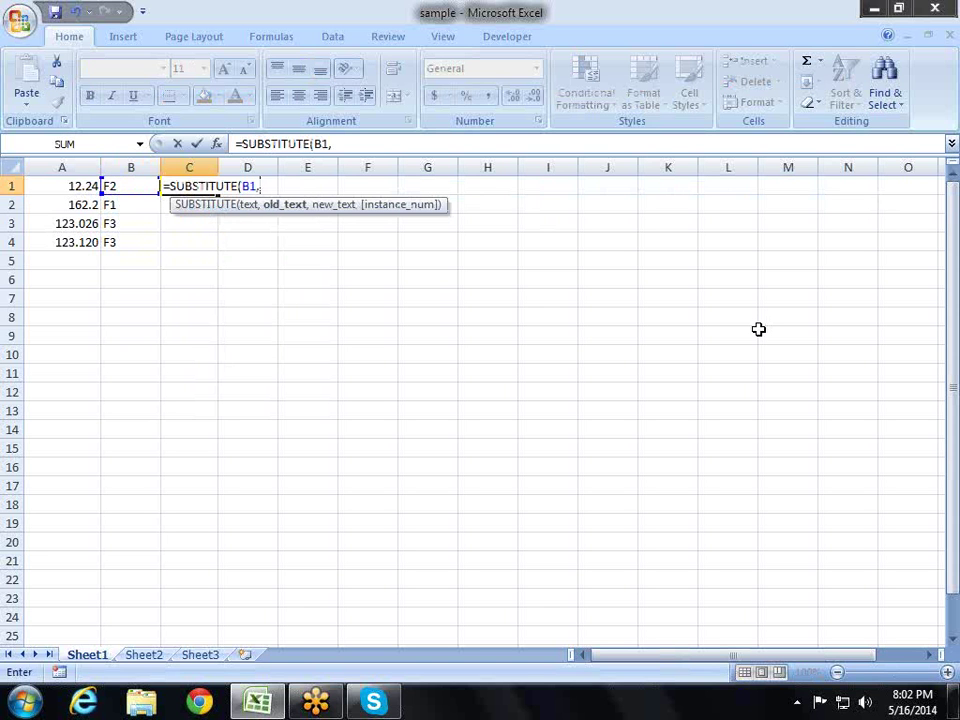
{"action": "type", "text": "\"F\""}
{"action": "type", "text": ","}
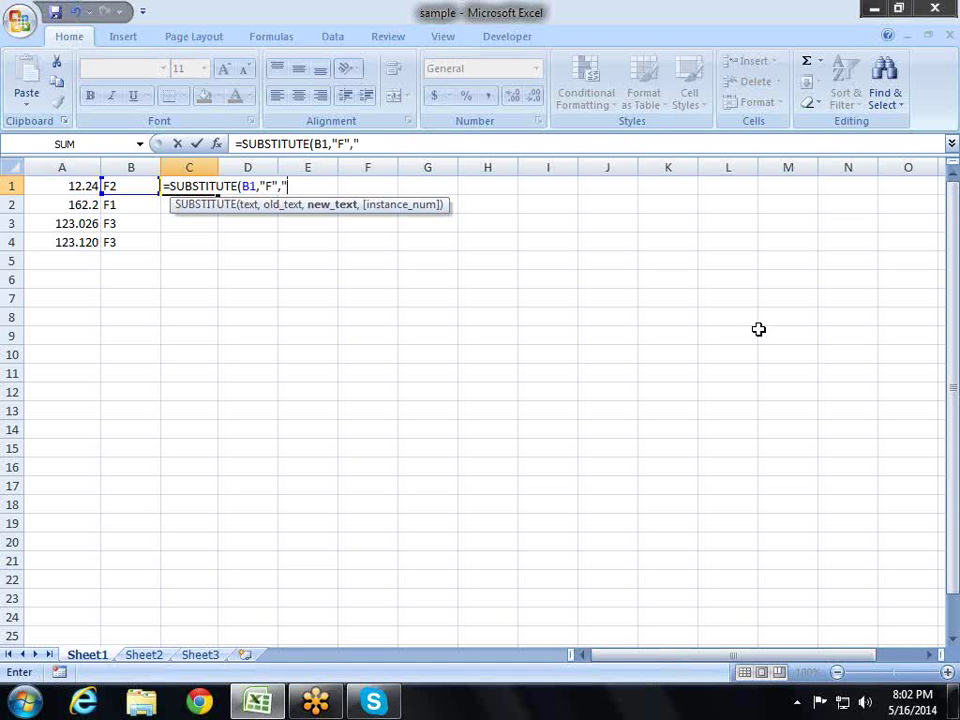
{"action": "type", "text": "\"\","}
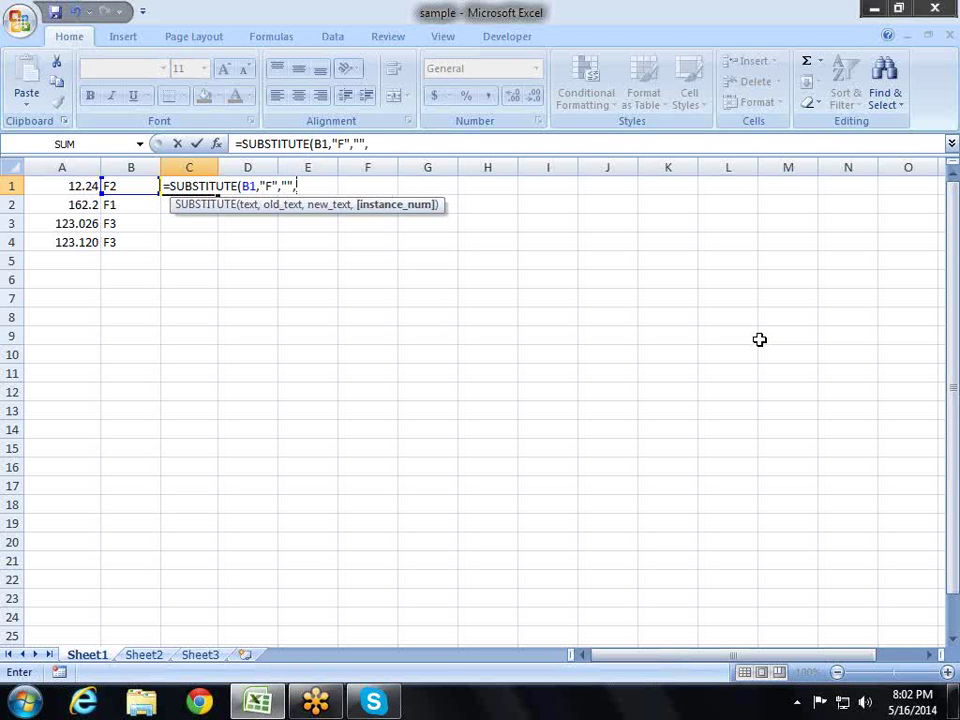
{"action": "key", "text": "BackSpace"}
{"action": "key", "text": "Return"}
{"action": "key", "text": "Up"}
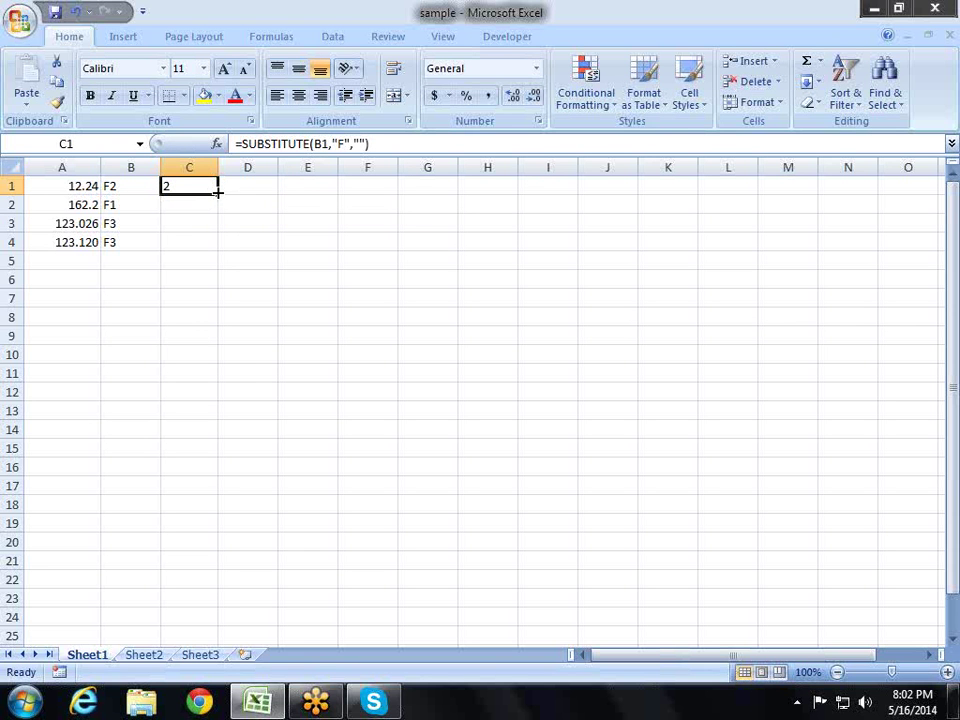
{"action": "left_click_drag", "start_coordinate": [217, 190], "coordinate": [215, 250]}
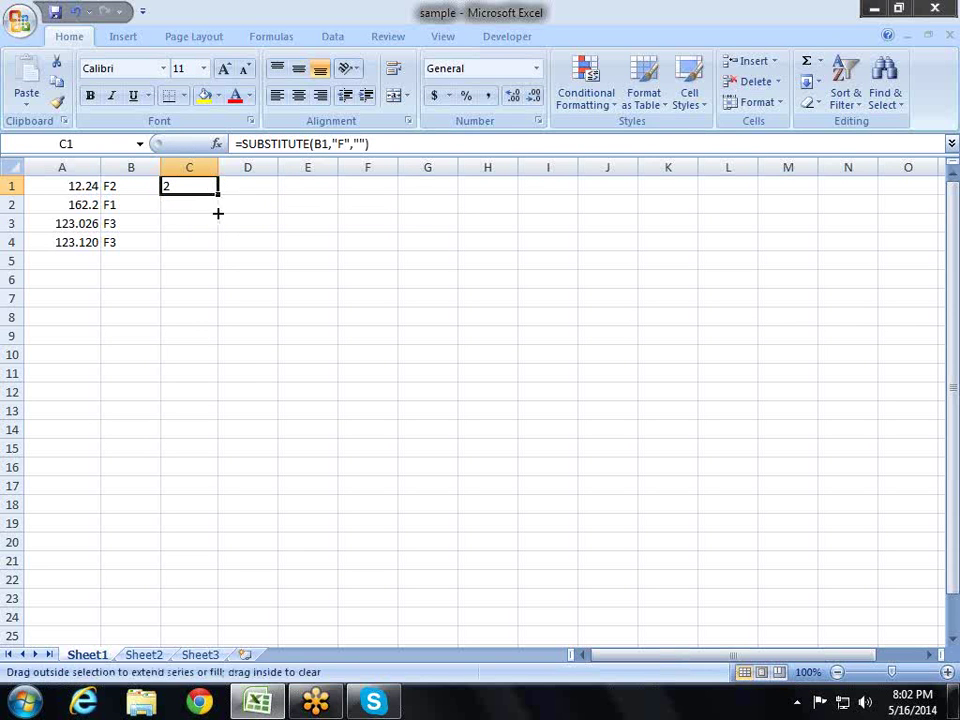
Enter =ROUND(A1,C1) in D1 and fill it down to D4, showing 12.24, 162.20, 123.03, 123.12.
{"action": "left_click", "coordinate": [262, 188]}
{"action": "type", "text": "="}
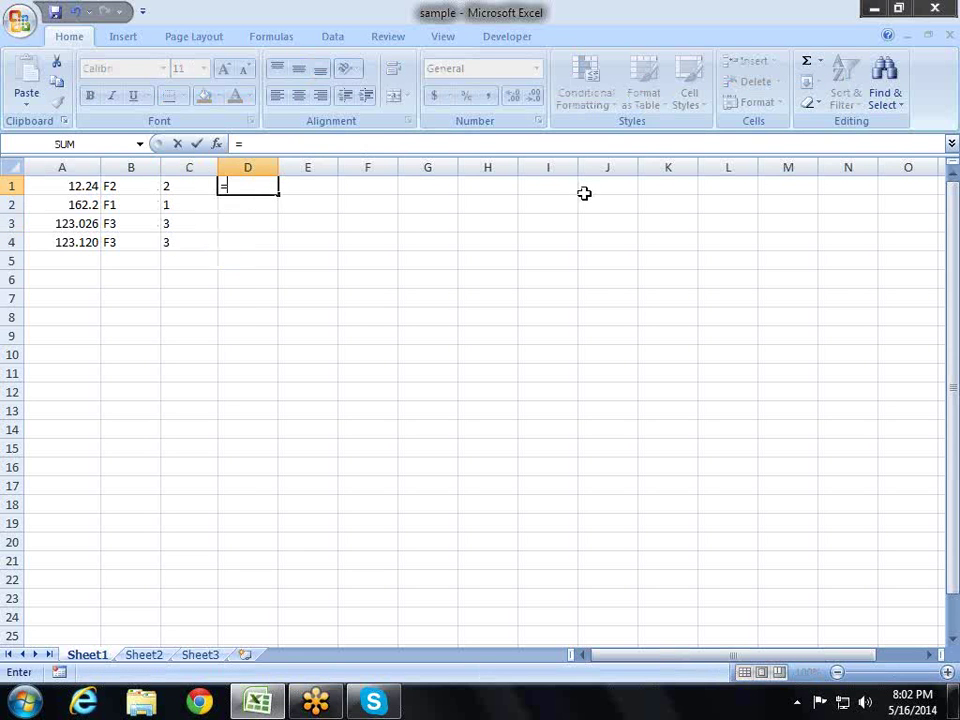
{"action": "type", "text": "rou"}
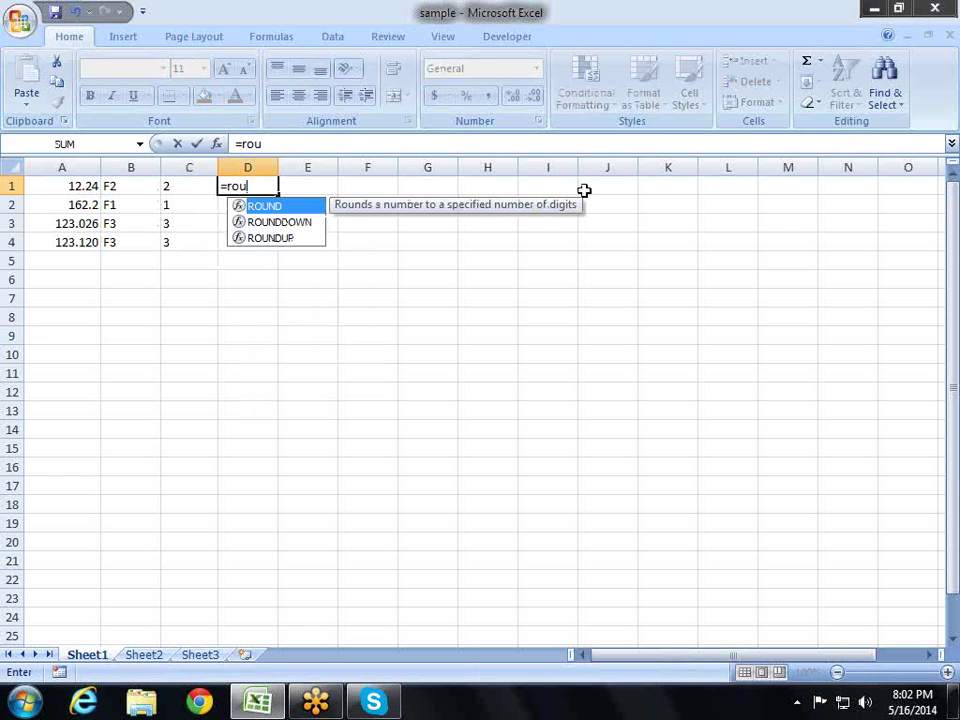
{"action": "key", "text": "Tab"}
{"action": "key", "text": "Left"}
{"action": "key", "text": "Left"}
{"action": "key", "text": "Left"}
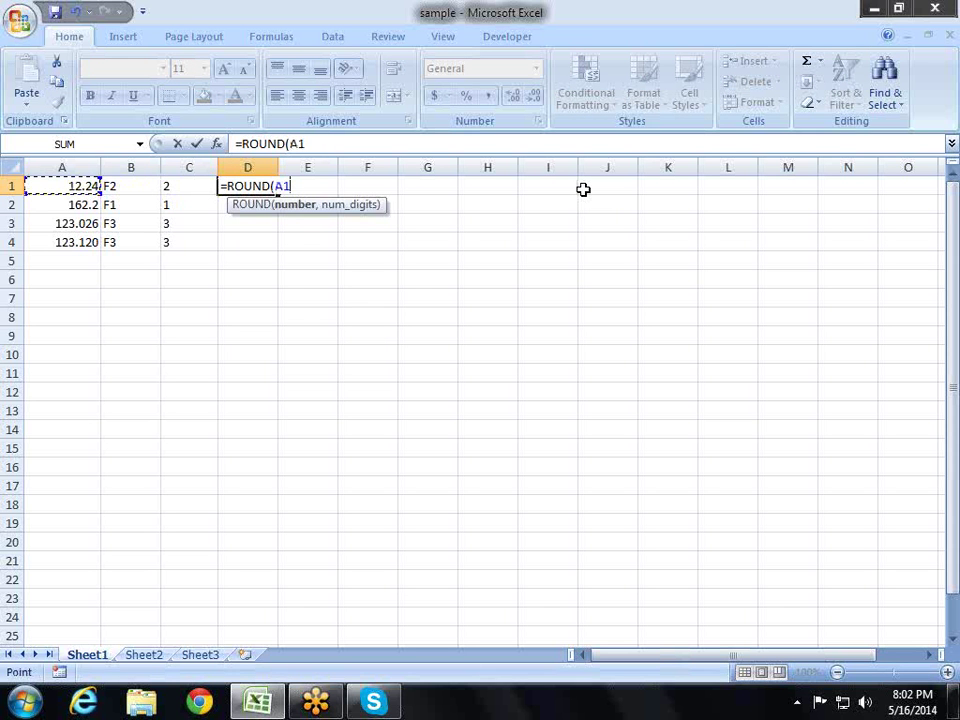
{"action": "type", "text": ","}
{"action": "key", "text": "Left"}
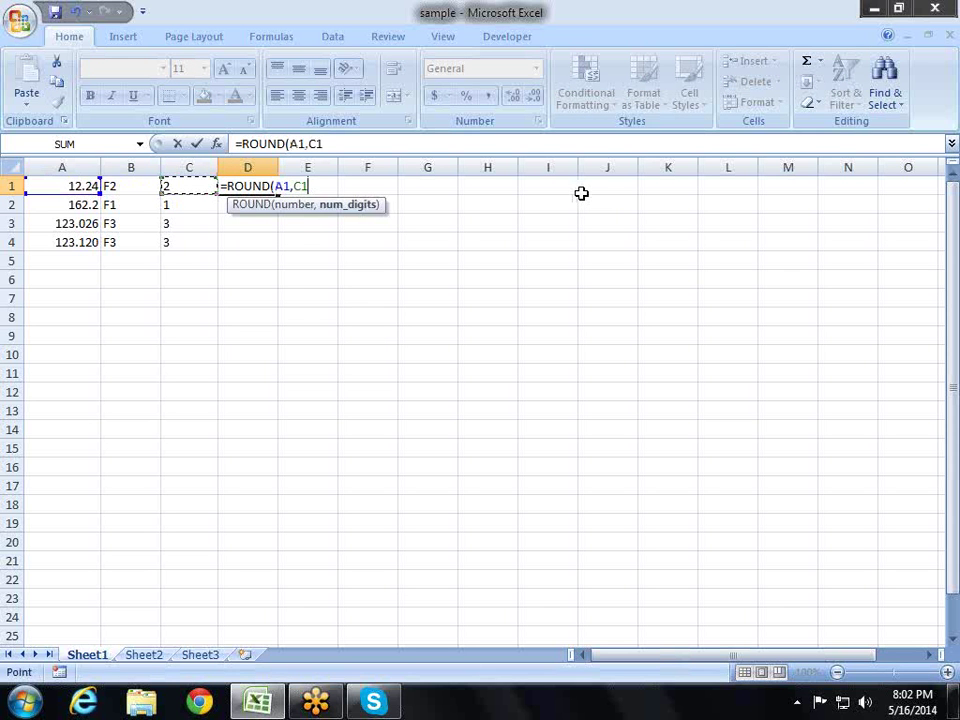
{"action": "type", "text": ")"}
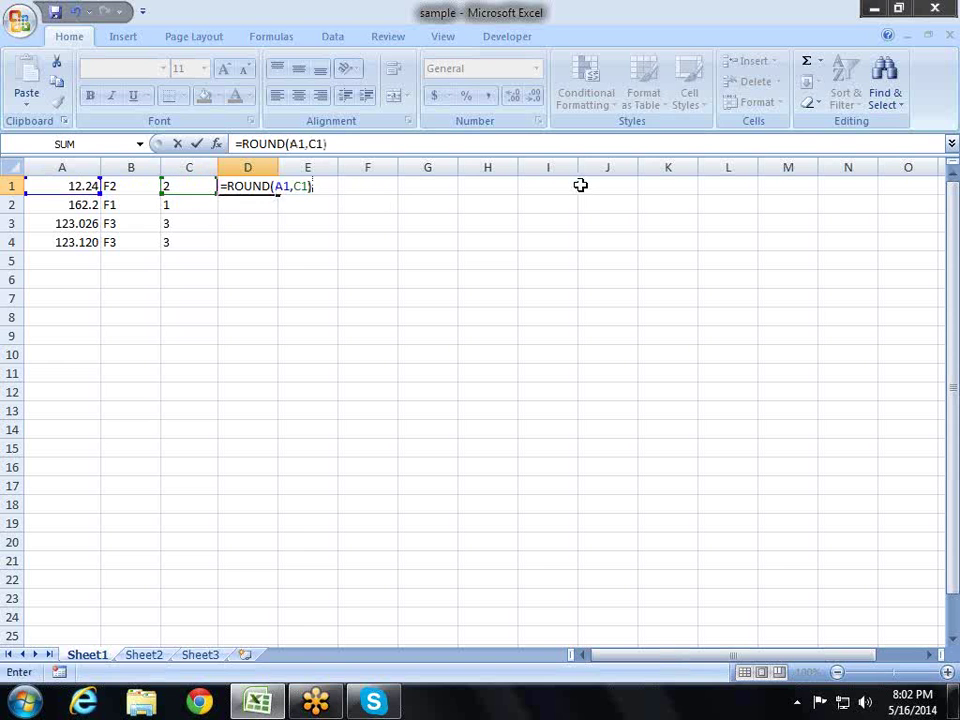
{"action": "key", "text": "Return"}
{"action": "key", "text": "Up"}
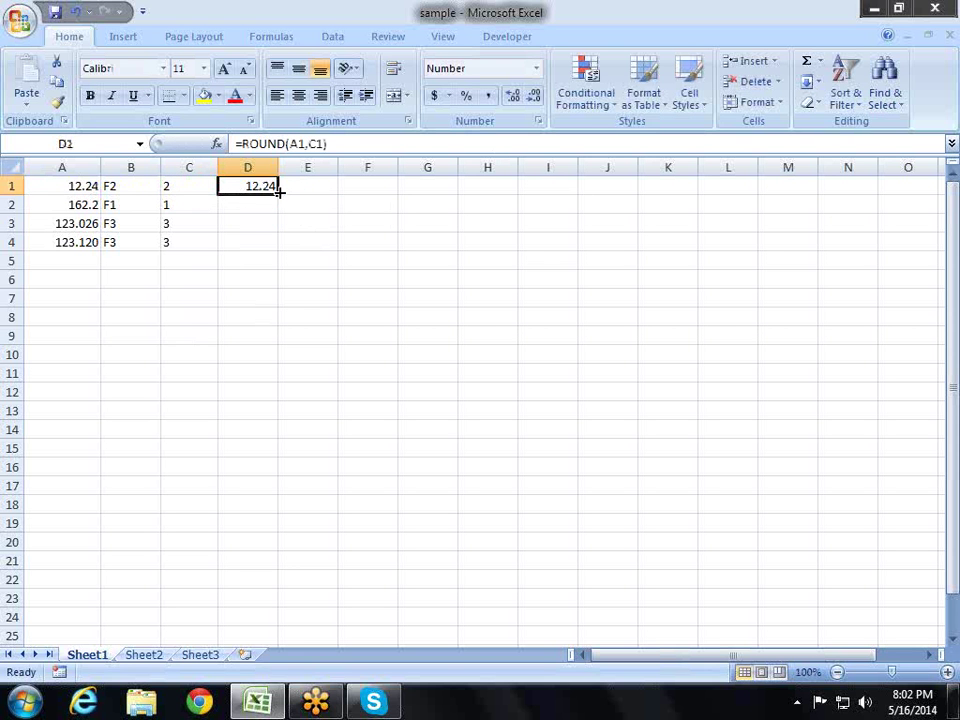
{"action": "left_click_drag", "start_coordinate": [279, 192], "coordinate": [279, 245]}
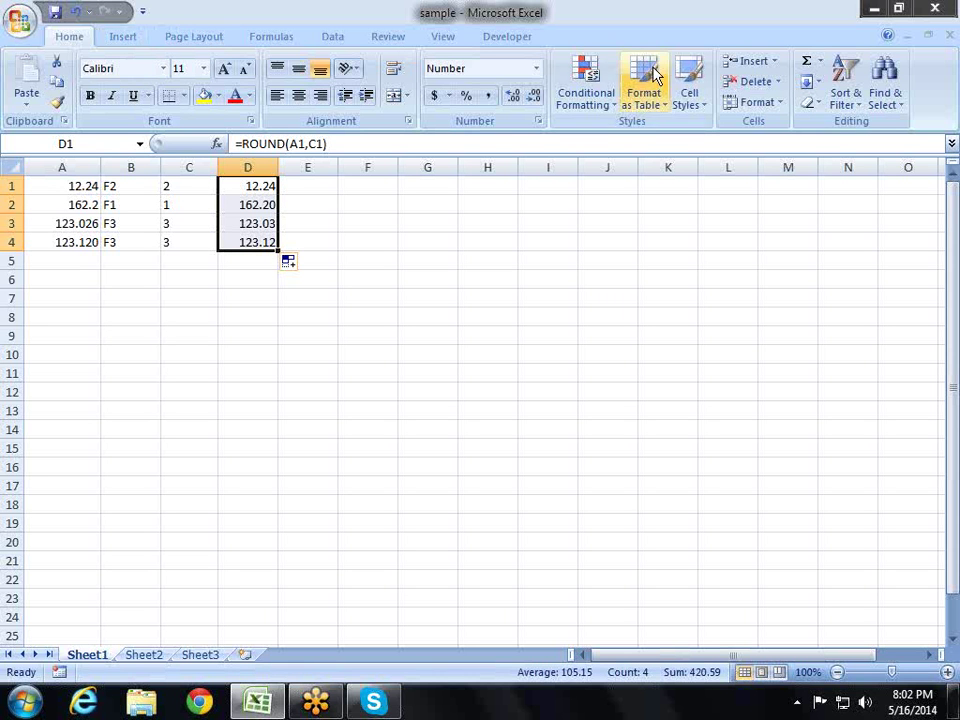
Apply the General number format to D1:D4 so they show 12.24, 162.2, 123.026, 123.12.
{"action": "left_click", "coordinate": [538, 70]}
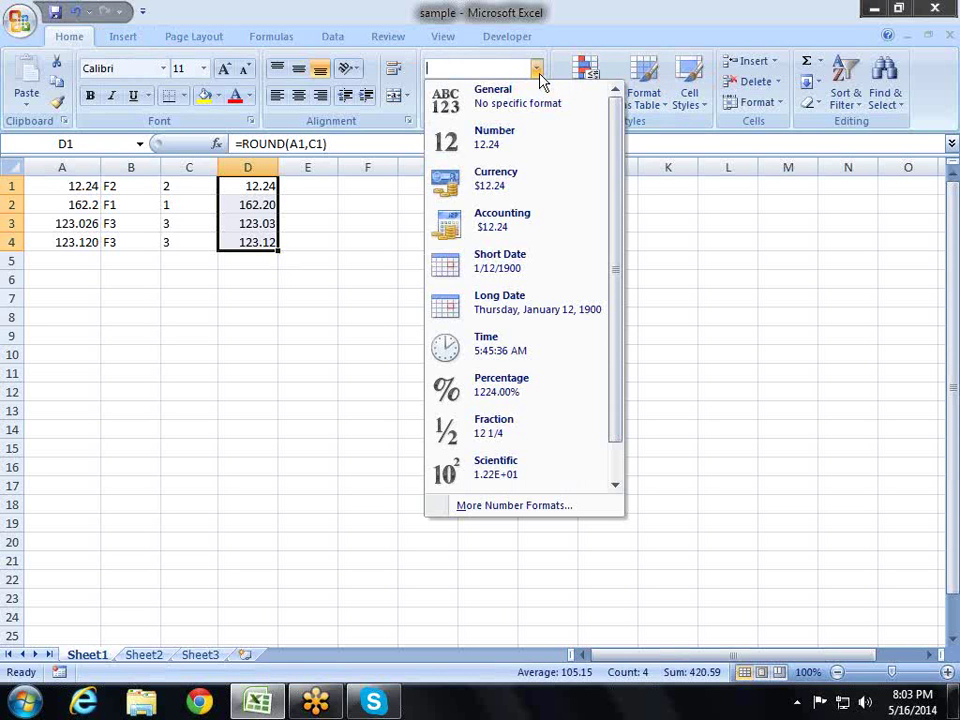
{"action": "left_click", "coordinate": [530, 110]}
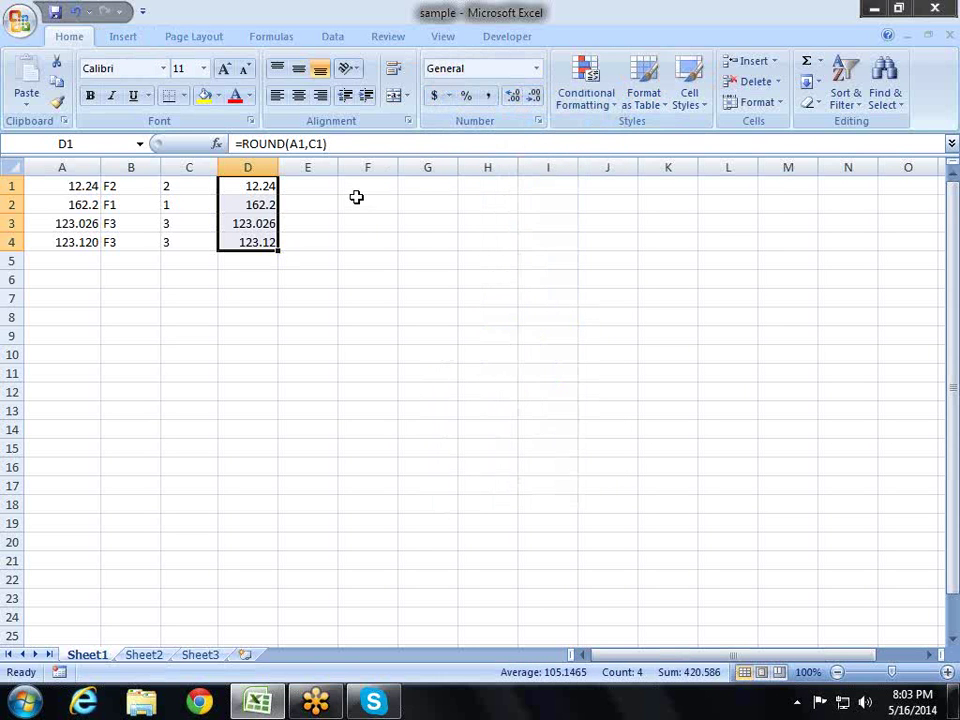
{"action": "left_click", "coordinate": [356, 200]}
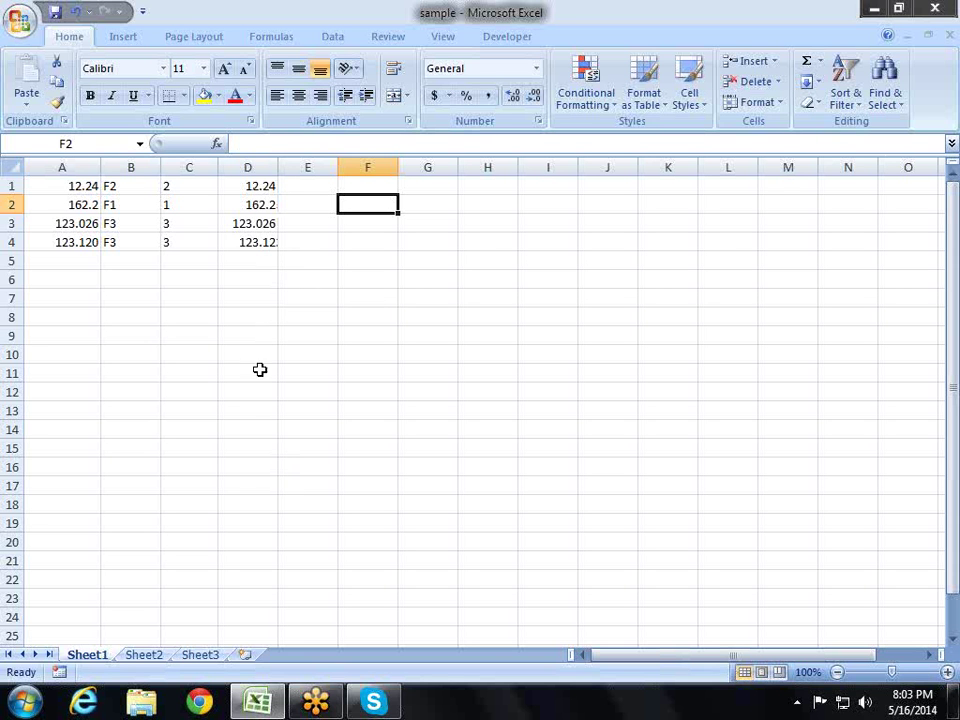
Add AutoSum totals in D5 (420.59) and A5 (420.62).
{"action": "left_click", "coordinate": [266, 262]}
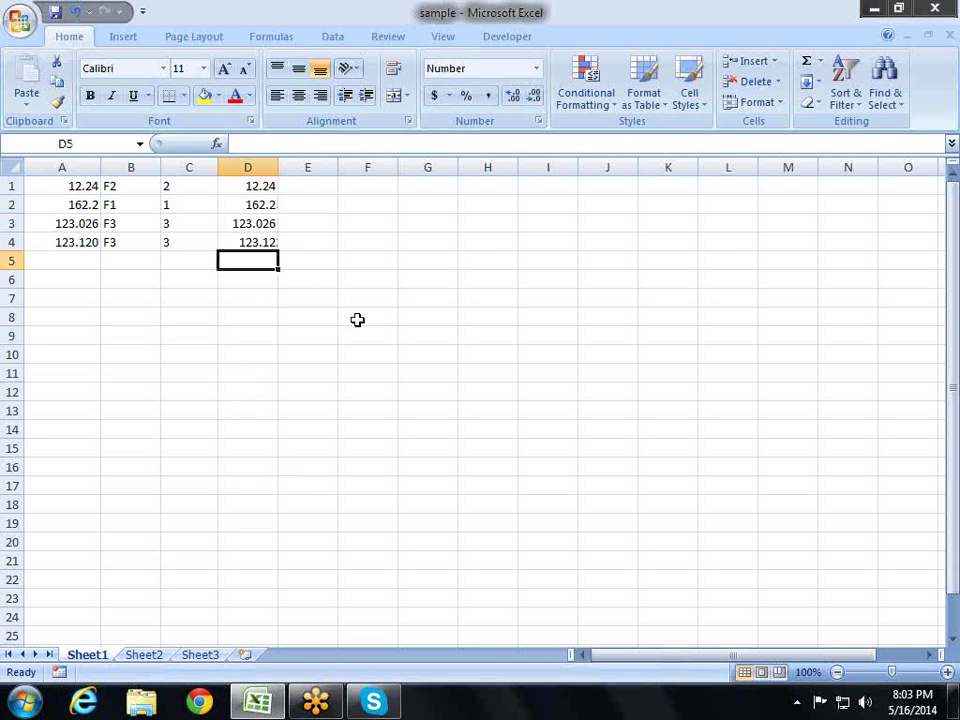
{"action": "key", "text": "alt+equal"}
{"action": "key", "text": "Return"}
{"action": "key", "text": "Up"}
{"action": "key", "text": "Left"}
{"action": "key", "text": "Left"}
{"action": "key", "text": "Left"}
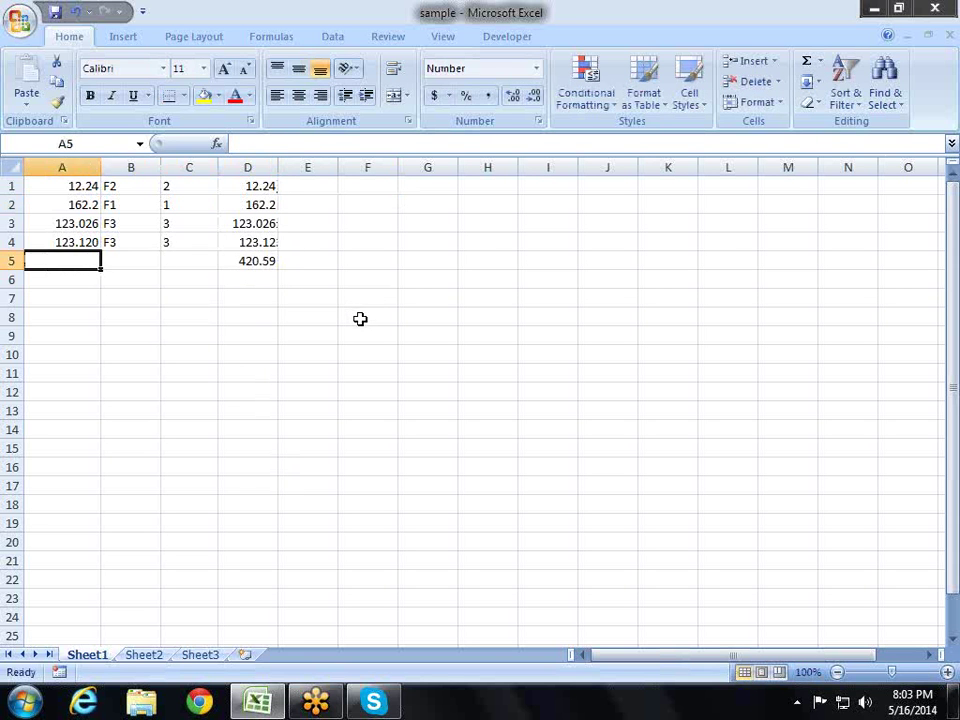
{"action": "key", "text": "alt+equal"}
{"action": "key", "text": "Return"}
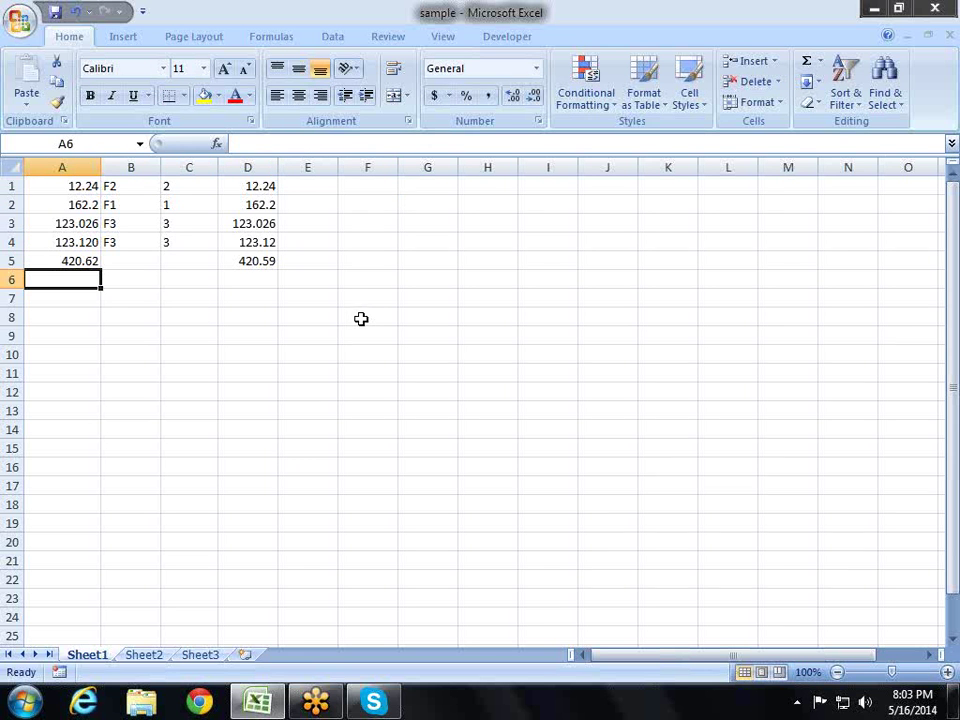
Review the row 5 totals and the CELL, SUBSTITUTE and ROUND formulas in row 1.
{"action": "key", "text": "Up"}
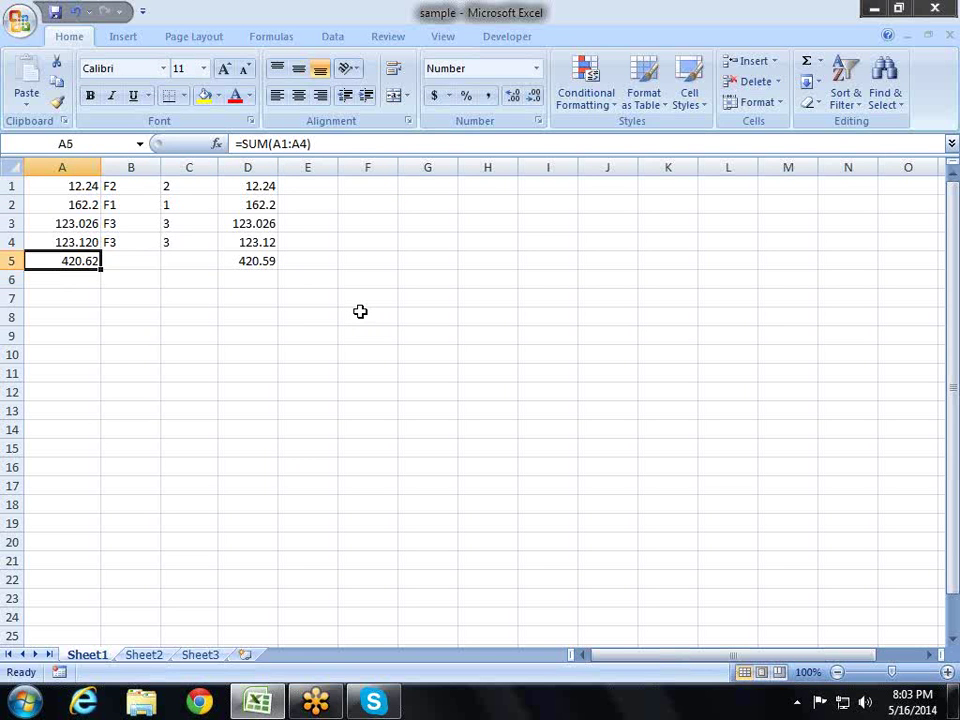
{"action": "key", "text": "Right"}
{"action": "key", "text": "Right"}
{"action": "key", "text": "Right"}
{"action": "key", "text": "Left"}
{"action": "key", "text": "Left"}
{"action": "key", "text": "Left"}
{"action": "key", "text": "Right"}
{"action": "key", "text": "Right"}
{"action": "key", "text": "Right"}
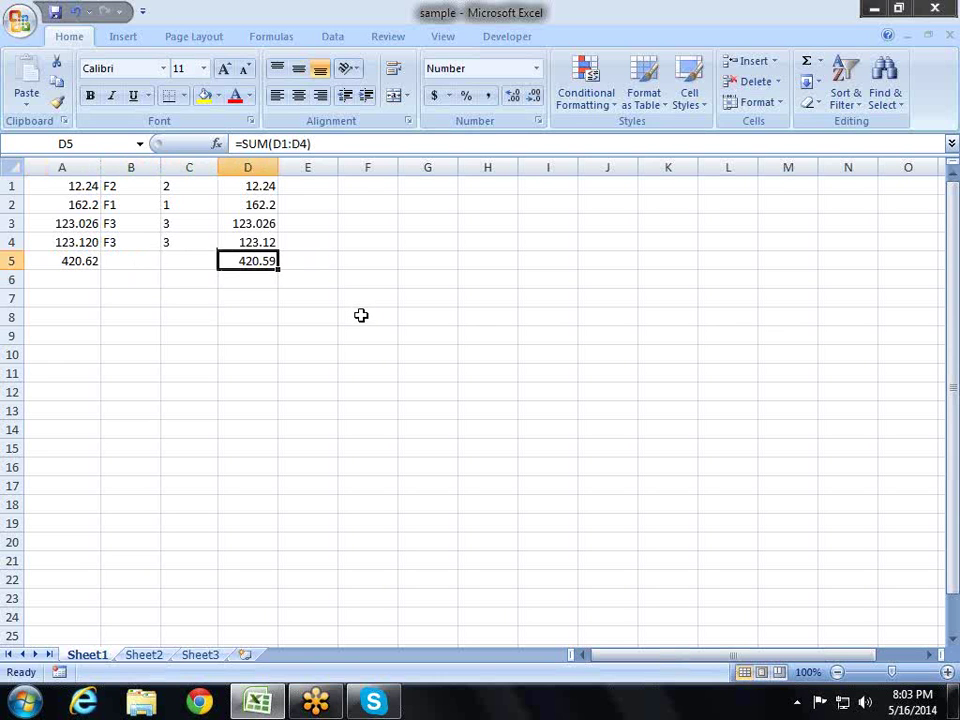
{"action": "key", "text": "Up"}
{"action": "key", "text": "Up"}
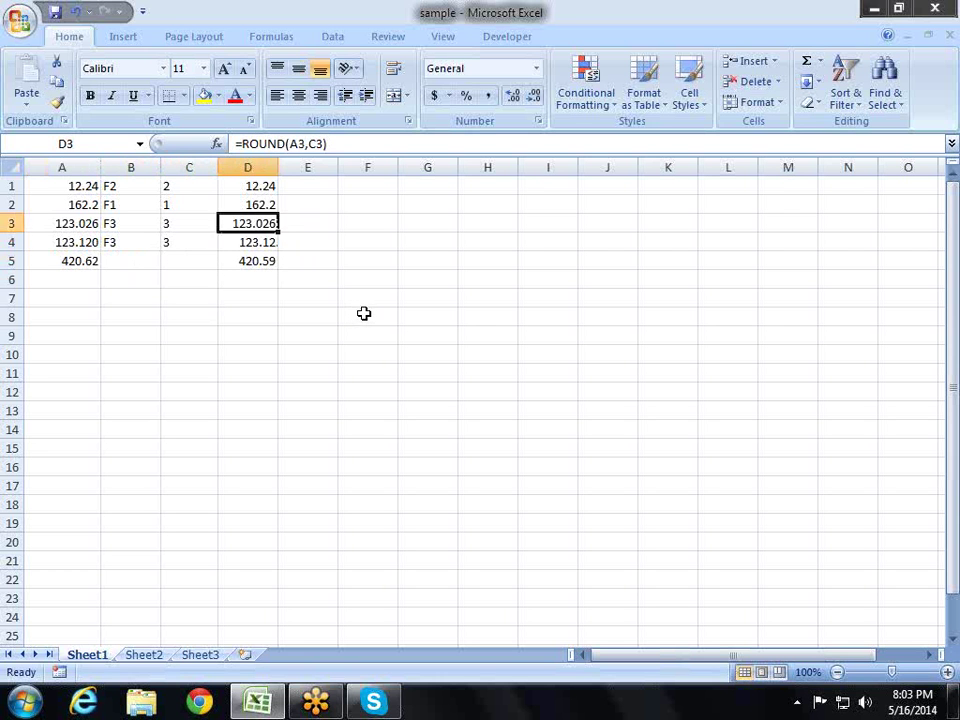
{"action": "key", "text": "Up"}
{"action": "key", "text": "Up"}
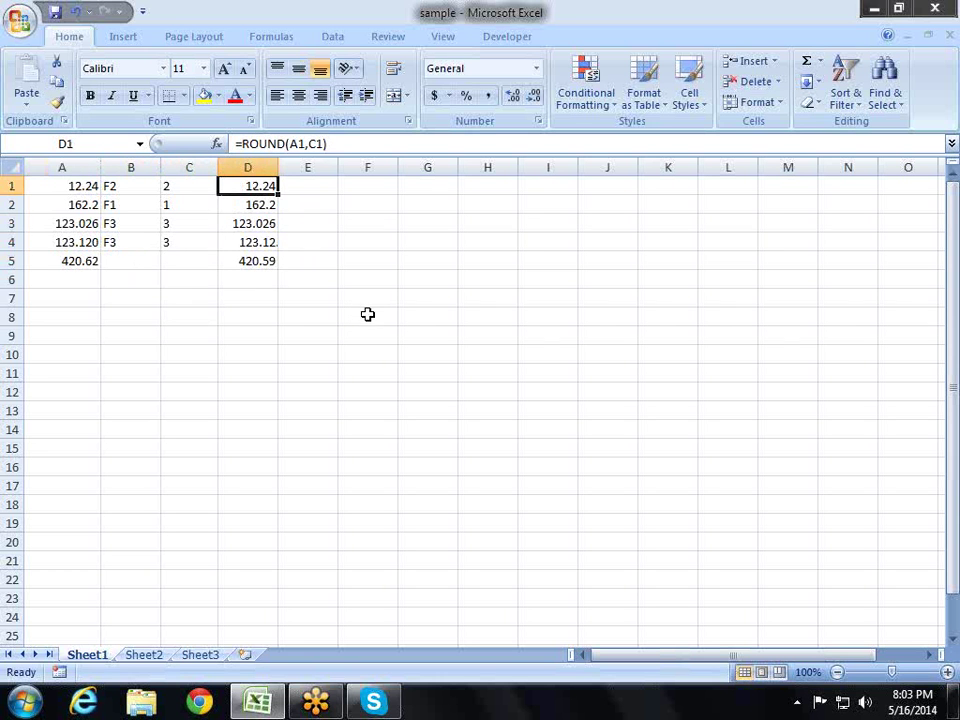
{"action": "key", "text": "Left"}
{"action": "key", "text": "Left"}
{"action": "key", "text": "Right"}
{"action": "key", "text": "Right"}
{"action": "key", "text": "Left"}
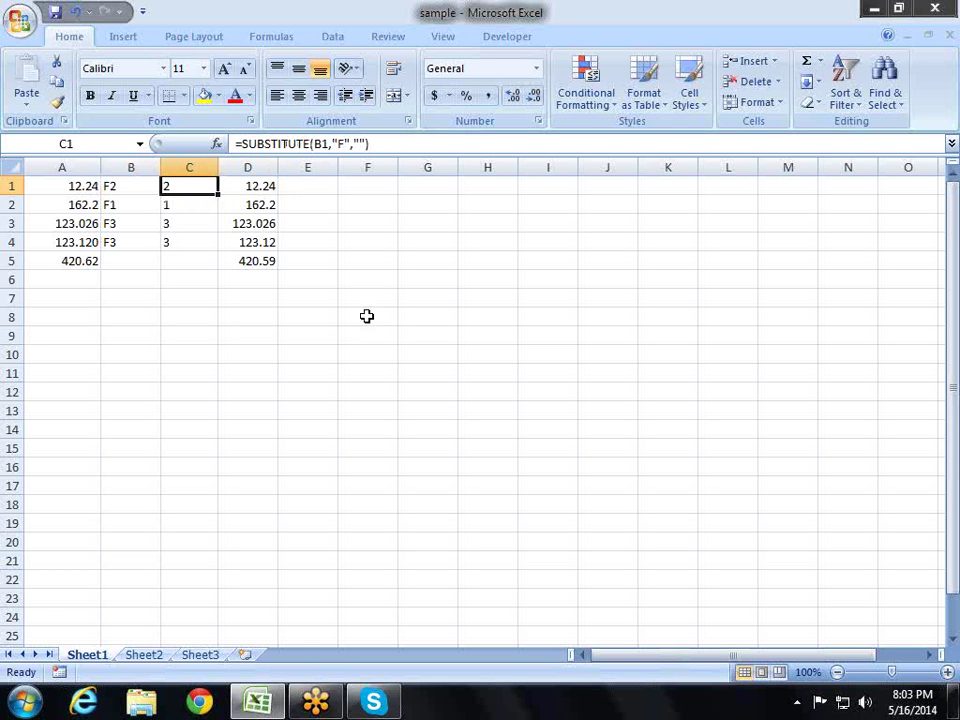
{"action": "key", "text": "Left"}
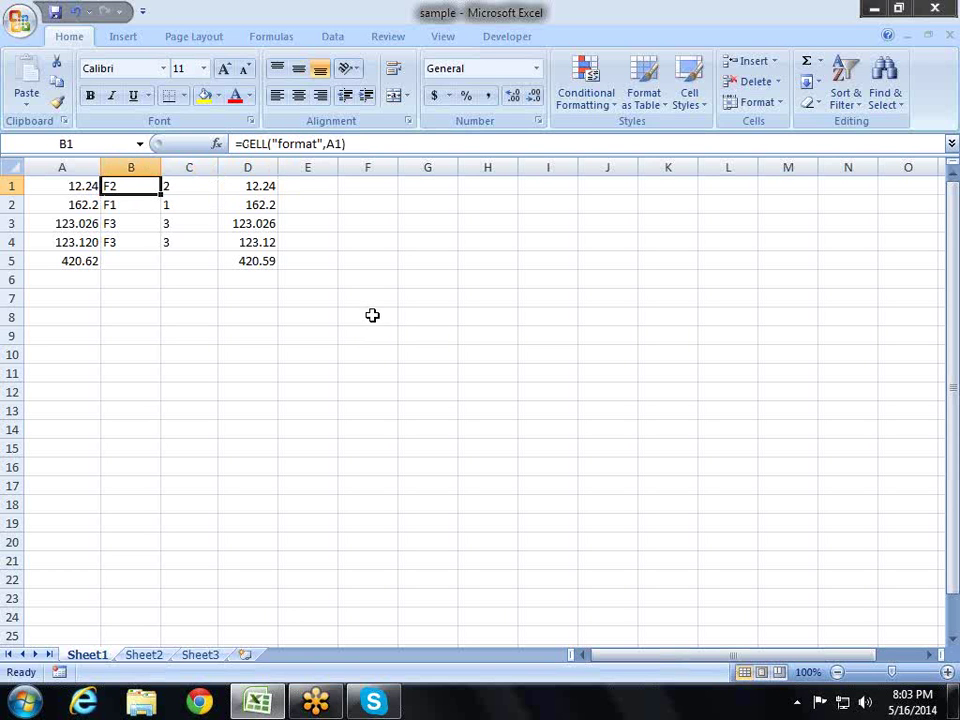
Evaluate the CELL part of B1's formula with F9, then open and close Excel Help.
{"action": "key", "text": "F2"}
{"action": "key", "text": "shift+Left"}
{"action": "key", "text": "shift+Left"}
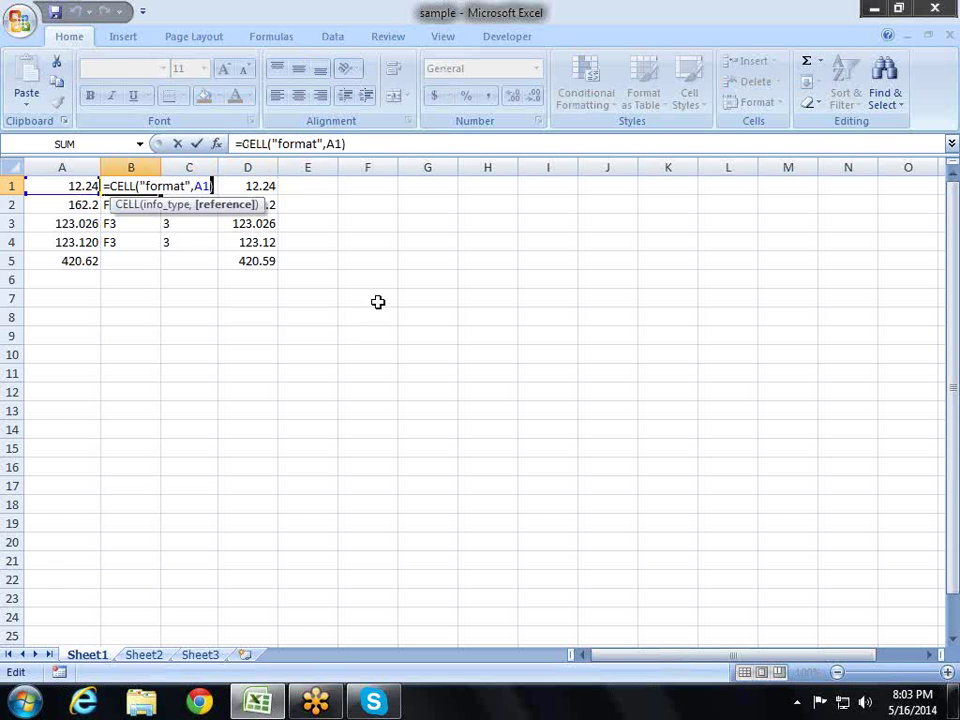
{"action": "key", "text": "shift+Left"}
{"action": "key", "text": "shift+Left"}
{"action": "key", "text": "shift+Left"}
{"action": "key", "text": "shift+Left"}
{"action": "key", "text": "shift+Left"}
{"action": "key", "text": "shift+Left"}
{"action": "key", "text": "shift+Left"}
{"action": "key", "text": "shift+Left"}
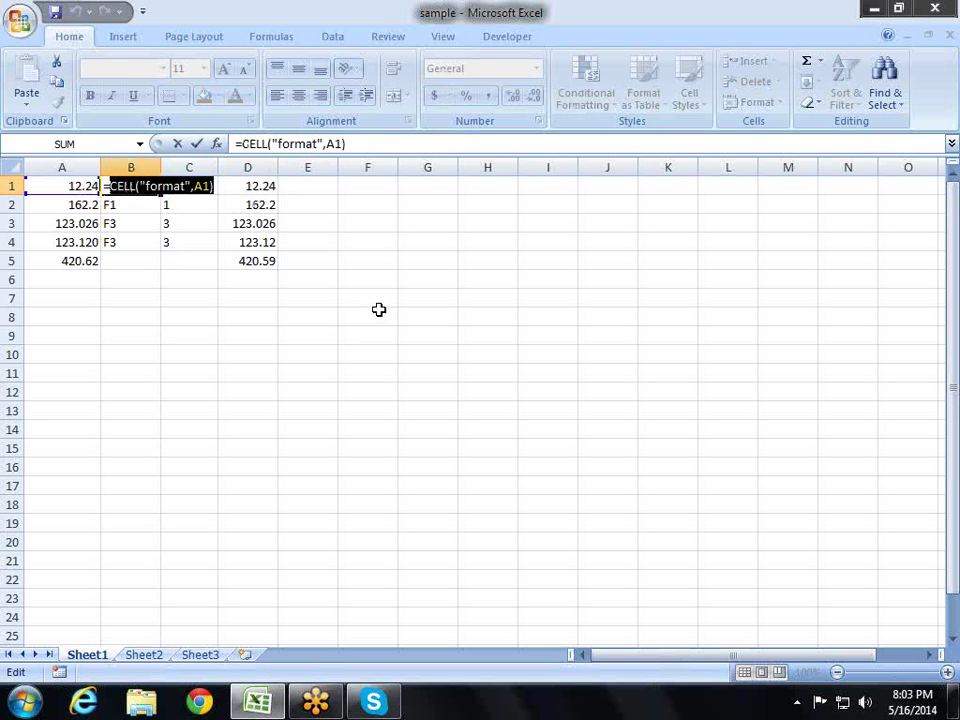
{"action": "key", "text": "F9"}
{"action": "key", "text": "Tab"}
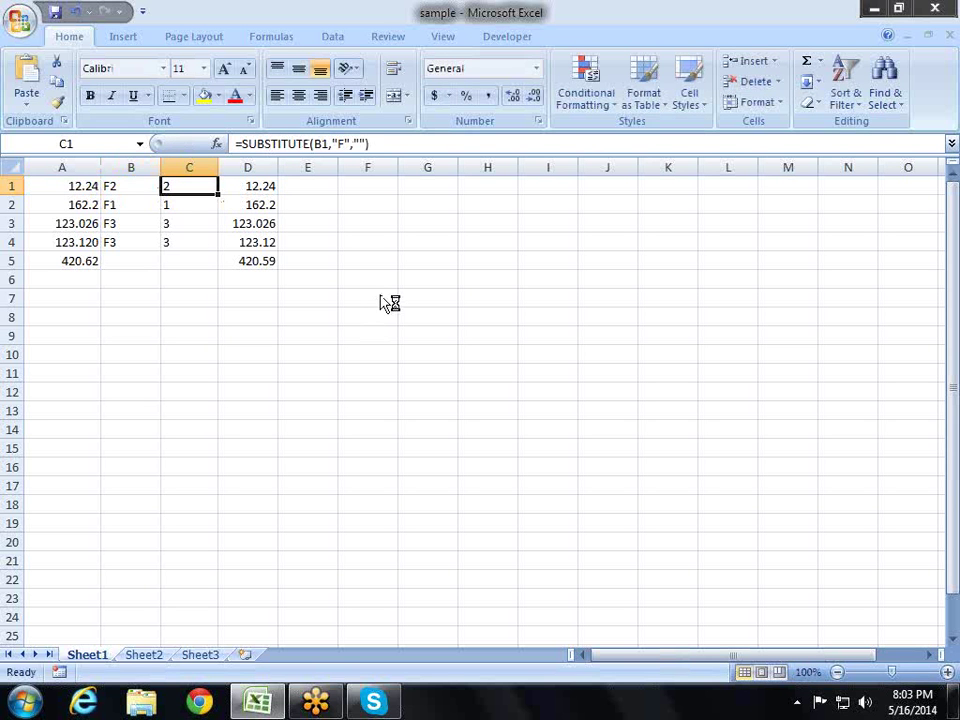
{"action": "key", "text": "F1"}
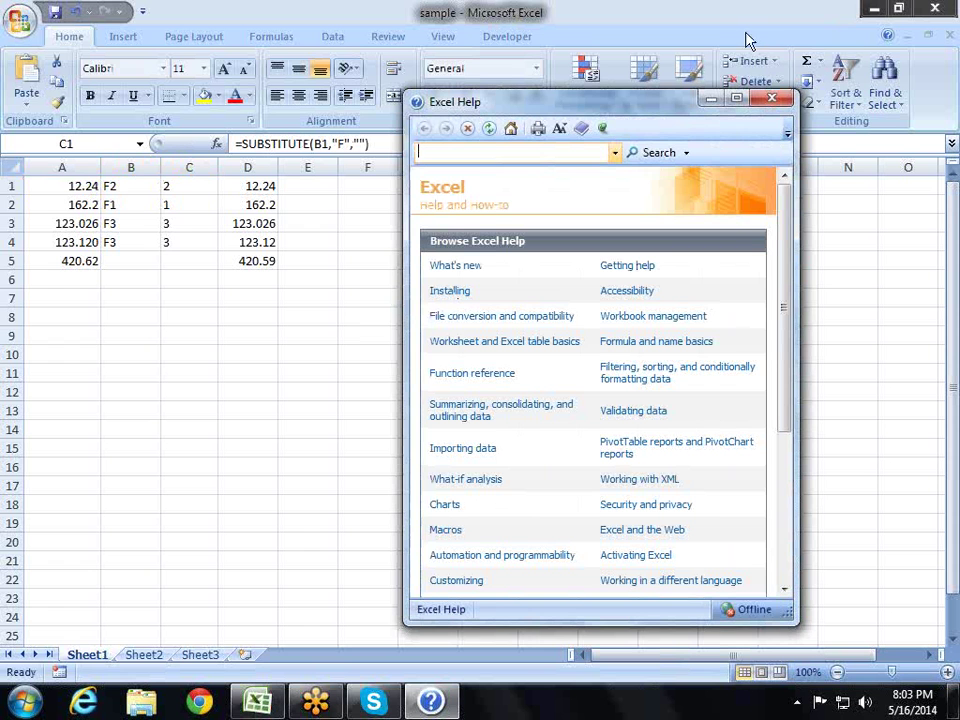
{"action": "left_click", "coordinate": [778, 96]}
Replace B1 in C1's formula with CELL("format",A1), still returning 2.
{"action": "key", "text": "F2"}
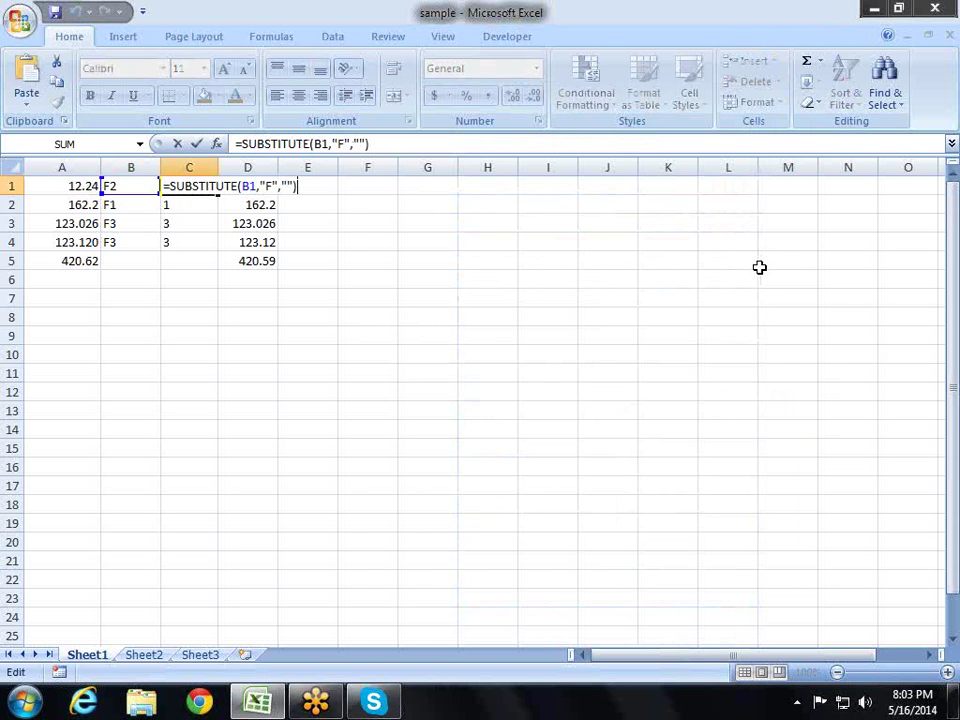
{"action": "key", "text": "Left"}
{"action": "key", "text": "Left"}
{"action": "key", "text": "Left"}
{"action": "key", "text": "shift+Left"}
{"action": "key", "text": "shift+Left"}
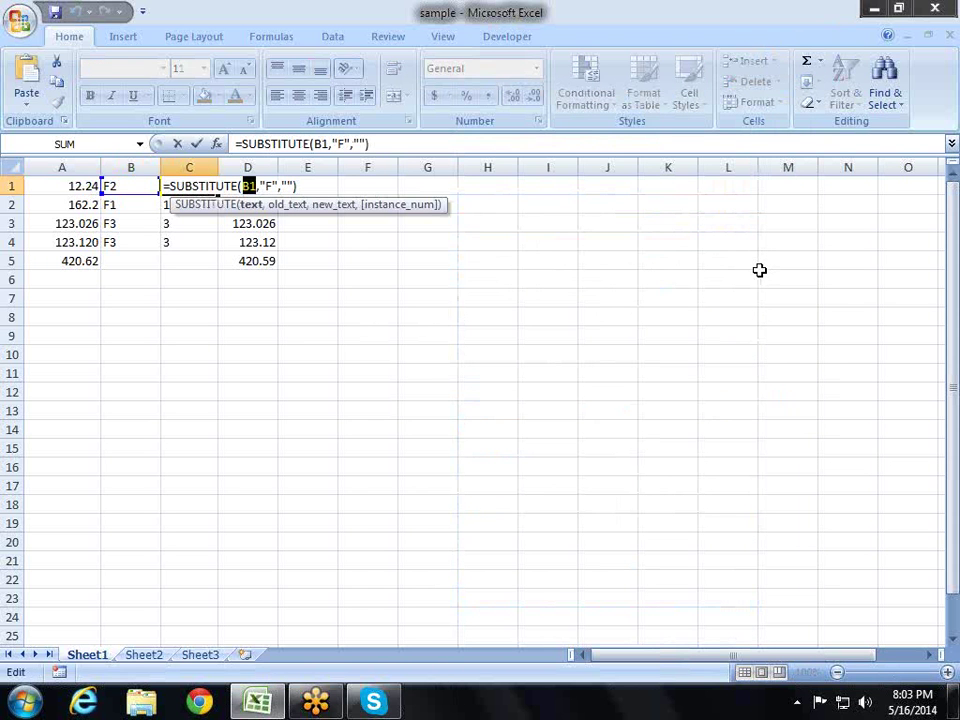
{"action": "type", "text": "CELL(\"format\",A1)"}
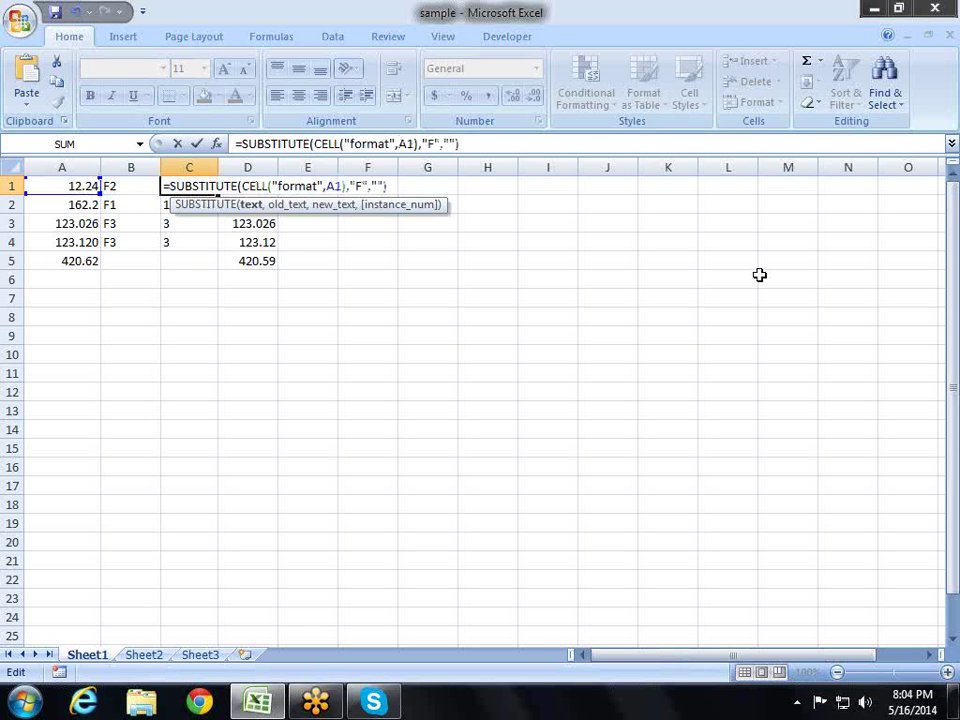
{"action": "key", "text": "Return"}
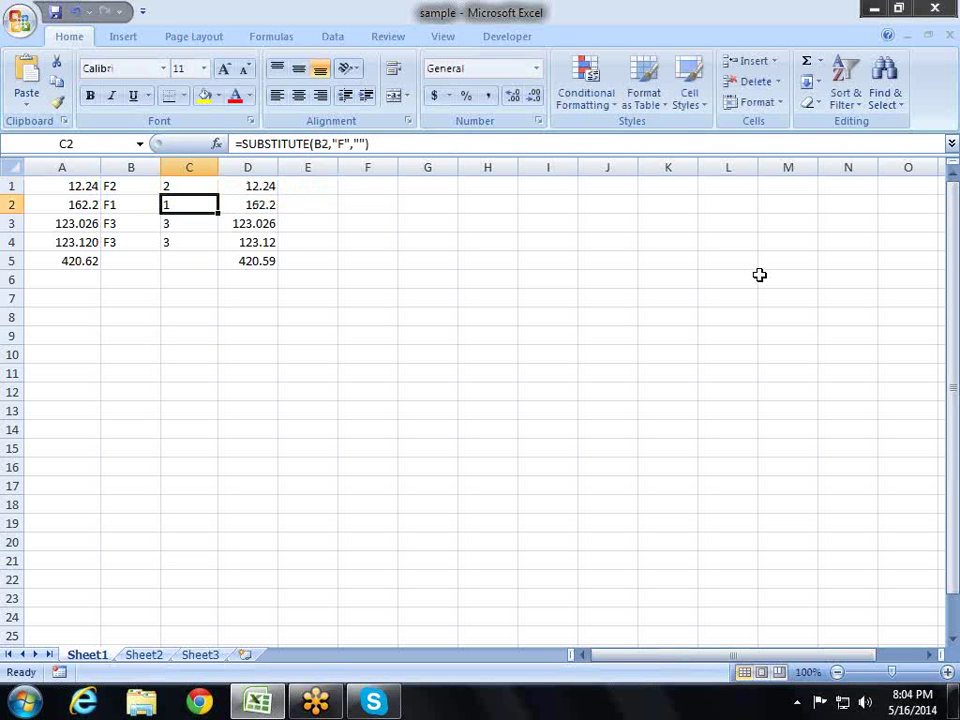
{"action": "key", "text": "Up"}
Select the SUBSTITUTE expression in C1's formula, then leave C1 unchanged.
{"action": "key", "text": "F2"}
{"action": "key", "text": "shift+Left"}
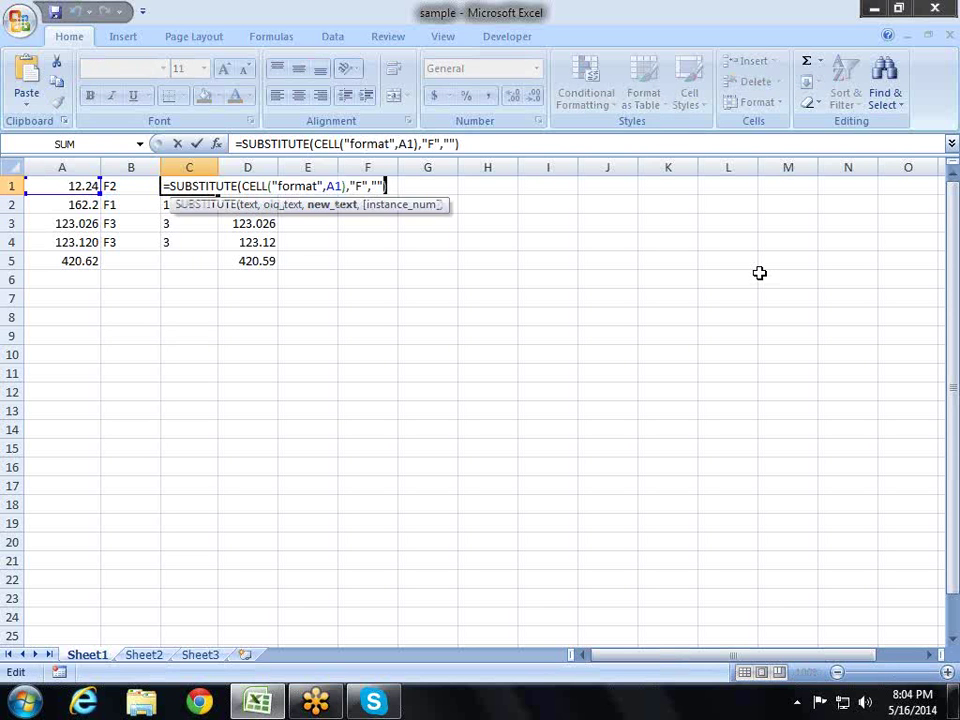
{"action": "key", "text": "shift+Left"}
{"action": "key", "text": "shift+Left"}
{"action": "key", "text": "shift+Left"}
{"action": "key", "text": "shift+Left"}
{"action": "key", "text": "shift+Left"}
{"action": "key", "text": "shift+Left"}
{"action": "key", "text": "shift+Left"}
{"action": "key", "text": "shift+Left"}
{"action": "key", "text": "shift+Left"}
{"action": "key", "text": "shift+Left"}
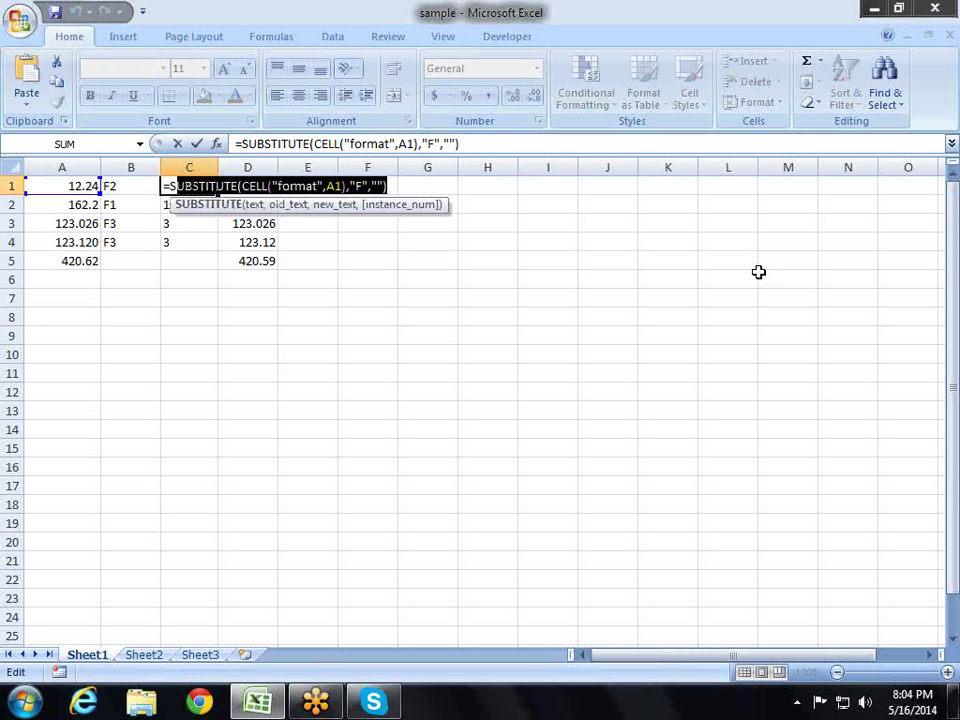
{"action": "key", "text": "shift+Left"}
{"action": "key", "text": "ctrl+c"}
{"action": "key", "text": "Escape"}
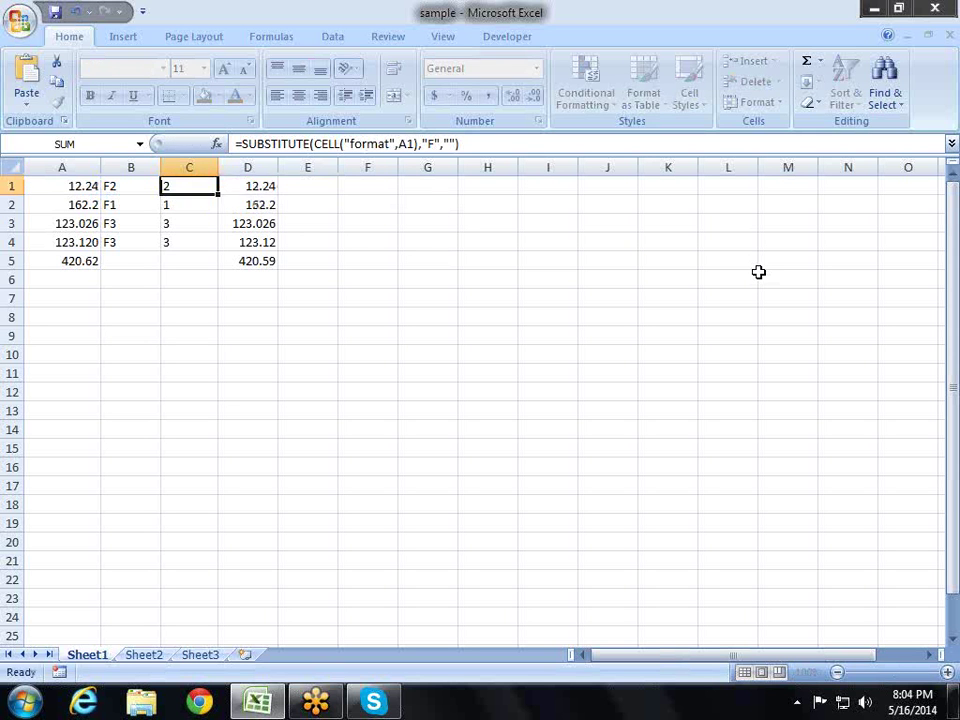
{"action": "key", "text": "Right"}
Replace C1 in D1's ROUND formula with the pasted SUBSTITUTE(CELL("format",A1),"F","") expression.
{"action": "key", "text": "F2"}
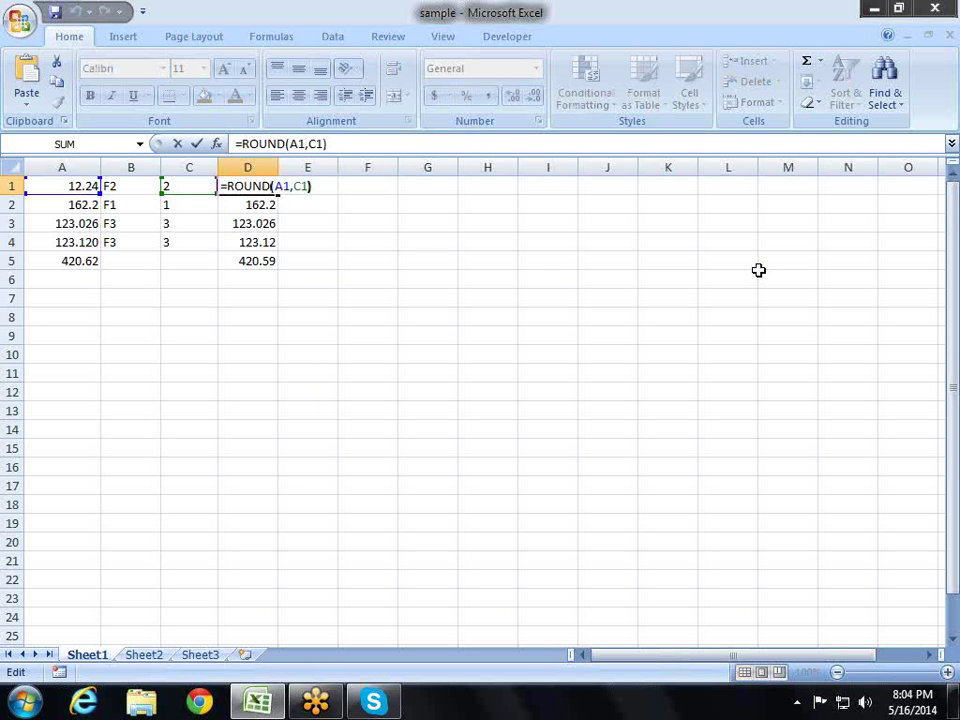
{"action": "key", "text": "Right"}
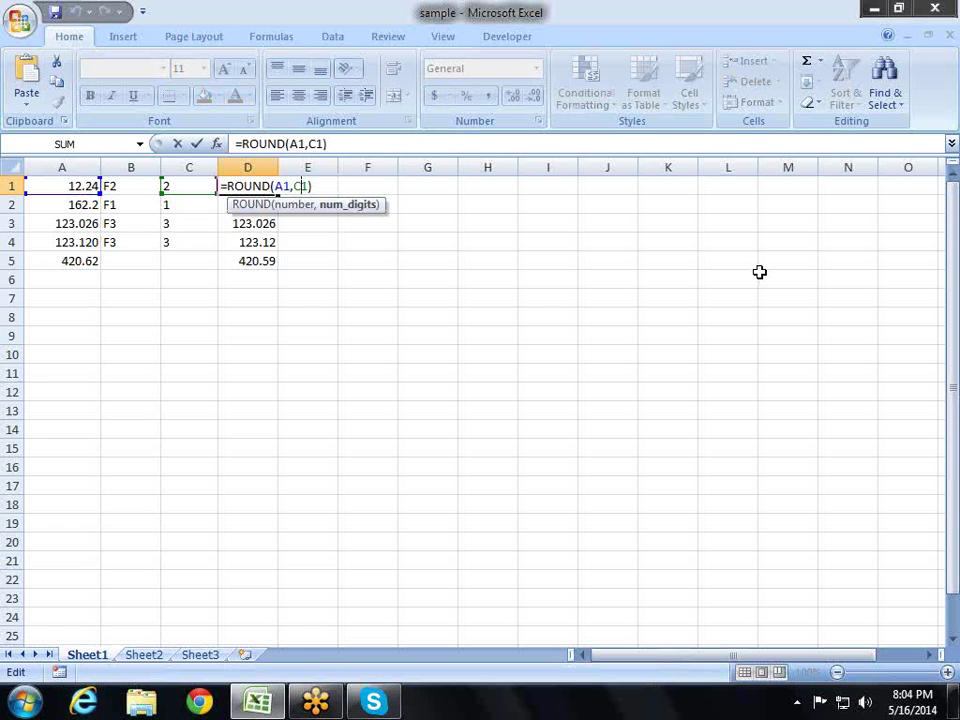
{"action": "key", "text": "shift+Right"}
{"action": "key", "text": "shift+Right"}
{"action": "key", "text": "ctrl+v"}
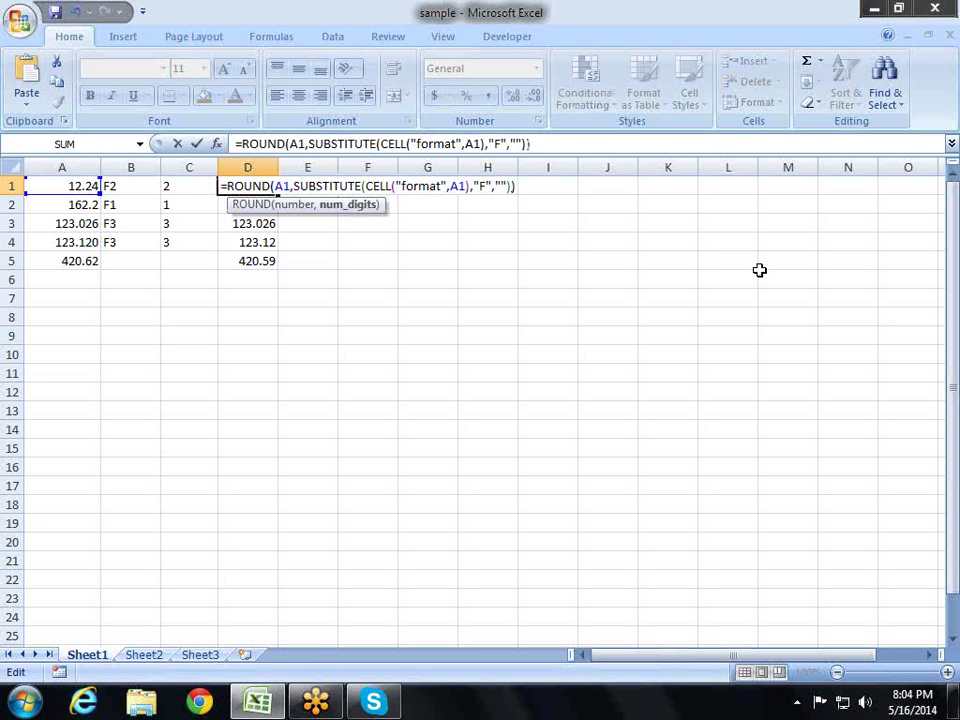
{"action": "key", "text": "Return"}
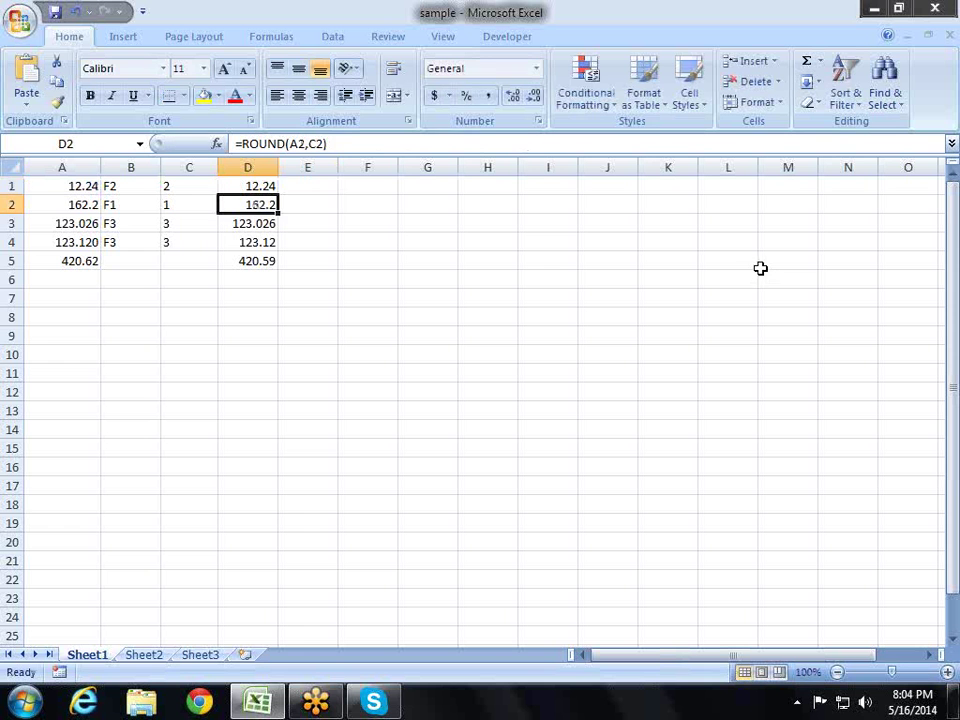
{"action": "key", "text": "Up"}
Copy D1's combined ROUND formula into D2:D4.
{"action": "key", "text": "ctrl+c"}
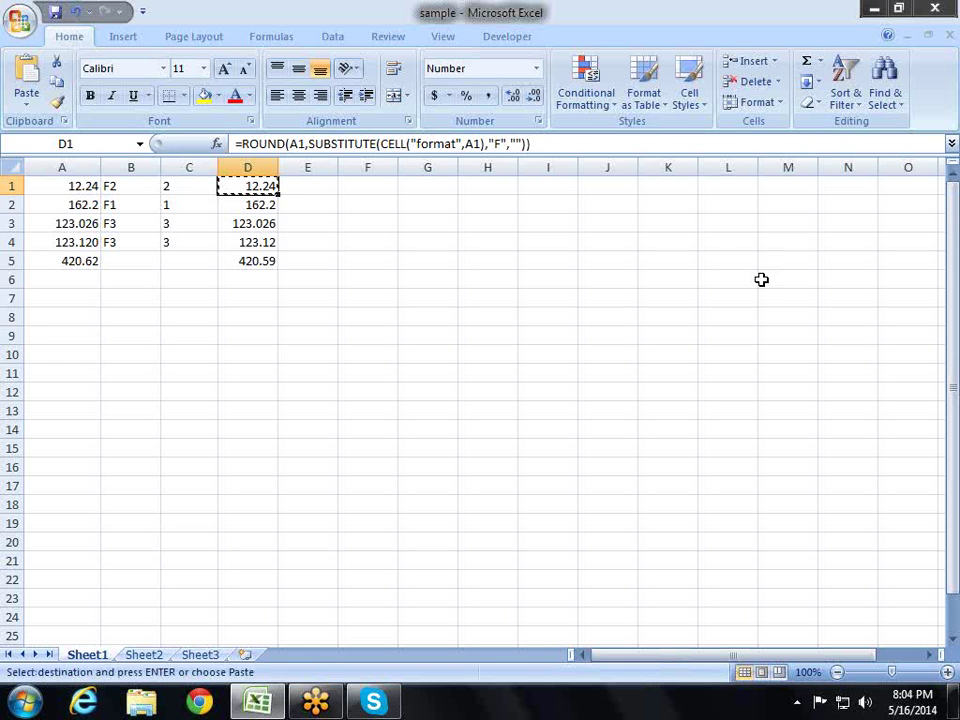
{"action": "key", "text": "Down"}
{"action": "key", "text": "shift+Down"}
{"action": "key", "text": "shift+Down"}
{"action": "key", "text": "shift+Down"}
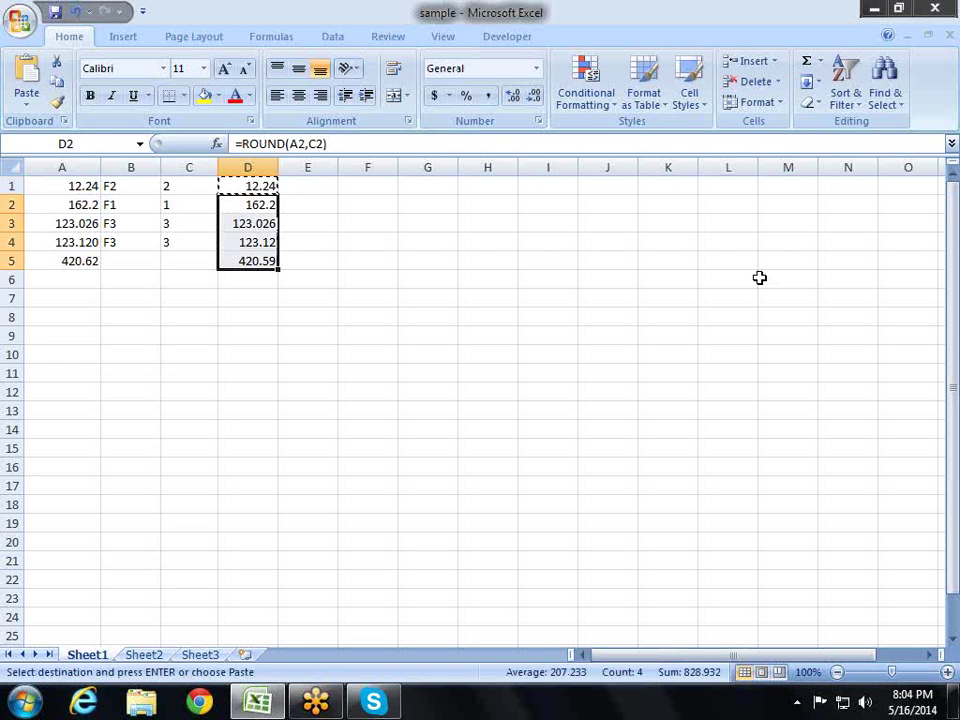
{"action": "key", "text": "shift+Up"}
{"action": "key", "text": "ctrl+v"}
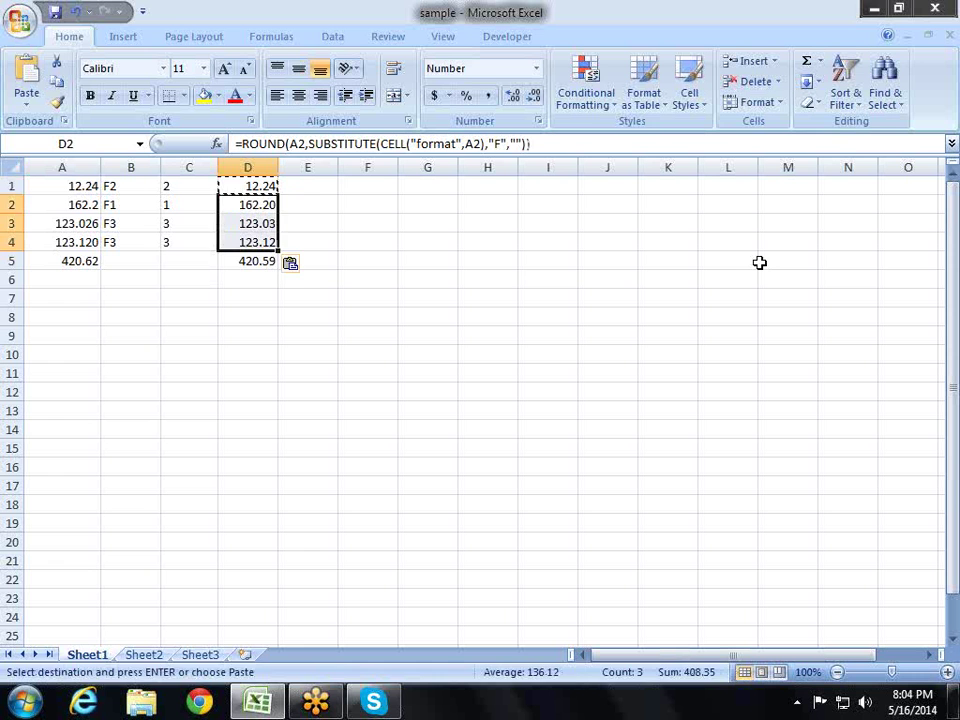
{"action": "key", "text": "Escape"}
Delete the D5 total and set D1:D4 to General number format.
{"action": "key", "text": "Down"}
{"action": "key", "text": "Down"}
{"action": "key", "text": "Down"}
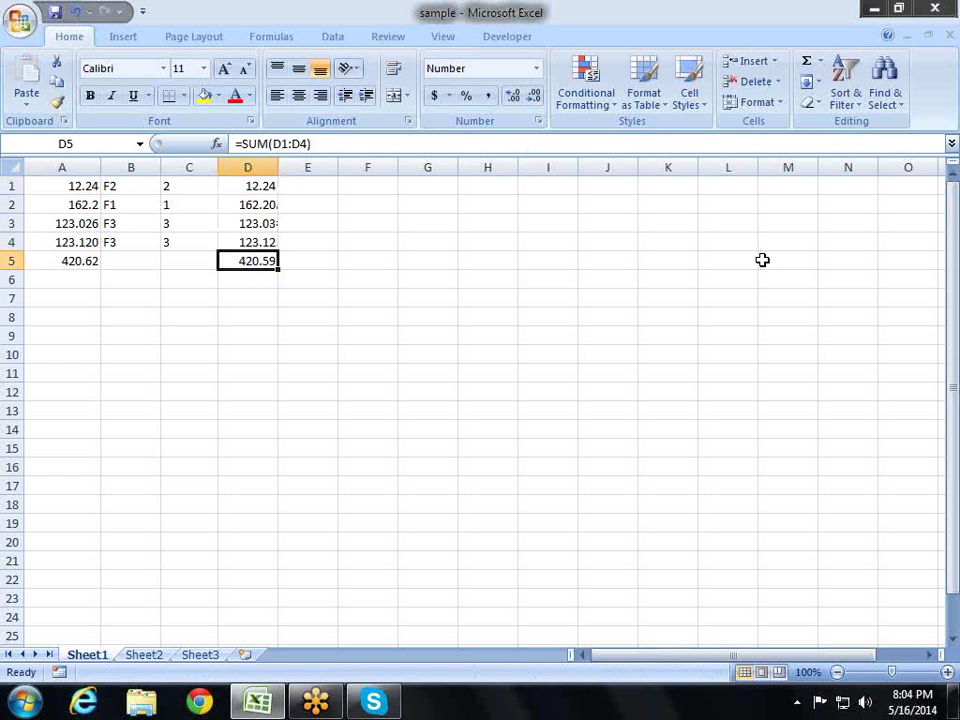
{"action": "key", "text": "Delete"}
{"action": "key", "text": "Up"}
{"action": "key", "text": "shift+Up"}
{"action": "key", "text": "shift+Up"}
{"action": "key", "text": "shift+Up"}
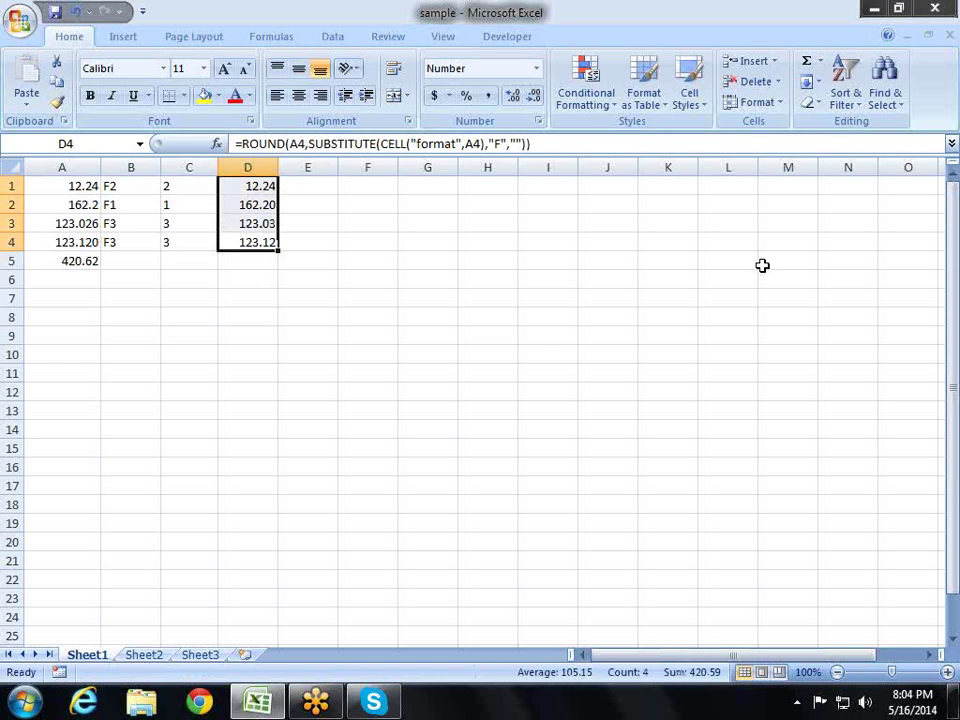
{"action": "key", "text": "ctrl+shift+asciitilde"}
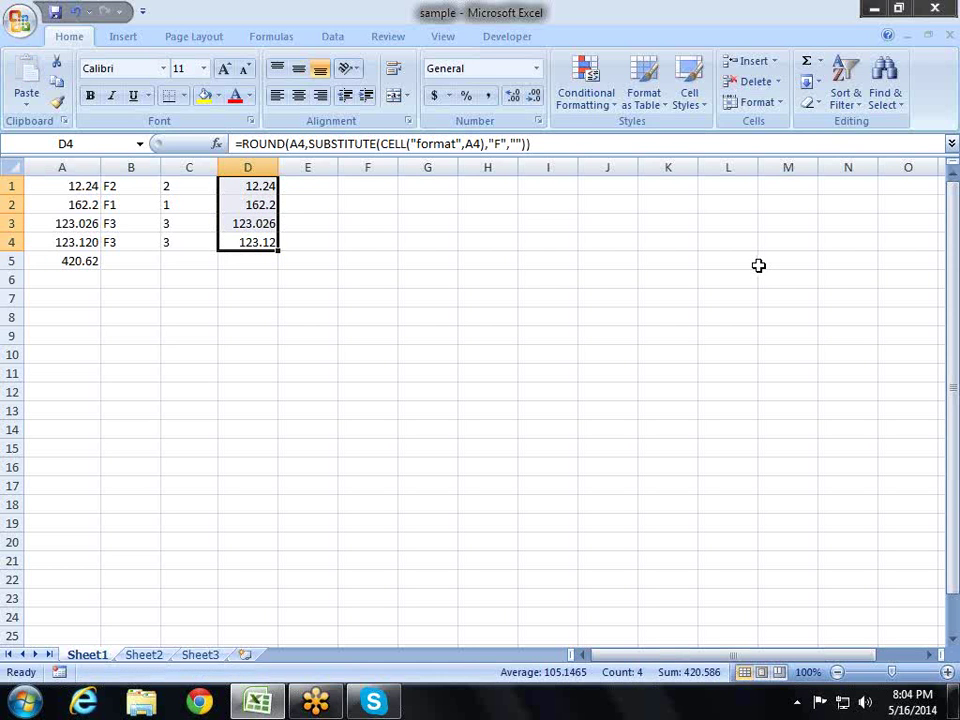
Move the D1:D4 rounding formulas into B1:B4.
{"action": "key", "text": "ctrl+c"}
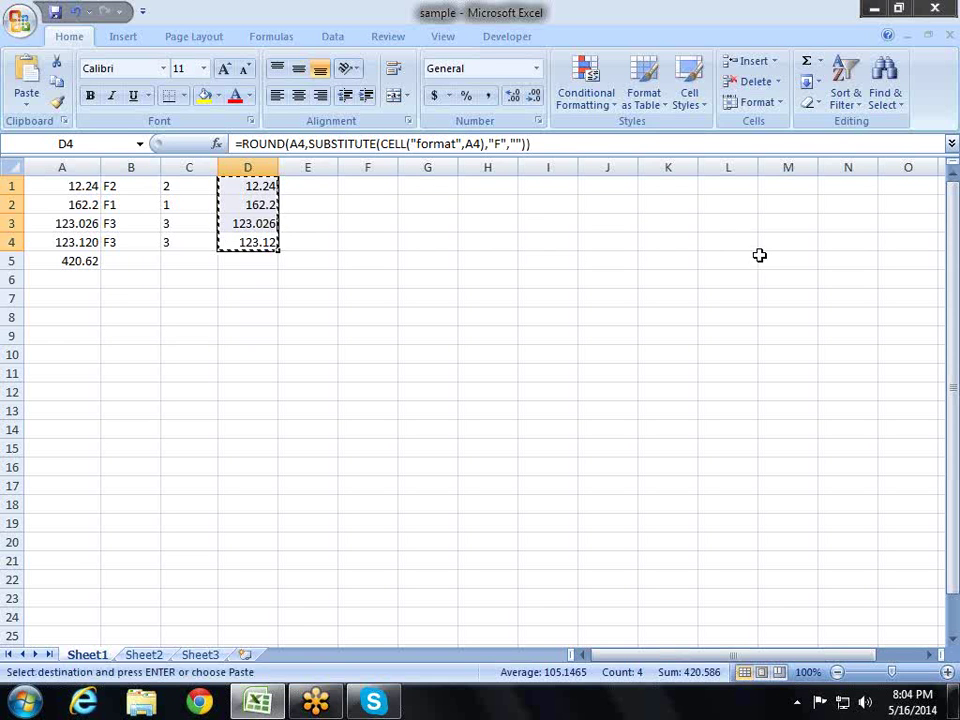
{"action": "key", "text": "Left"}
{"action": "key", "text": "Left"}
{"action": "key", "text": "Up"}
{"action": "key", "text": "Up"}
{"action": "key", "text": "Up"}
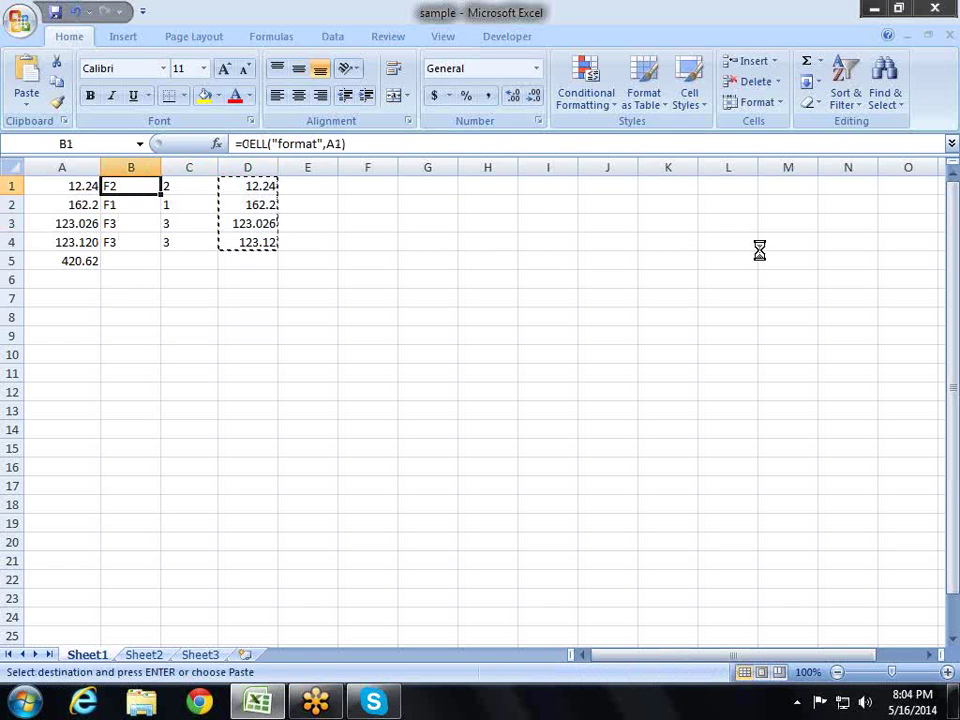
{"action": "key", "text": "Return"}
Clear the helper values in C1:C4 and check column B's formulas.
{"action": "key", "text": "Right"}
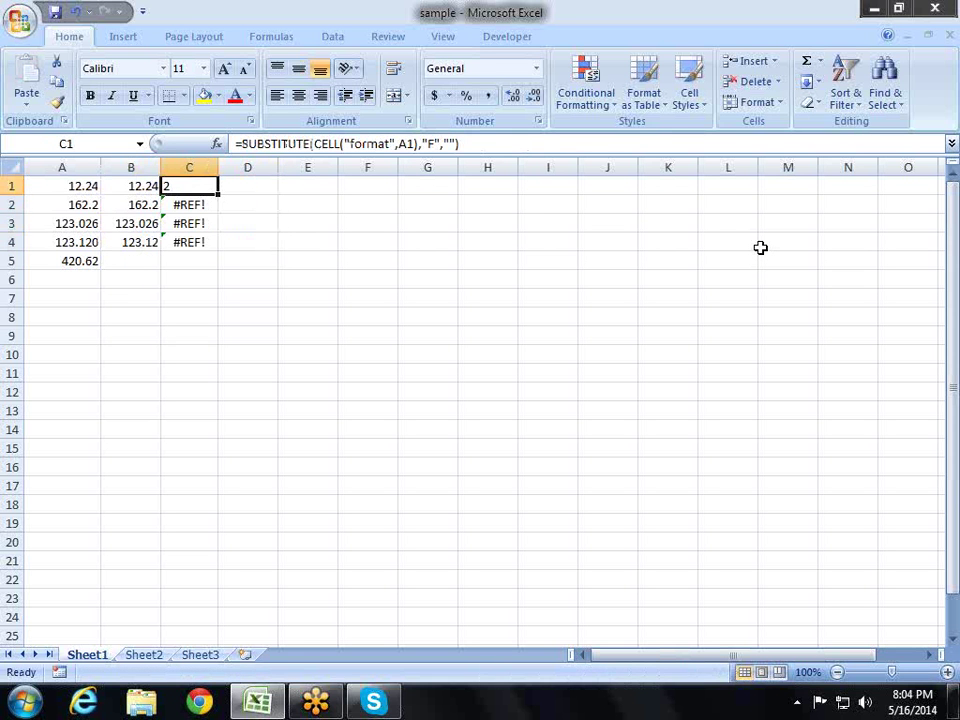
{"action": "key", "text": "ctrl+shift+Down"}
{"action": "key", "text": "Delete"}
{"action": "key", "text": "Left"}
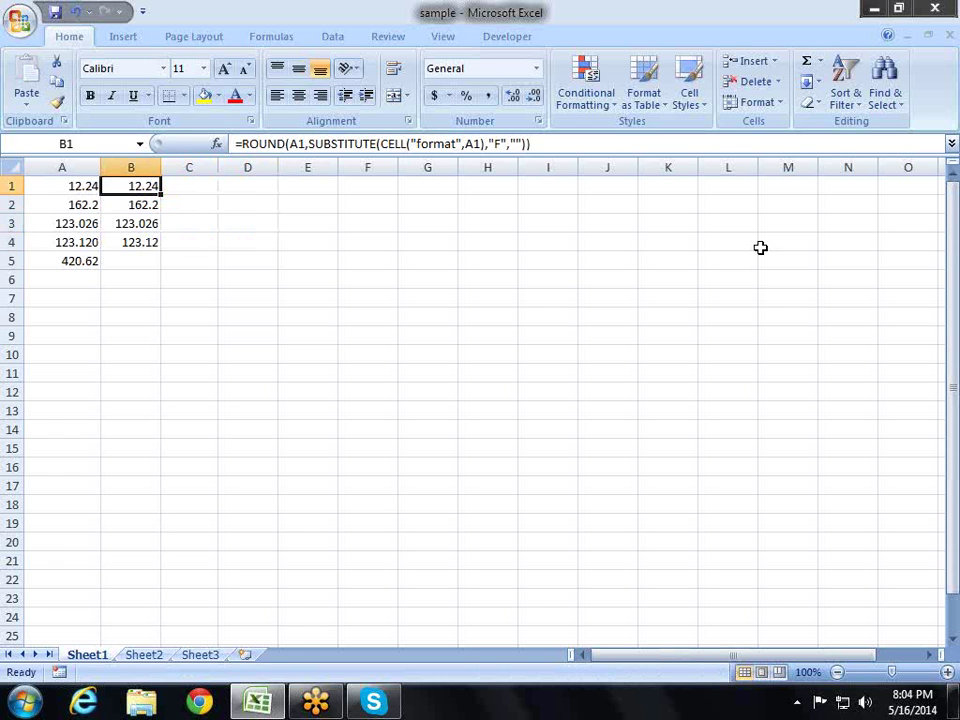
{"action": "key", "text": "Down"}
{"action": "key", "text": "Down"}
{"action": "key", "text": "Down"}
{"action": "key", "text": "Down"}
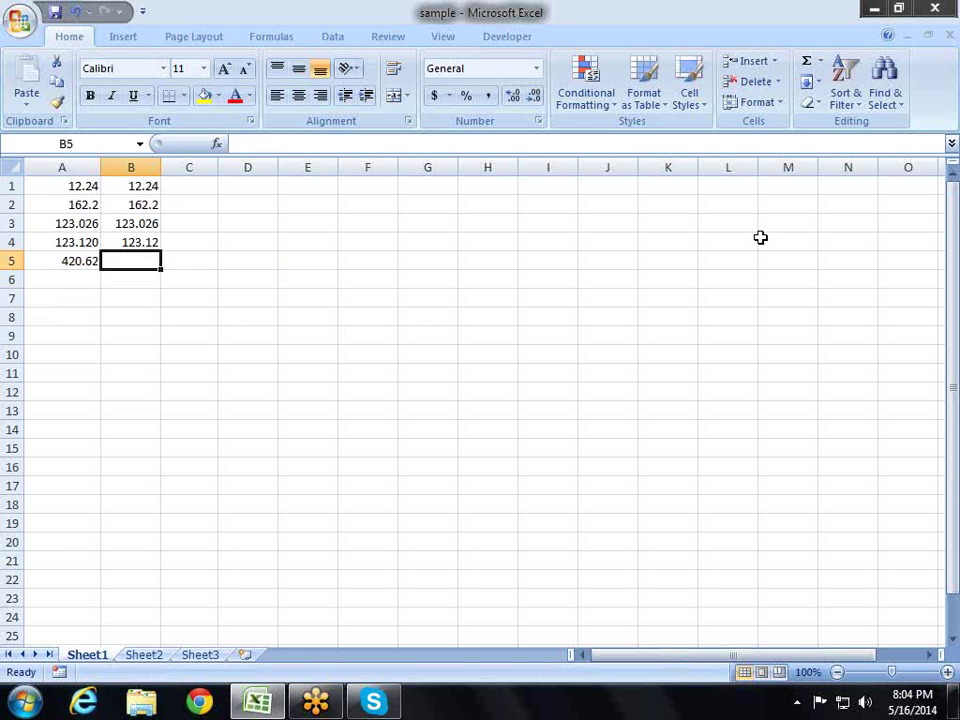
{"action": "key", "text": "Up"}
{"action": "key", "text": "Up"}
{"action": "key", "text": "Up"}
{"action": "key", "text": "Up"}
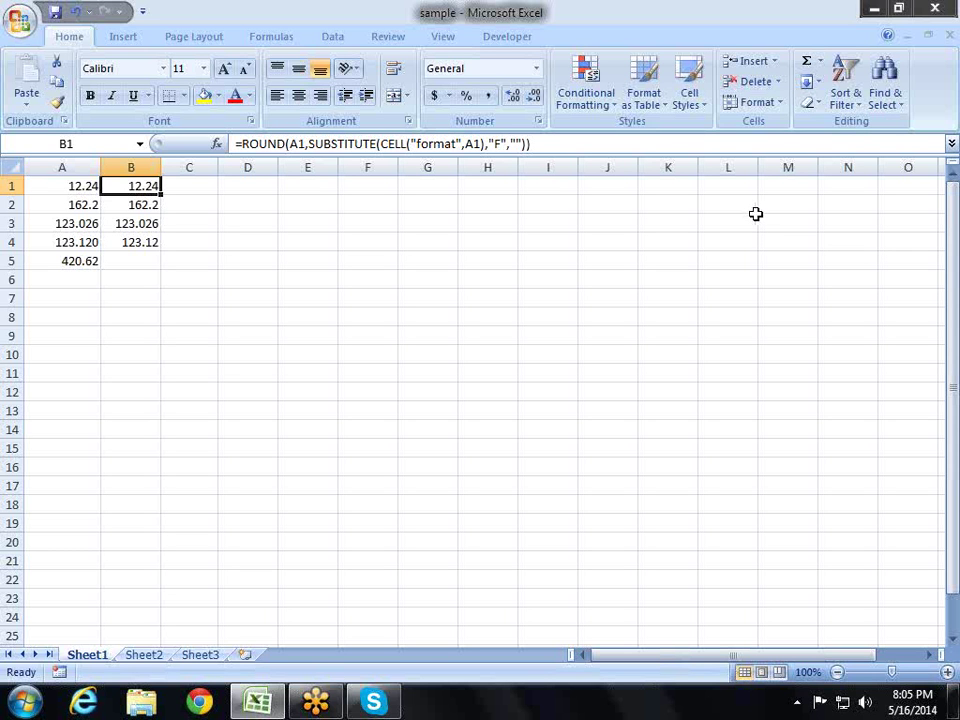
{"action": "key", "text": "Left"}
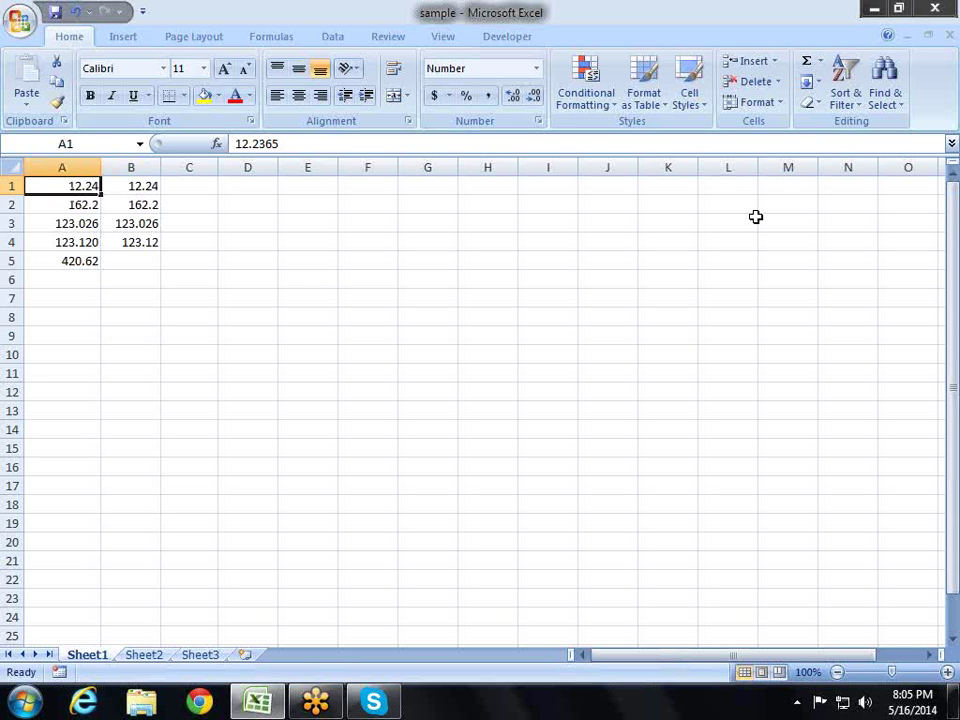
{"action": "key", "text": "Right"}
{"action": "key", "text": "Right"}
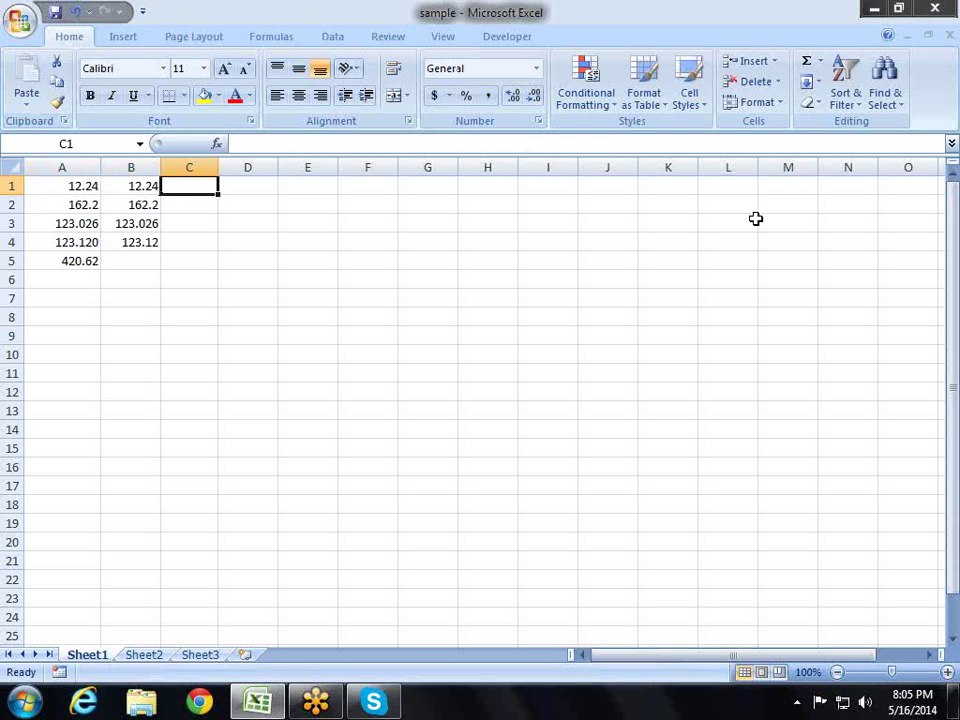
{"action": "key", "text": "Left"}
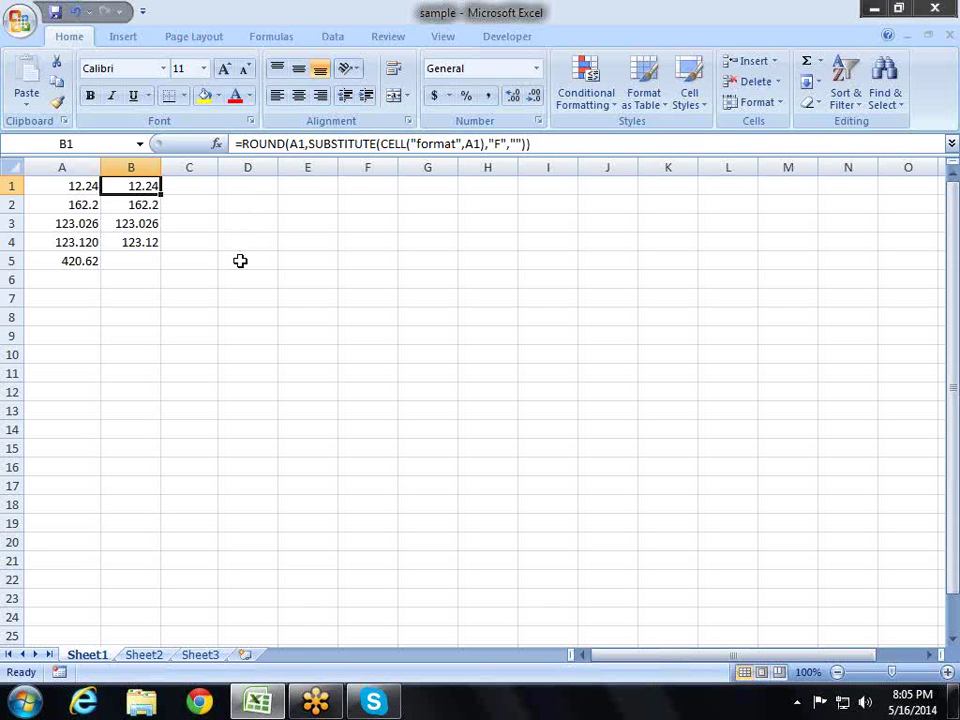
{"action": "left_click", "coordinate": [193, 206]}
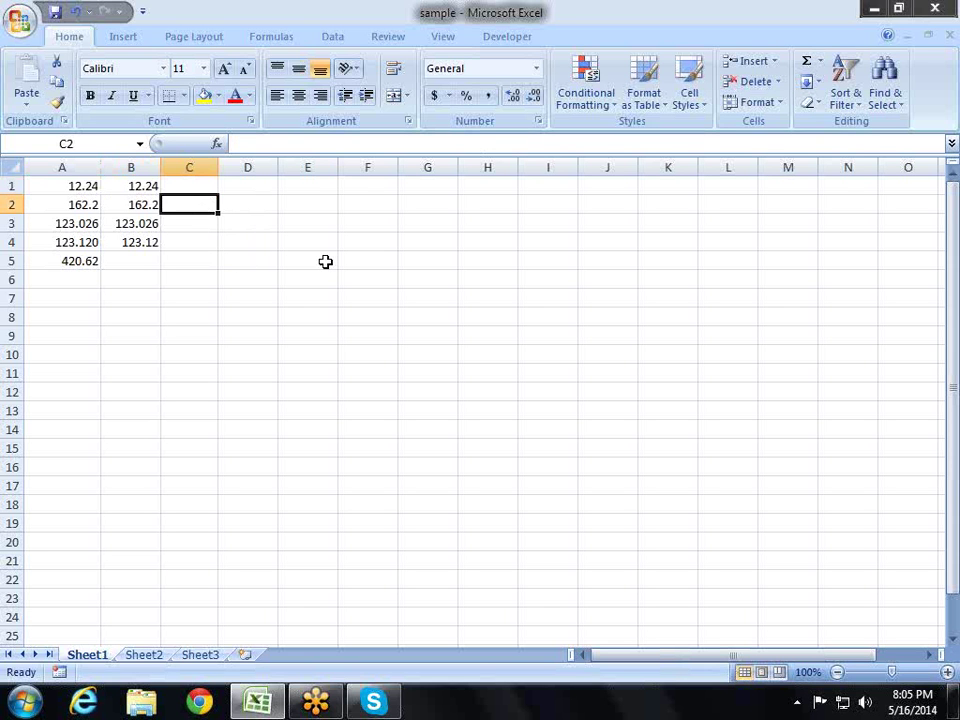
{"action": "left_click", "coordinate": [237, 276]}
{"action": "left_click", "coordinate": [197, 240]}
{"action": "left_click", "coordinate": [228, 278]}
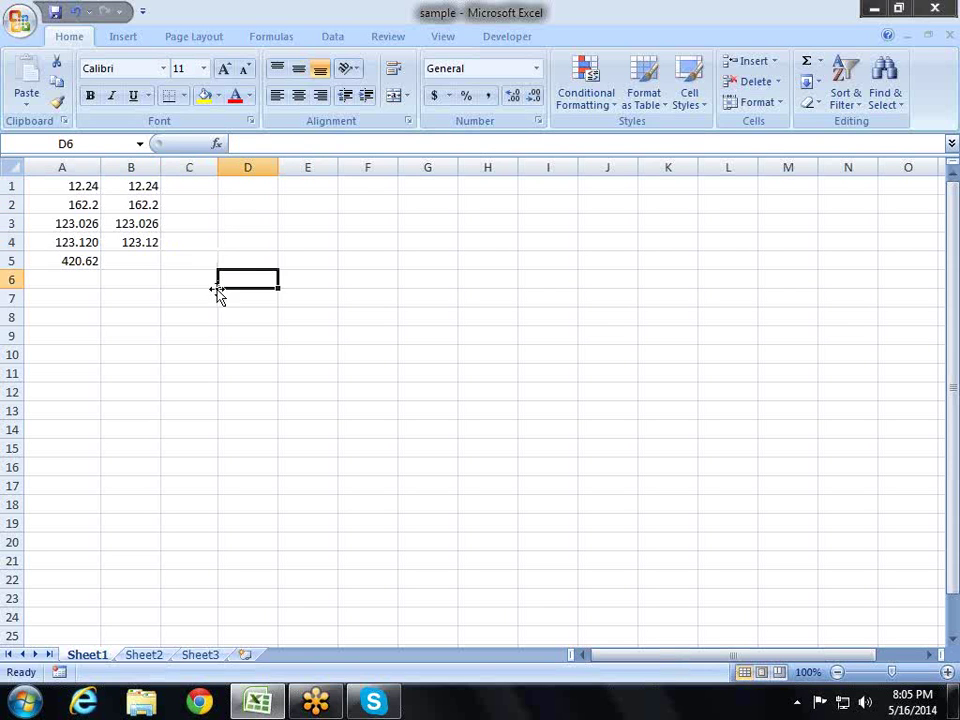
{"action": "left_click", "coordinate": [176, 278]}
{"action": "left_click", "coordinate": [135, 298]}
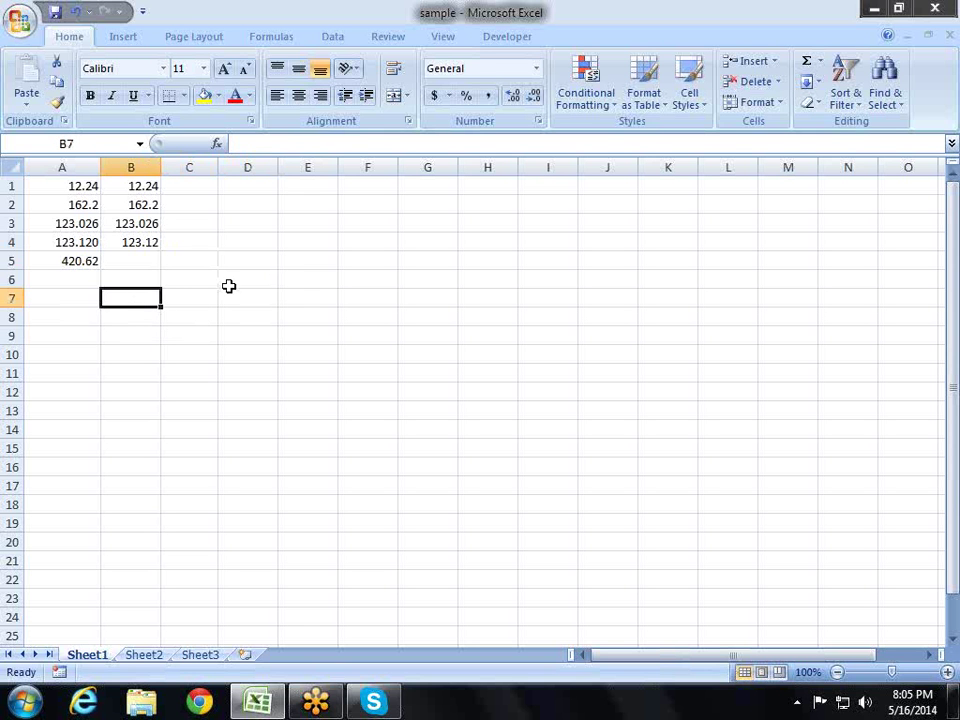
{"action": "left_click", "coordinate": [284, 37]}
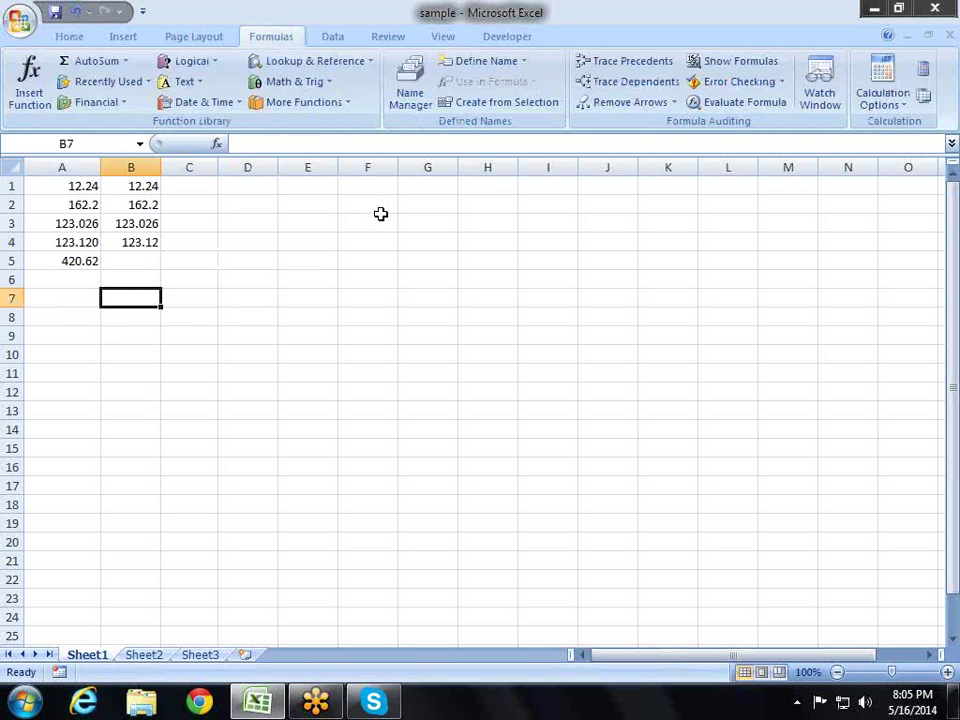
{"action": "key", "text": "Up"}
{"action": "key", "text": "Up"}
{"action": "key", "text": "Left"}
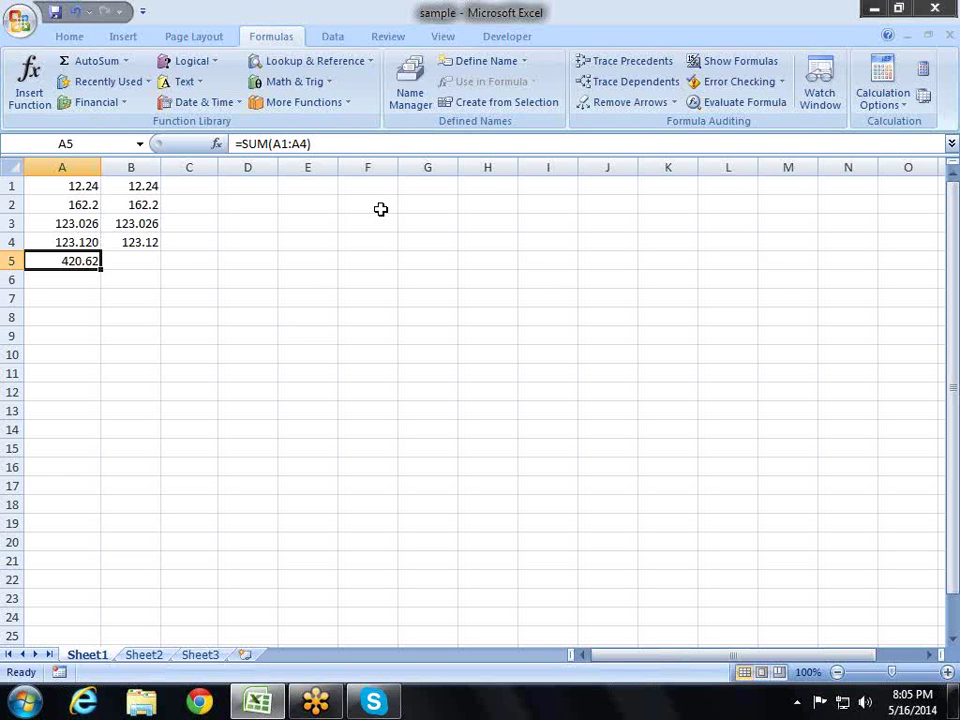
{"action": "key", "text": "Delete"}
{"action": "key", "text": "Right"}
{"action": "key", "text": "Right"}
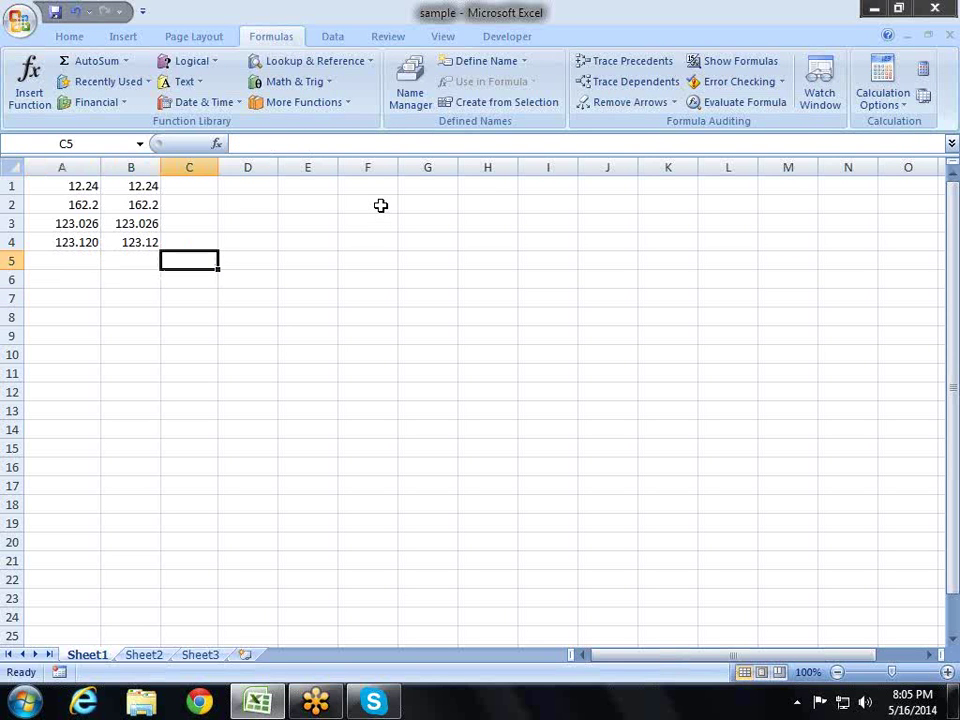
{"action": "key", "text": "Down"}
{"action": "key", "text": "Down"}
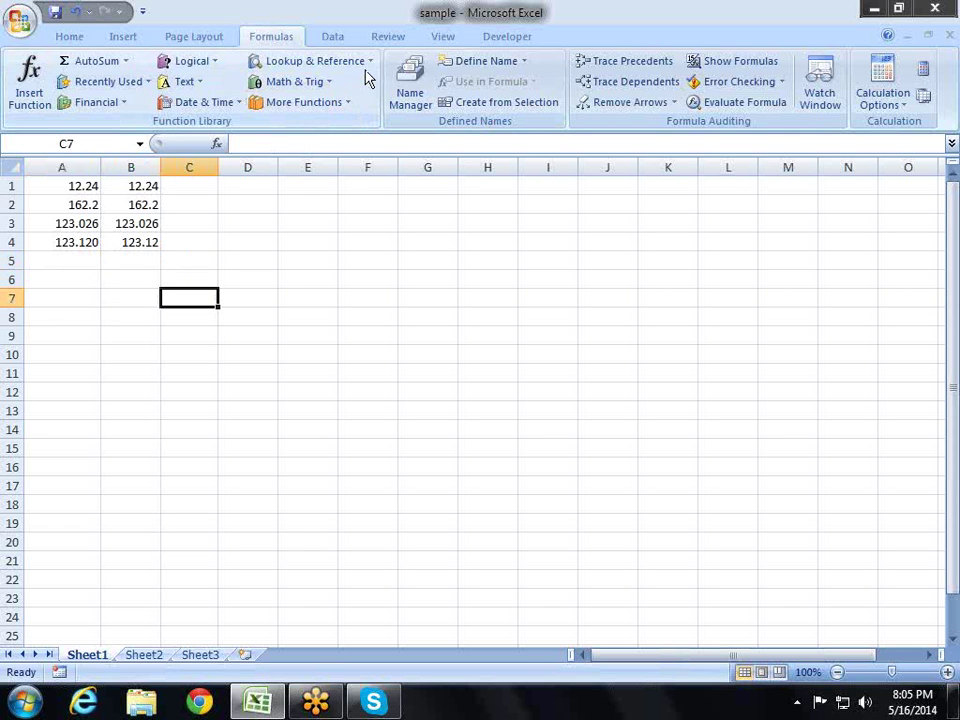
{"action": "left_click", "coordinate": [347, 104]}
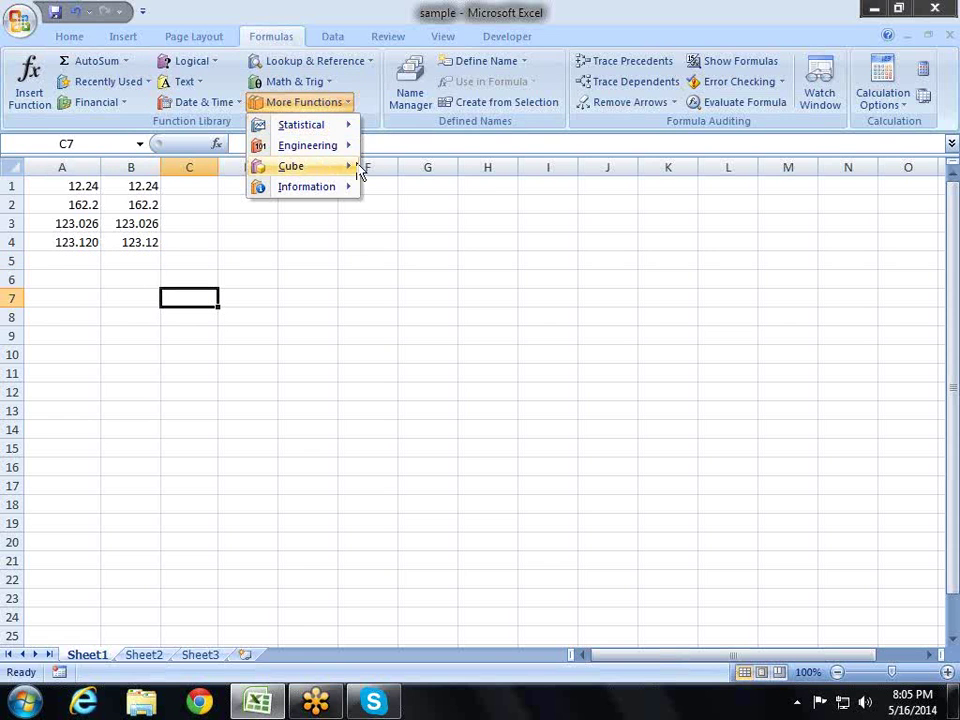
{"action": "mouse_move", "coordinate": [349, 190]}
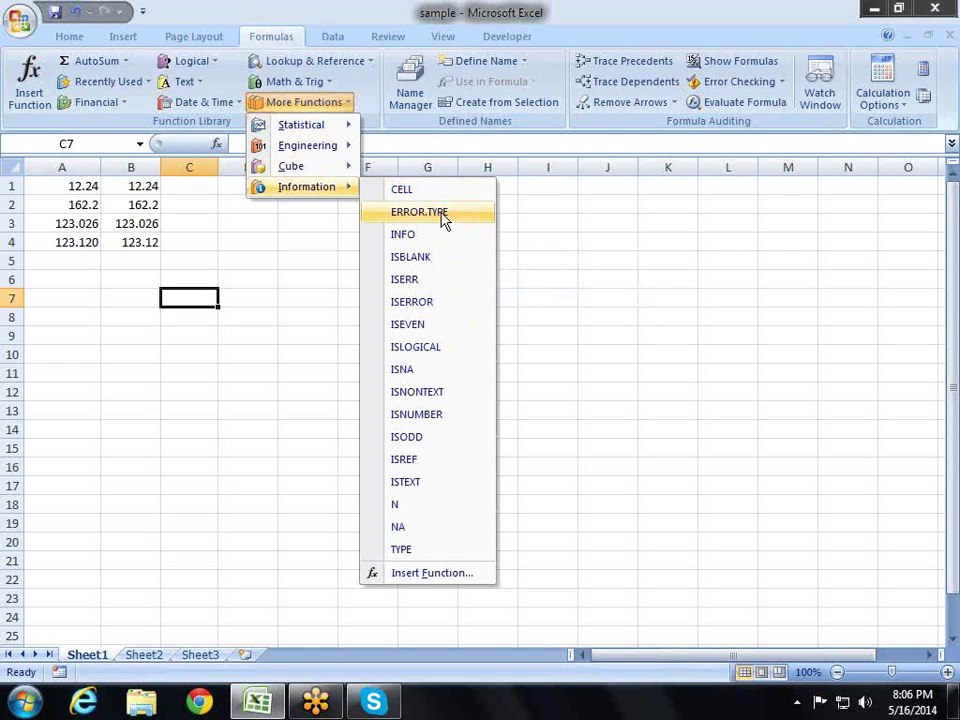
{"action": "left_click", "coordinate": [276, 300]}
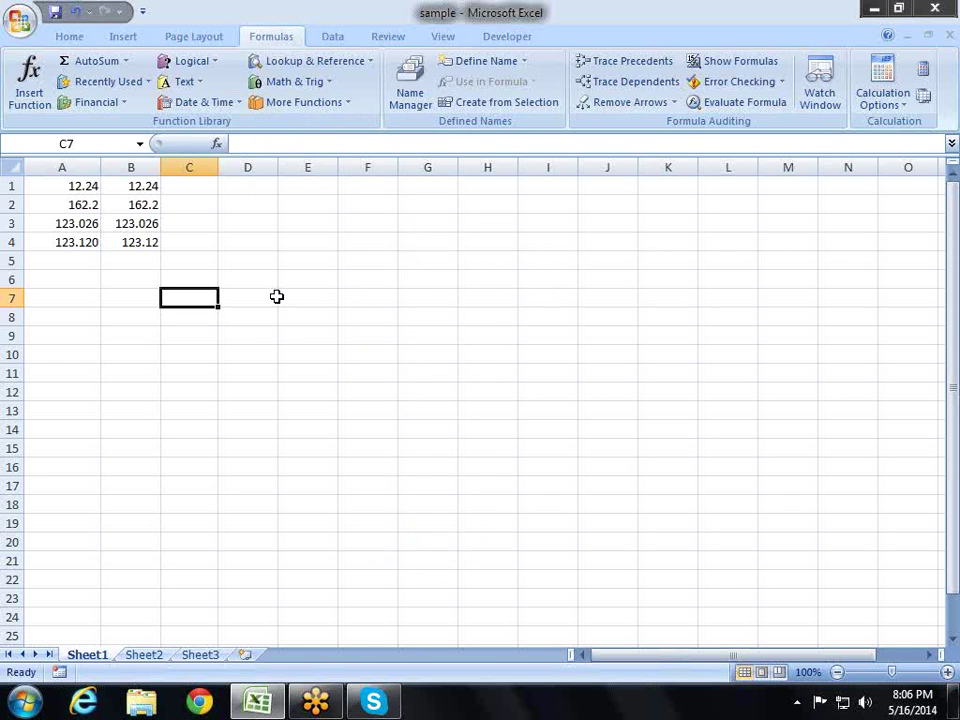
Enter =na, =NA() and =10/0 in C7:C9 to produce #NAME?, #N/A and #DIV/0!
{"action": "type", "text": "=na"}
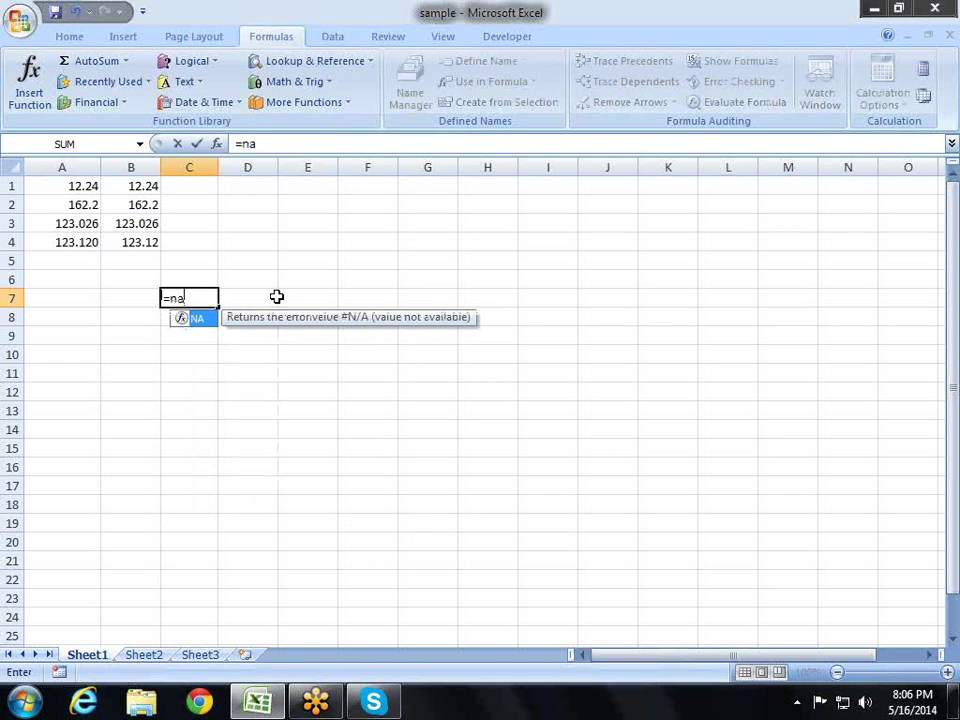
{"action": "key", "text": "Return"}
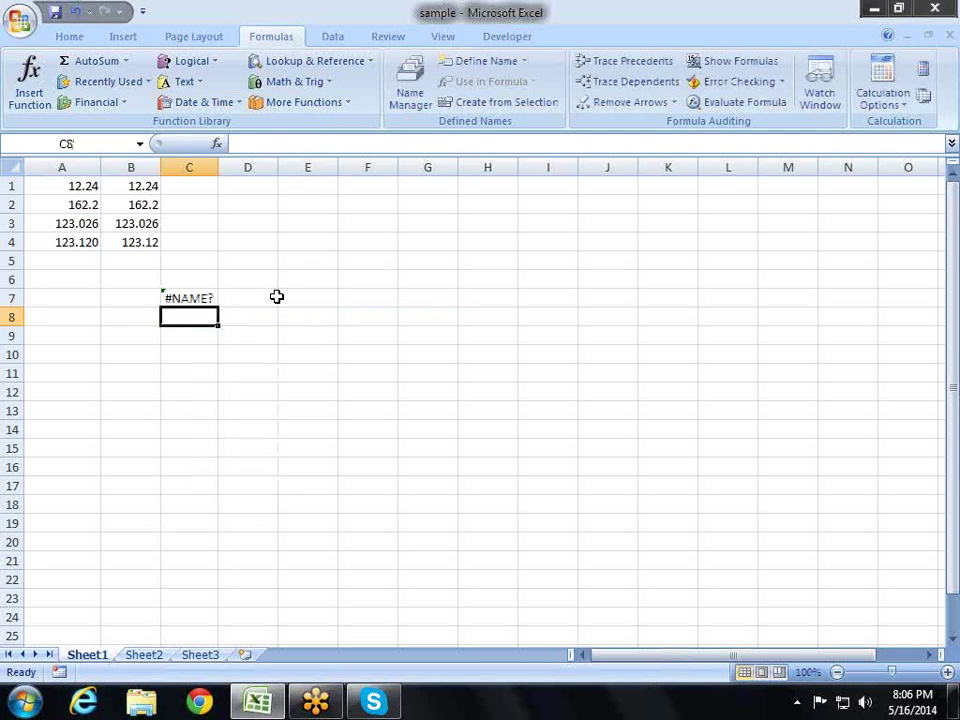
{"action": "type", "text": "="}
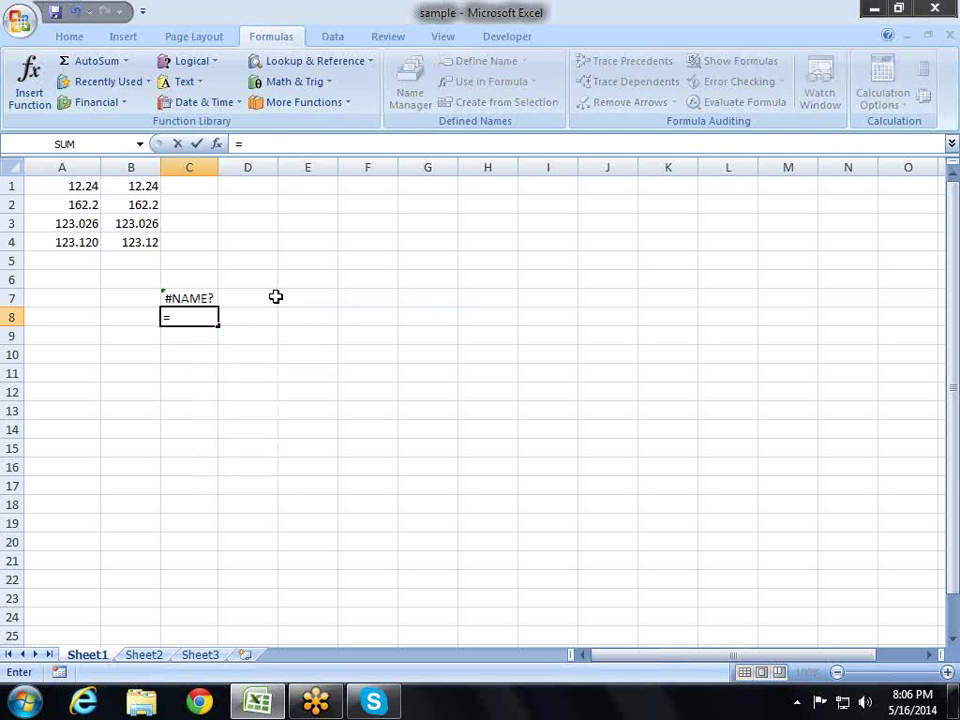
{"action": "type", "text": "na"}
{"action": "key", "text": "Tab"}
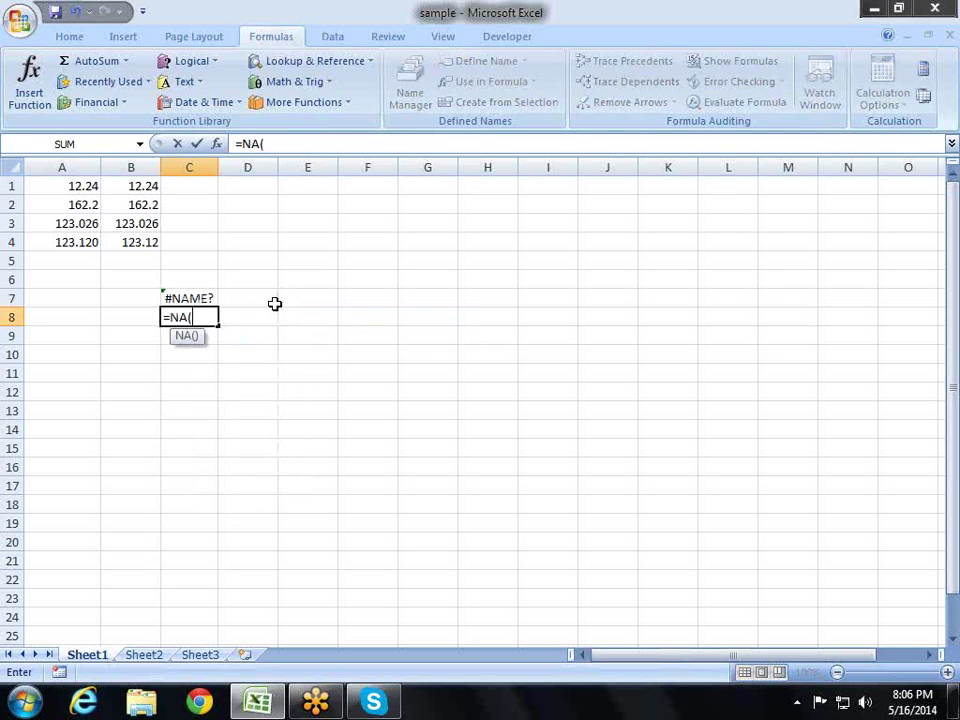
{"action": "key", "text": "Return"}
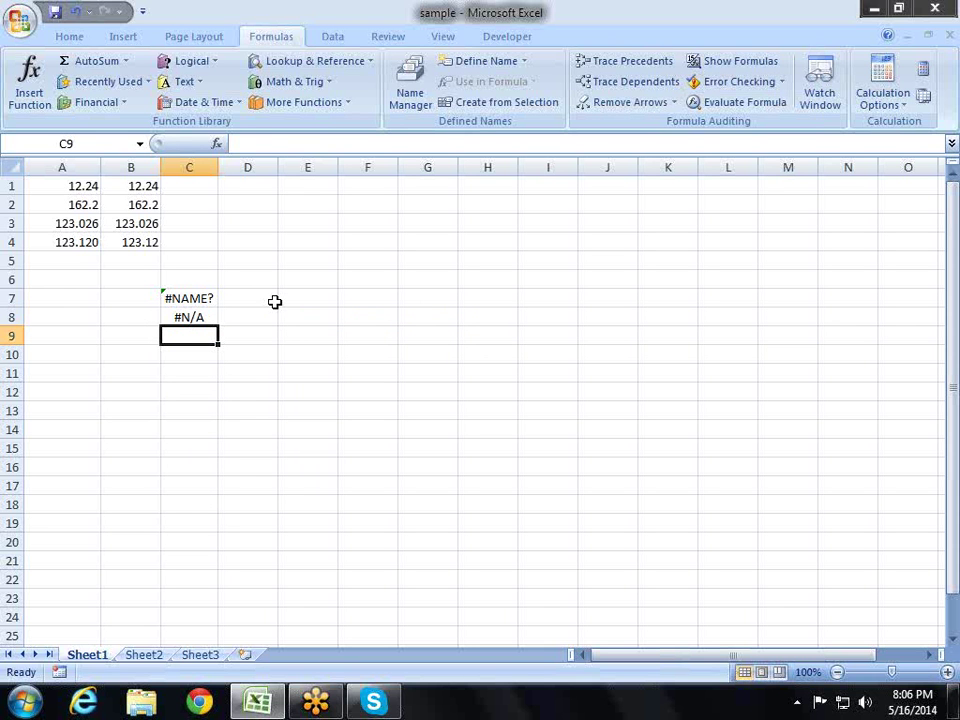
{"action": "type", "text": "=10/"}
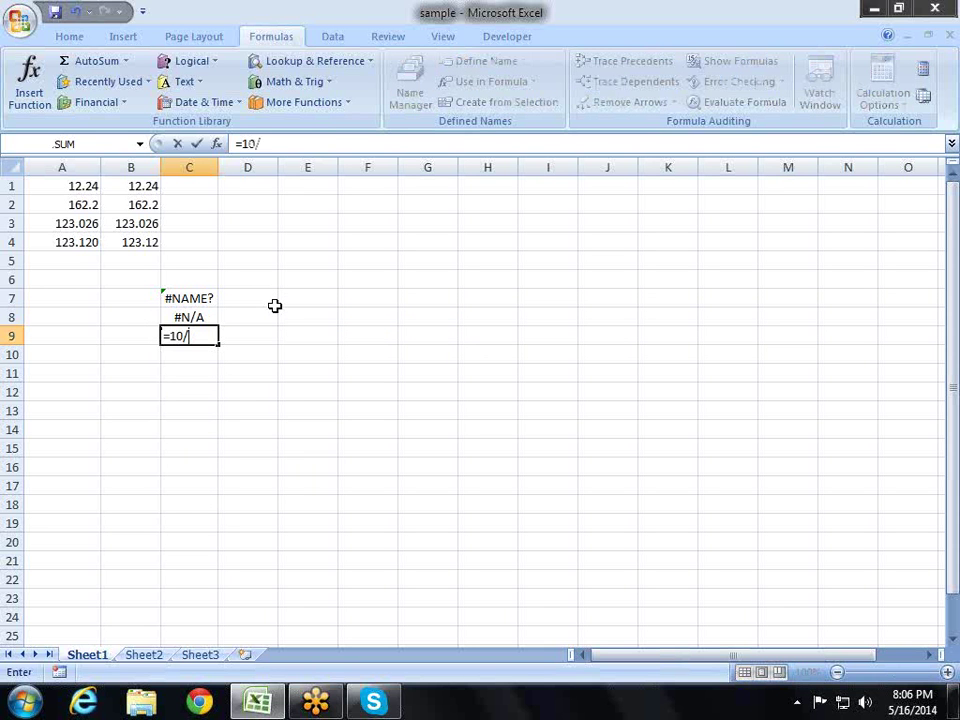
{"action": "type", "text": "0"}
{"action": "key", "text": "Return"}
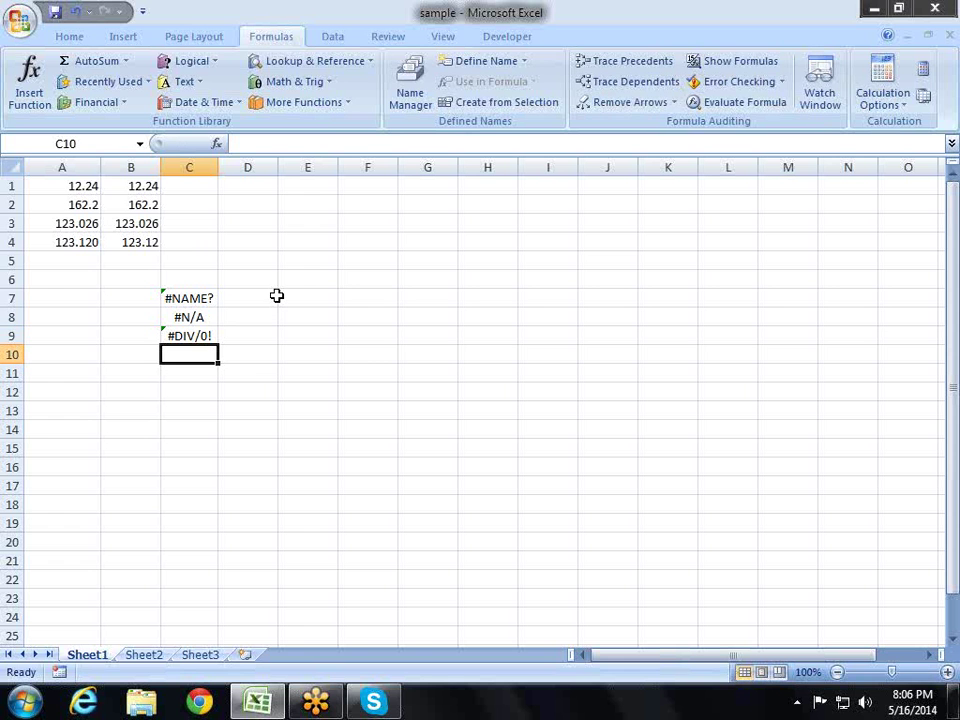
Make C10 refer to G6, then delete column G so C10 shows #REF!
{"action": "type", "text": "="}
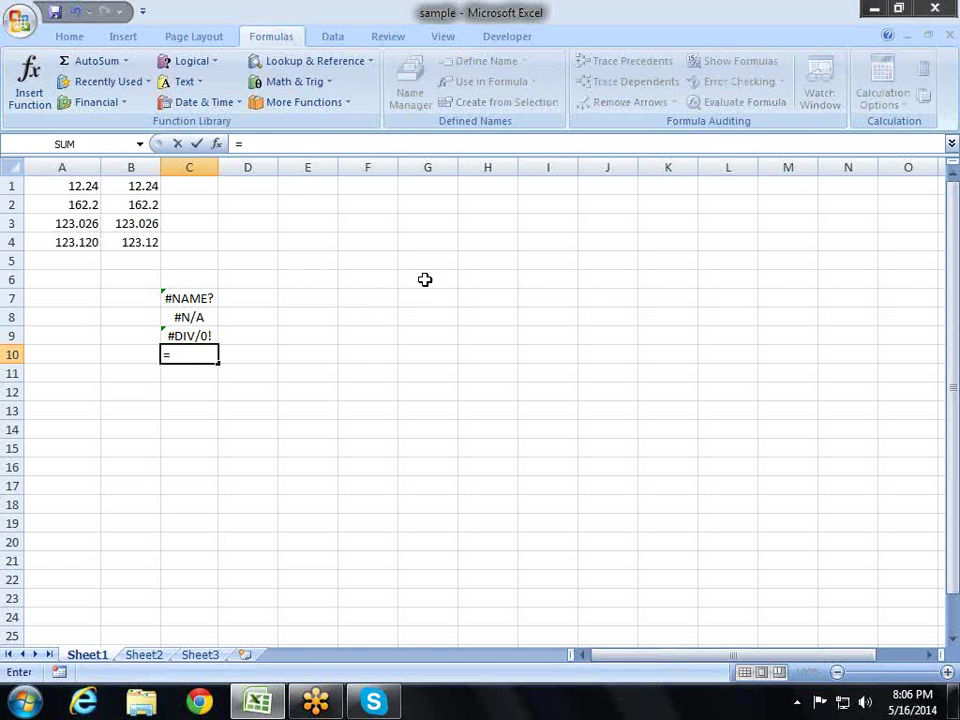
{"action": "left_click", "coordinate": [427, 280]}
{"action": "key", "text": "Return"}
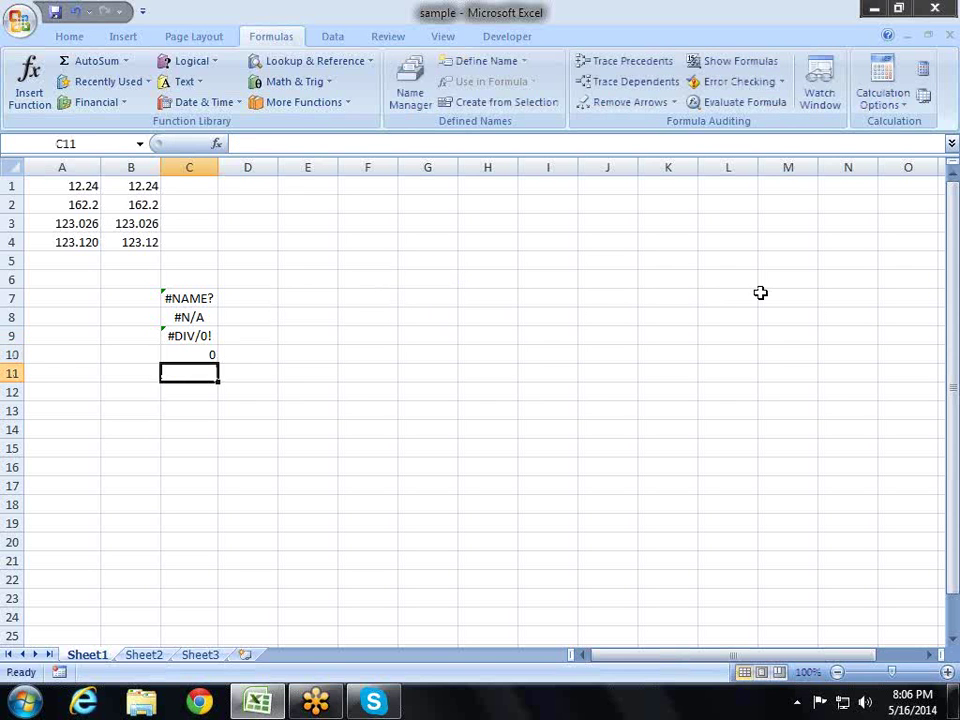
{"action": "right_click", "coordinate": [429, 161]}
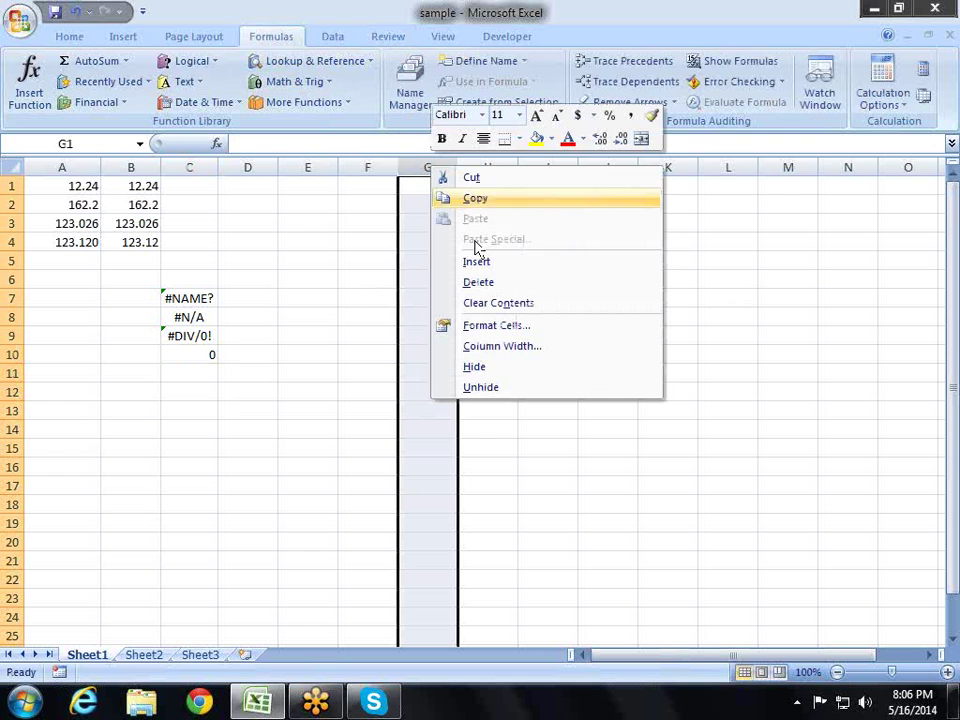
{"action": "left_click", "coordinate": [510, 284]}
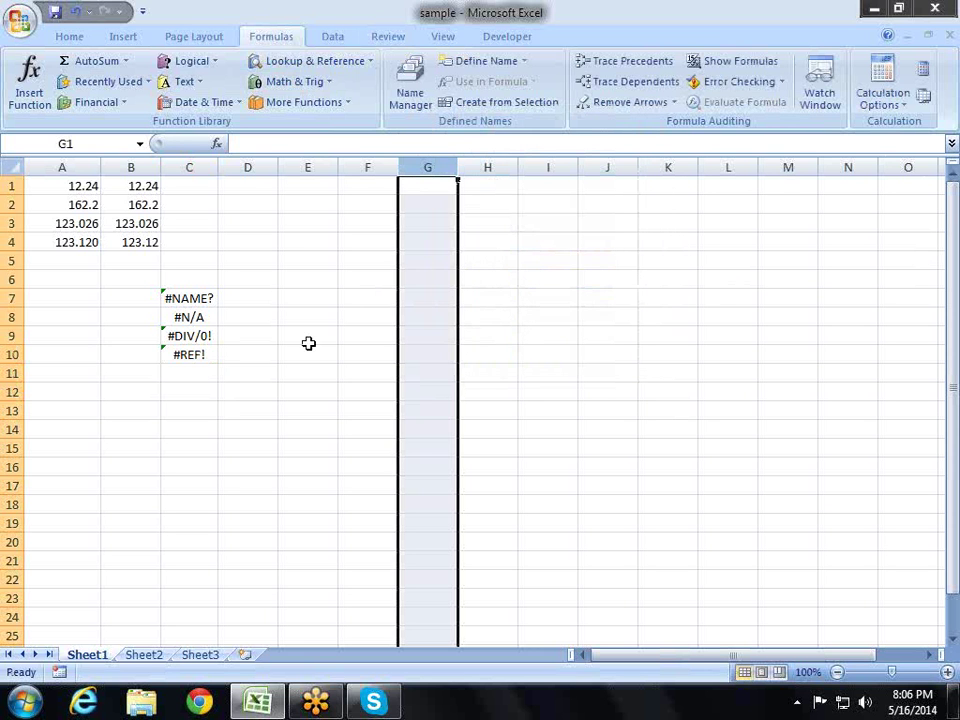
{"action": "left_click", "coordinate": [204, 358]}
{"action": "left_click", "coordinate": [204, 375]}
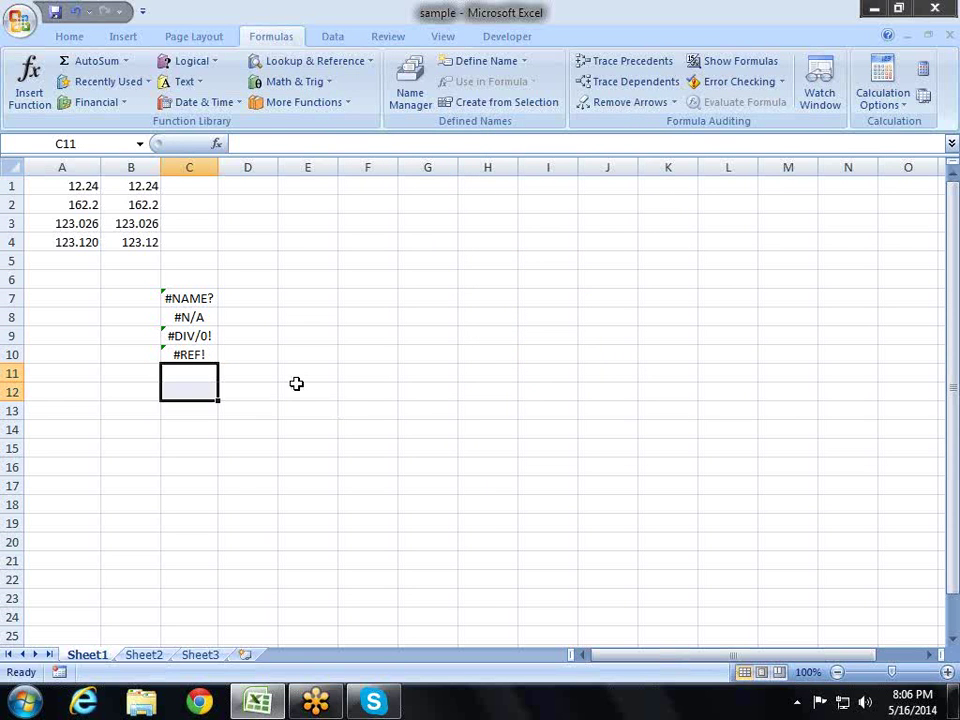
{"action": "left_click", "coordinate": [275, 301]}
Enter =ERROR.TYPE(C7) in D7, returning 5.
{"action": "type", "text": "="}
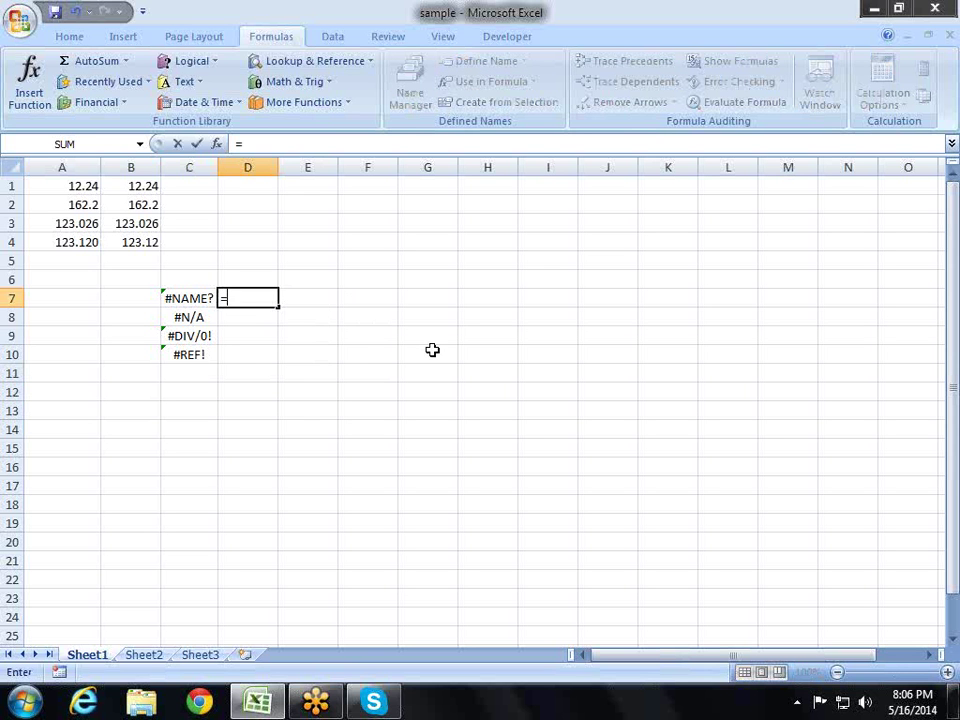
{"action": "type", "text": "e"}
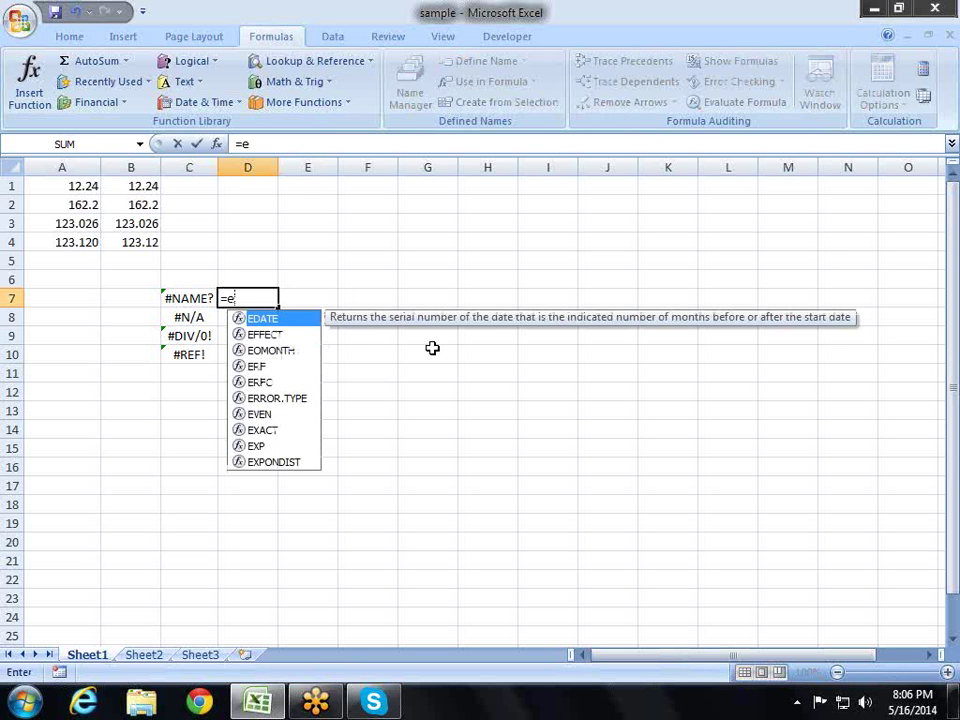
{"action": "key", "text": "Down"}
{"action": "key", "text": "Down"}
{"action": "key", "text": "Down"}
{"action": "key", "text": "Down"}
{"action": "key", "text": "Down"}
{"action": "key", "text": "Tab"}
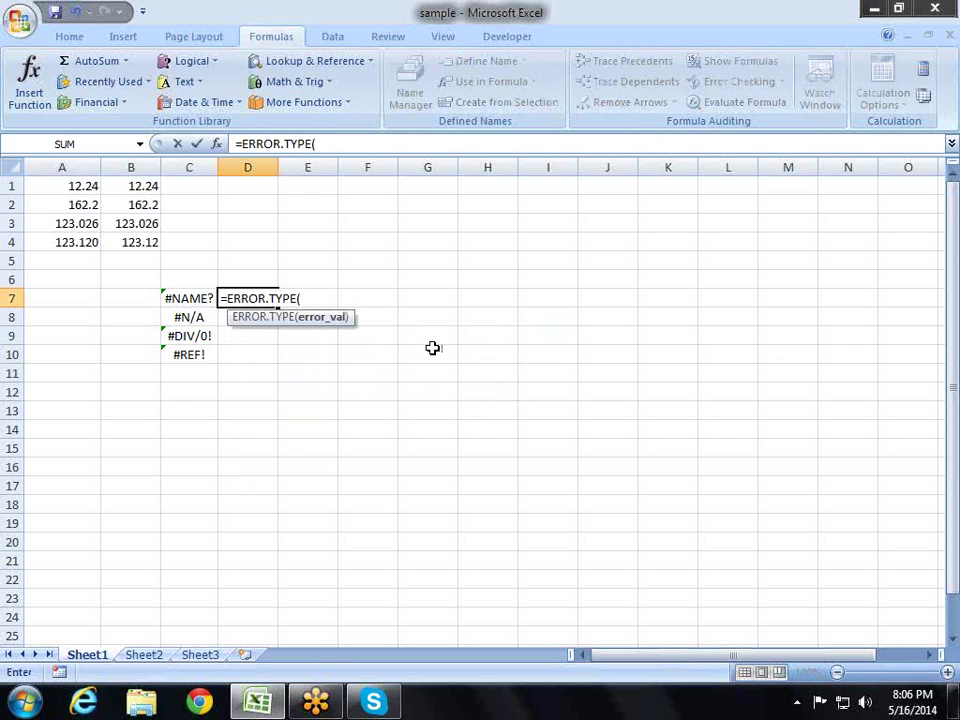
{"action": "left_click", "coordinate": [190, 298]}
{"action": "type", "text": ")"}
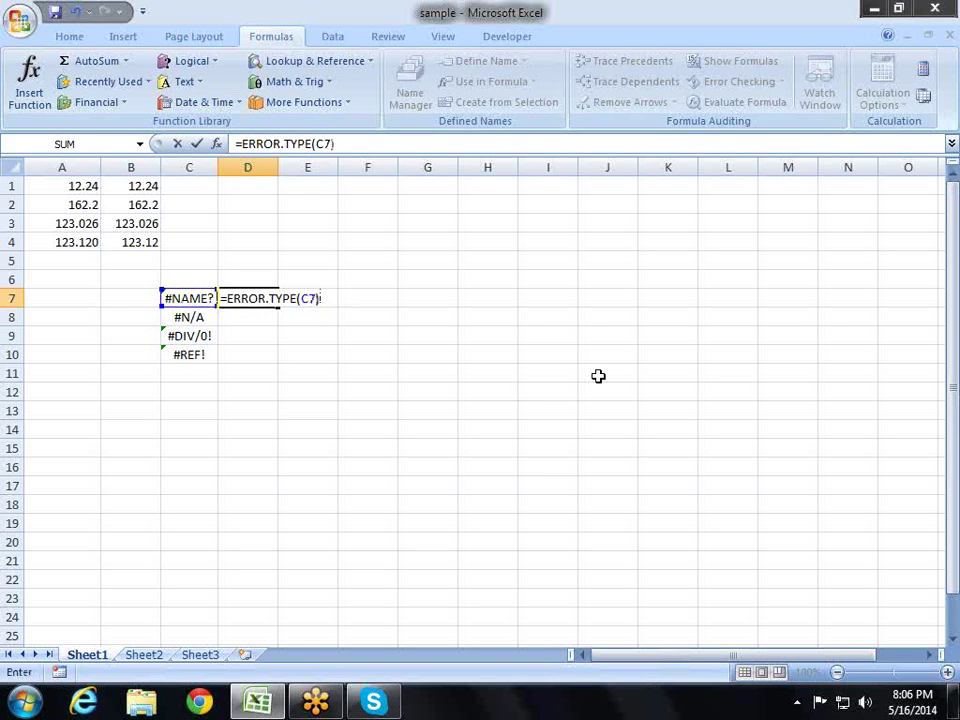
{"action": "key", "text": "Return"}
Copy D7's formula into D8:D10, giving error codes 7, 2 and 4.
{"action": "key", "text": "Up"}
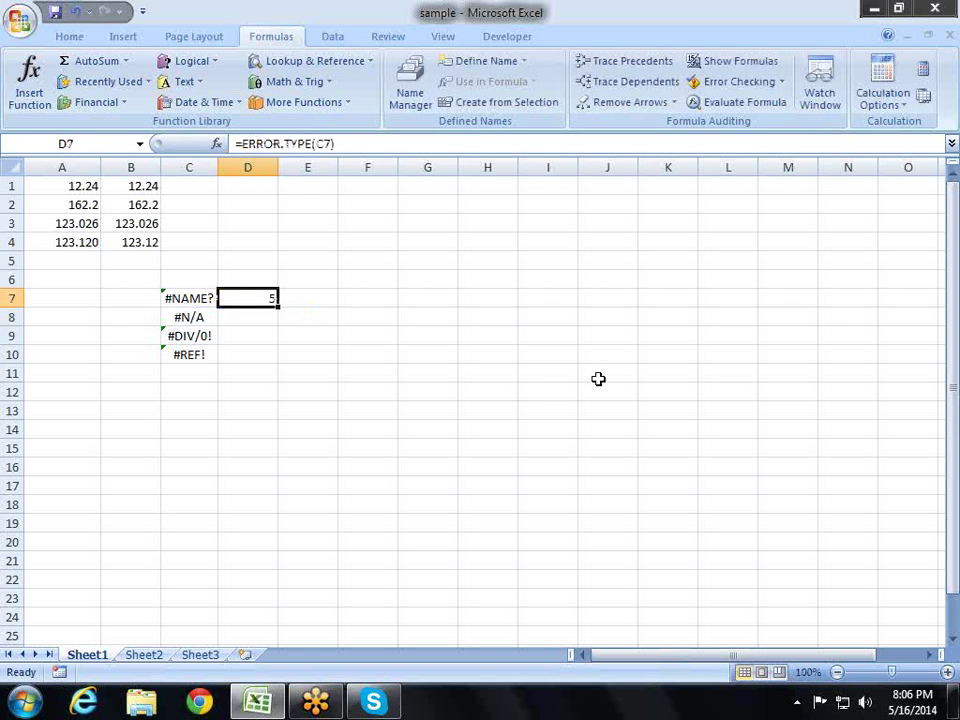
{"action": "key", "text": "ctrl+c"}
{"action": "key", "text": "Down"}
{"action": "key", "text": "shift+Down"}
{"action": "key", "text": "shift+Down"}
{"action": "key", "text": "Return"}
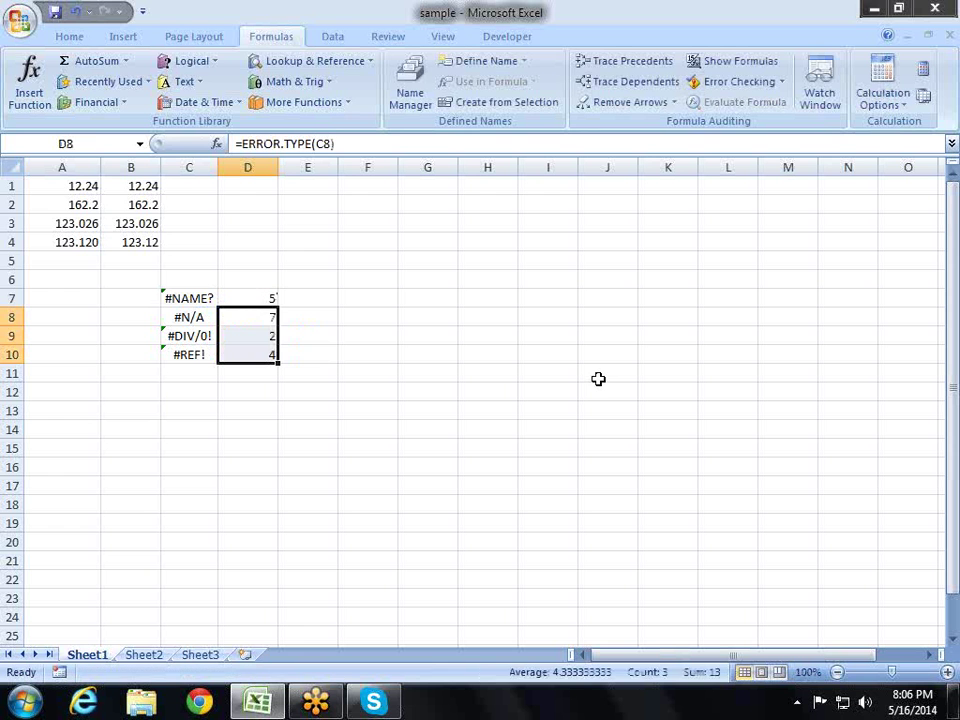
{"action": "key", "text": "Up"}
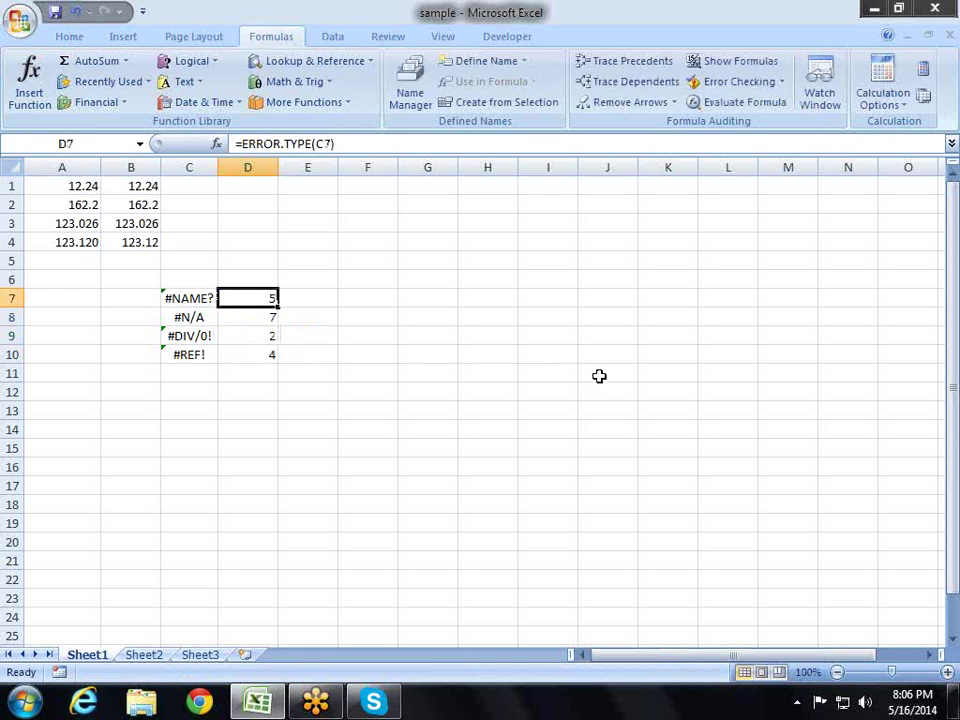
{"action": "key", "text": "Down"}
{"action": "key", "text": "Down"}
Open the ERROR.TYPE help article from D7's Function Arguments and scroll to its error-code table.
{"action": "key", "text": "Up"}
{"action": "key", "text": "Up"}
{"action": "key", "text": "F2"}
{"action": "key", "text": "shift+F3"}
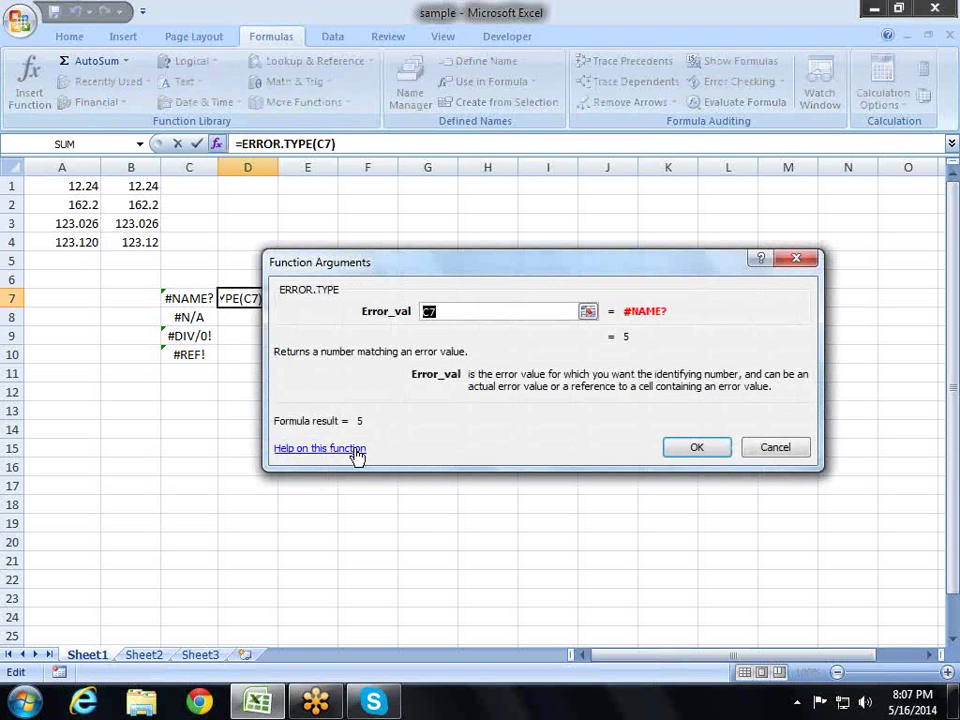
{"action": "left_click", "coordinate": [355, 449]}
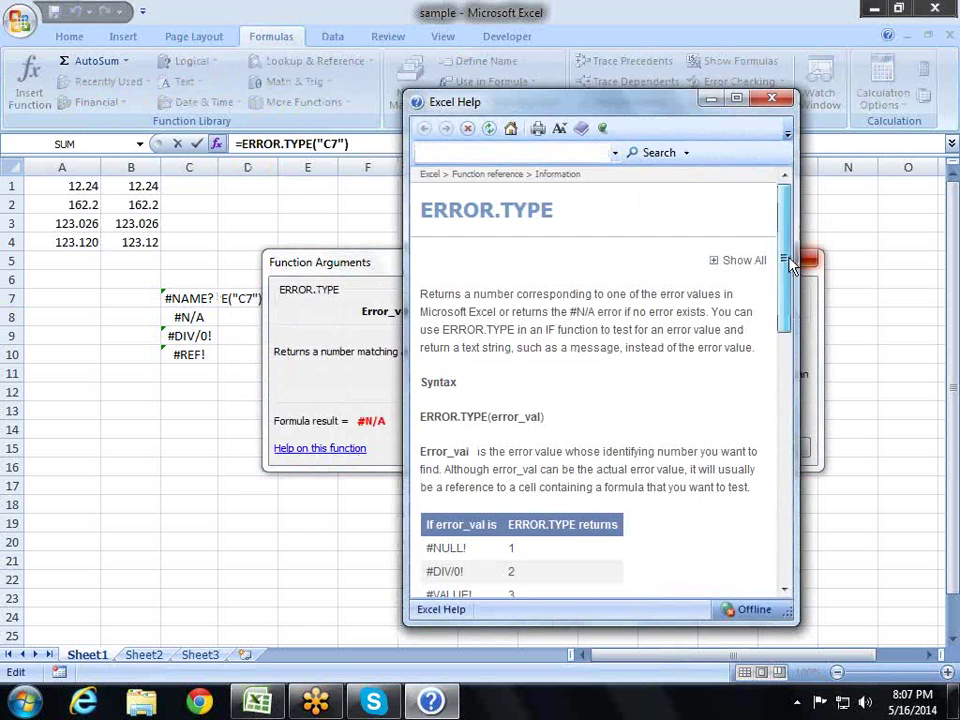
{"action": "left_click_drag", "start_coordinate": [786, 256], "coordinate": [793, 365]}
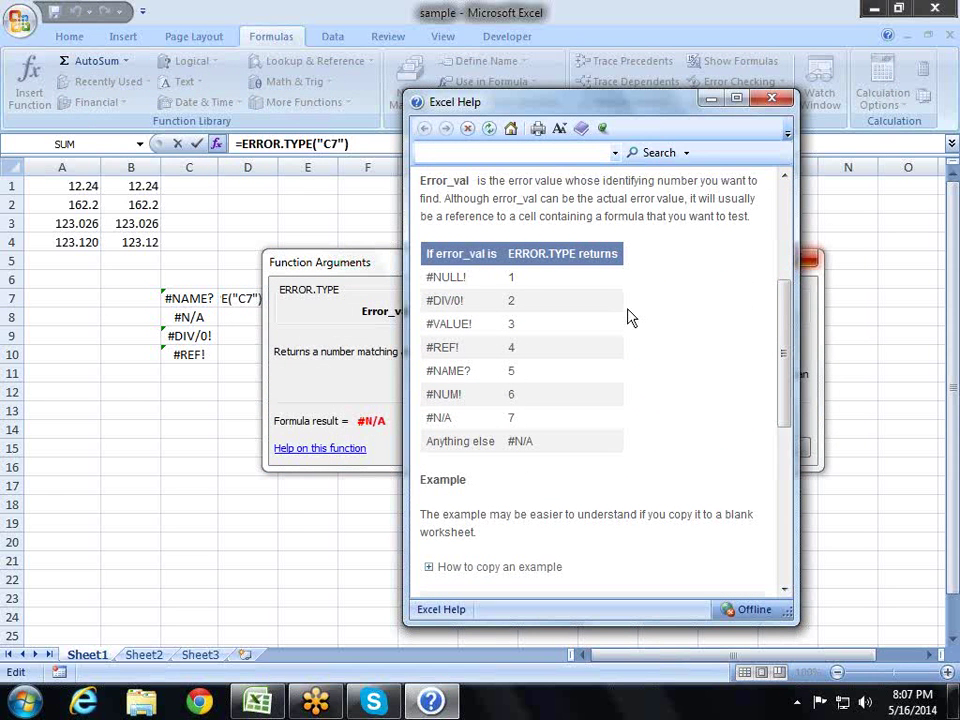
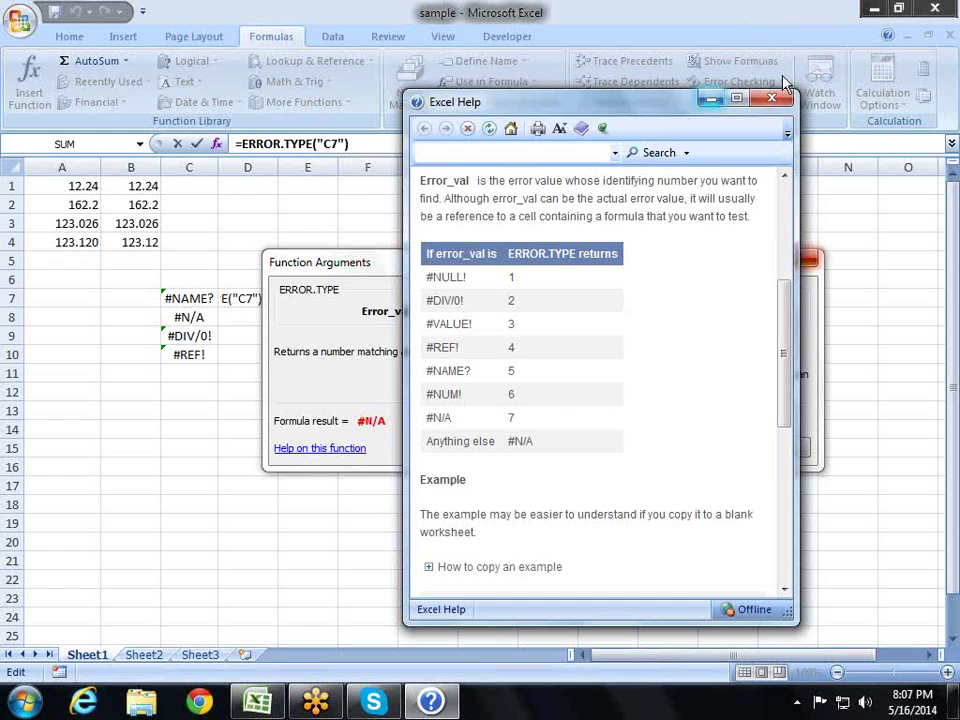
Close the ERROR.TYPE help and the Function Arguments dialog, leaving codes 5, 7, 2, 4 in D7:D10.
{"action": "left_click", "coordinate": [771, 98]}
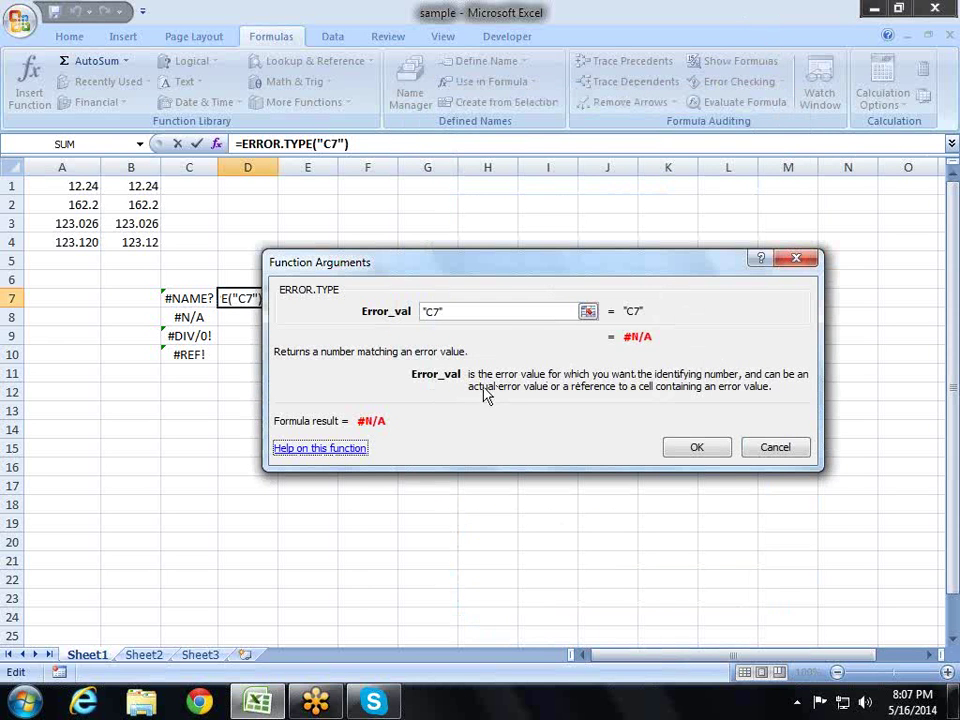
{"action": "left_click", "coordinate": [799, 262]}
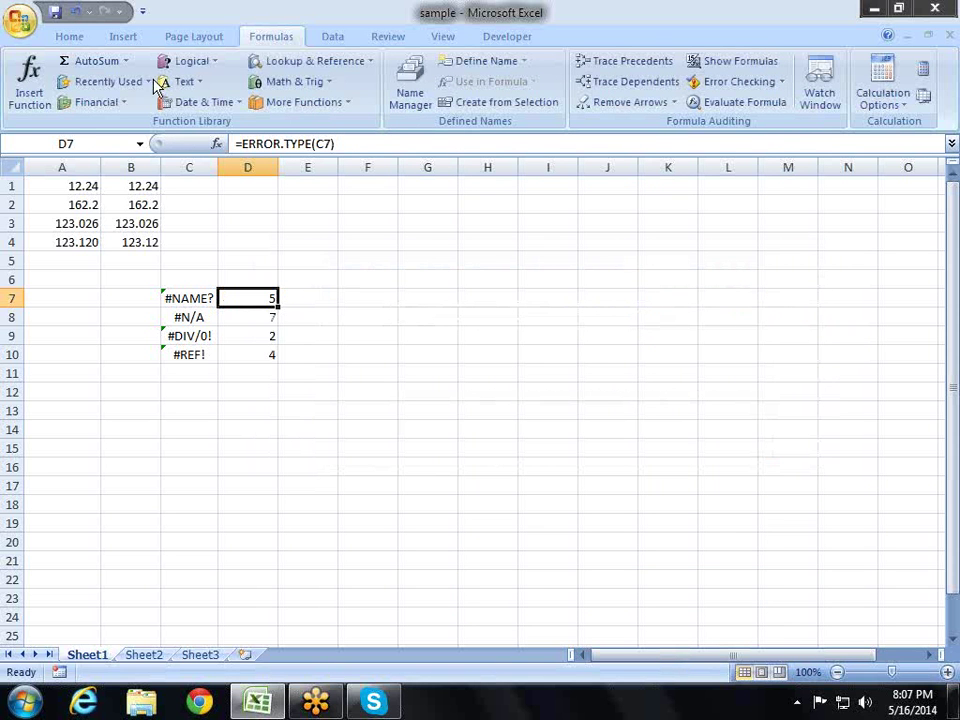
Browse the Information functions list under More Functions without choosing one.
{"action": "left_click", "coordinate": [343, 104]}
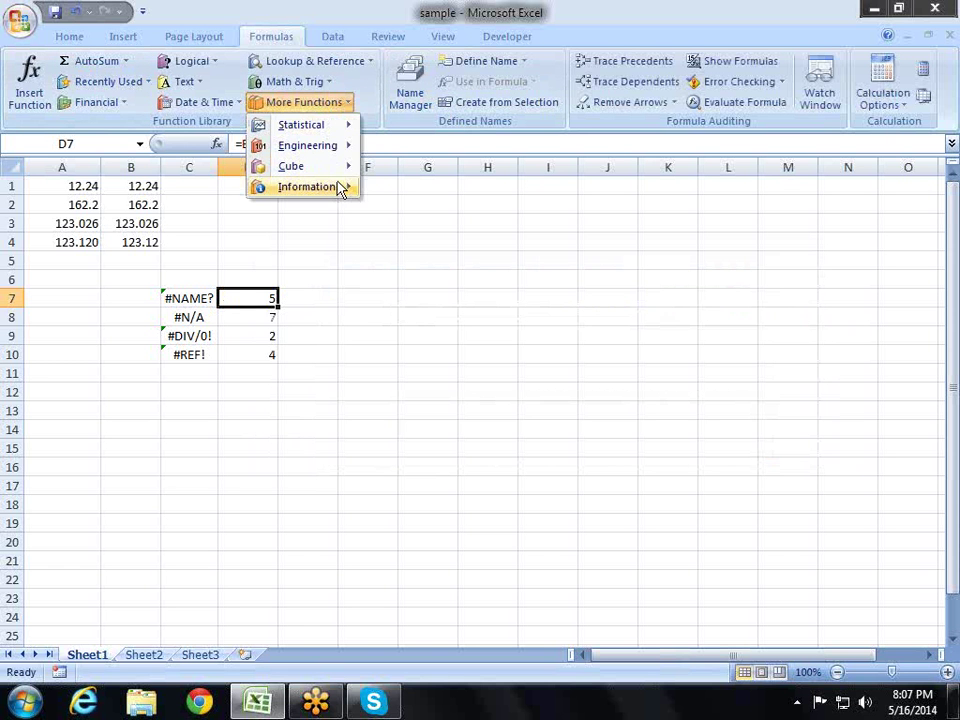
{"action": "mouse_move", "coordinate": [344, 188]}
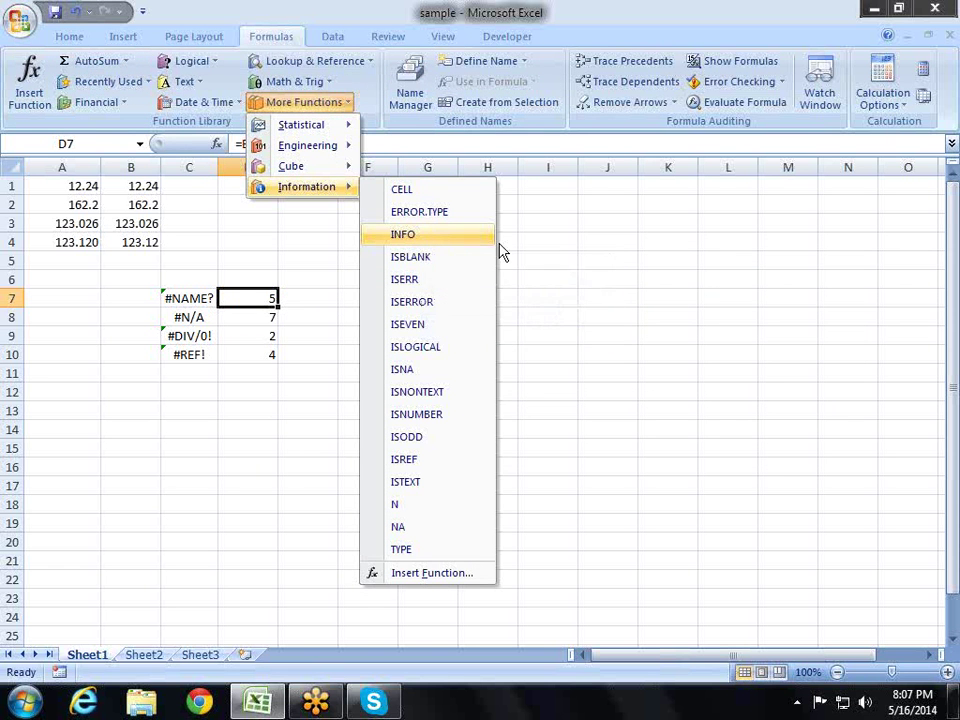
{"action": "left_click", "coordinate": [566, 261]}
Enter =INFO( in F1 via AutoComplete and bring up its Function Arguments dialog.
{"action": "left_click", "coordinate": [386, 189]}
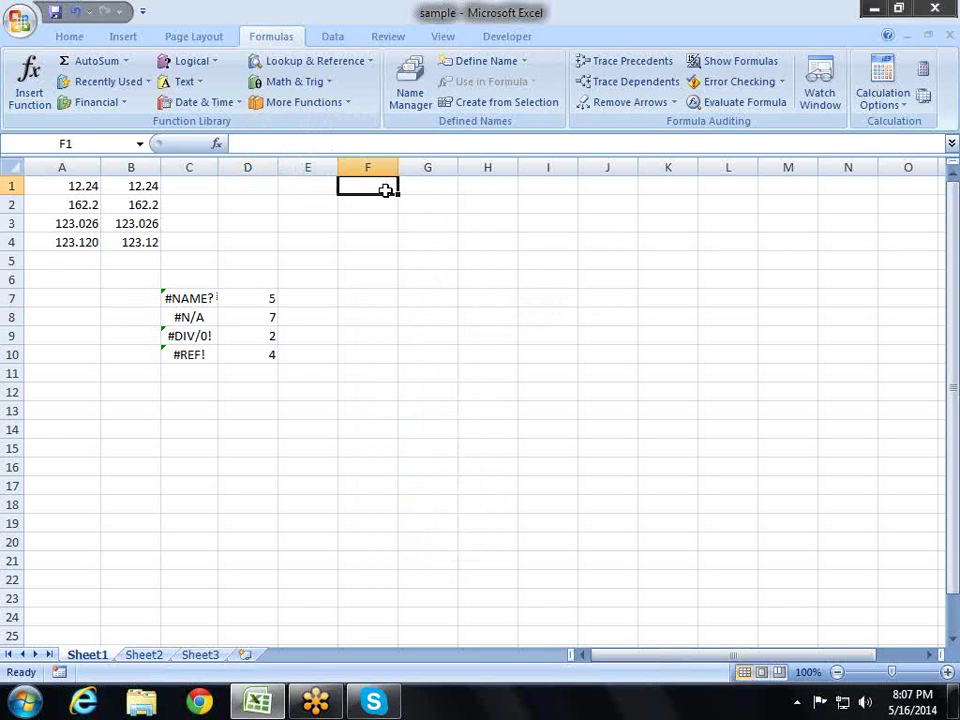
{"action": "type", "text": "="}
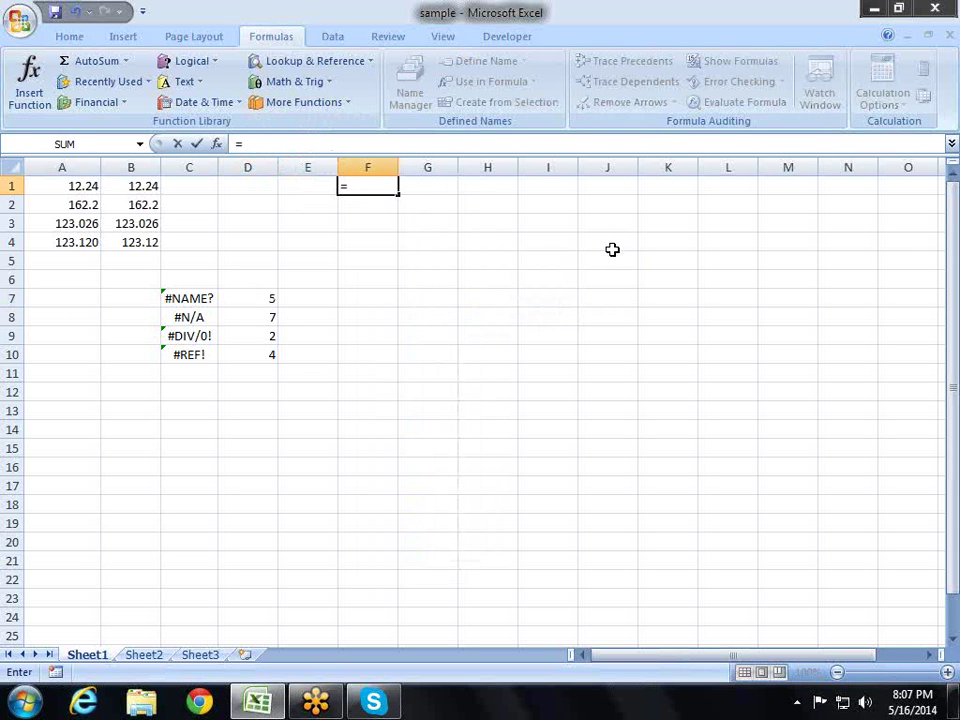
{"action": "type", "text": "inf"}
{"action": "key", "text": "Tab"}
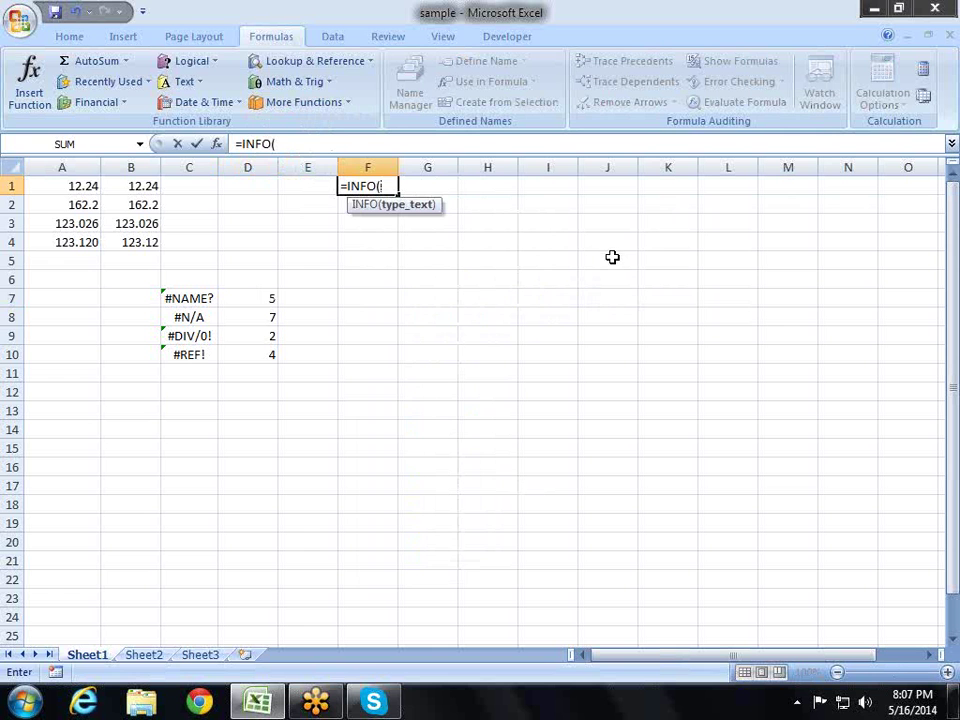
{"action": "key", "text": "Escape"}
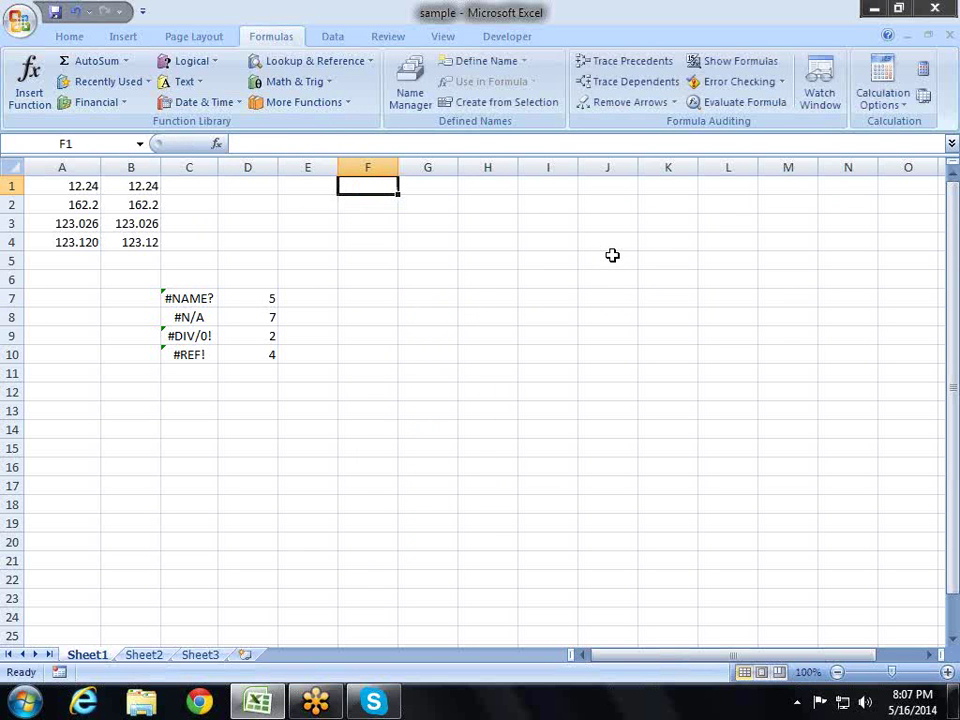
{"action": "type", "text": "=in"}
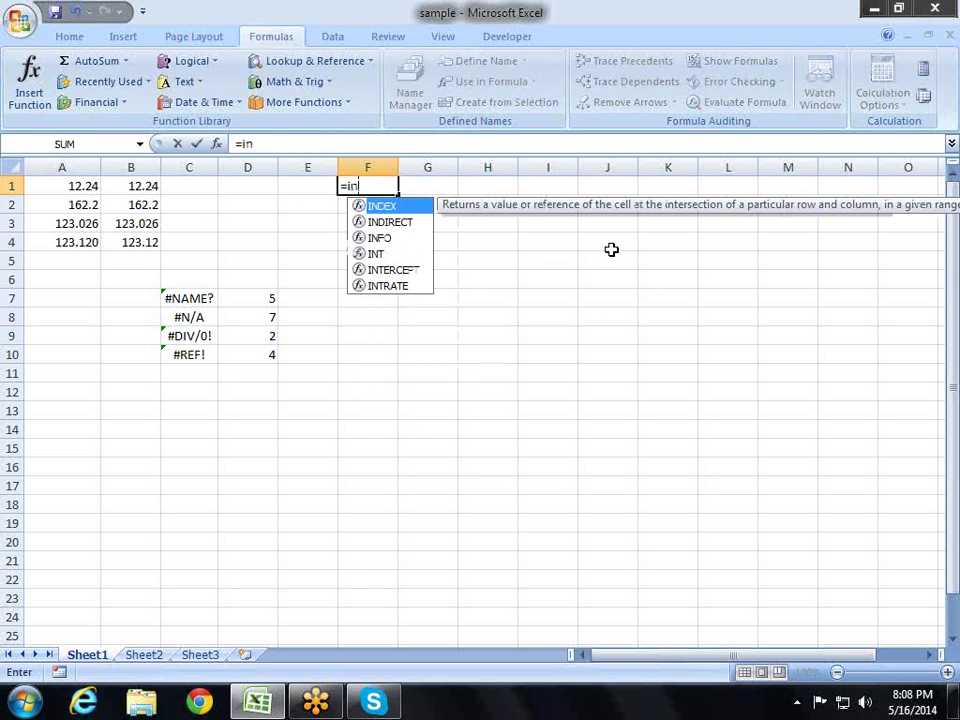
{"action": "key", "text": "Down"}
{"action": "key", "text": "Down"}
{"action": "key", "text": "Tab"}
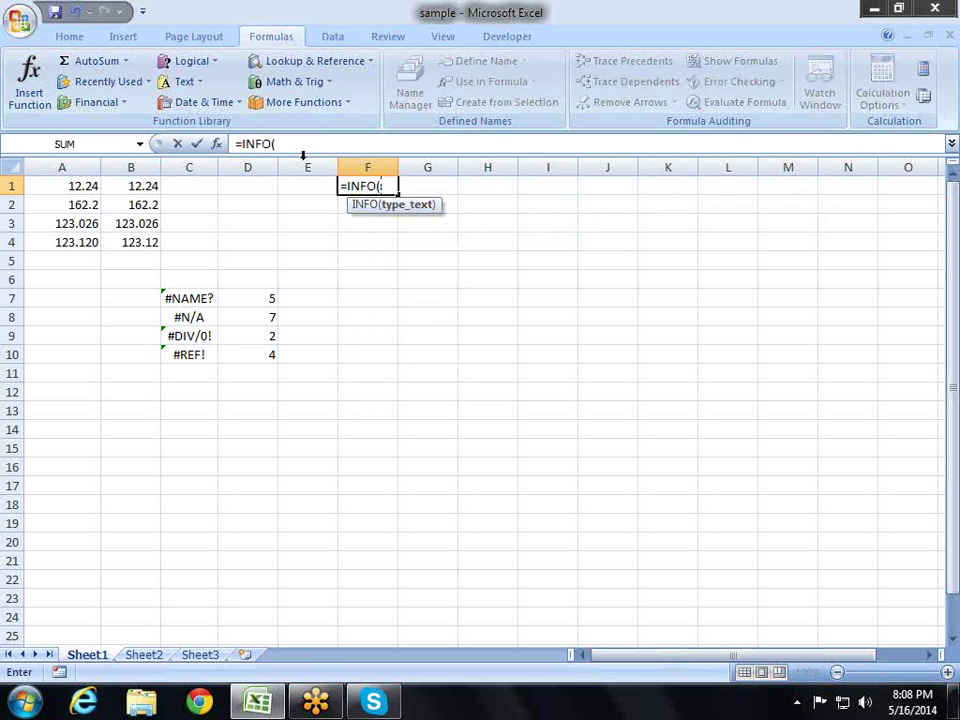
{"action": "left_click", "coordinate": [216, 144]}
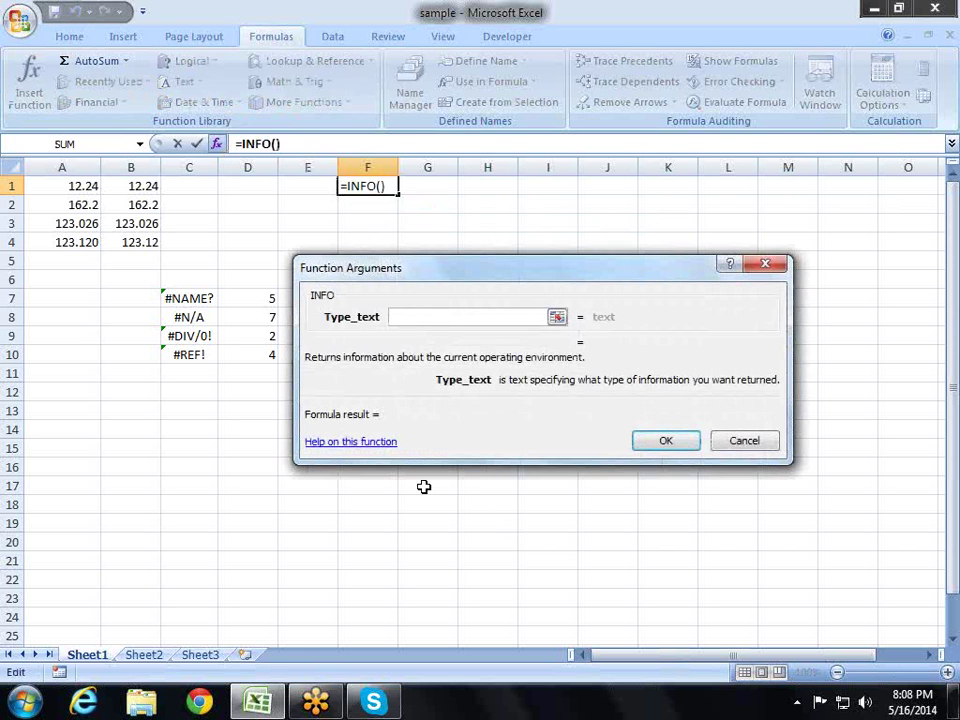
{"action": "left_click", "coordinate": [373, 443]}
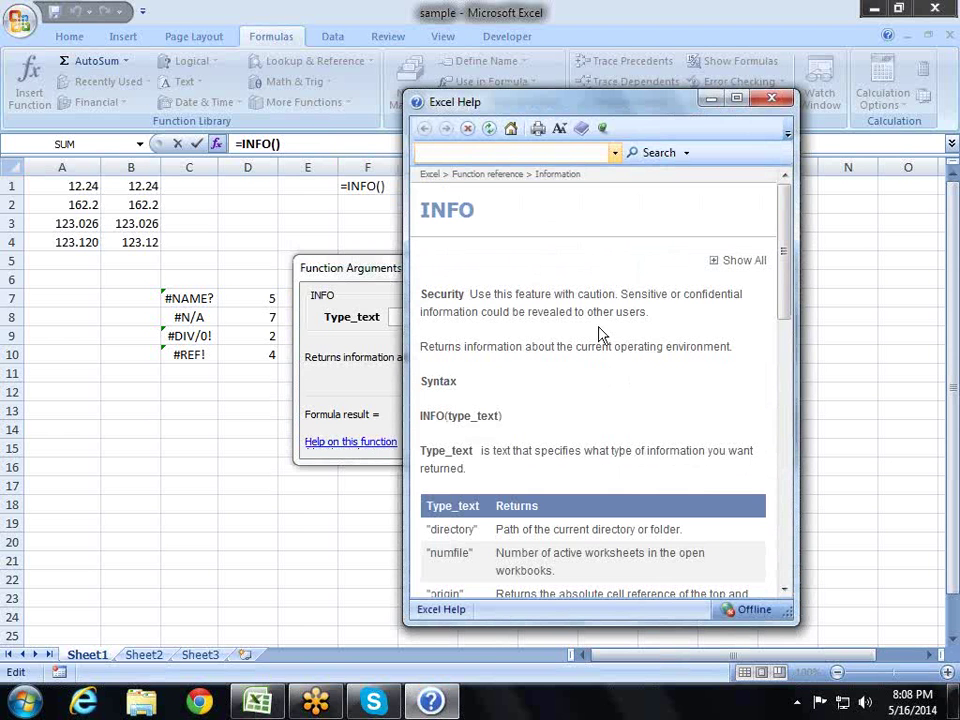
{"action": "mouse_move", "coordinate": [789, 248]}
{"action": "left_mouse_down"}
{"action": "mouse_move", "coordinate": [798, 365]}
{"action": "mouse_move", "coordinate": [795, 295]}
{"action": "left_mouse_up"}
{"action": "left_click", "coordinate": [741, 99]}
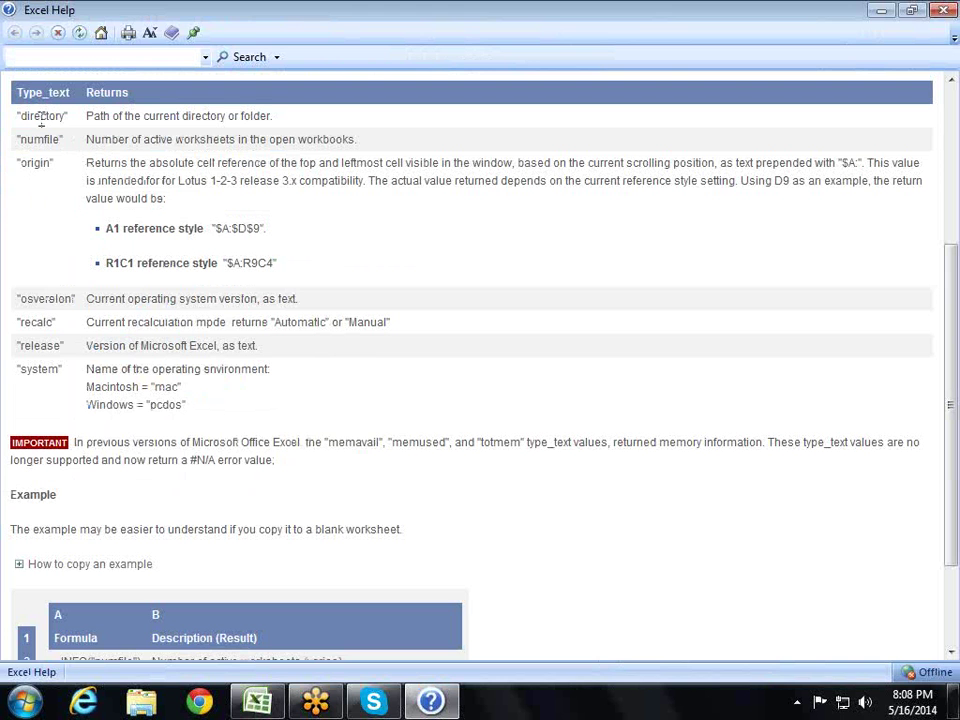
{"action": "mouse_move", "coordinate": [34, 116]}
{"action": "left_mouse_down"}
{"action": "mouse_move", "coordinate": [96, 119]}
{"action": "mouse_move", "coordinate": [12, 162]}
{"action": "mouse_move", "coordinate": [244, 138]}
{"action": "mouse_move", "coordinate": [358, 142]}
{"action": "left_mouse_up"}
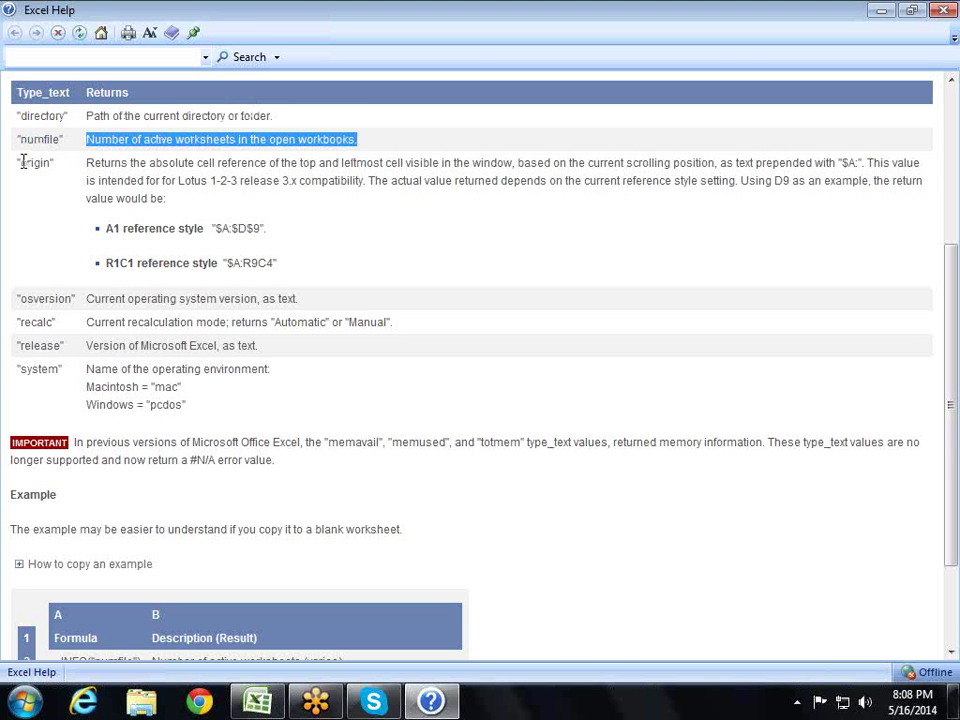
{"action": "left_click_drag", "start_coordinate": [20, 162], "coordinate": [268, 163]}
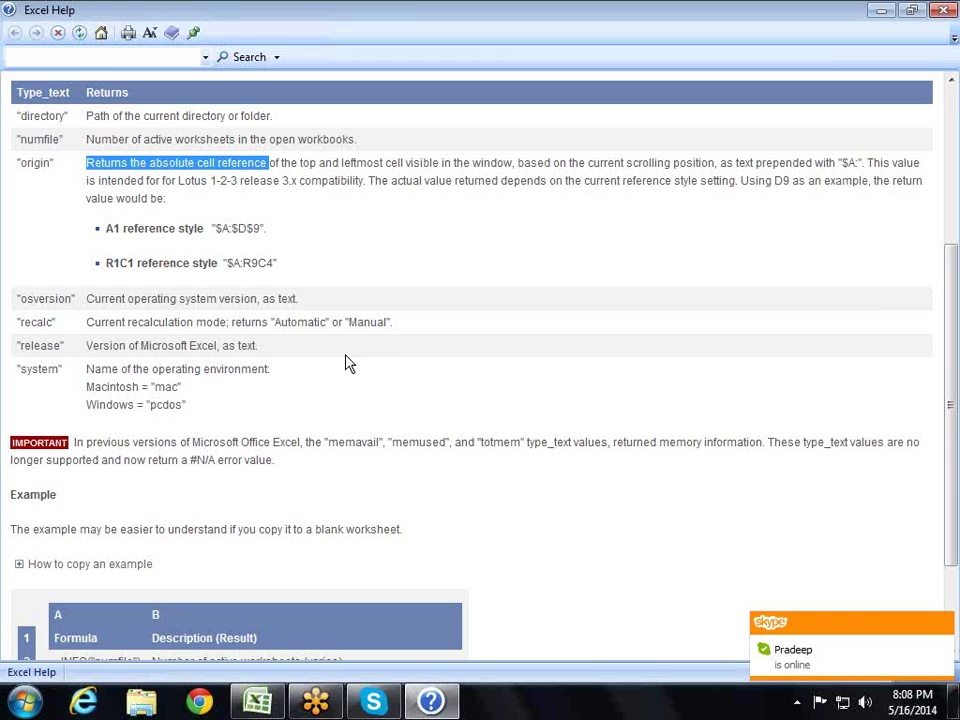
{"action": "key", "text": "alt+Tab"}
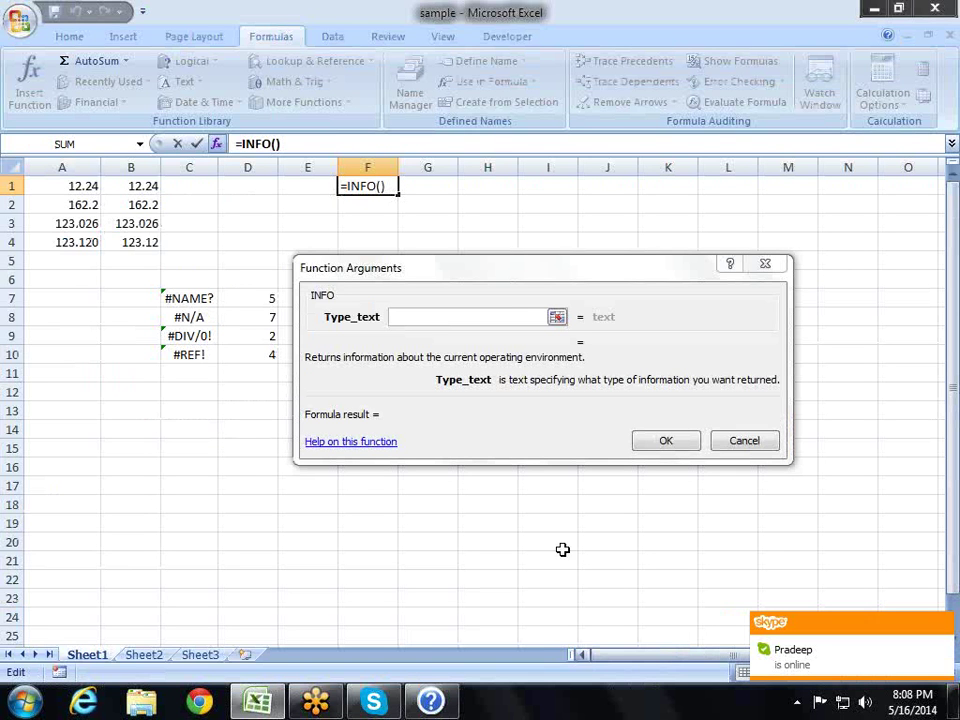
Cancel the dialog, scroll columns to start at D, and enter =INFO("origin") in F1.
{"action": "key", "text": "Escape"}
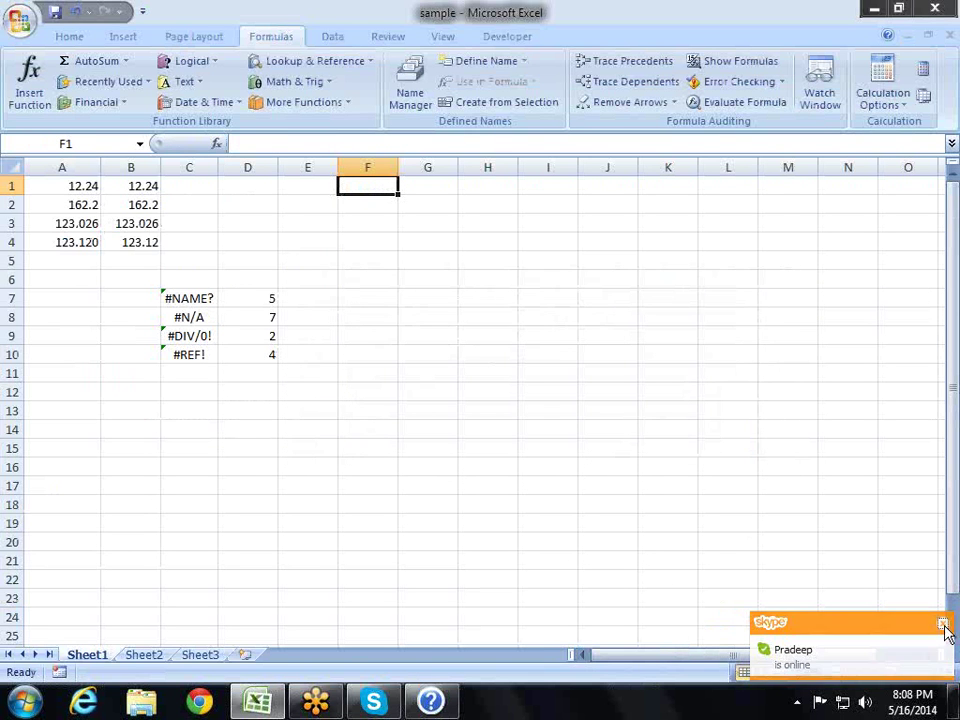
{"action": "left_click", "coordinate": [943, 625]}
{"action": "left_click", "coordinate": [929, 655]}
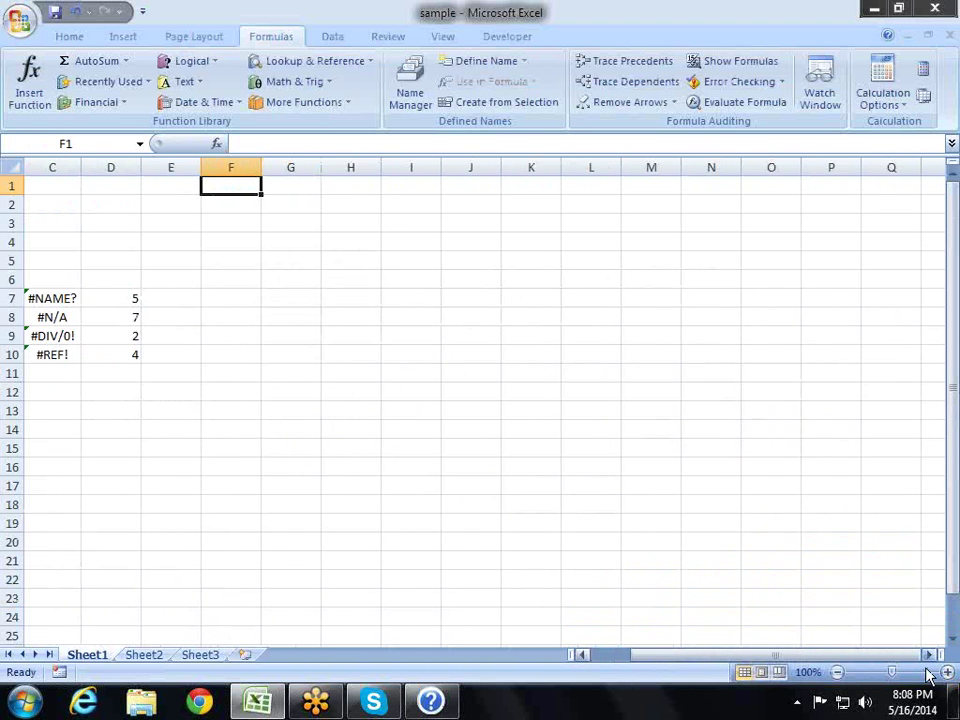
{"action": "left_click", "coordinate": [929, 655]}
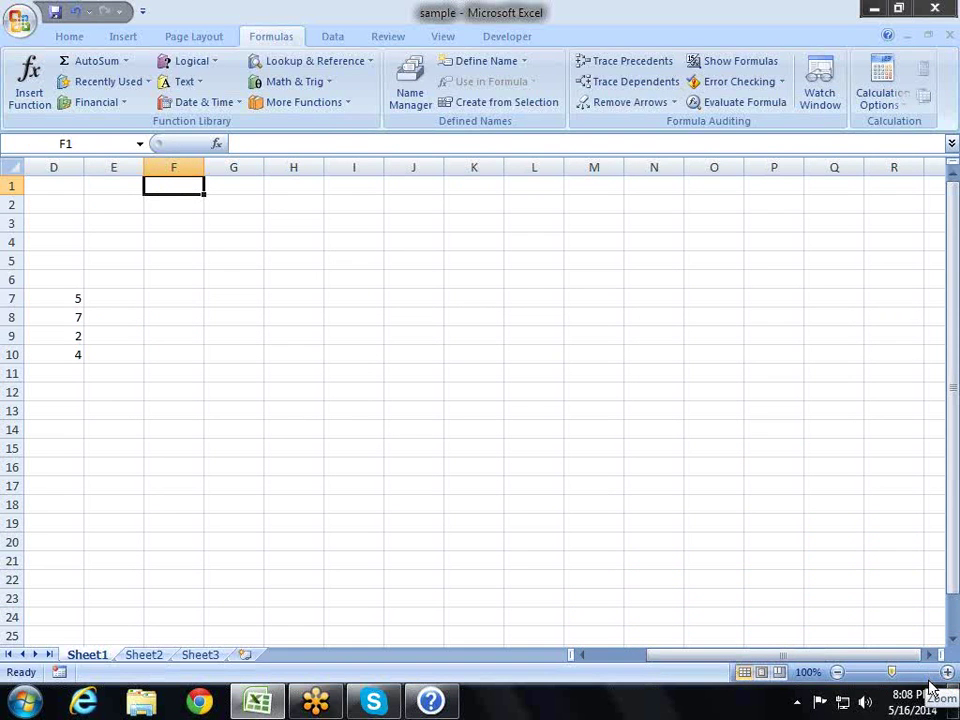
{"action": "type", "text": "=inf"}
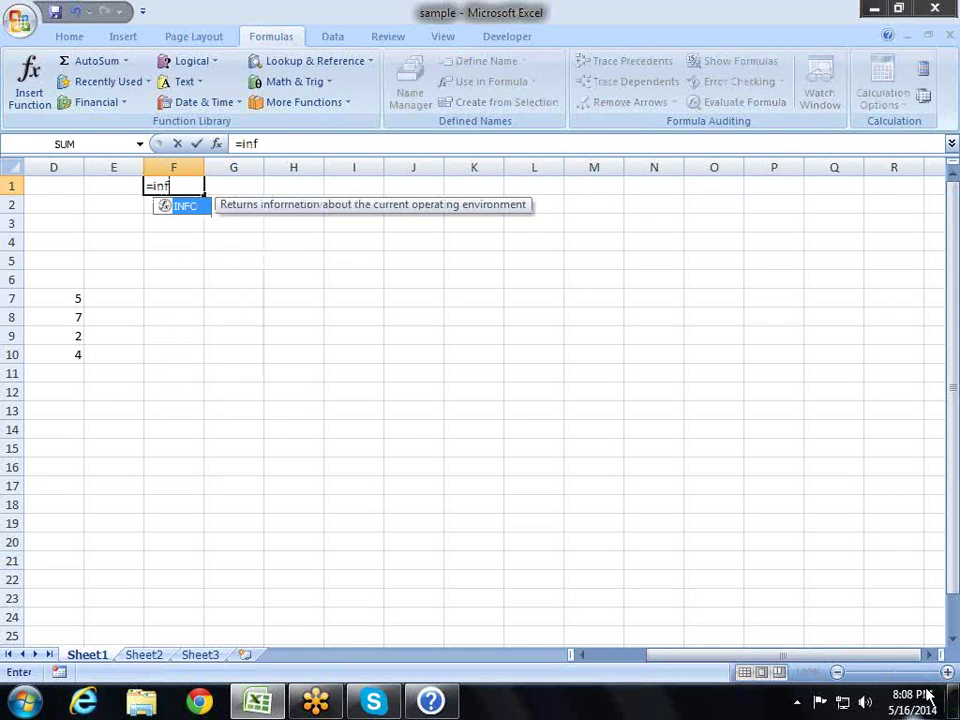
{"action": "key", "text": "Tab"}
{"action": "type", "text": "ori"}
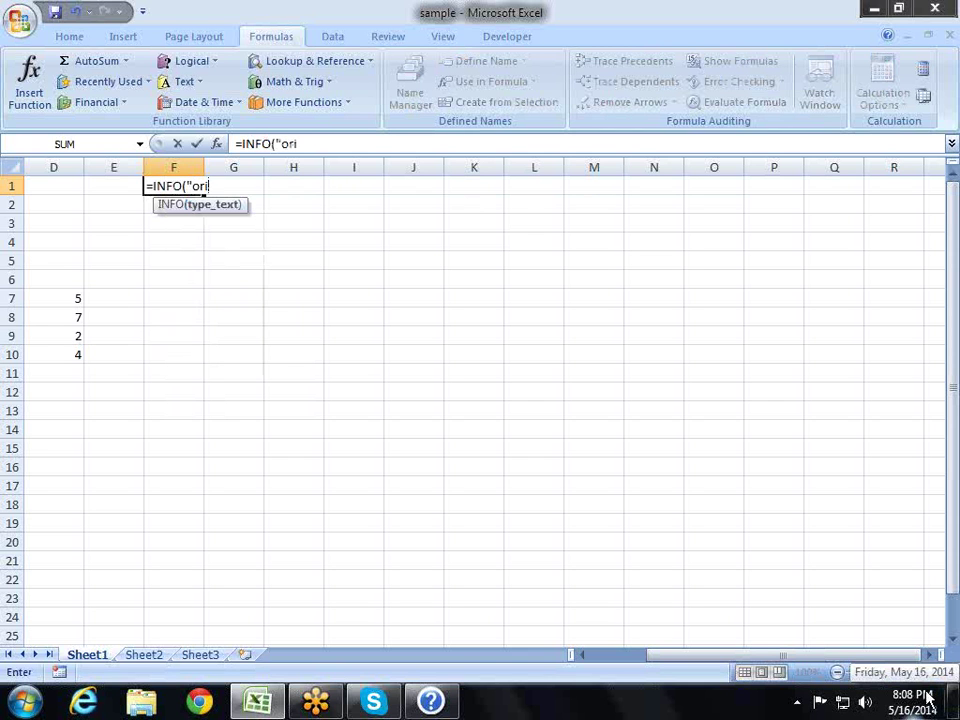
{"action": "type", "text": "gin\""}
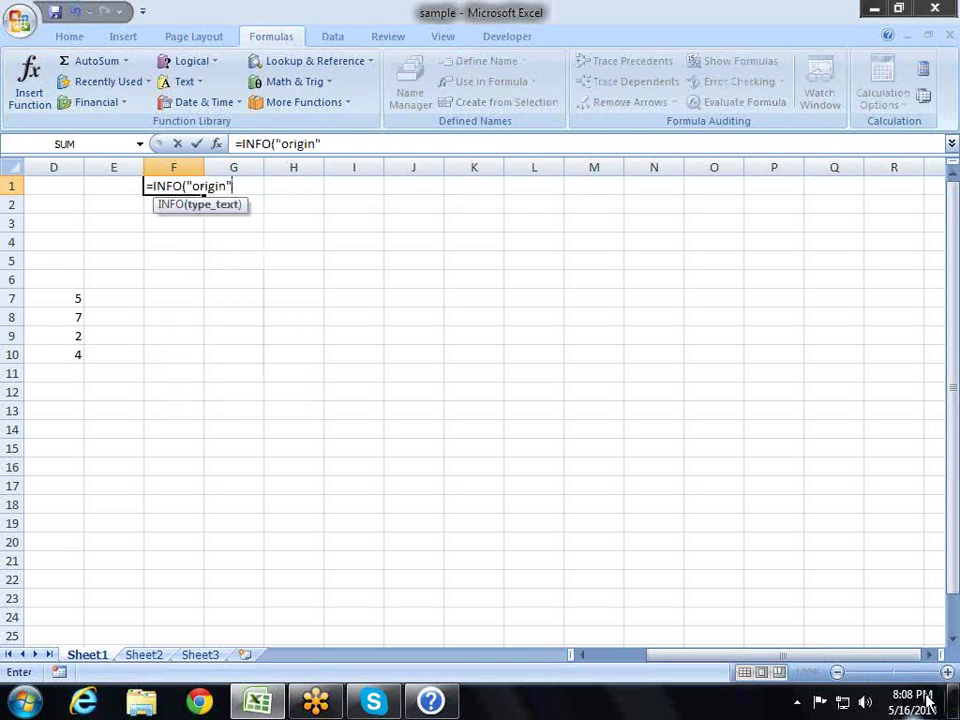
{"action": "key", "text": "Return"}
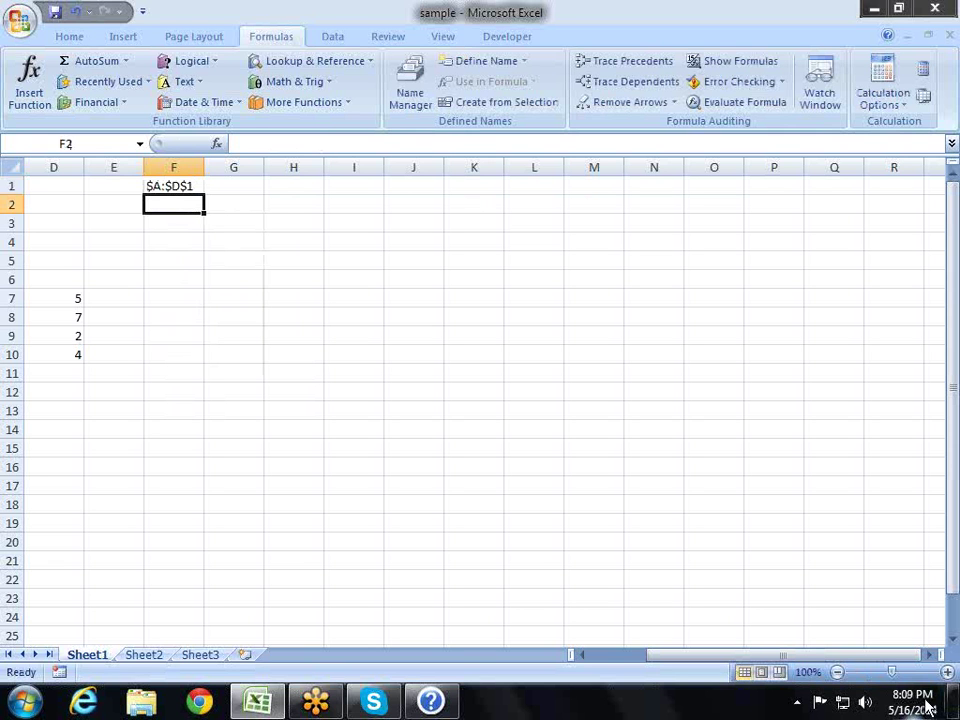
{"action": "key", "text": "Up"}
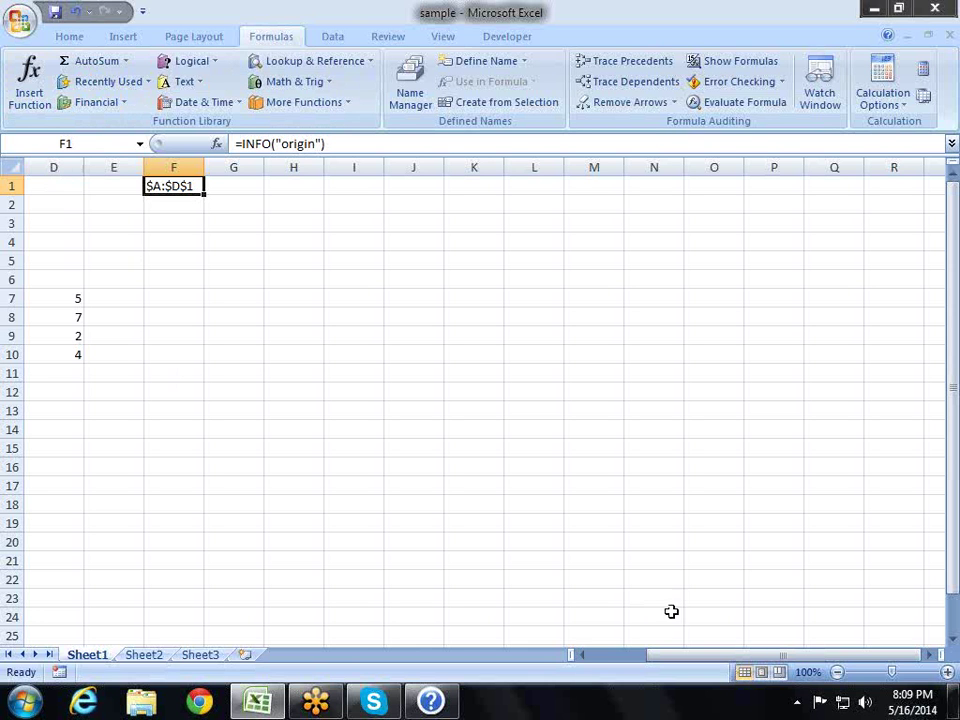
Shift the view a column to change the origin, delete F1's formula, and select E1.
{"action": "left_click", "coordinate": [934, 654]}
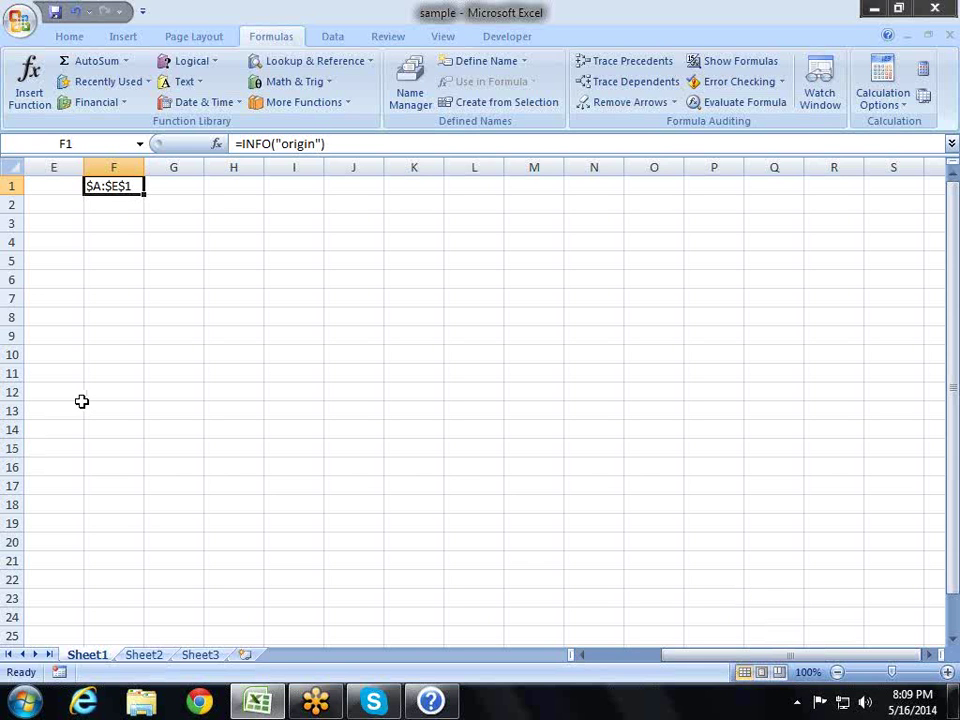
{"action": "key", "text": "Delete"}
{"action": "key", "text": "Left"}
{"action": "key", "text": "Left"}
{"action": "key", "text": "Left"}
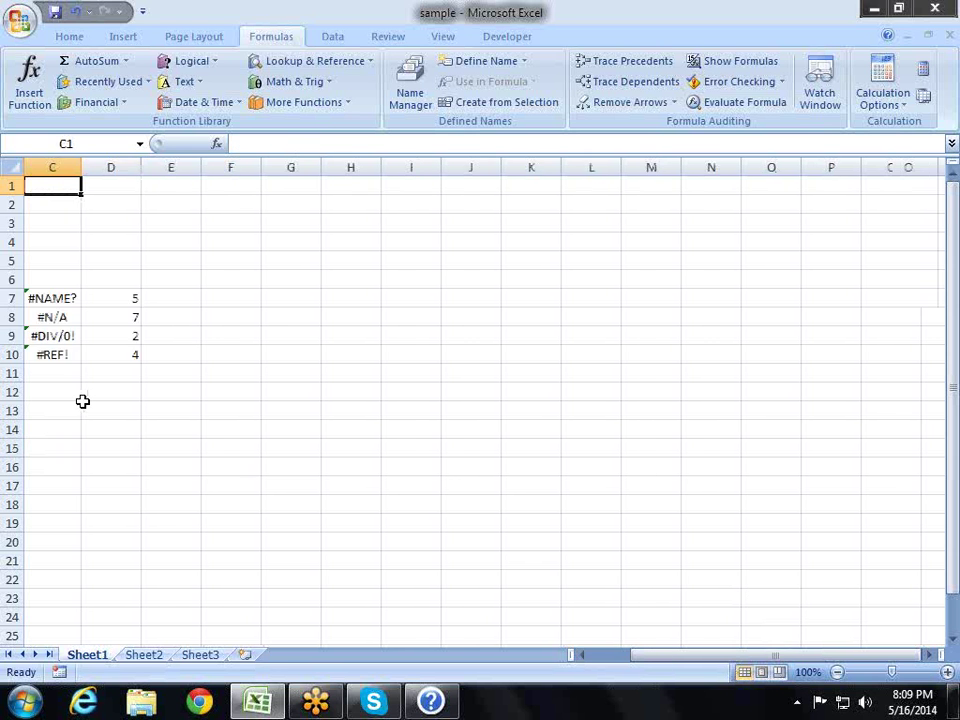
{"action": "key", "text": "Left"}
{"action": "key", "text": "Left"}
{"action": "key", "text": "Right"}
{"action": "key", "text": "Right"}
{"action": "key", "text": "Right"}
{"action": "key", "text": "Right"}
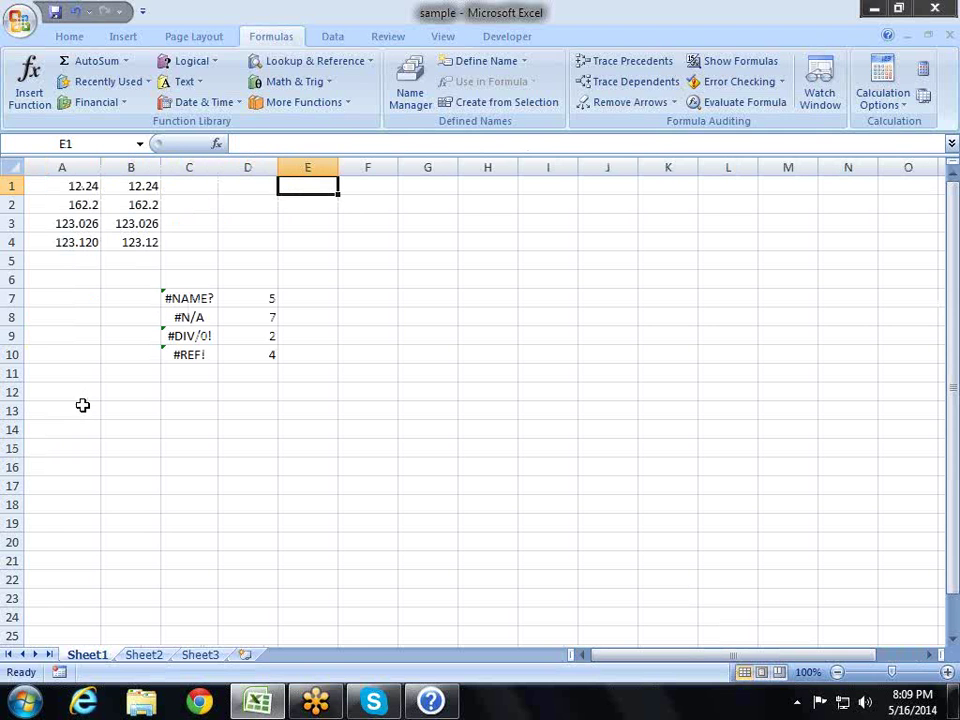
Discard the =inf entry in E1 and read the INFO help page's type_text values before returning.
{"action": "type", "text": "=i"}
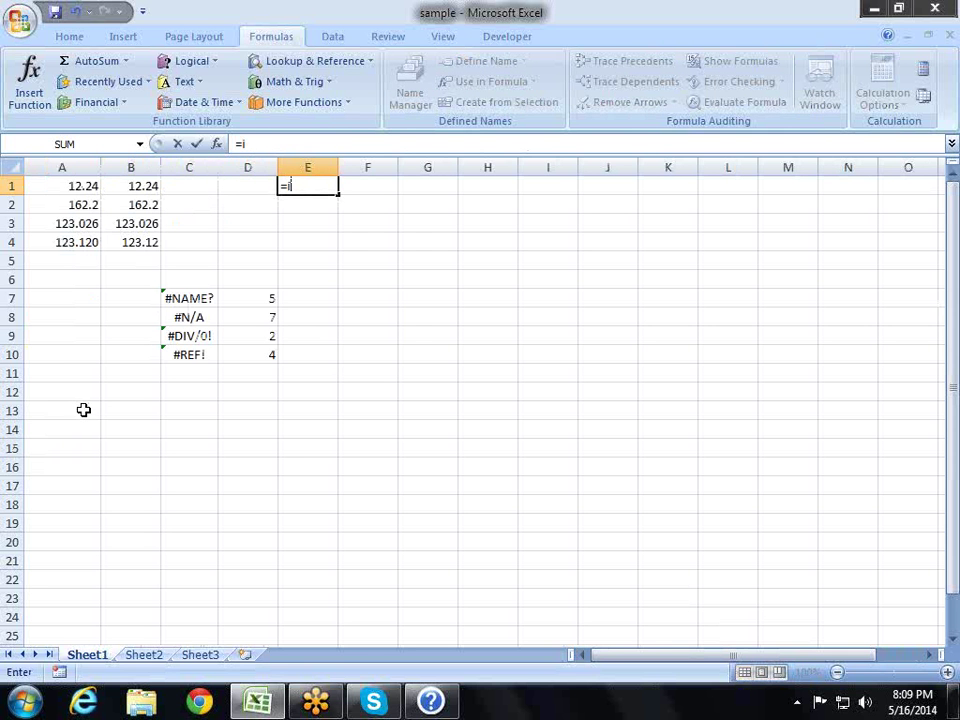
{"action": "type", "text": "nf"}
{"action": "key", "text": "Escape"}
{"action": "key", "text": "F1"}
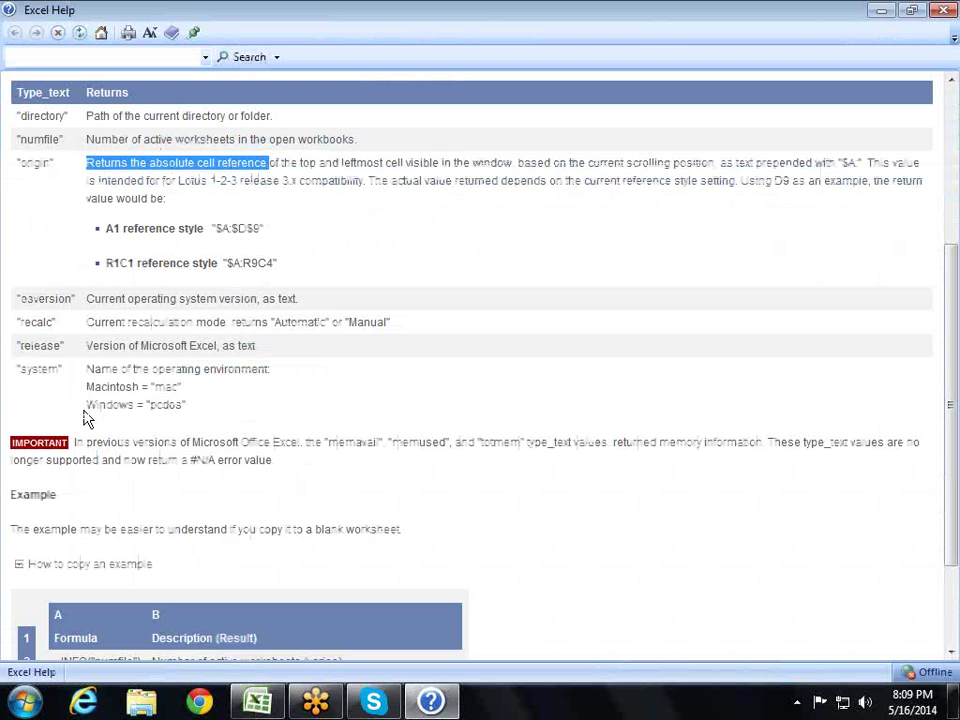
{"action": "left_click", "coordinate": [70, 247]}
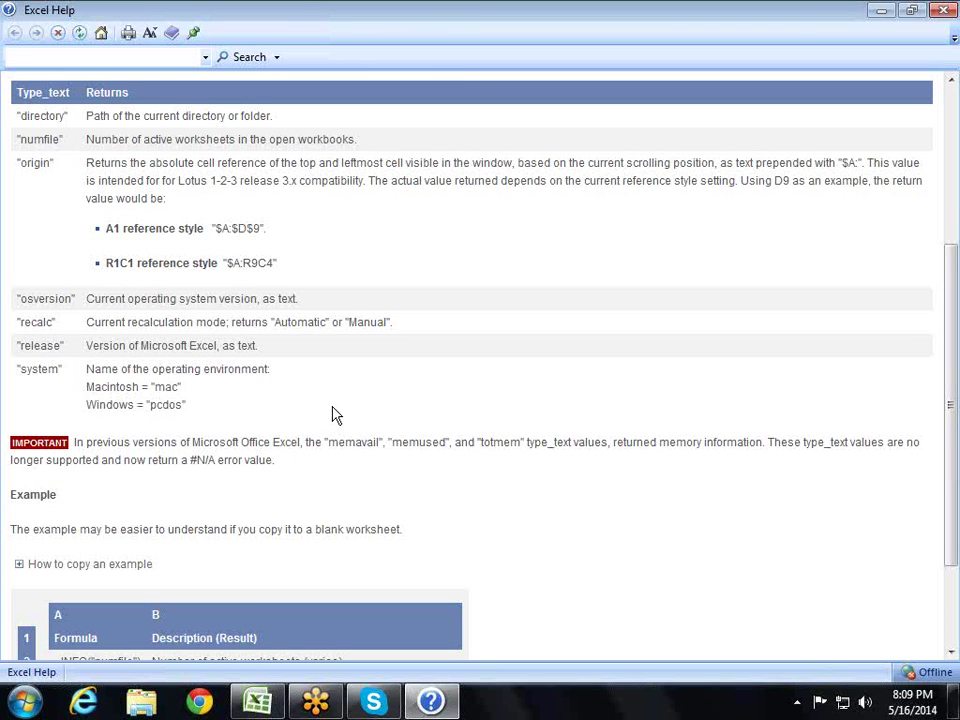
{"action": "key", "text": "alt+Tab"}
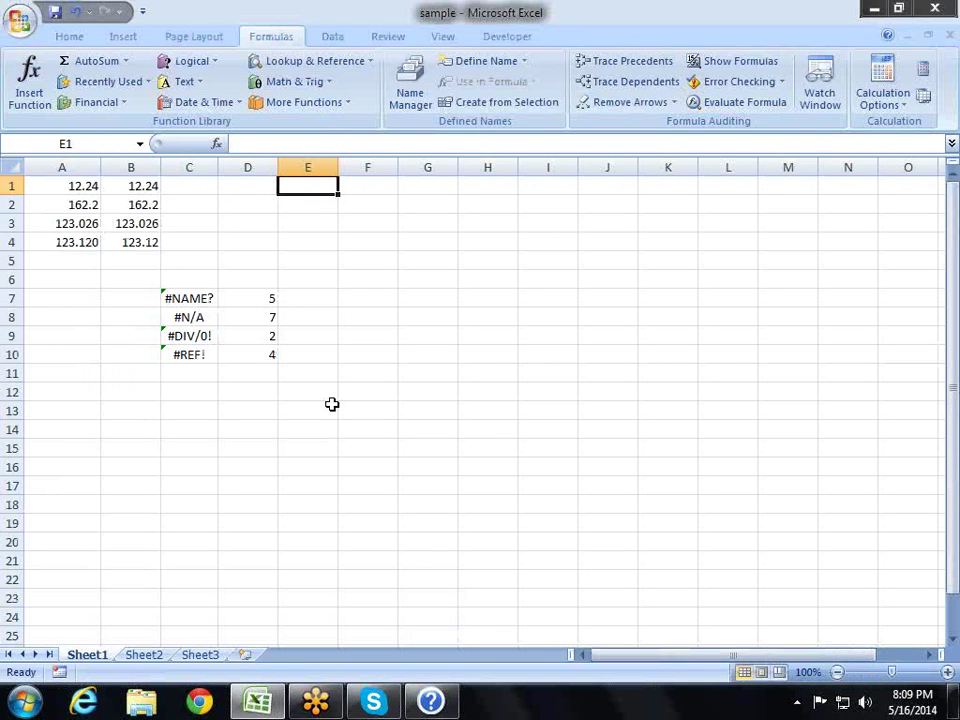
Enter =INFO("osversion") in E1, returning Windows (32-bit) NT 6.01.
{"action": "type", "text": "=in"}
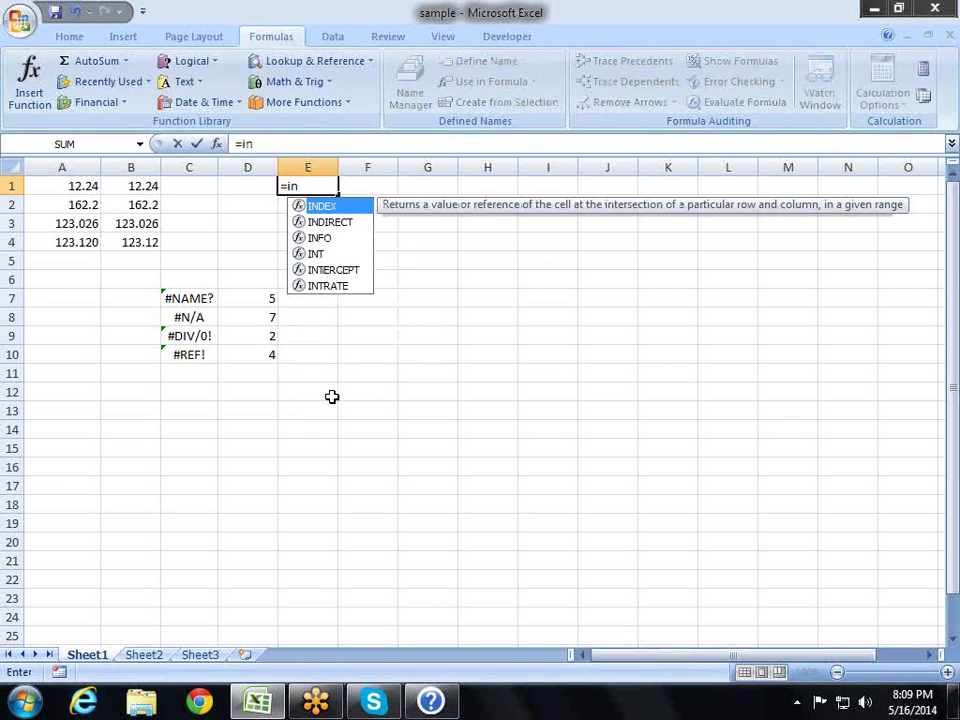
{"action": "key", "text": "Down"}
{"action": "key", "text": "Down"}
{"action": "key", "text": "Tab"}
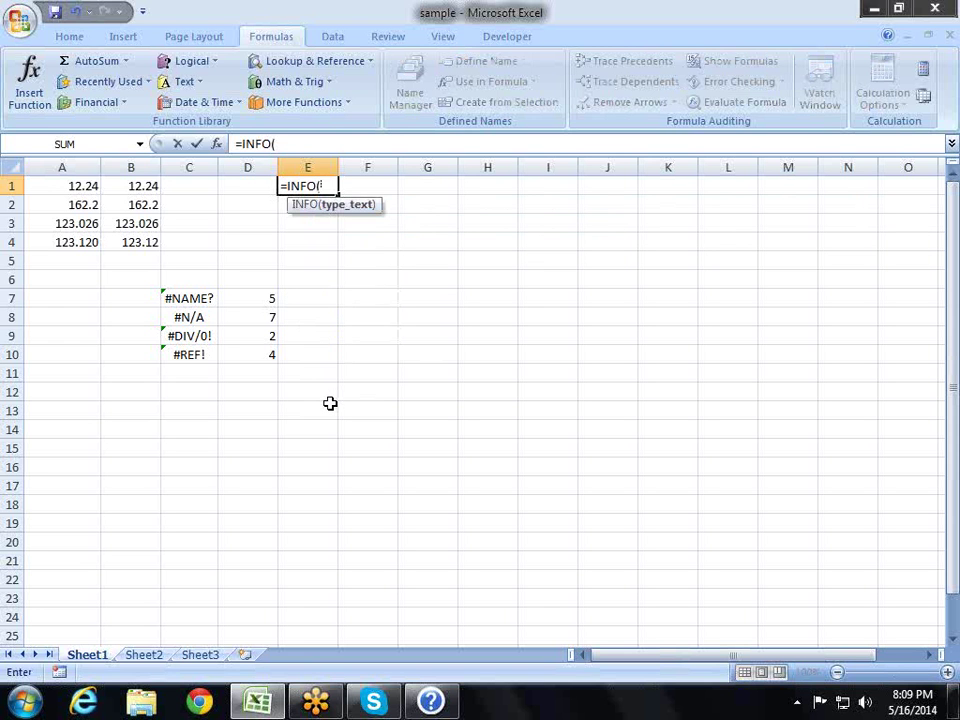
{"action": "type", "text": "\"osversio"}
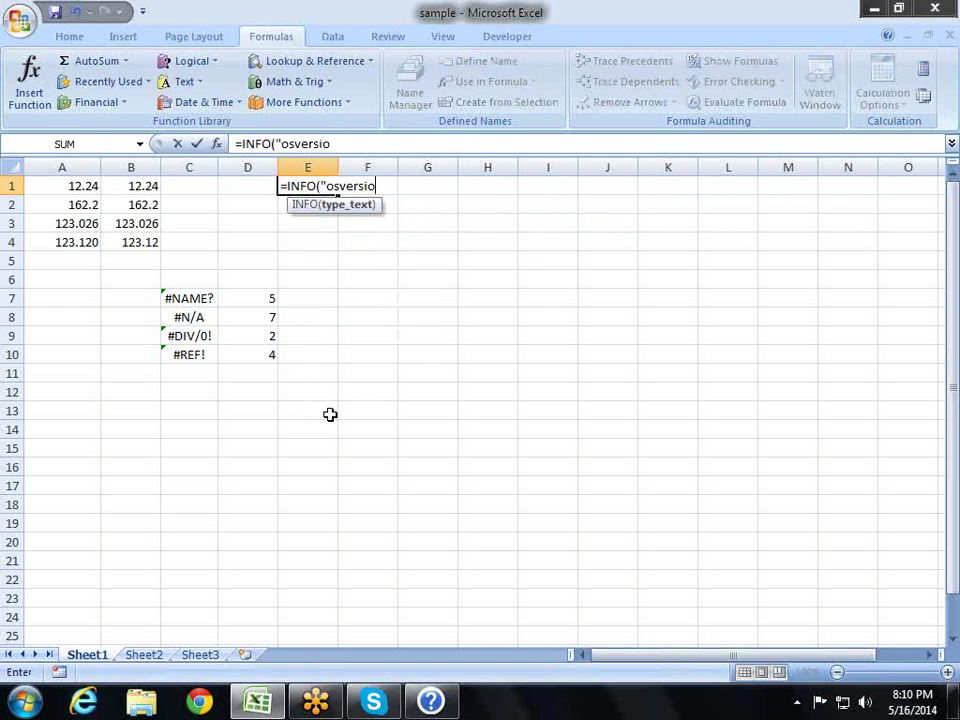
{"action": "type", "text": "n"}
{"action": "key", "text": "Return"}
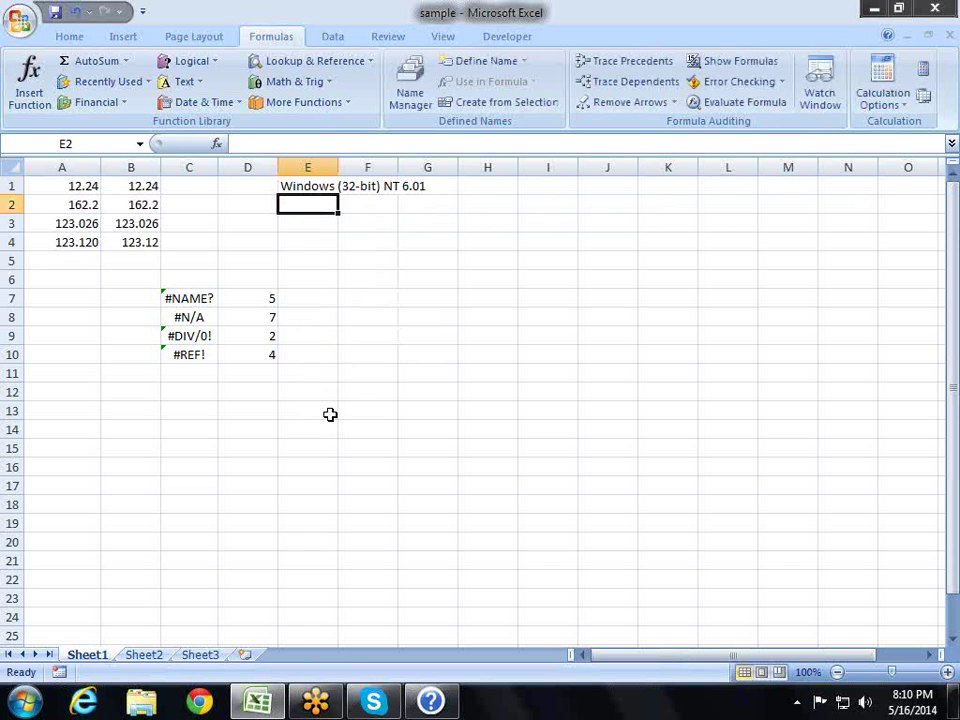
Enter =INFO("recalc") in E2, returning Automatic.
{"action": "type", "text": "="}
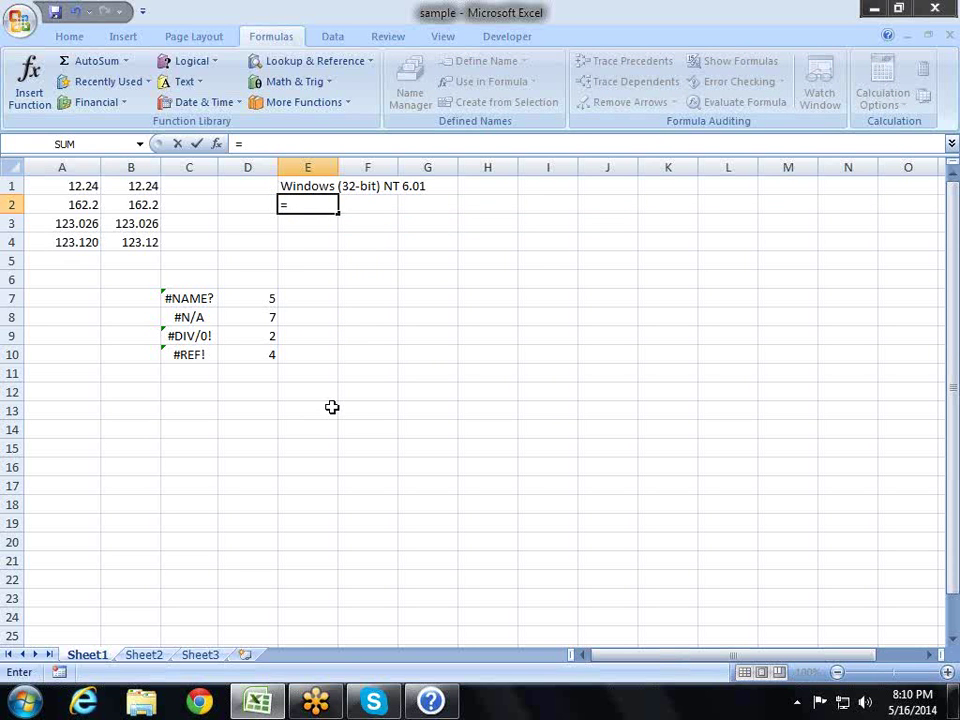
{"action": "type", "text": "o"}
{"action": "key", "text": "BackSpace"}
{"action": "type", "text": "in"}
{"action": "key", "text": "Down"}
{"action": "key", "text": "Down"}
{"action": "key", "text": "Tab"}
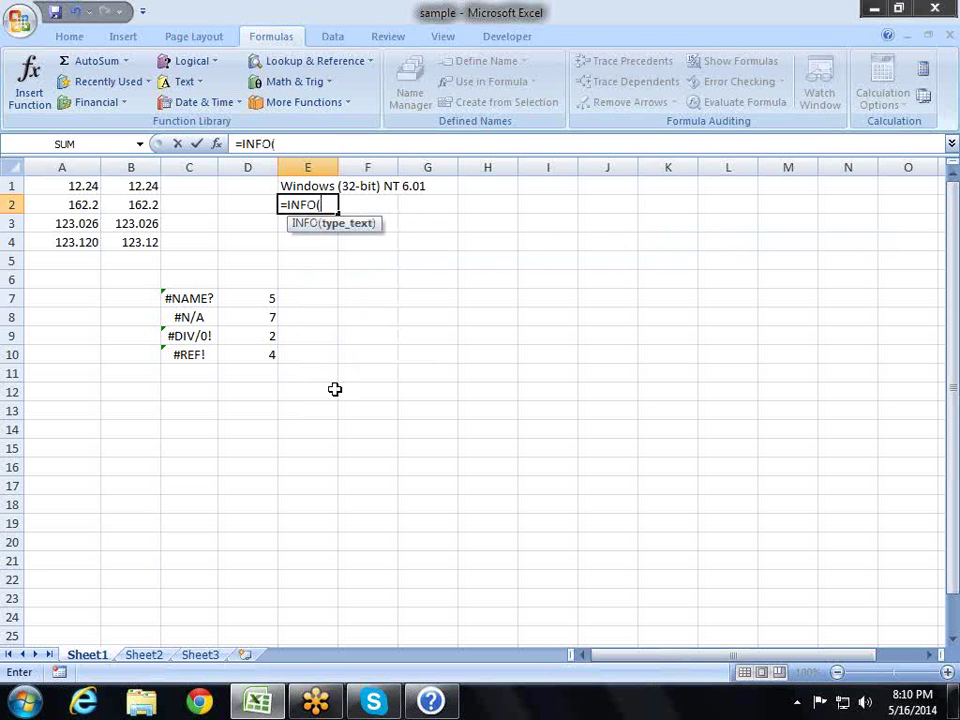
{"action": "type", "text": "\"reca"}
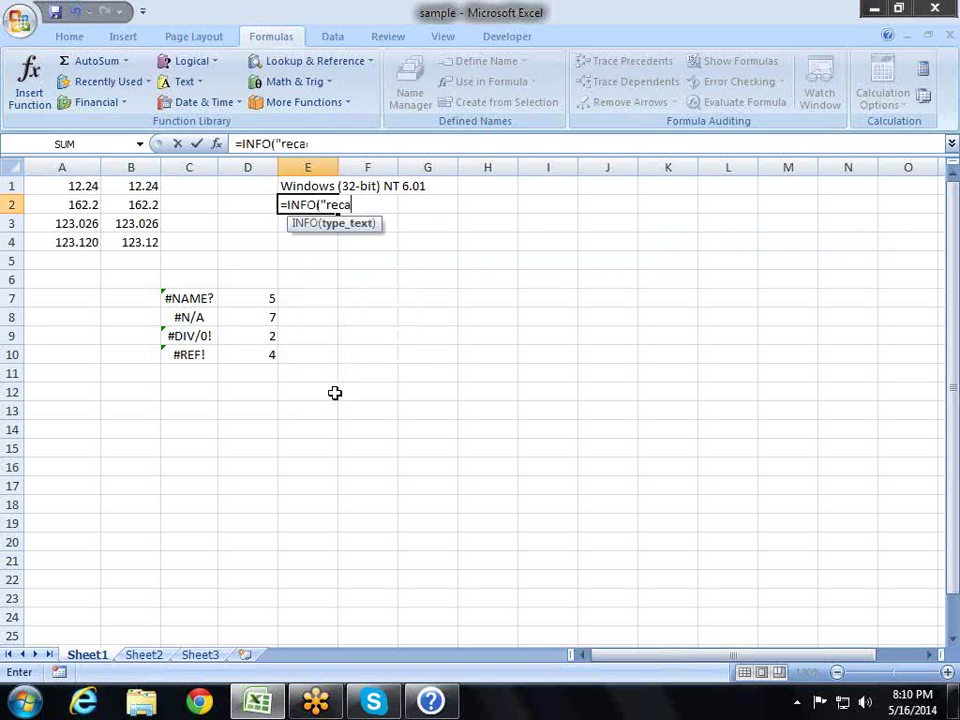
{"action": "type", "text": "lc"}
{"action": "key", "text": "Return"}
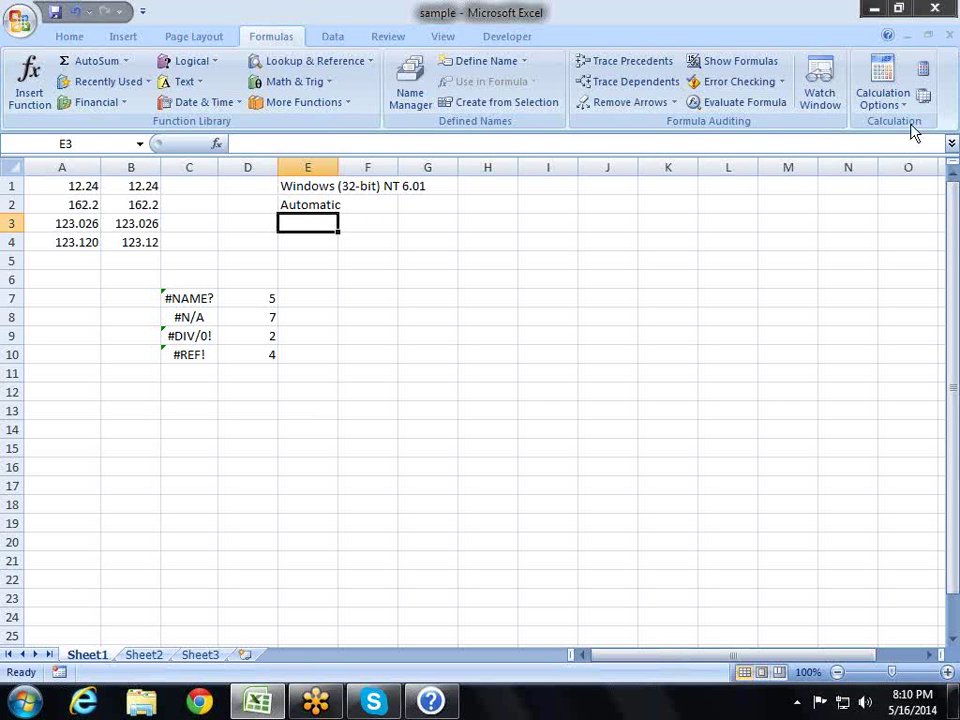
Check the workbook's Calculation Options and glance at the INFO help page without changes.
{"action": "left_click", "coordinate": [884, 98]}
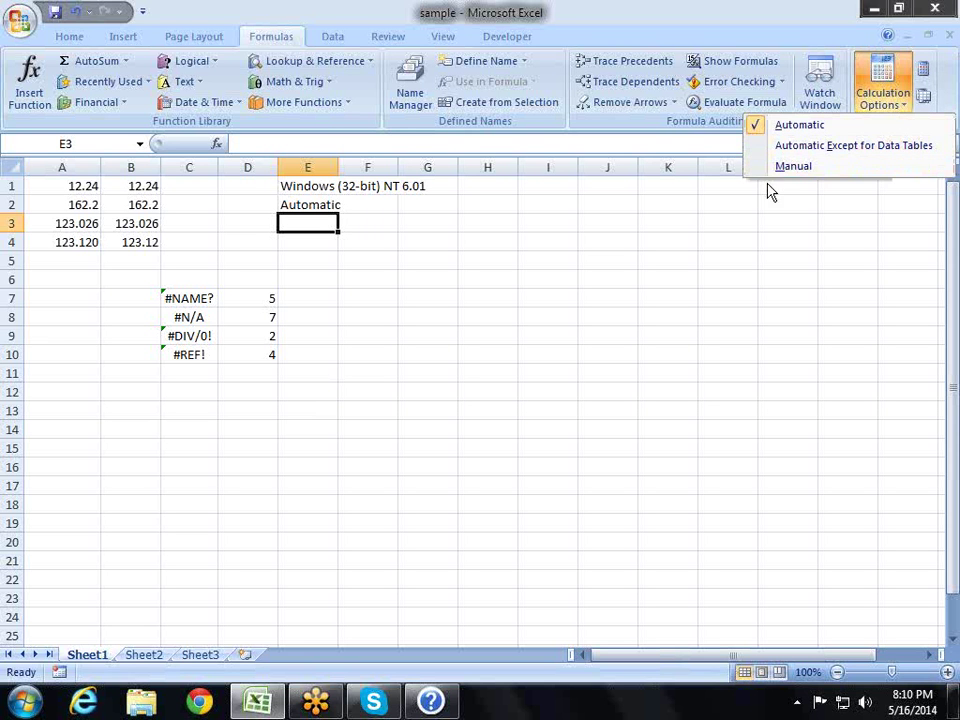
{"action": "left_click", "coordinate": [400, 244]}
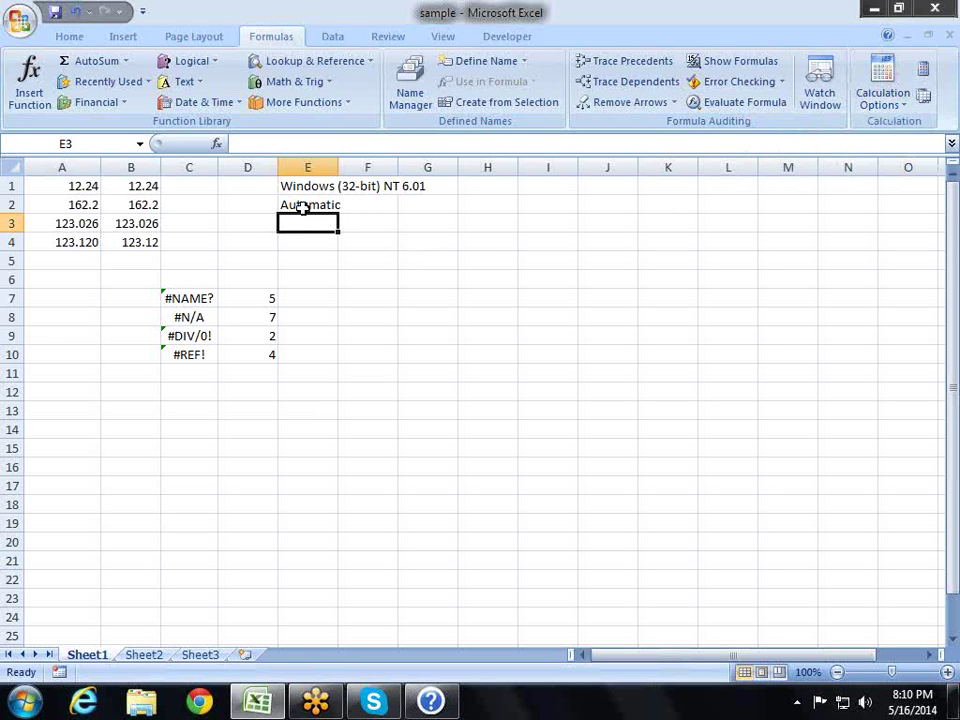
{"action": "key", "text": "alt+Tab"}
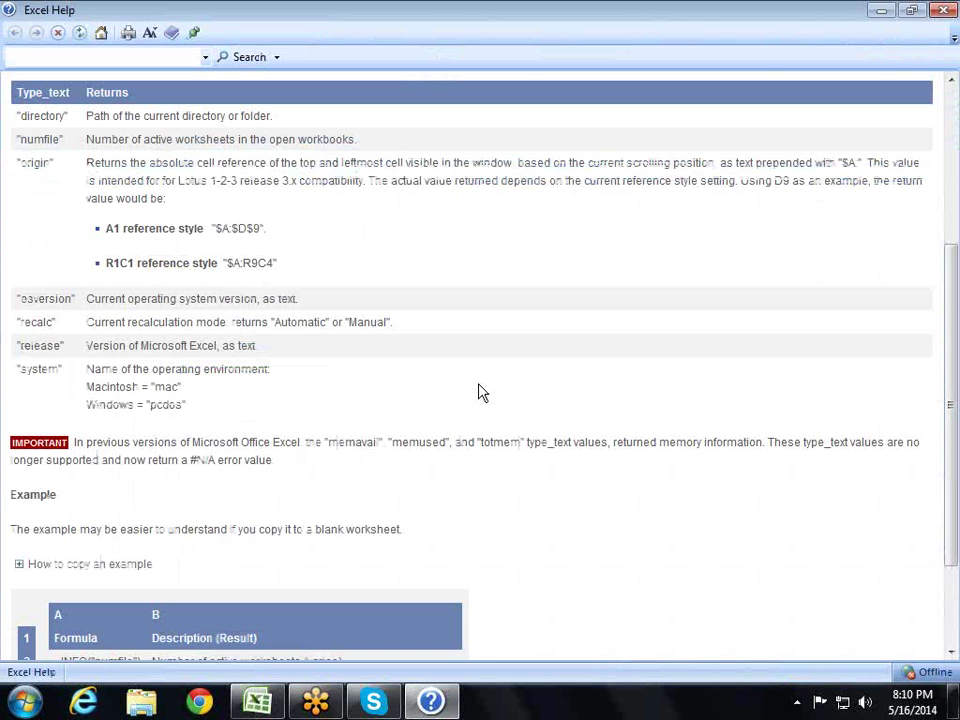
{"action": "key", "text": "alt+Tab"}
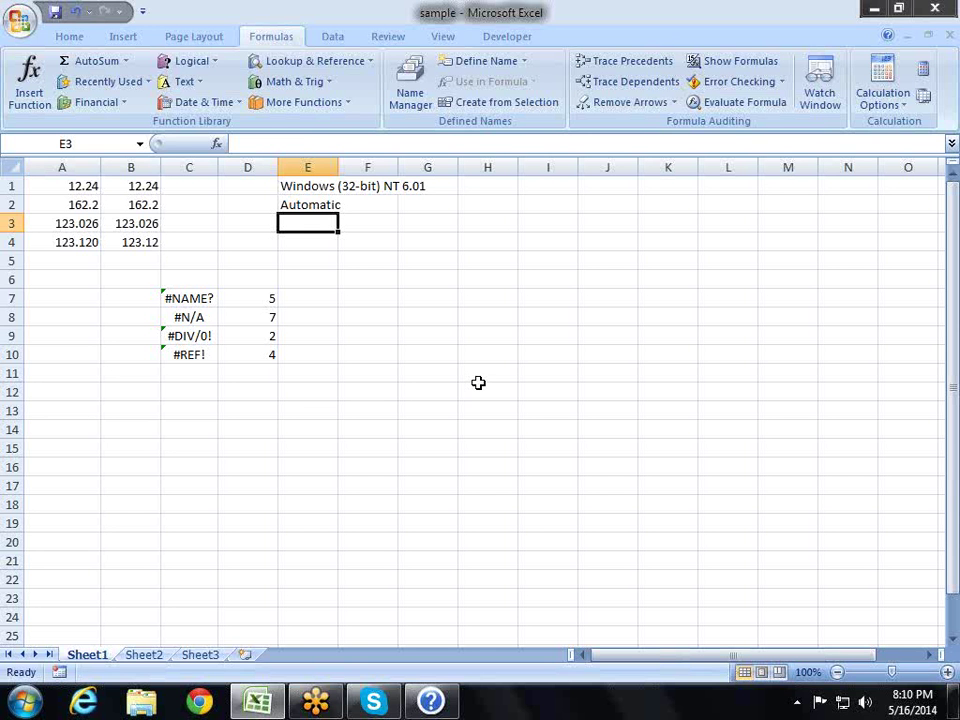
Enter =INFO("release") in E3, which shows 12.0.
{"action": "type", "text": "=re"}
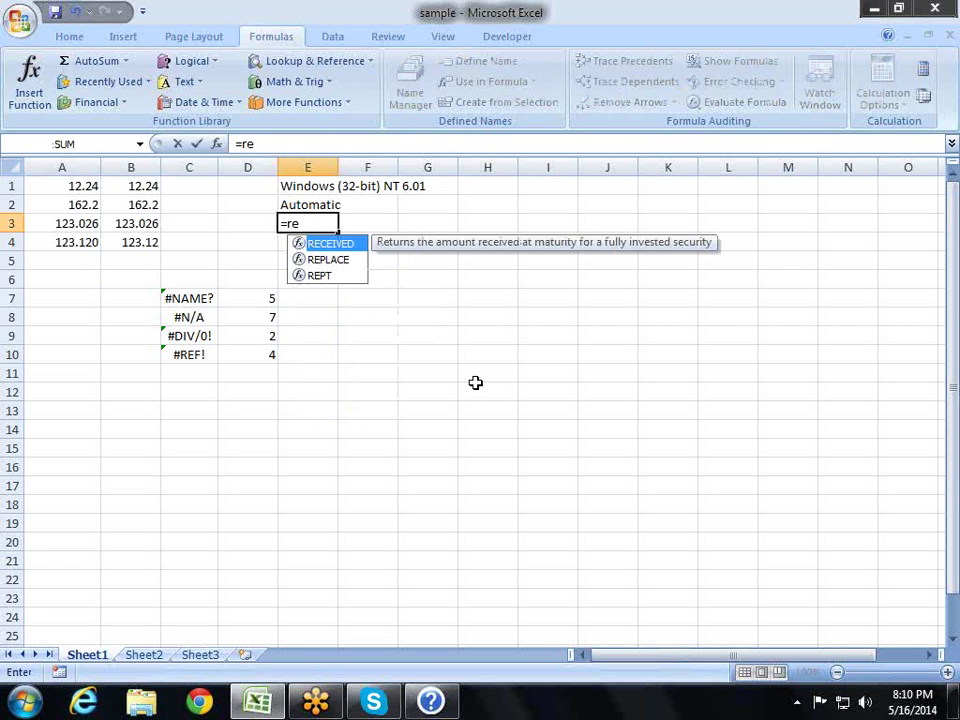
{"action": "key", "text": "BackSpace"}
{"action": "key", "text": "BackSpace"}
{"action": "type", "text": "rel"}
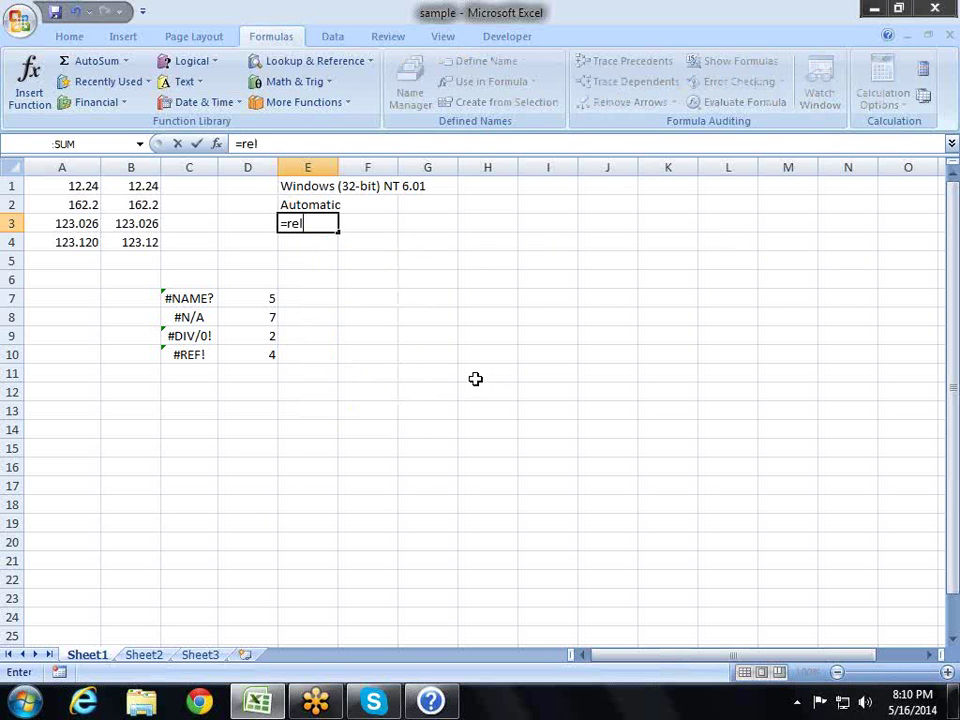
{"action": "key", "text": "BackSpace"}
{"action": "key", "text": "BackSpace"}
{"action": "key", "text": "BackSpace"}
{"action": "type", "text": "inf"}
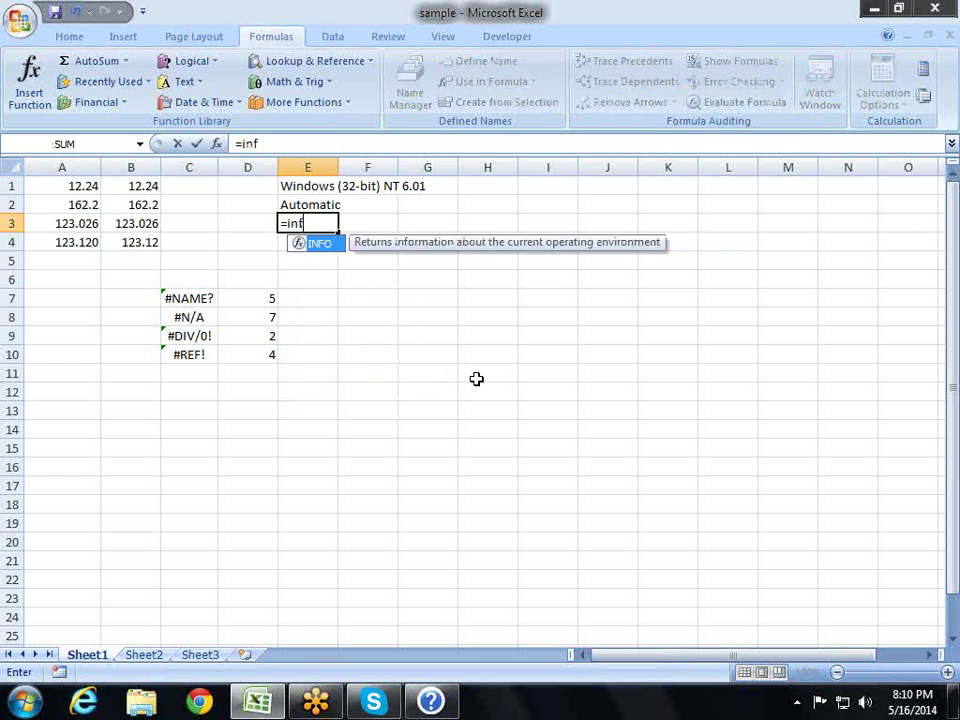
{"action": "key", "text": "Tab"}
{"action": "type", "text": "\"re"}
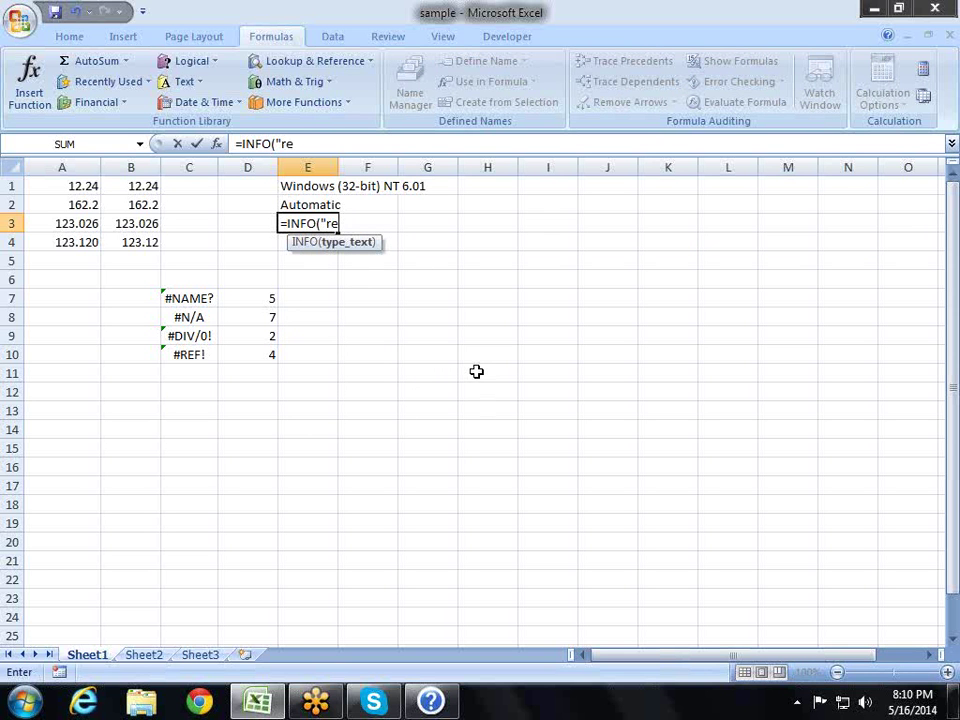
{"action": "type", "text": "lease"}
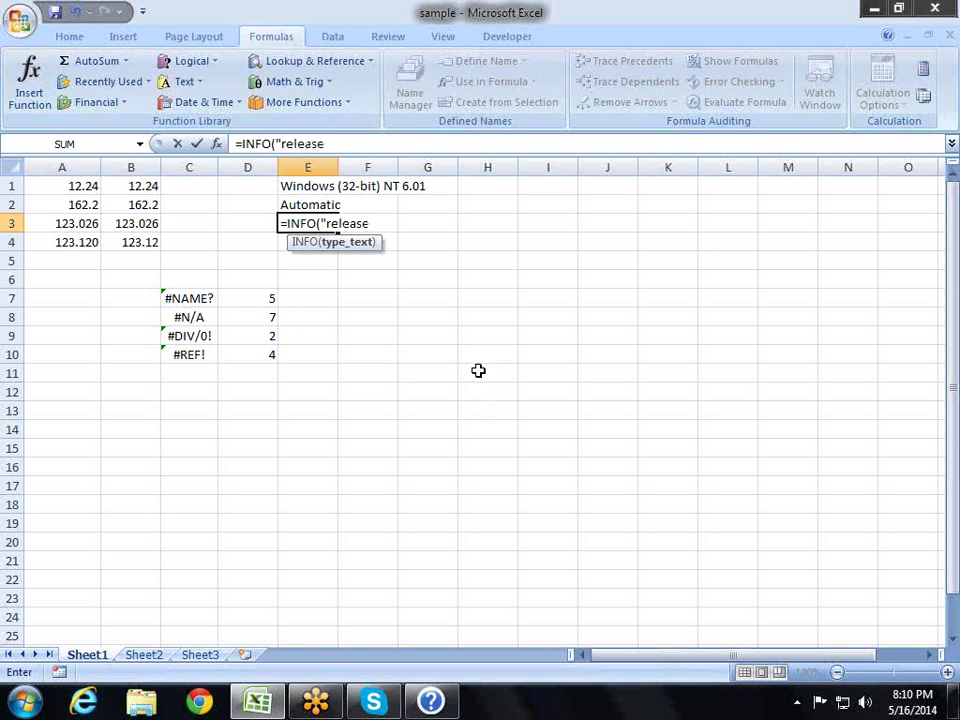
{"action": "type", "text": "\""}
{"action": "key", "text": "Return"}
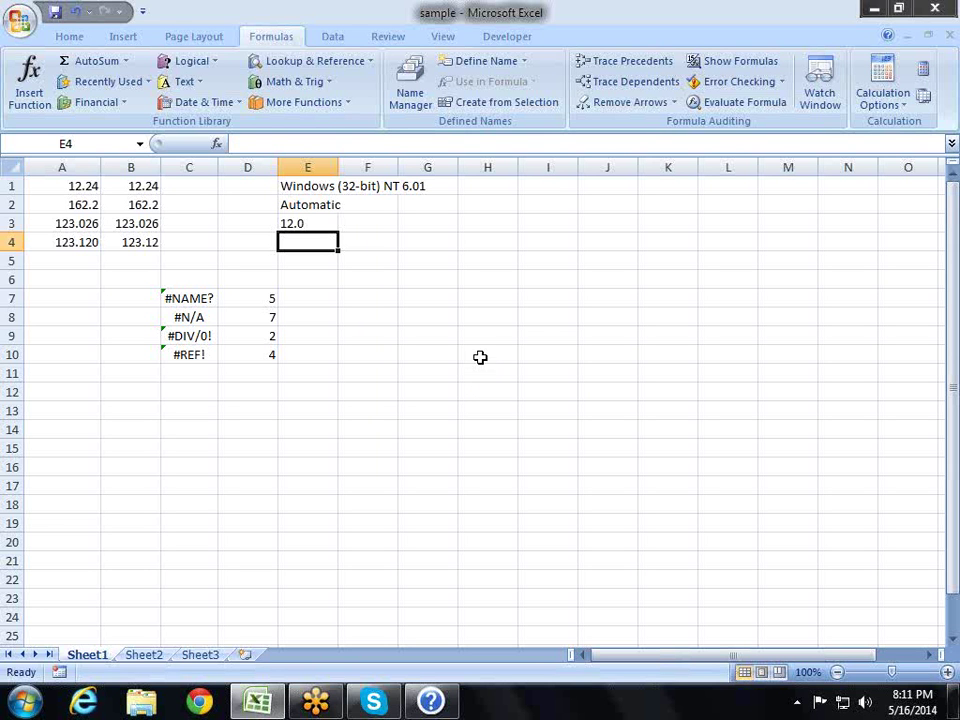
After glancing at the help, start an INFO formula in E4 with the partial argument "sys".
{"action": "key", "text": "F1"}
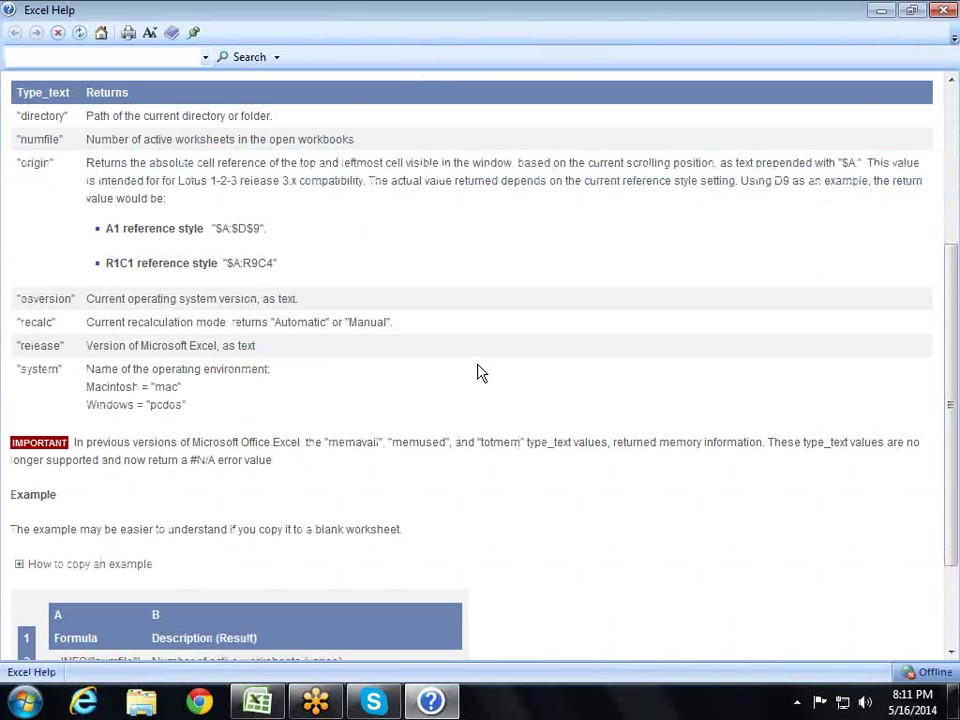
{"action": "key", "text": "alt+Tab"}
{"action": "type", "text": "="}
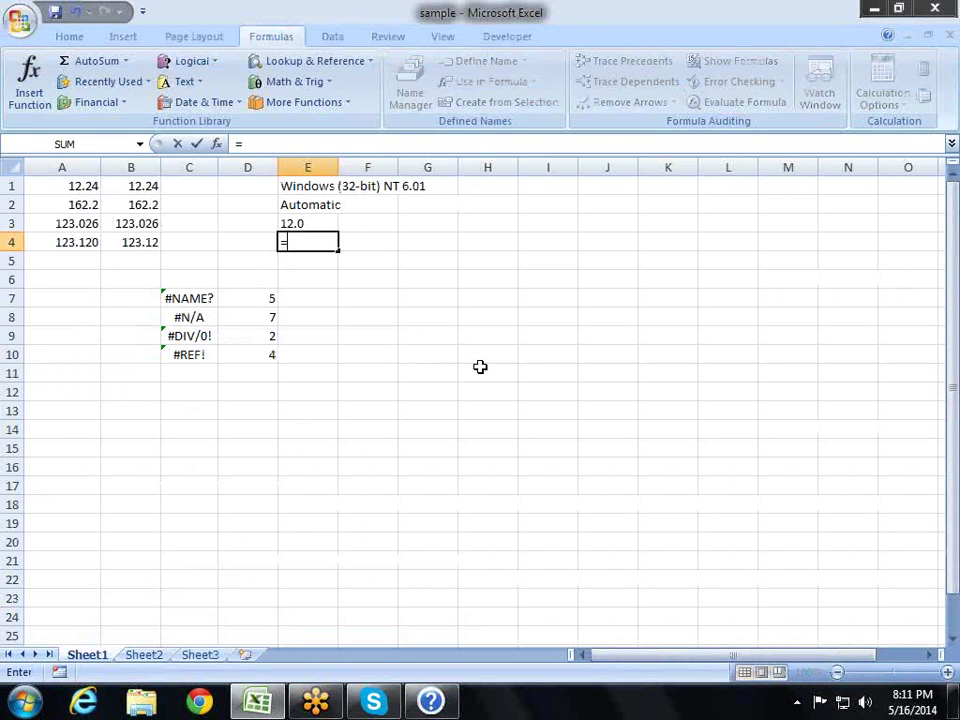
{"action": "type", "text": "s"}
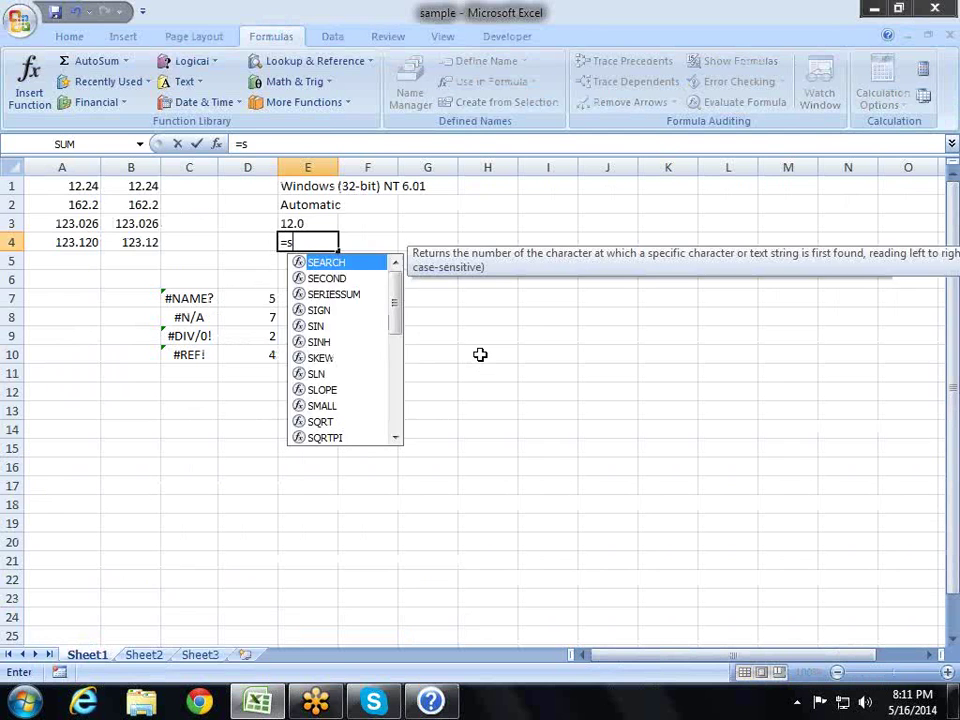
{"action": "type", "text": "y"}
{"action": "key", "text": "BackSpace"}
{"action": "key", "text": "BackSpace"}
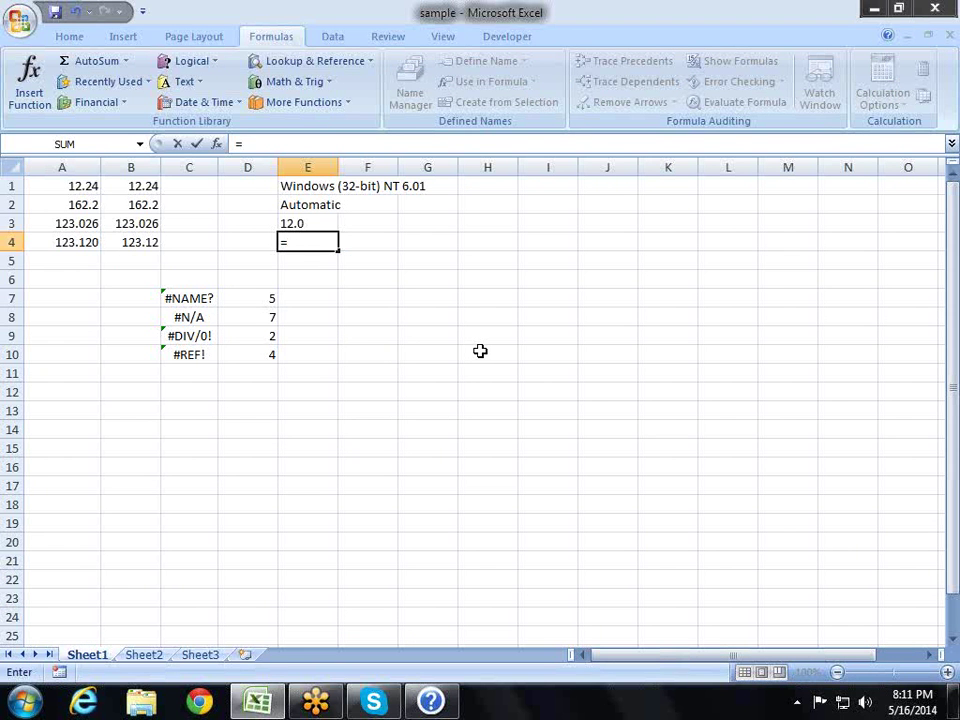
{"action": "type", "text": "info"}
{"action": "key", "text": "Tab"}
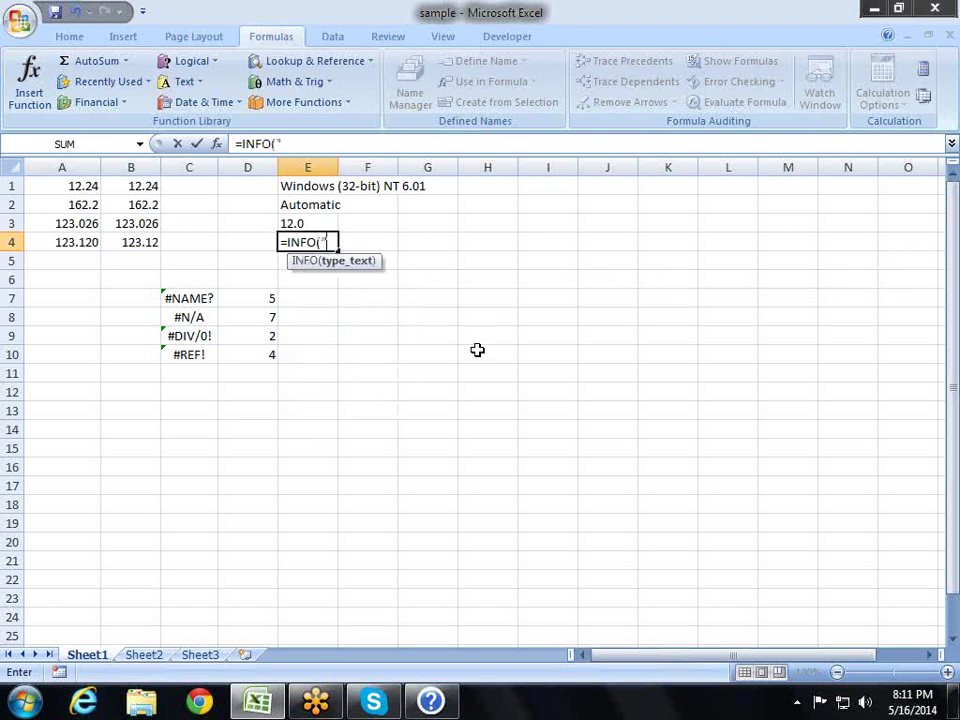
{"action": "type", "text": "sys\""}
{"action": "type", "text": ")"}
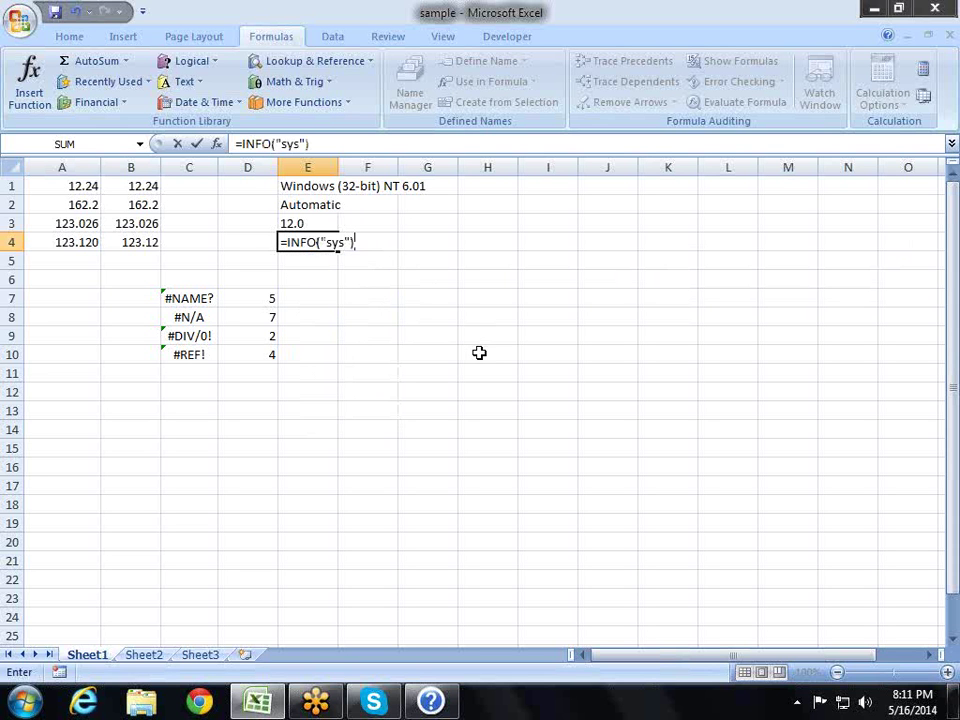
Complete the argument to "system" so E4 returns pcdos, then show the INFO help again.
{"action": "key", "text": "F2"}
{"action": "key", "text": "Left"}
{"action": "key", "text": "Left"}
{"action": "type", "text": "tem"}
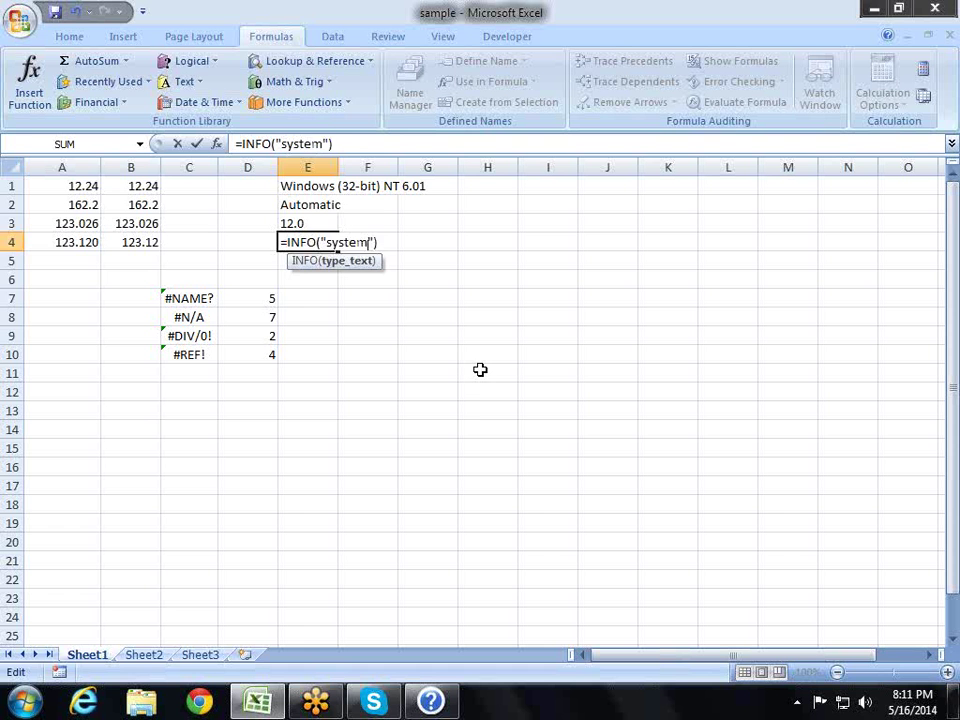
{"action": "key", "text": "Return"}
{"action": "key", "text": "Up"}
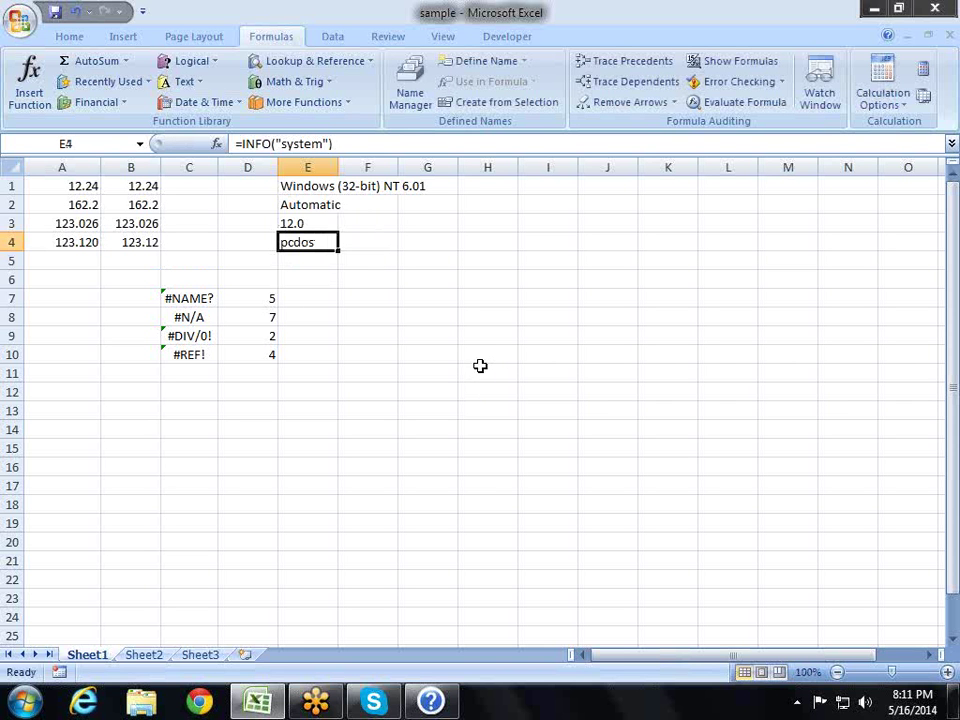
{"action": "key", "text": "F1"}
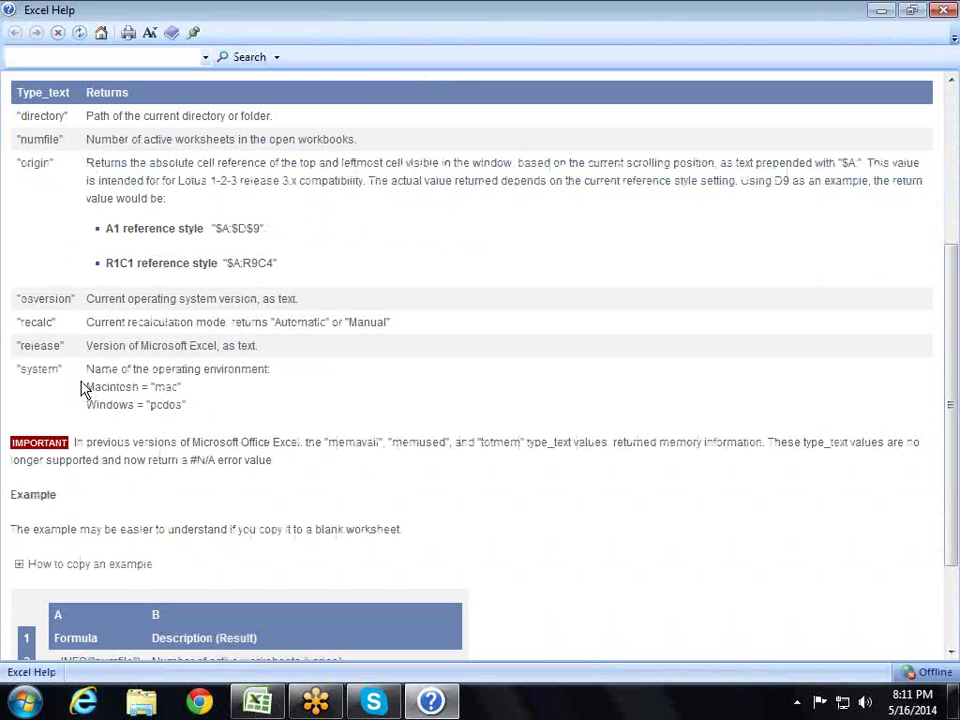
Review the Macintosh "mac" line of the INFO reference, then close Excel Help.
{"action": "left_click_drag", "start_coordinate": [86, 392], "coordinate": [194, 394]}
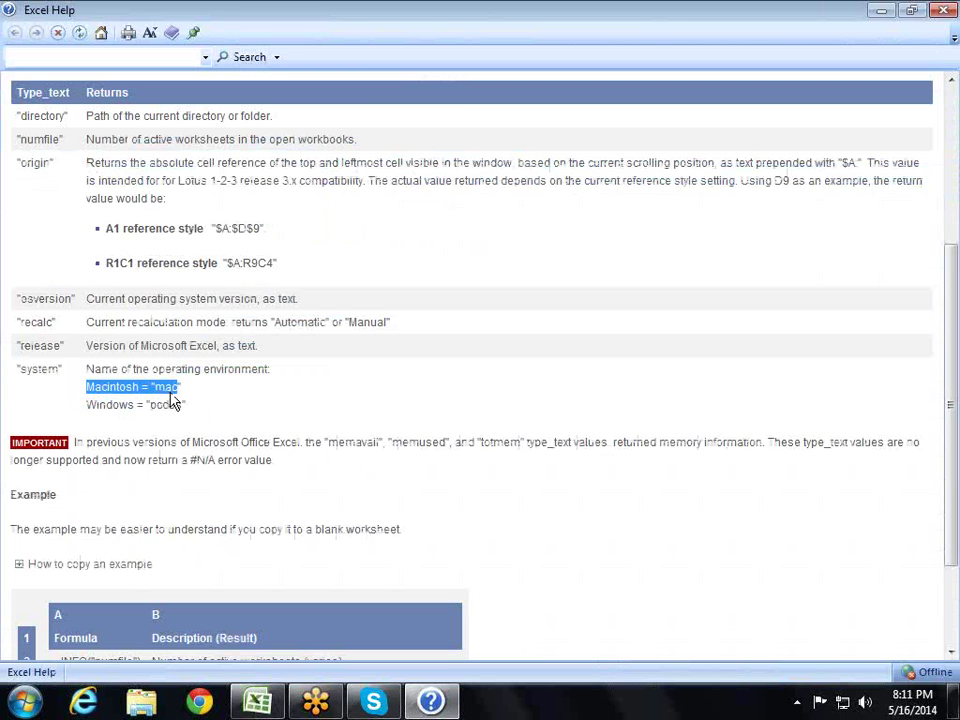
{"action": "left_click", "coordinate": [237, 399]}
{"action": "scroll", "coordinate": [203, 341], "scroll_direction": "down", "scroll_amount": 3}
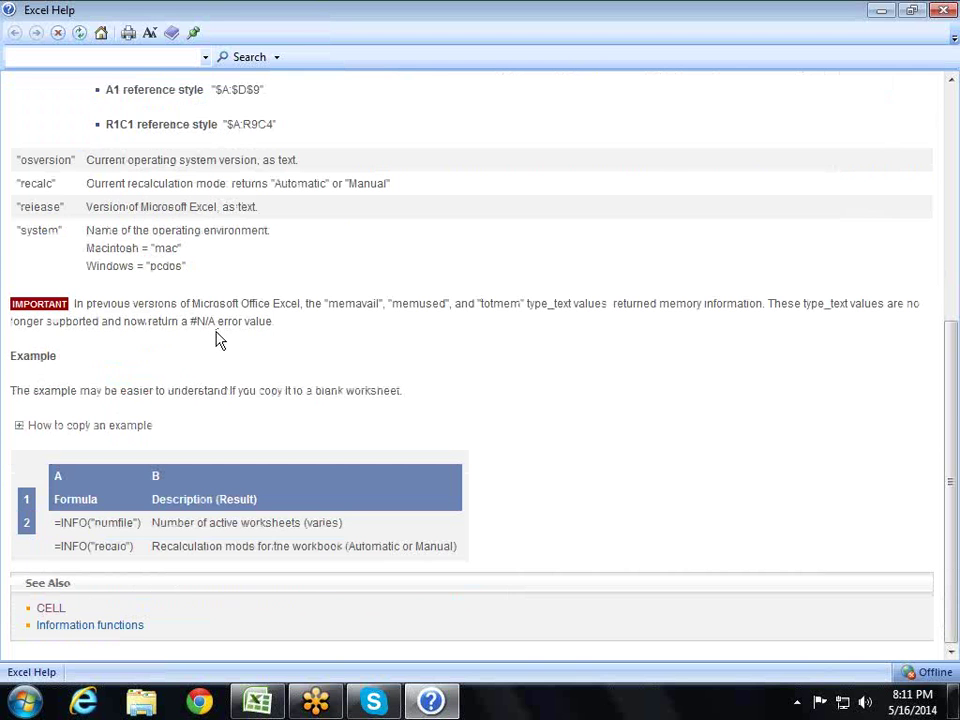
{"action": "scroll", "coordinate": [214, 317], "scroll_direction": "up", "scroll_amount": 9}
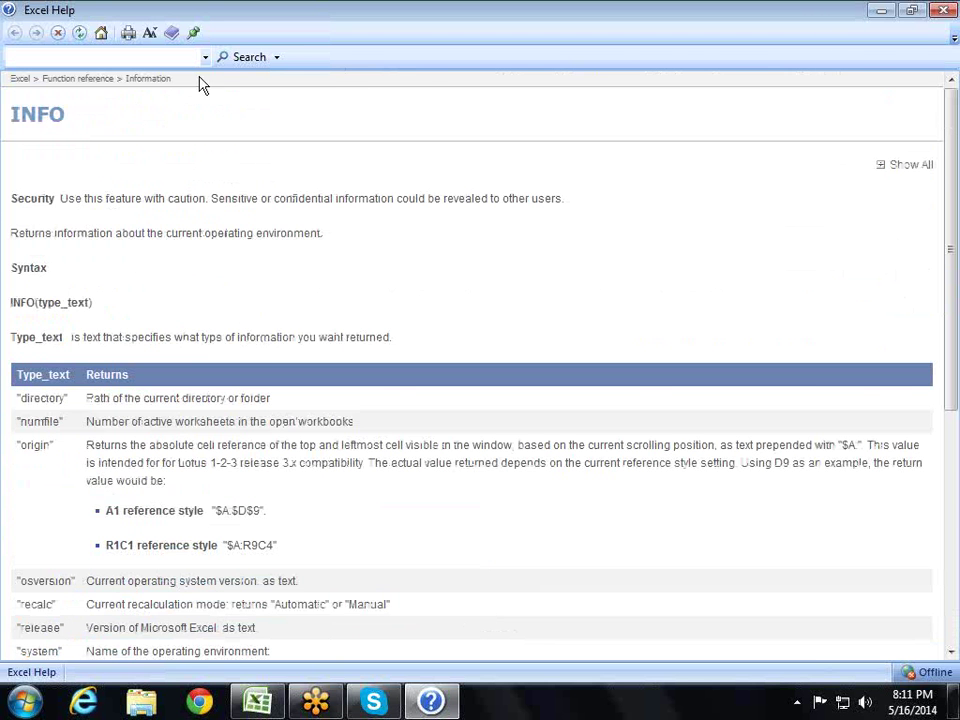
{"action": "left_click", "coordinate": [943, 10]}
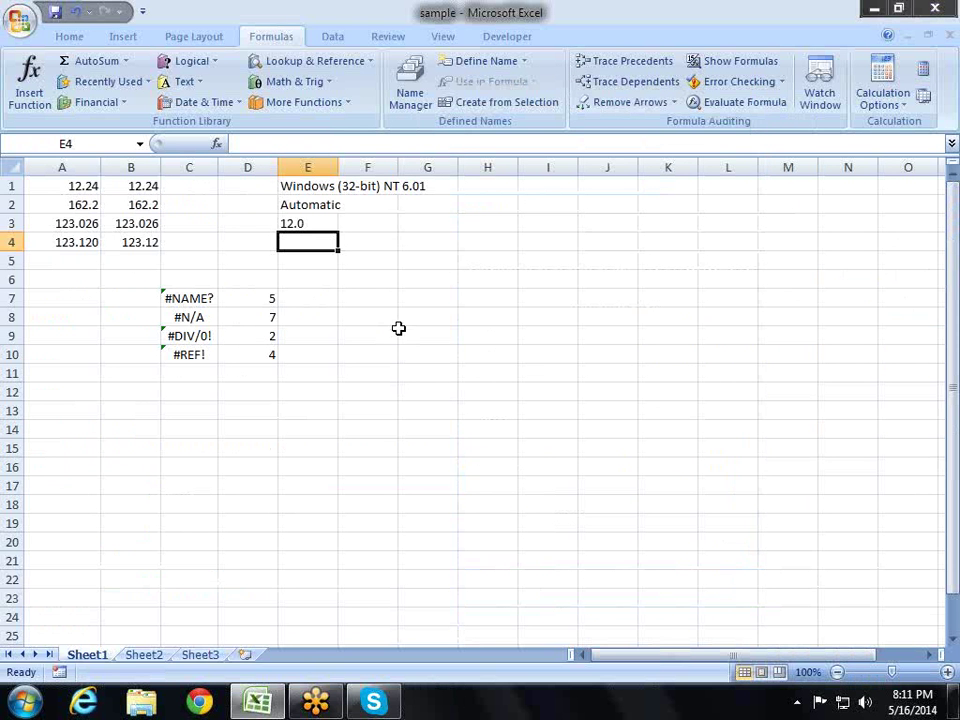
Browse the Information functions list, dismiss it, and select cell G4.
{"action": "left_click", "coordinate": [347, 104]}
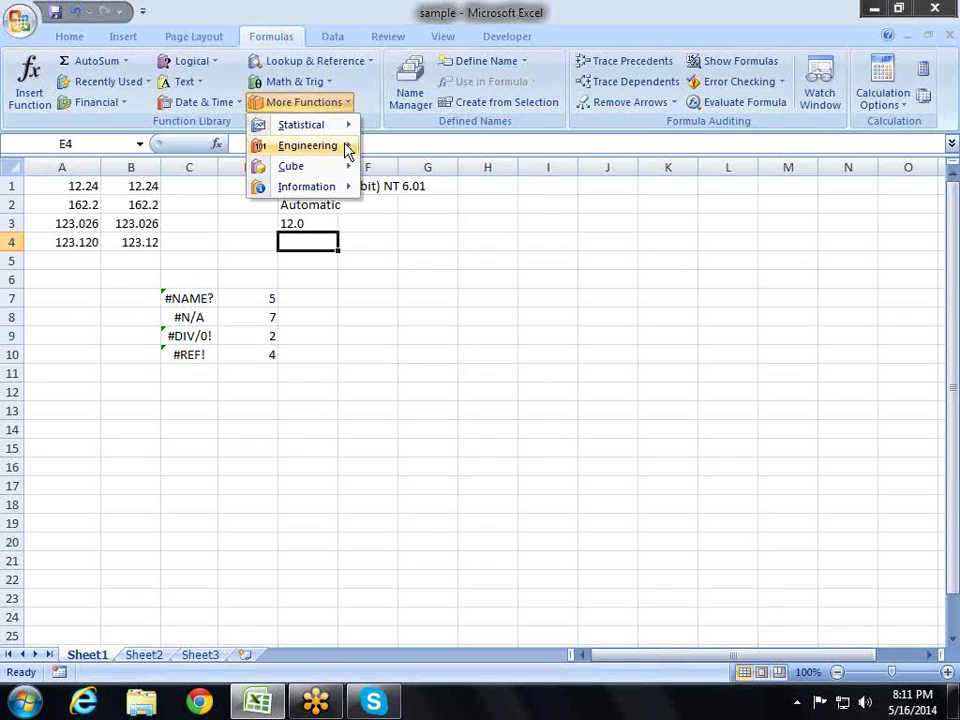
{"action": "mouse_move", "coordinate": [351, 186]}
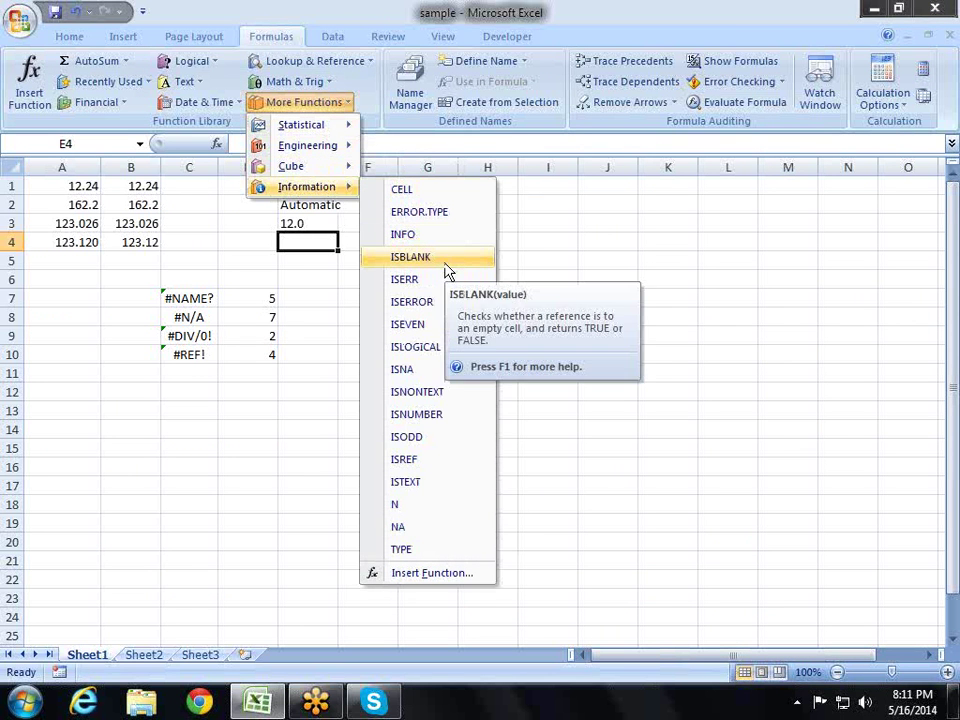
{"action": "left_click", "coordinate": [549, 261]}
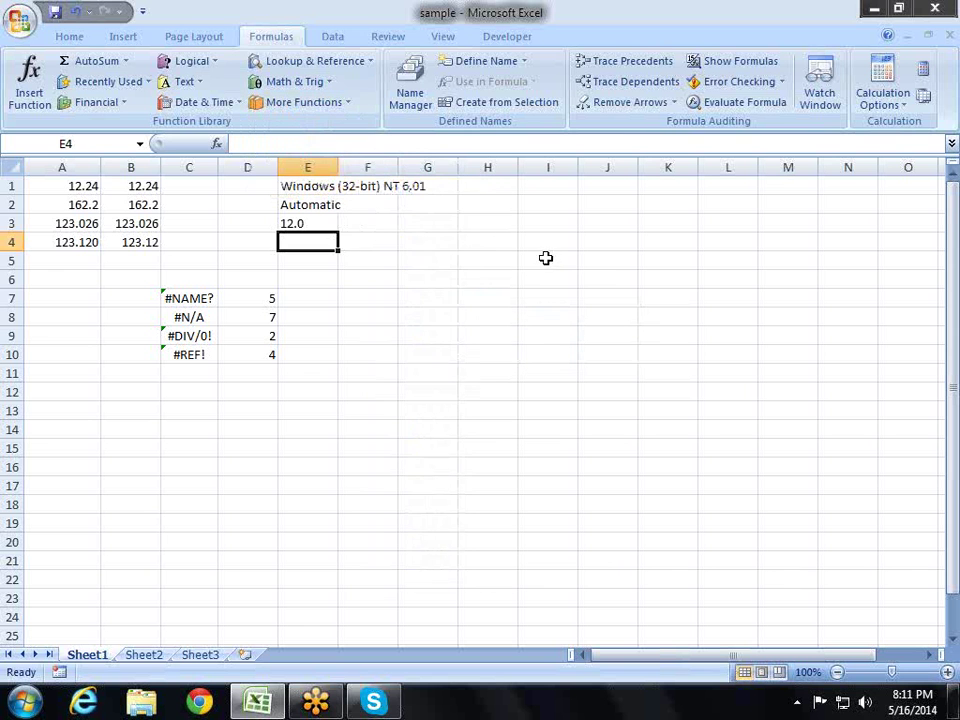
{"action": "left_click", "coordinate": [427, 239]}
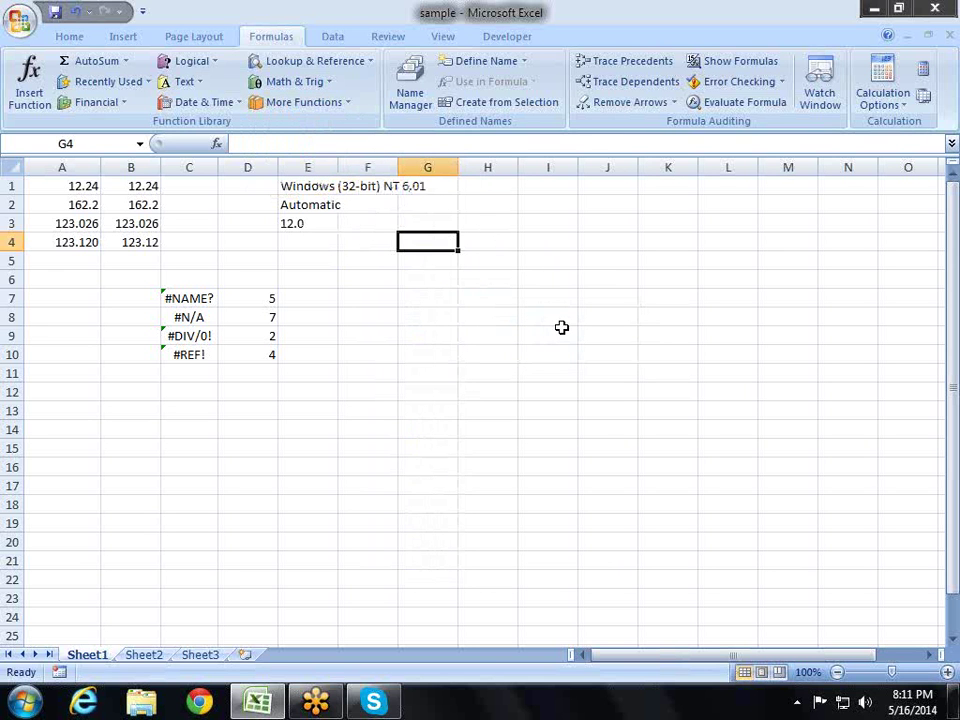
Try ISBLANK in G4 on E3 (FALSE) and empty F5 (TRUE), then clear G4.
{"action": "type", "text": "=is"}
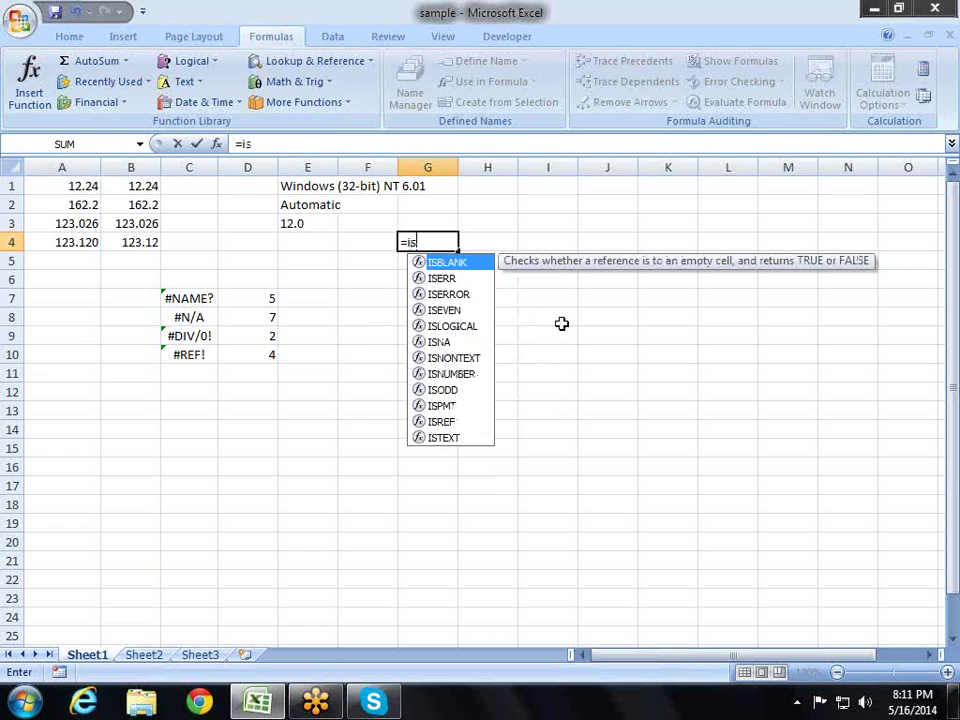
{"action": "key", "text": "Tab"}
{"action": "key", "text": "Left"}
{"action": "key", "text": "Left"}
{"action": "key", "text": "Up"}
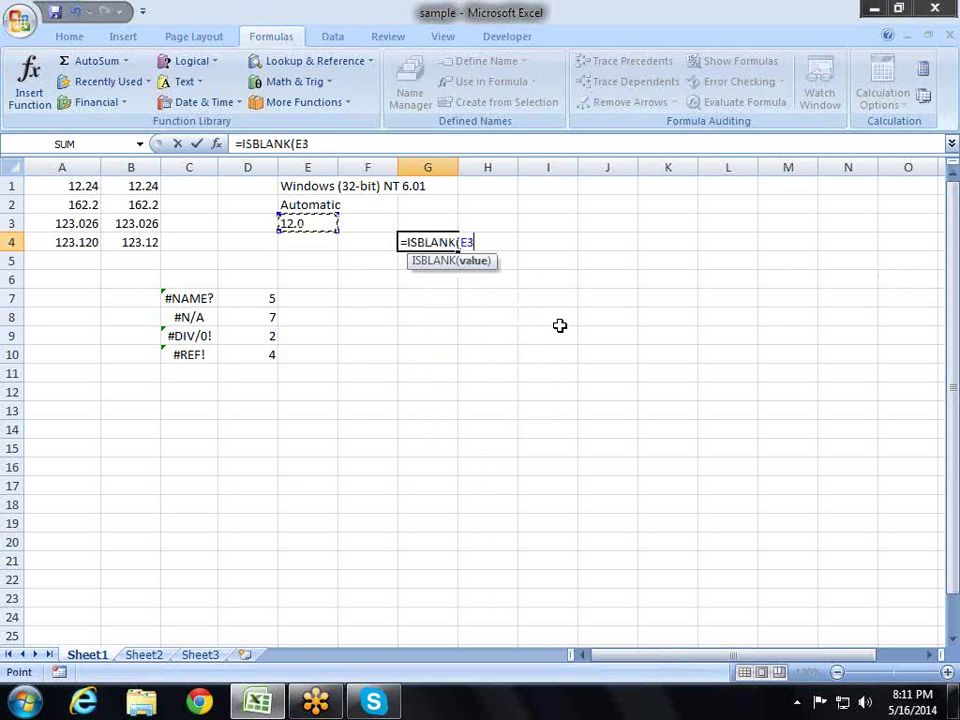
{"action": "key", "text": "Return"}
{"action": "key", "text": "Up"}
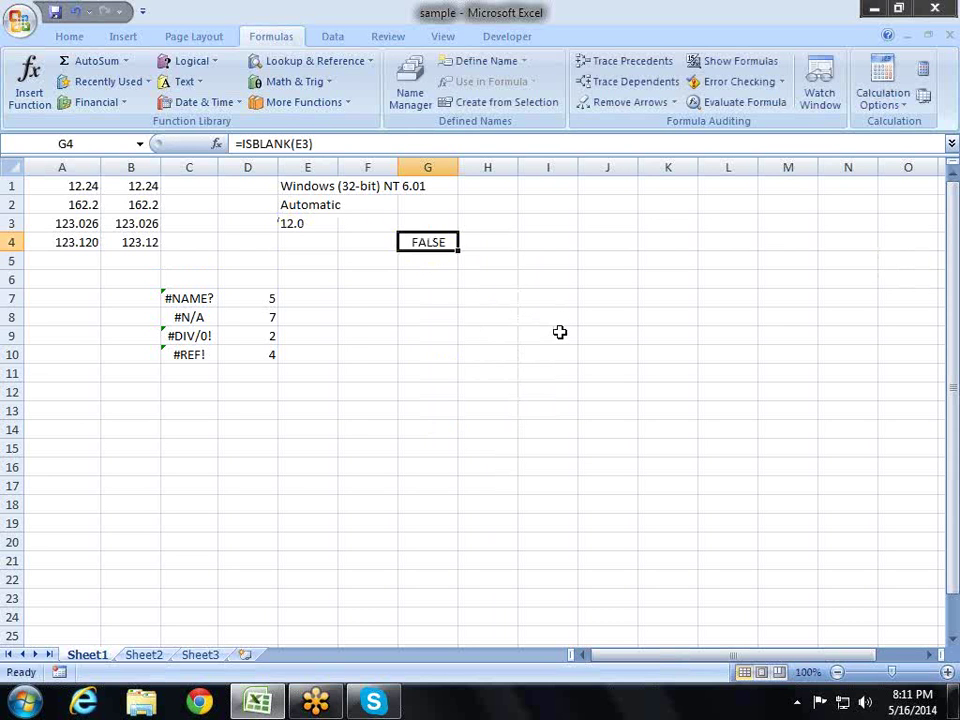
{"action": "key", "text": "F2"}
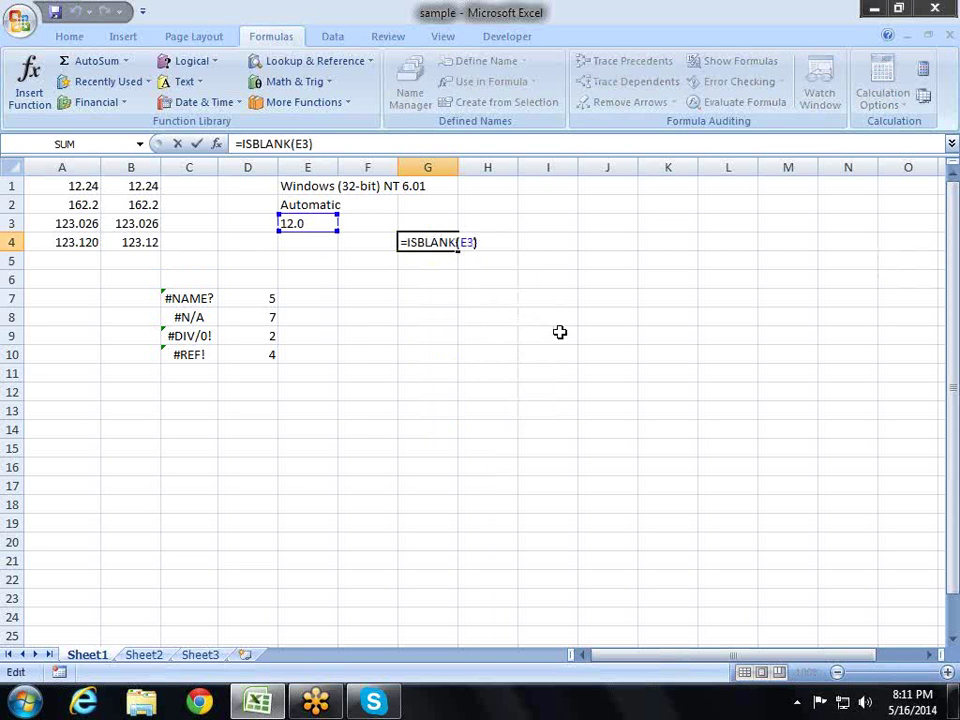
{"action": "key", "text": "Left"}
{"action": "key", "text": "BackSpace"}
{"action": "key", "text": "BackSpace"}
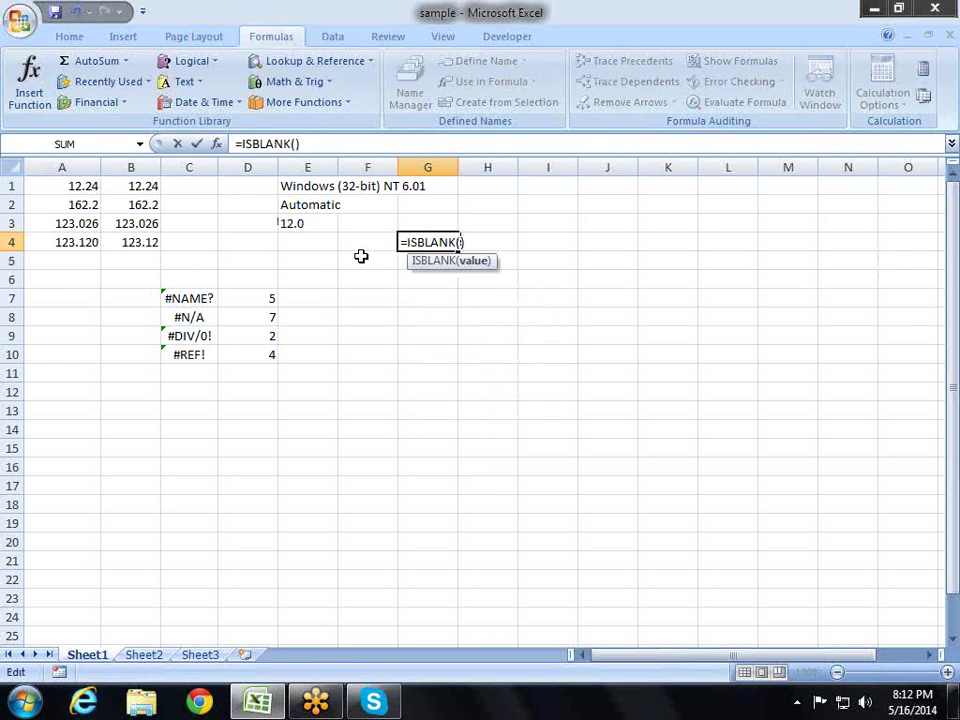
{"action": "left_click", "coordinate": [360, 258]}
{"action": "key", "text": "Return"}
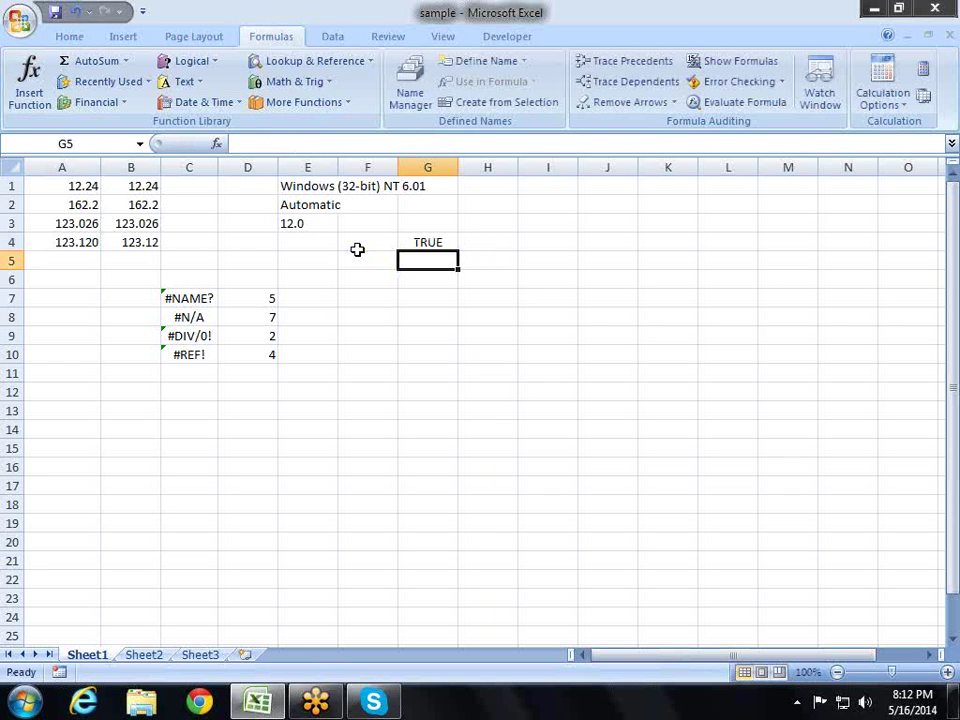
{"action": "key", "text": "Up"}
{"action": "key", "text": "Delete"}
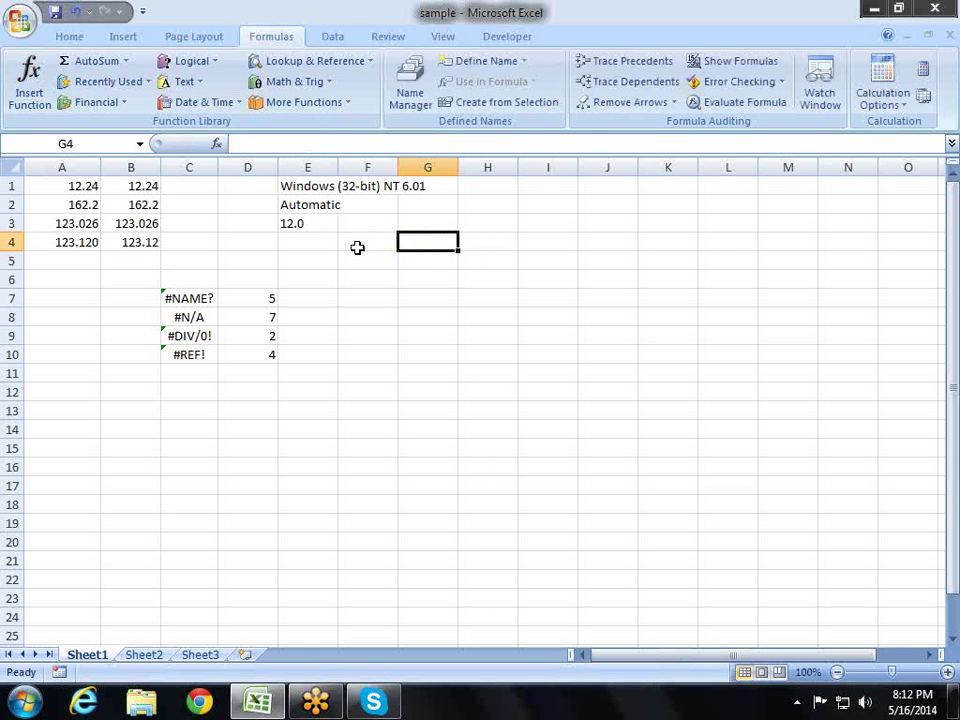
Enter an ISERR formula in G4 pointing at the #NAME? cell in column C.
{"action": "type", "text": "=is"}
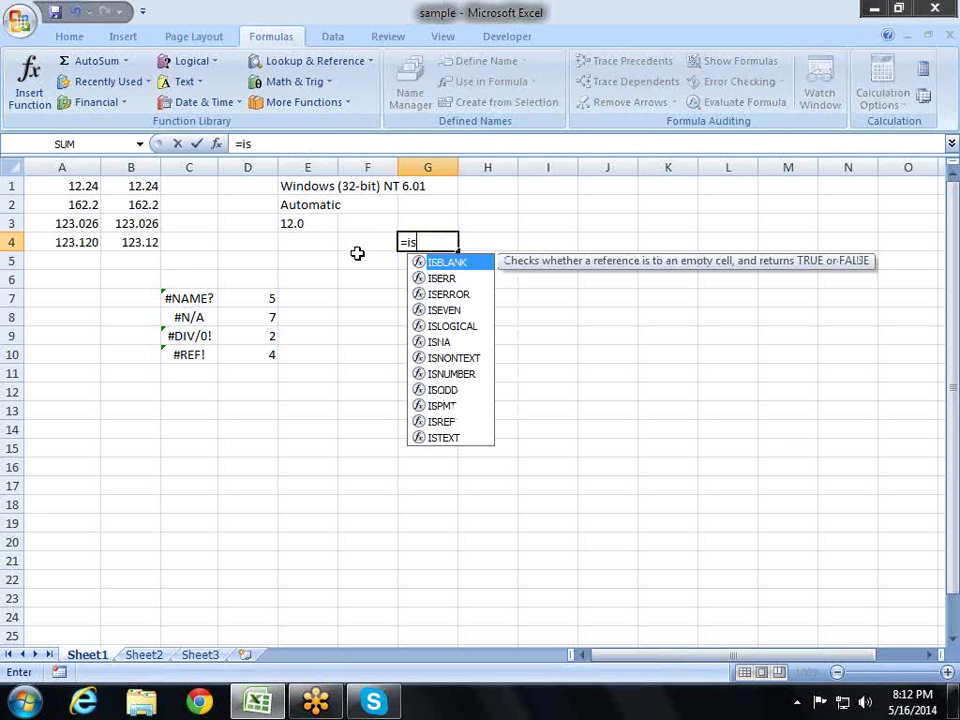
{"action": "key", "text": "Down"}
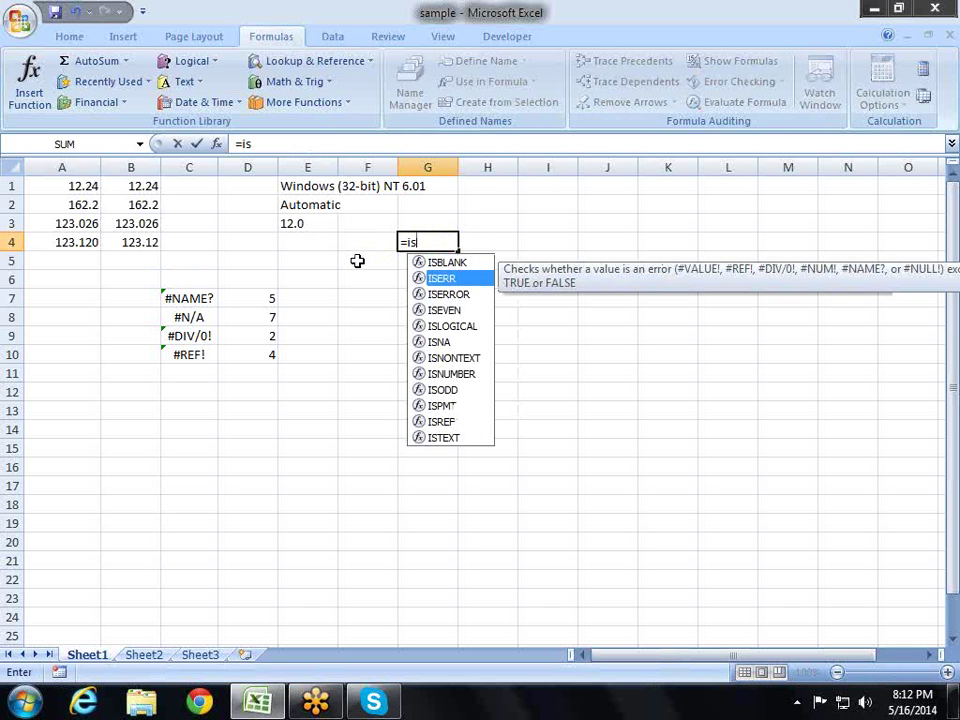
{"action": "key", "text": "Tab"}
{"action": "key", "text": "Left"}
{"action": "key", "text": "Left"}
{"action": "key", "text": "Left"}
{"action": "key", "text": "Left"}
{"action": "key", "text": "Right"}
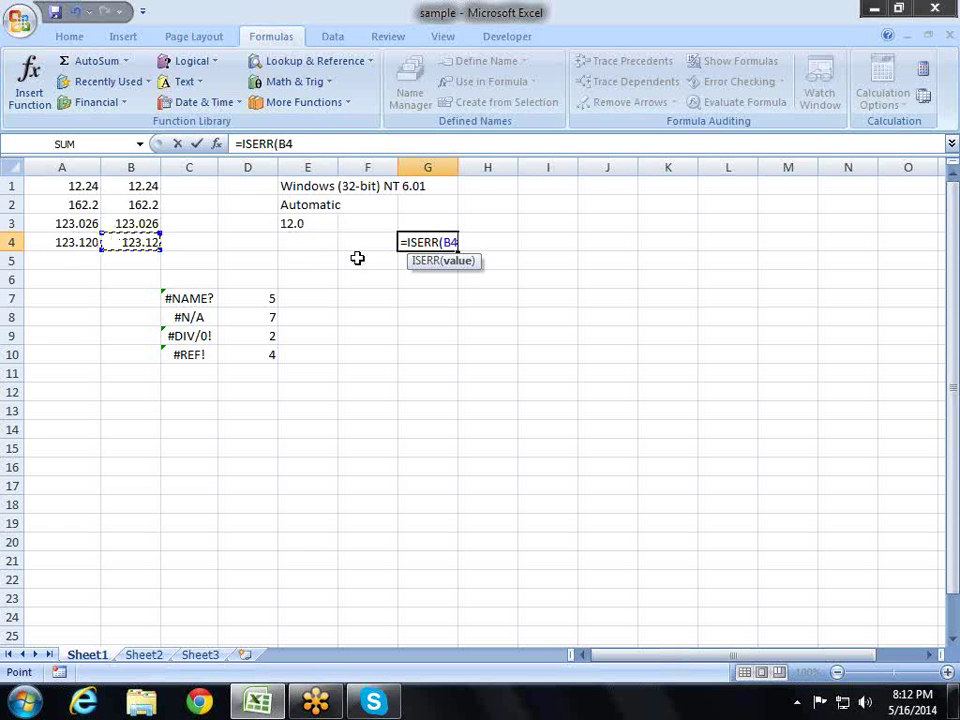
{"action": "key", "text": "Right"}
{"action": "key", "text": "Down"}
{"action": "key", "text": "Down"}
{"action": "key", "text": "Down"}
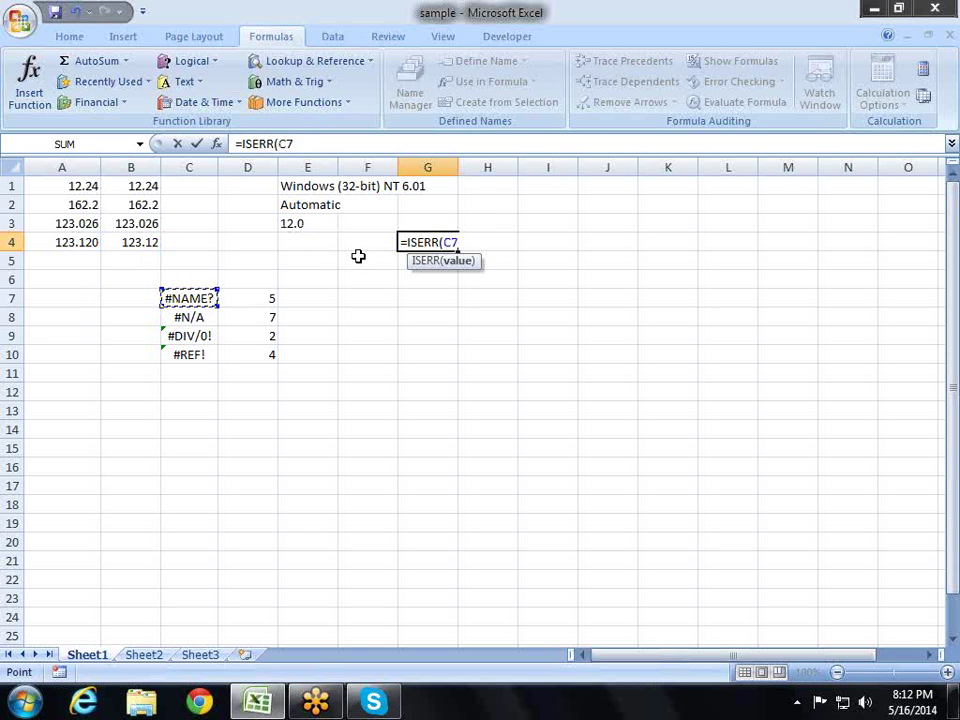
{"action": "key", "text": "Return"}
Enter =ISERROR(C8) in G5 so it returns TRUE for the #N/A value.
{"action": "type", "text": "="}
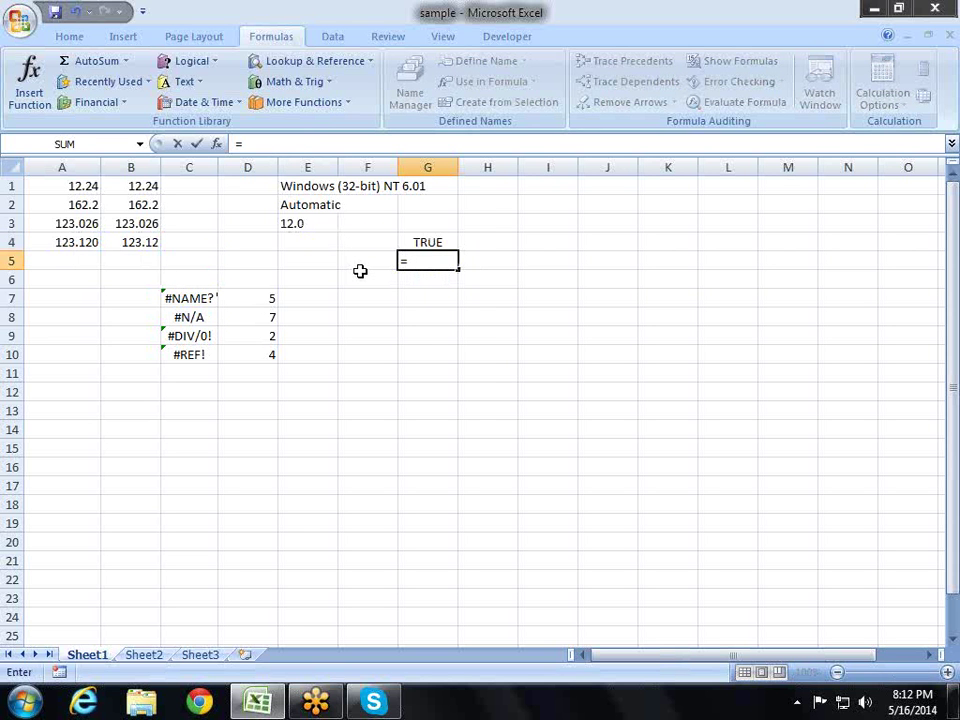
{"action": "type", "text": "is"}
{"action": "key", "text": "Down"}
{"action": "key", "text": "Tab"}
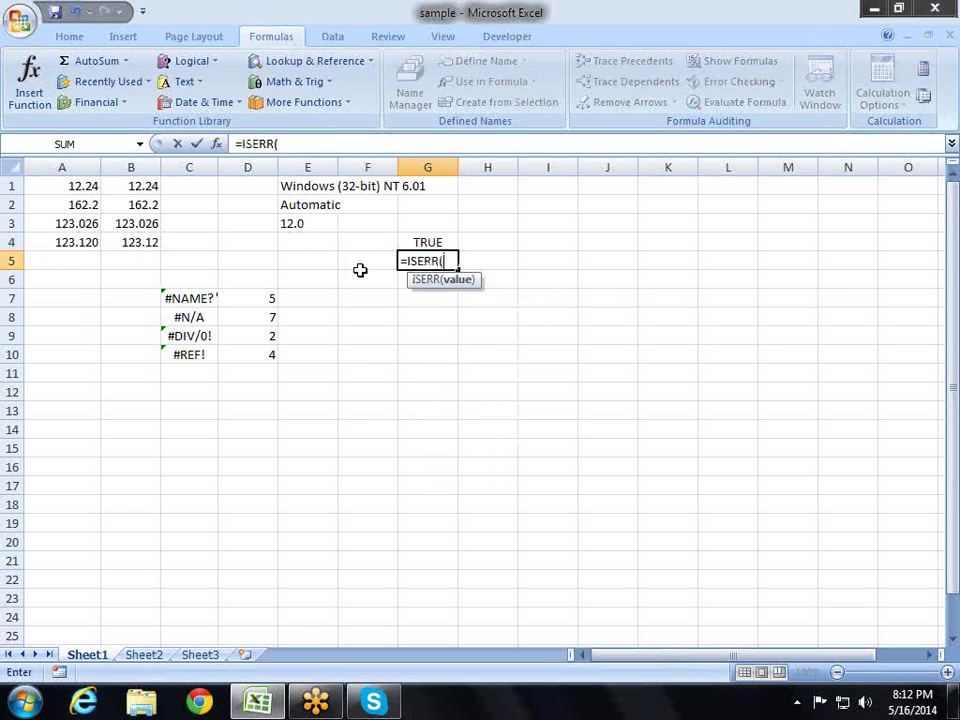
{"action": "key", "text": "Left"}
{"action": "key", "text": "Right"}
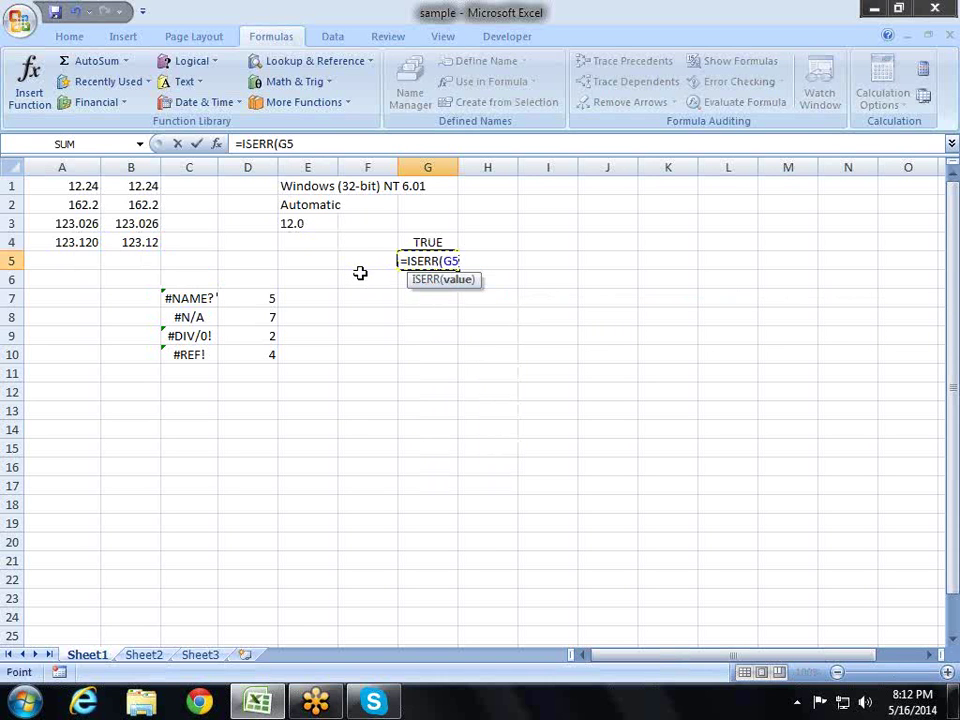
{"action": "key", "text": "BackSpace"}
{"action": "key", "text": "BackSpace"}
{"action": "key", "text": "BackSpace"}
{"action": "key", "text": "BackSpace"}
{"action": "key", "text": "BackSpace"}
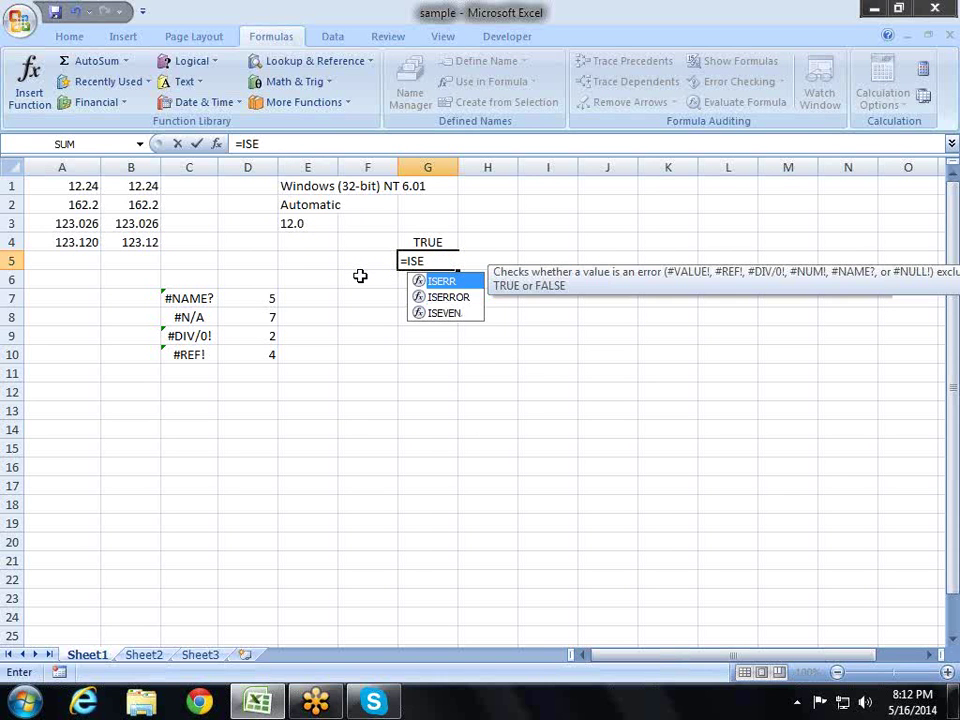
{"action": "key", "text": "Down"}
{"action": "key", "text": "Tab"}
{"action": "key", "text": "Left"}
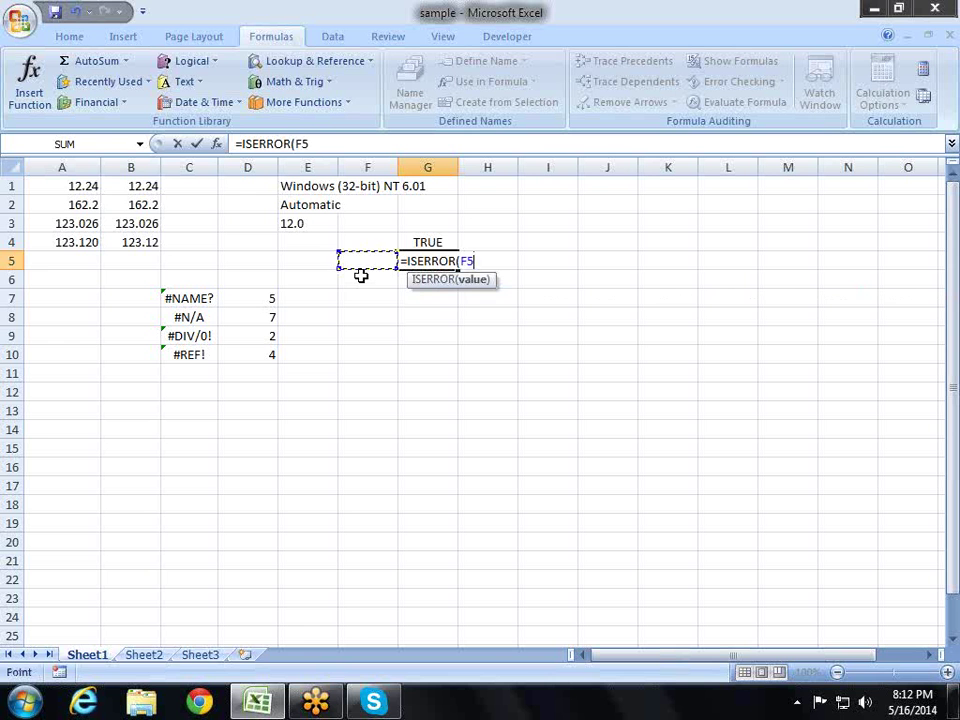
{"action": "key", "text": "Left"}
{"action": "key", "text": "Down"}
{"action": "key", "text": "Down"}
{"action": "key", "text": "Down"}
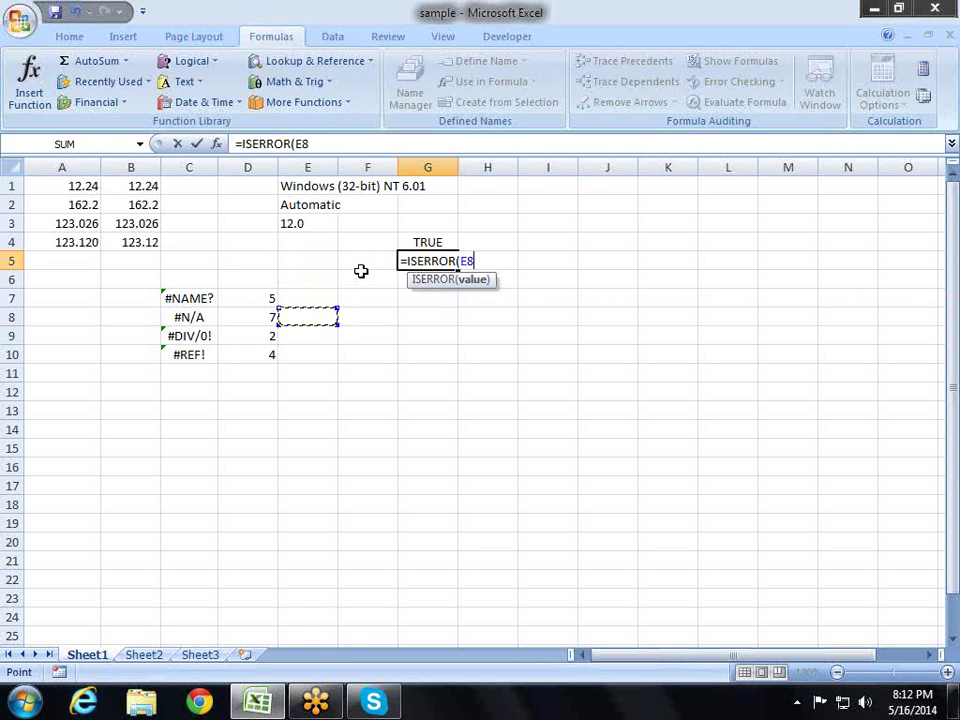
{"action": "key", "text": "Left"}
{"action": "key", "text": "Left"}
{"action": "key", "text": "Return"}
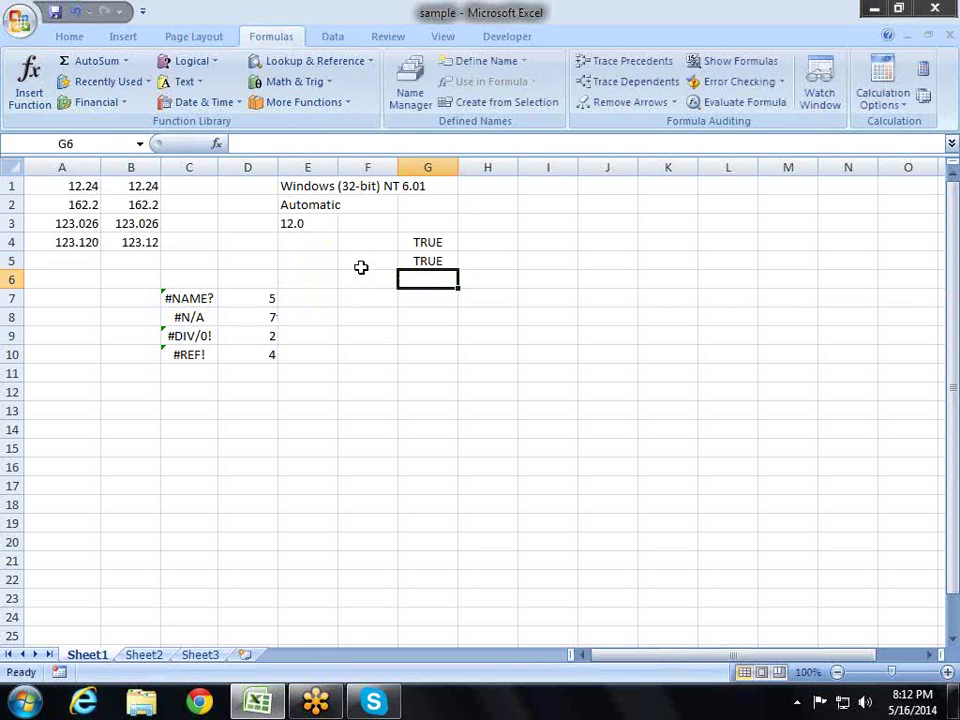
Enter an ISERR formula in G6 pointing at the #N/A cell, returning FALSE.
{"action": "type", "text": "=is"}
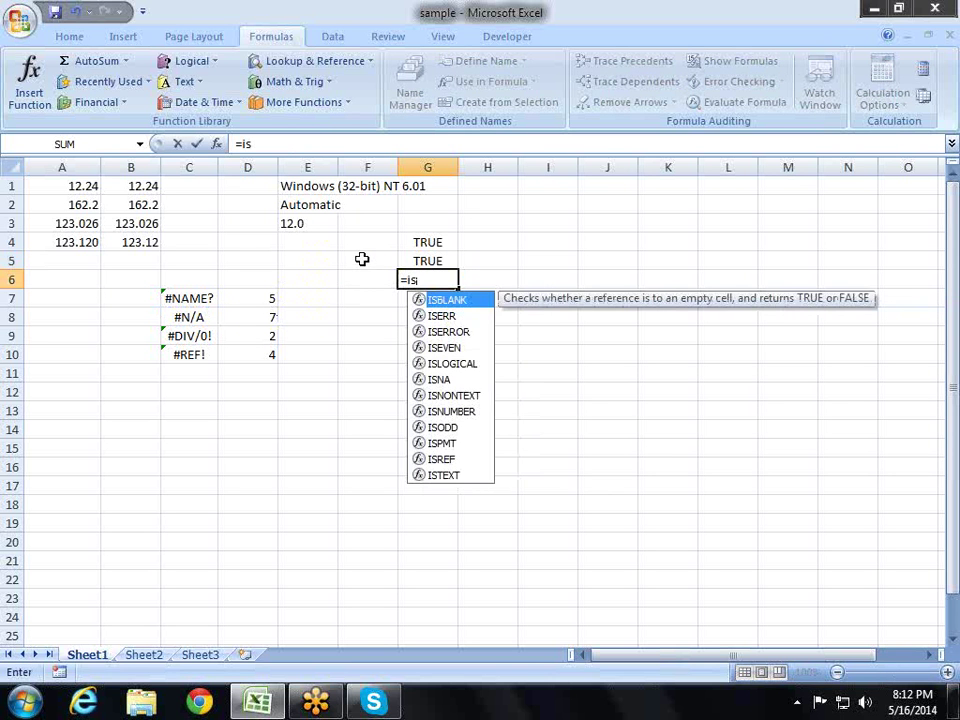
{"action": "key", "text": "Down"}
{"action": "key", "text": "Tab"}
{"action": "key", "text": "Left"}
{"action": "key", "text": "Left"}
{"action": "key", "text": "Left"}
{"action": "key", "text": "Left"}
{"action": "key", "text": "Down"}
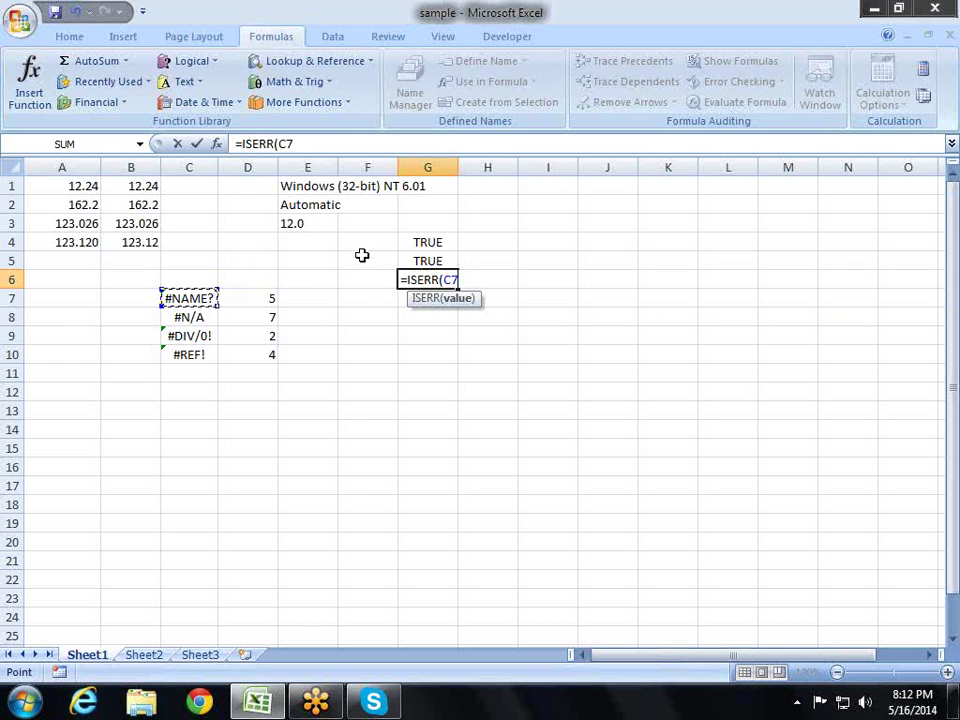
{"action": "key", "text": "Down"}
{"action": "key", "text": "Return"}
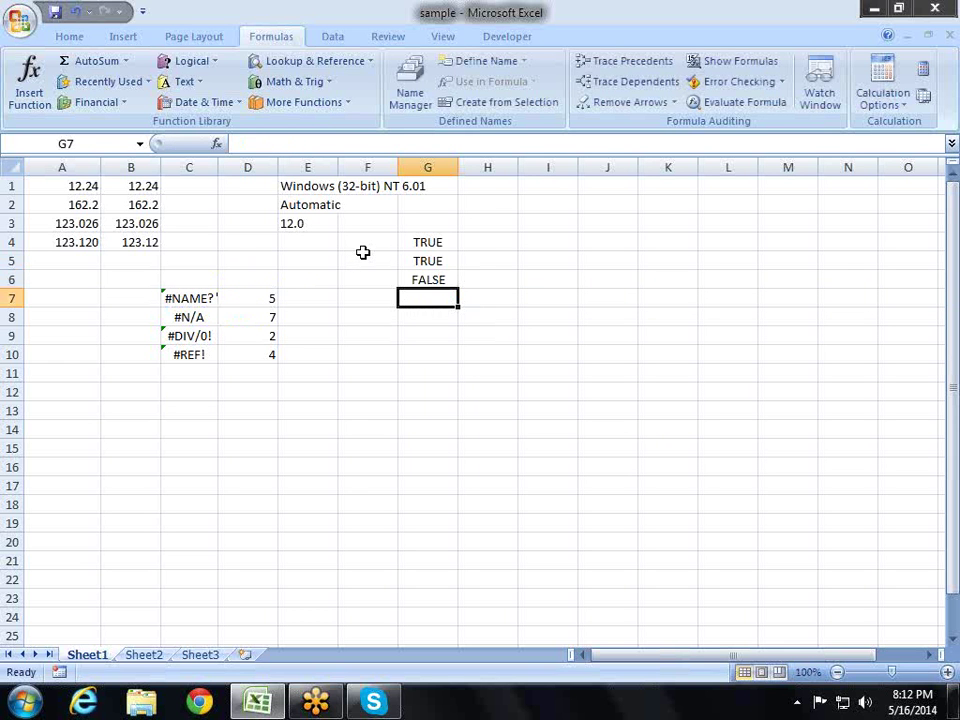
{"action": "key", "text": "Up"}
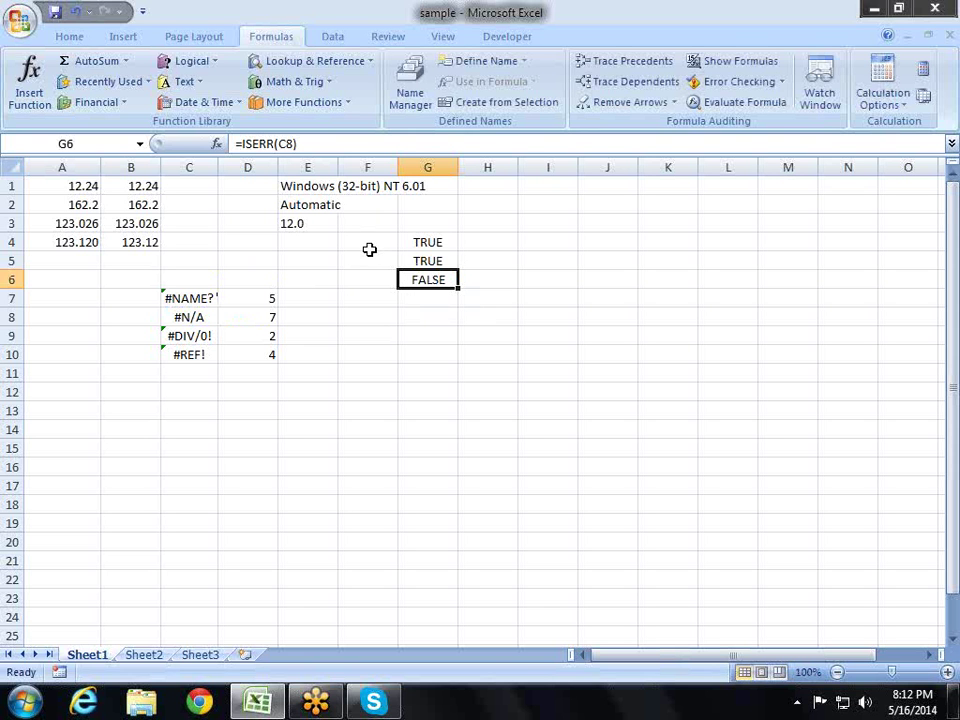
{"action": "left_click", "coordinate": [190, 316]}
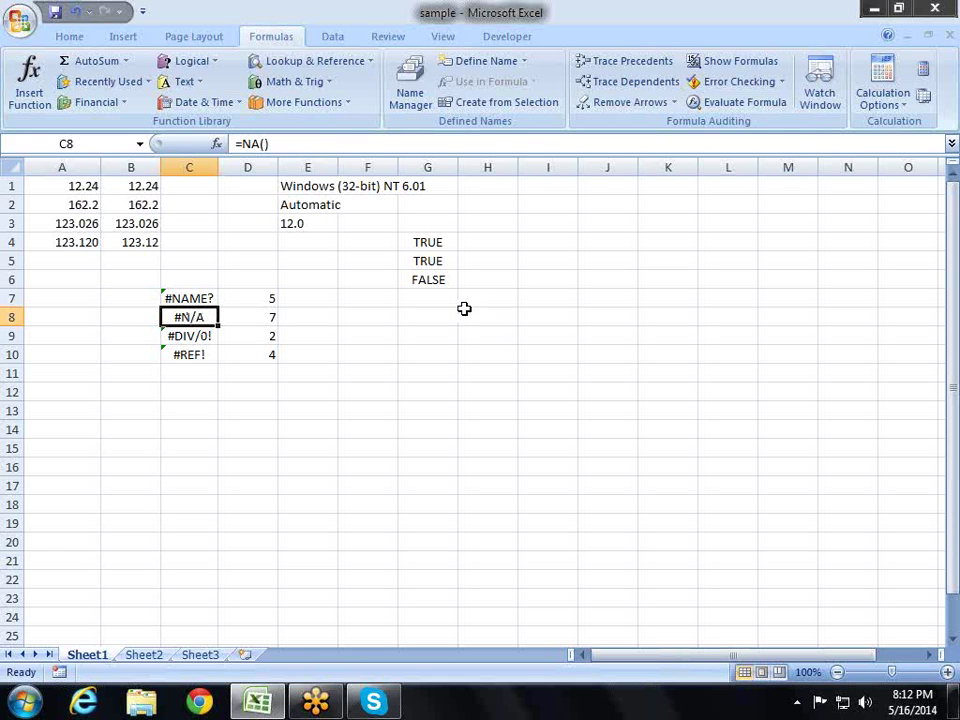
{"action": "left_click", "coordinate": [431, 300]}
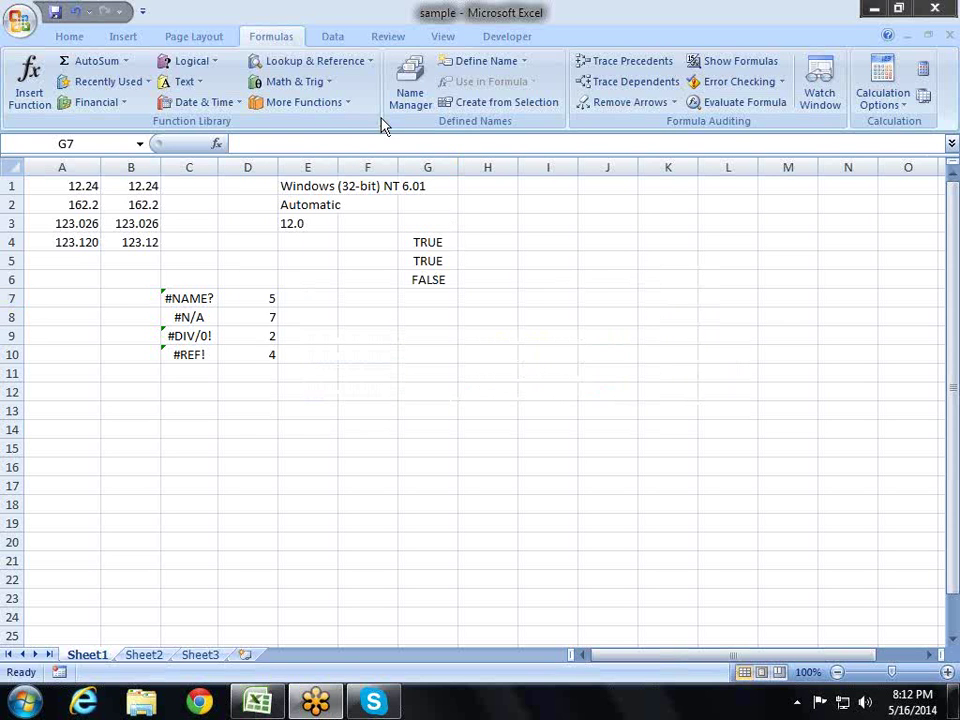
{"action": "key", "text": "alt+Tab"}
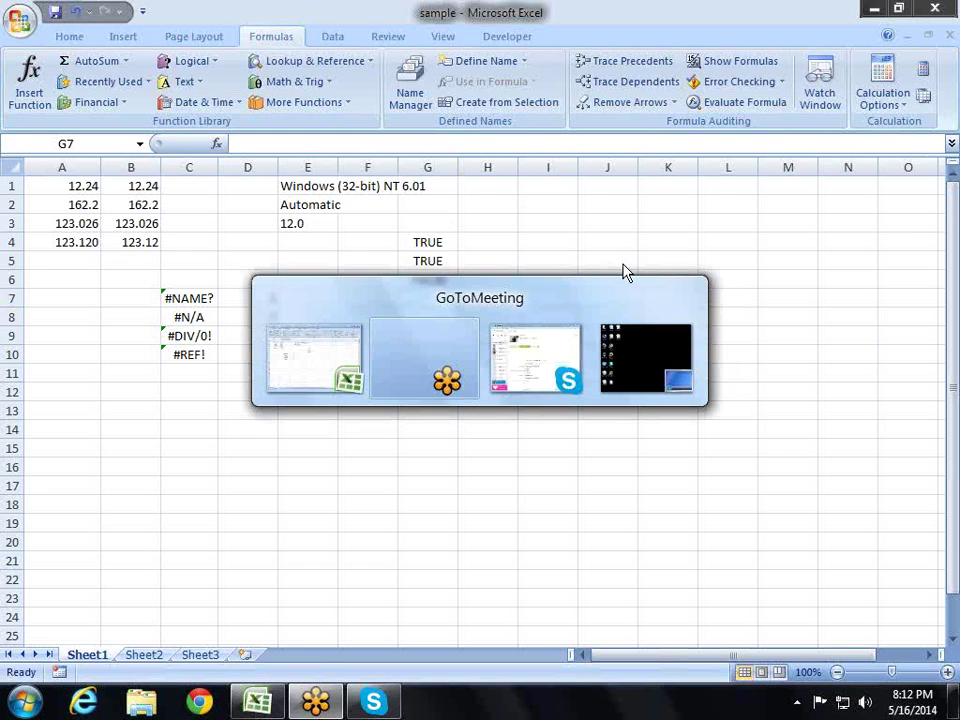
{"action": "key", "text": "alt+Tab"}
{"action": "key", "text": "alt+Tab"}
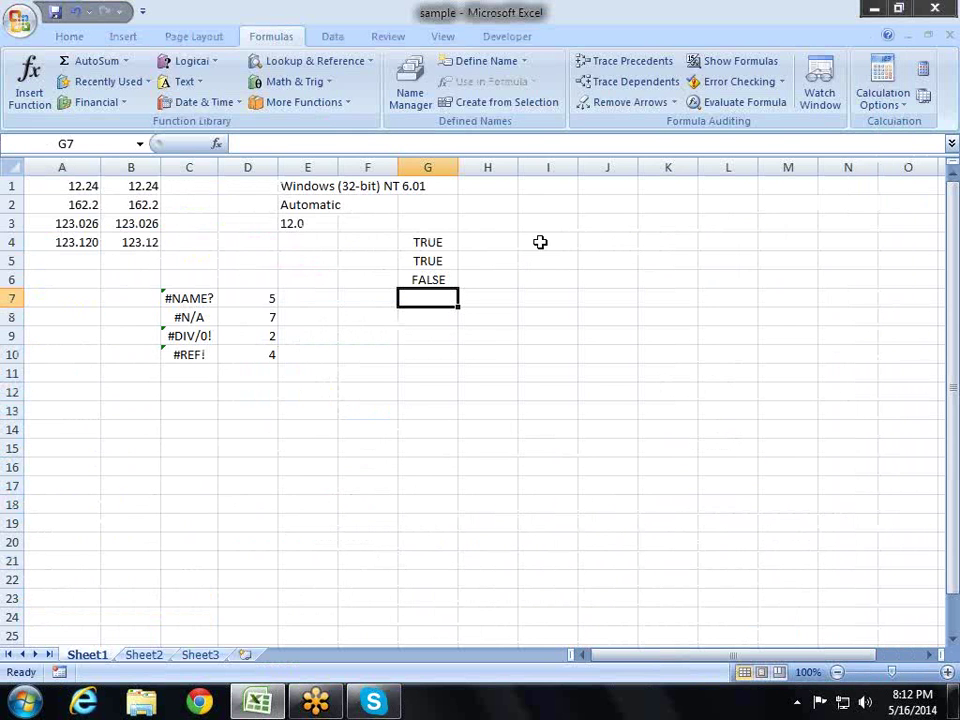
Browse the Information functions list, dismiss it, and select cell F8.
{"action": "left_click", "coordinate": [347, 102]}
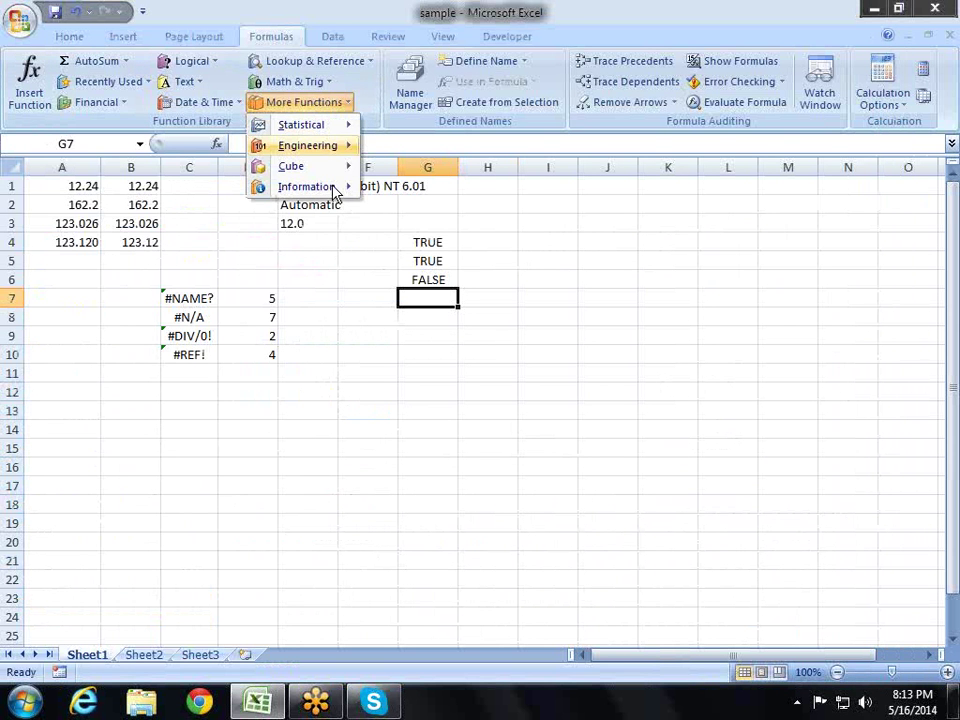
{"action": "mouse_move", "coordinate": [343, 187]}
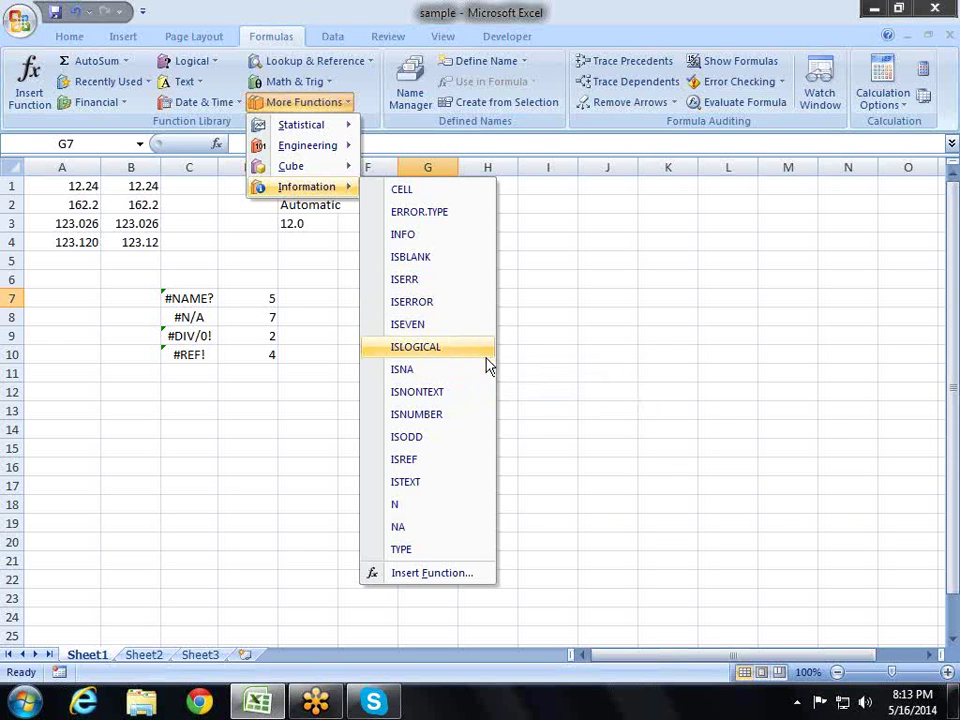
{"action": "left_click", "coordinate": [505, 332]}
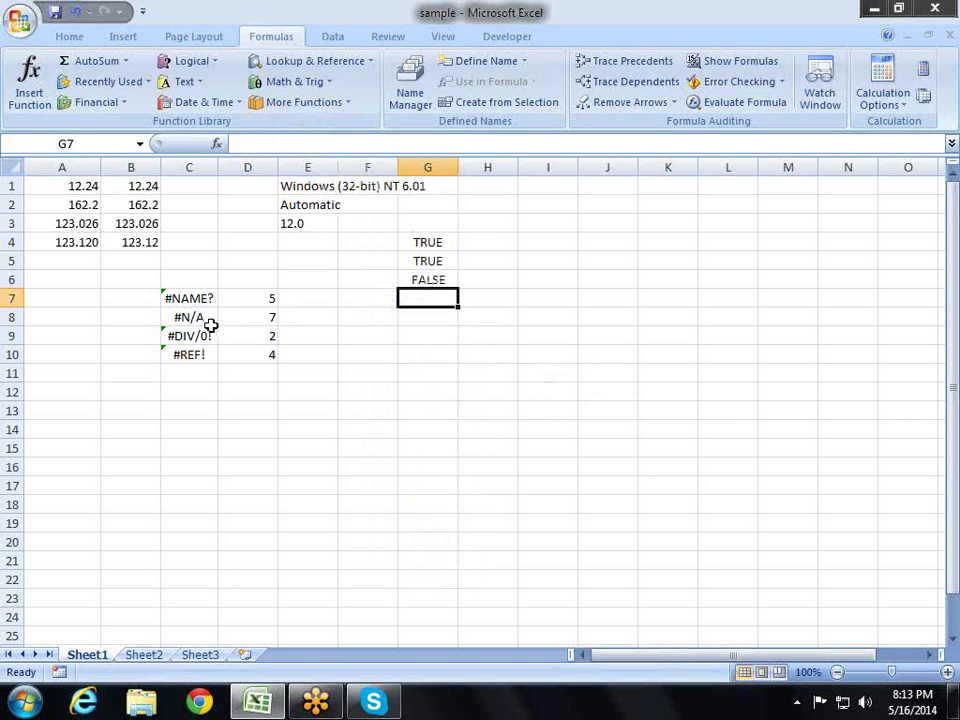
{"action": "left_click", "coordinate": [366, 318]}
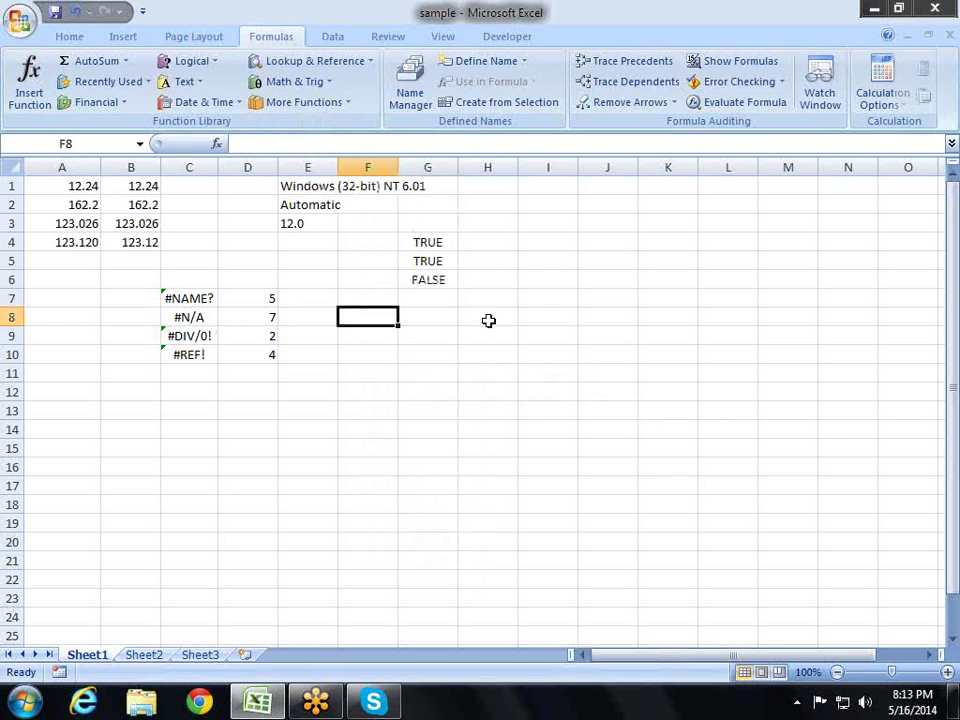
Enter =ISNA(C8) in F8, returning TRUE.
{"action": "type", "text": "=is"}
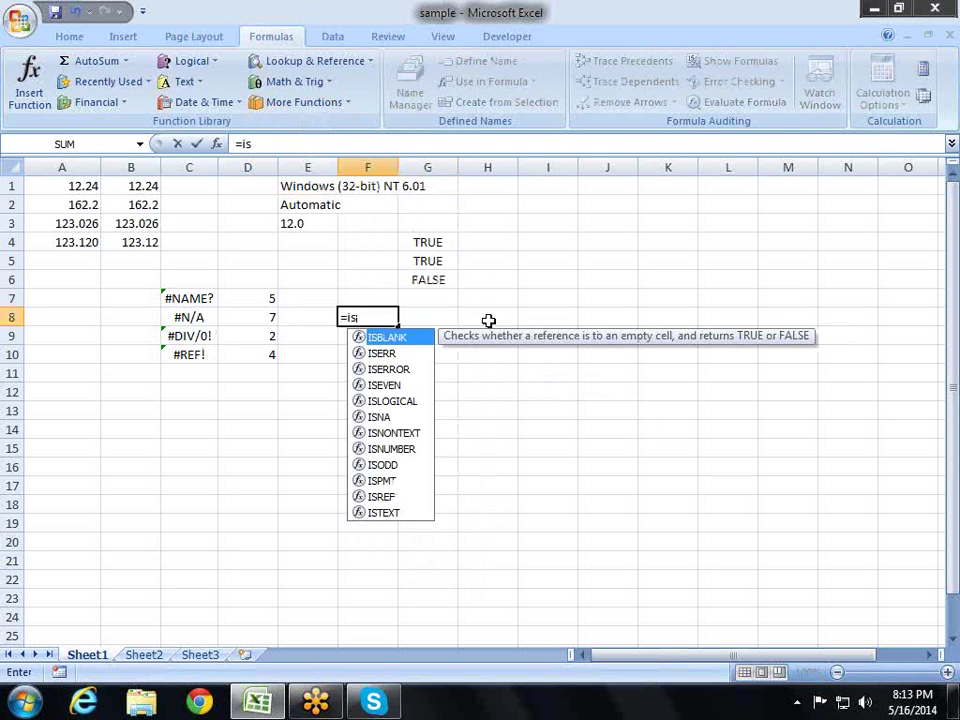
{"action": "key", "text": "Down"}
{"action": "key", "text": "Down"}
{"action": "key", "text": "Down"}
{"action": "key", "text": "Down"}
{"action": "key", "text": "Down"}
{"action": "key", "text": "Tab"}
{"action": "key", "text": "Left"}
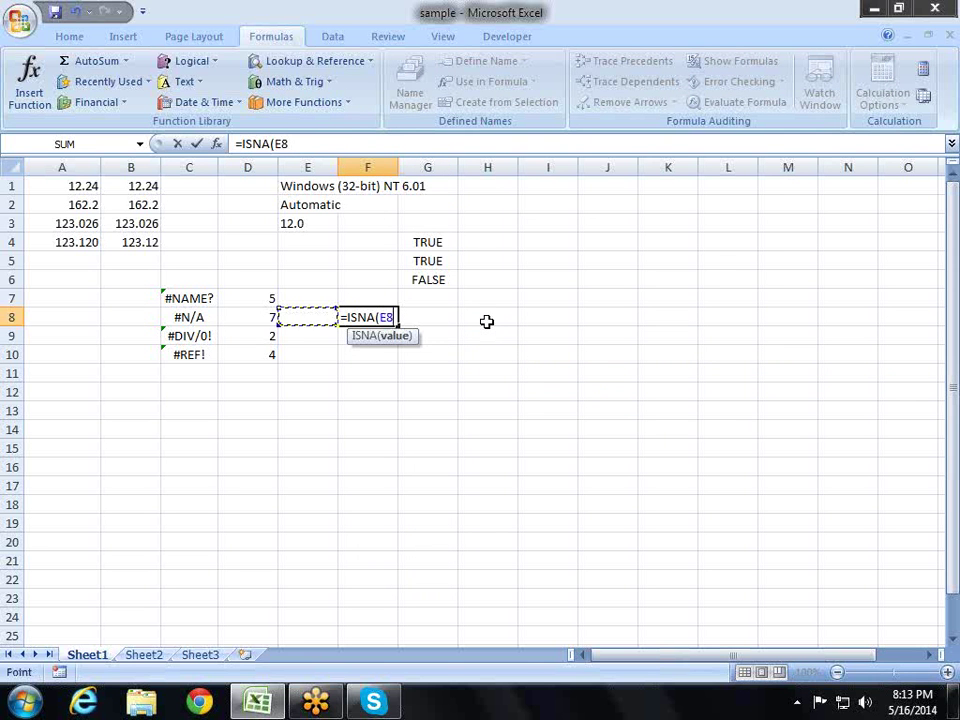
{"action": "key", "text": "Left"}
{"action": "key", "text": "Left"}
{"action": "type", "text": ")"}
{"action": "key", "text": "Return"}
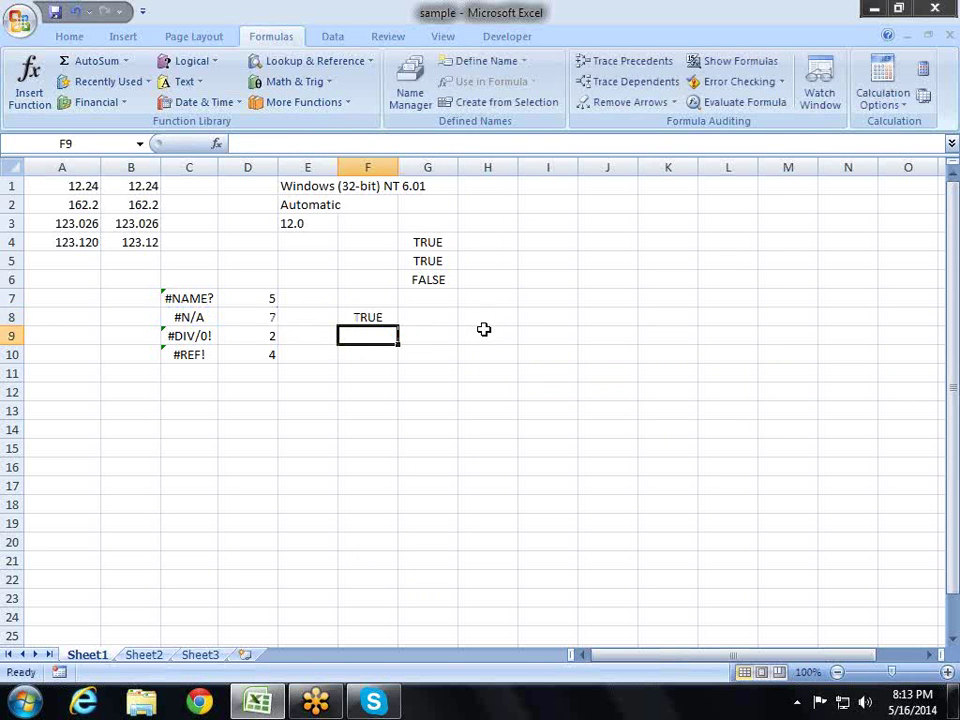
Move the active cell to E7 for the next formula.
{"action": "key", "text": "Up"}
{"action": "key", "text": "Up"}
{"action": "key", "text": "Up"}
{"action": "key", "text": "Right"}
{"action": "key", "text": "Right"}
{"action": "key", "text": "Right"}
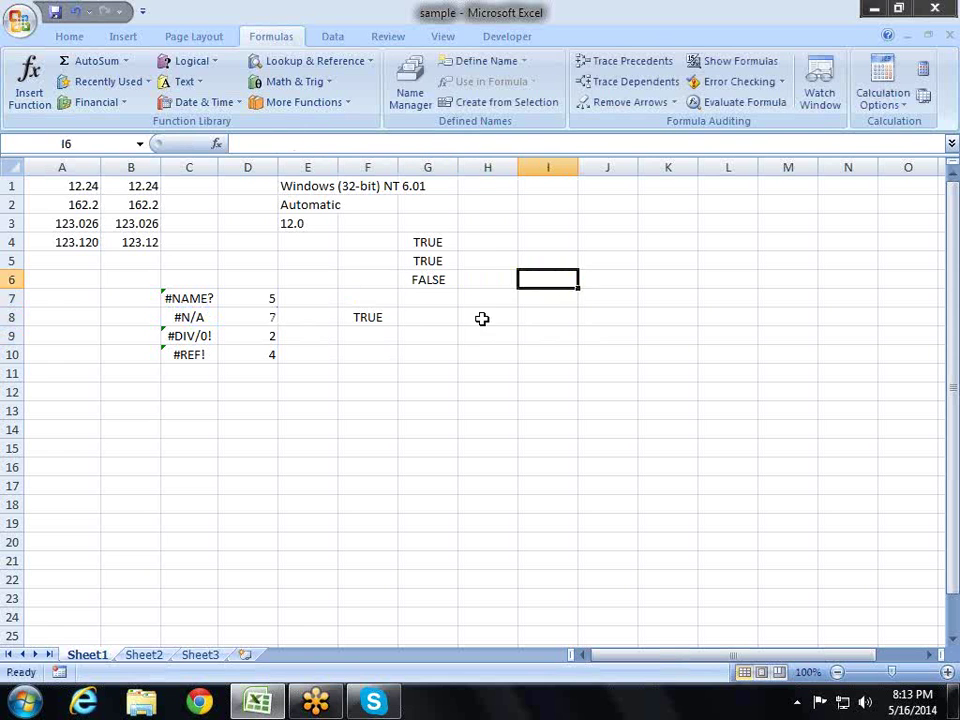
{"action": "key", "text": "Left"}
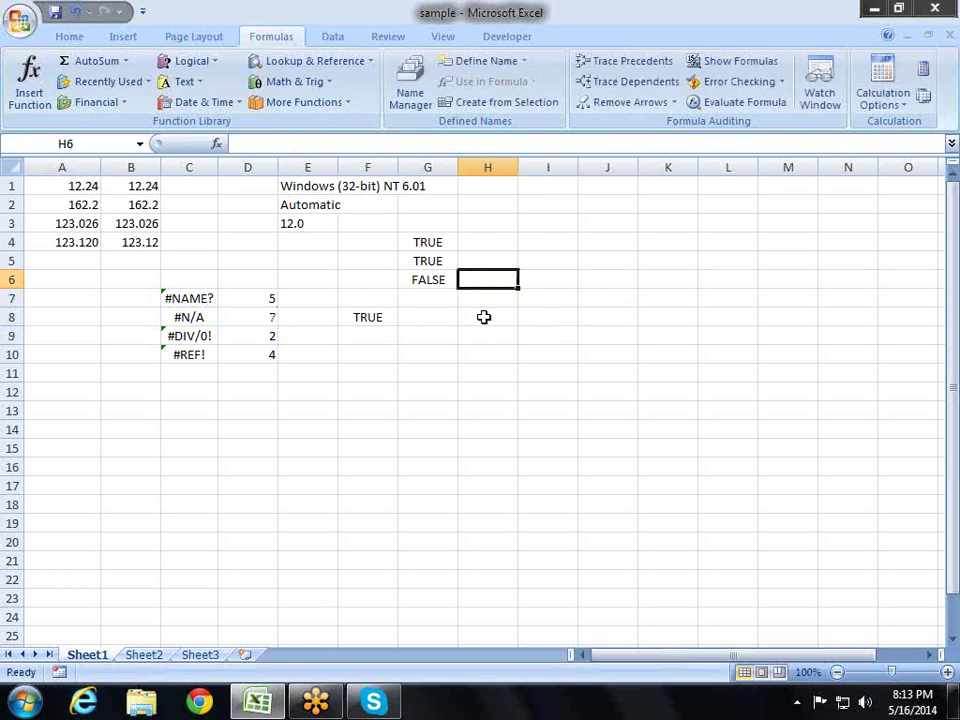
{"action": "key", "text": "Left"}
{"action": "key", "text": "Left"}
{"action": "key", "text": "Left"}
{"action": "key", "text": "Down"}
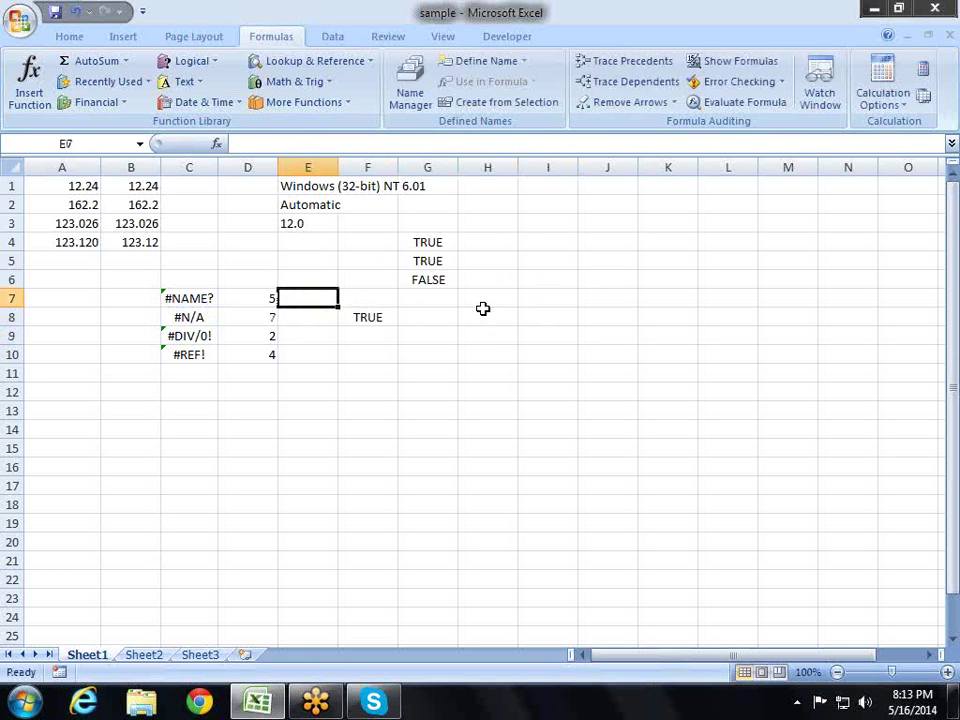
Enter =ISEVEN(D7) in E7 and fill it down to E10, giving FALSE, FALSE, TRUE, TRUE.
{"action": "type", "text": "=is"}
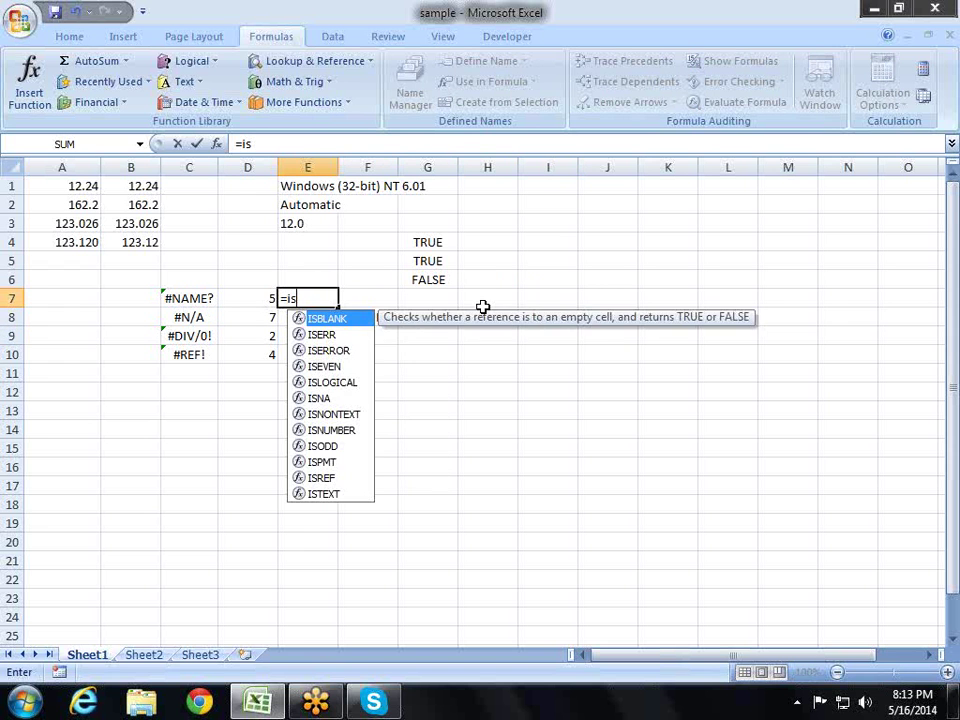
{"action": "key", "text": "Down"}
{"action": "key", "text": "Down"}
{"action": "key", "text": "Down"}
{"action": "key", "text": "Down"}
{"action": "key", "text": "Down"}
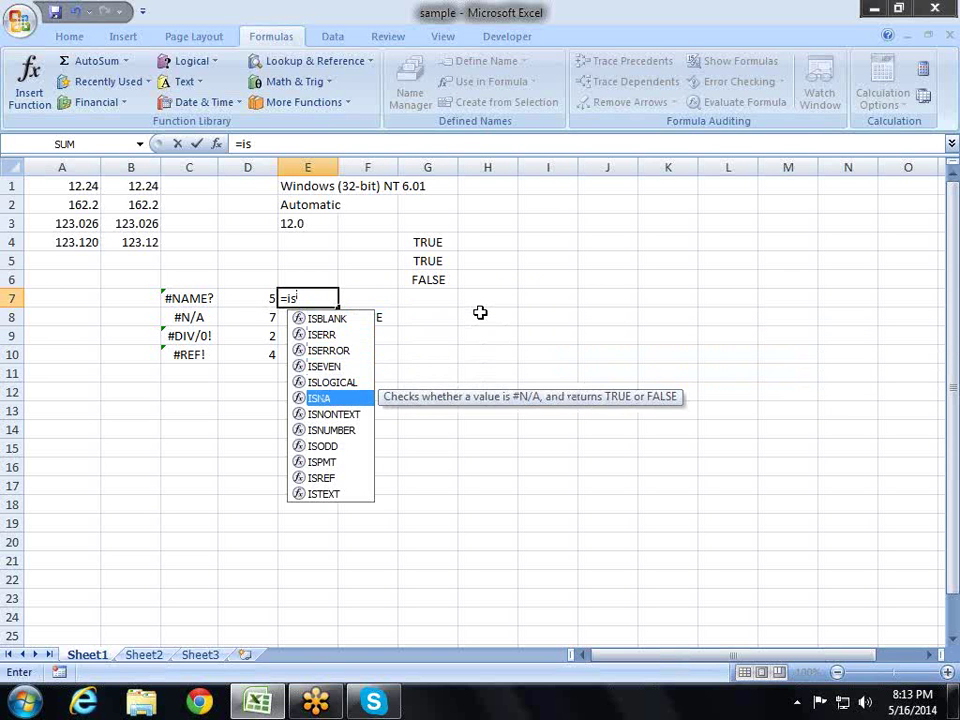
{"action": "key", "text": "Up"}
{"action": "key", "text": "Up"}
{"action": "key", "text": "Tab"}
{"action": "key", "text": "Left"}
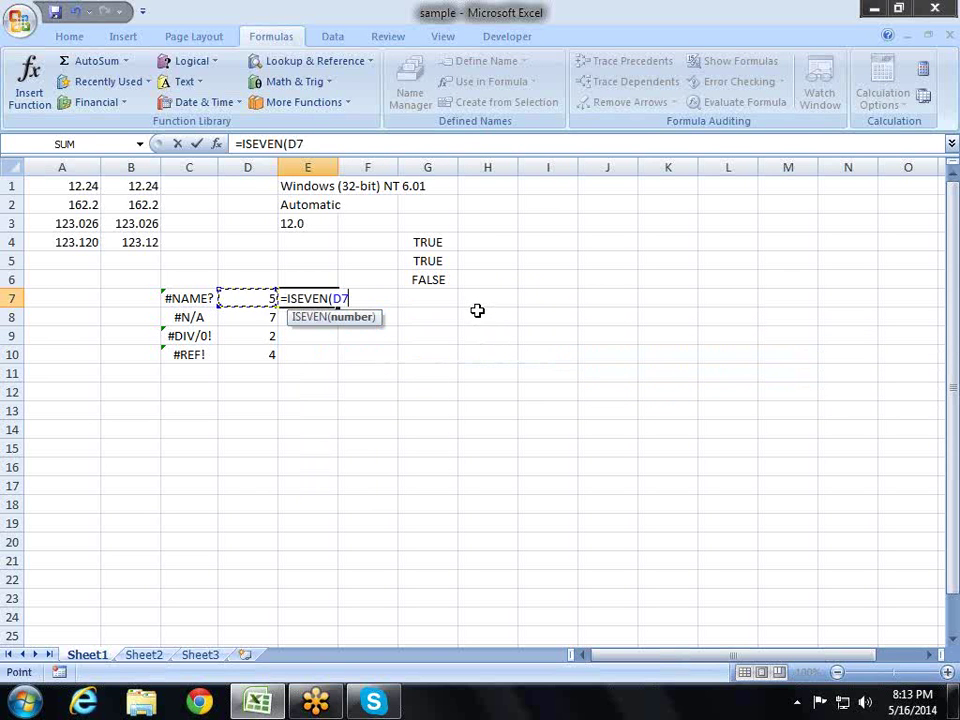
{"action": "key", "text": "Return"}
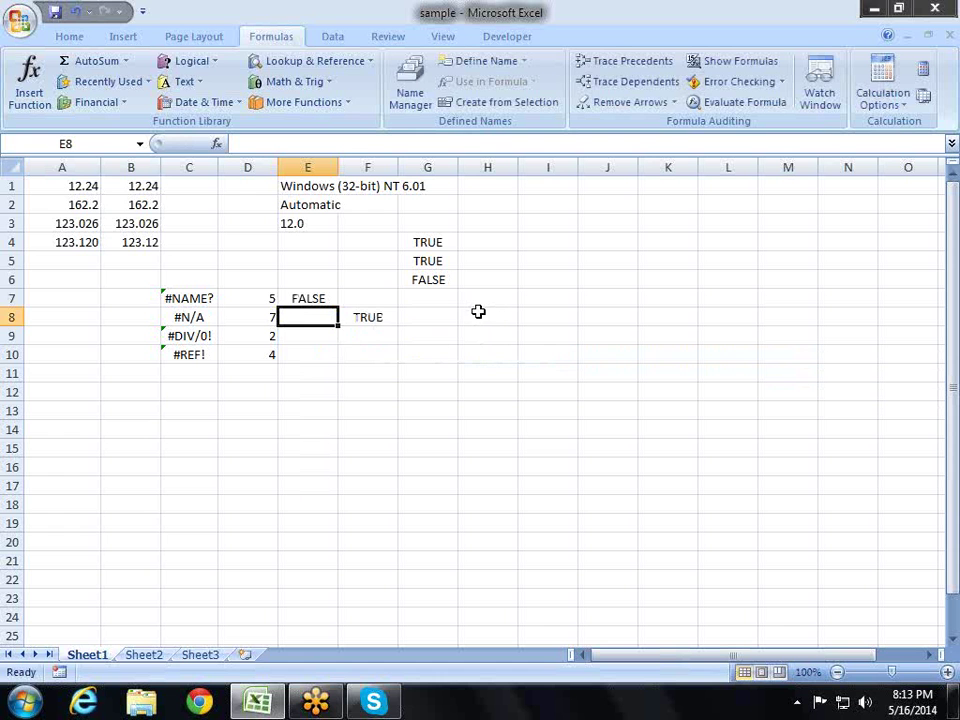
{"action": "key", "text": "ctrl+d"}
{"action": "key", "text": "Return"}
{"action": "key", "text": "ctrl+d"}
{"action": "key", "text": "Return"}
{"action": "key", "text": "ctrl+d"}
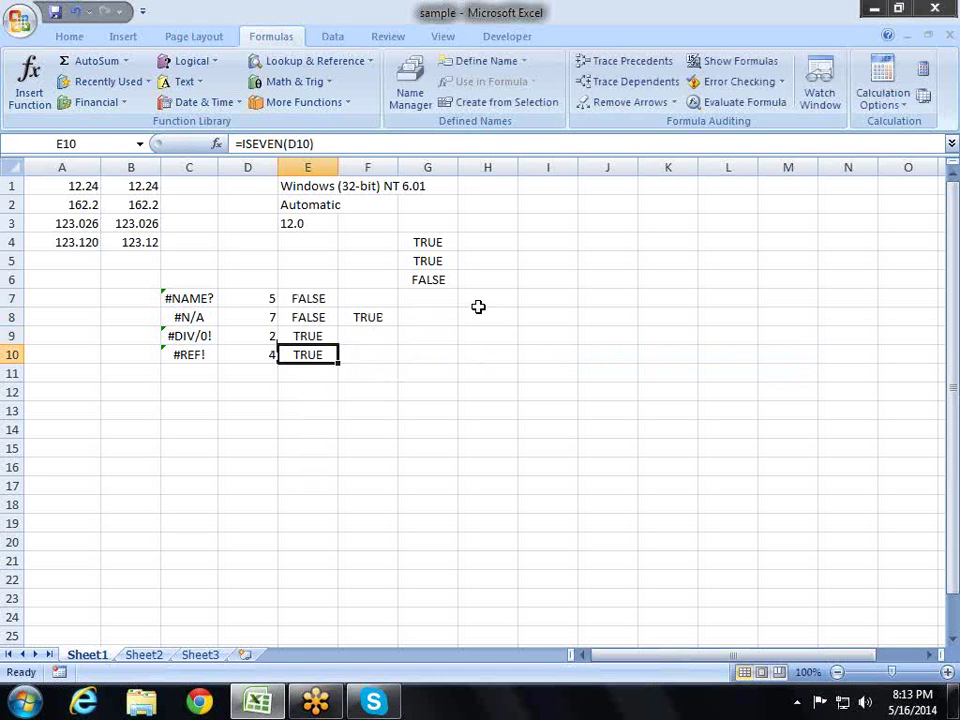
{"action": "key", "text": "Return"}
{"action": "key", "text": "Up"}
{"action": "key", "text": "Up"}
{"action": "key", "text": "Up"}
{"action": "key", "text": "Up"}
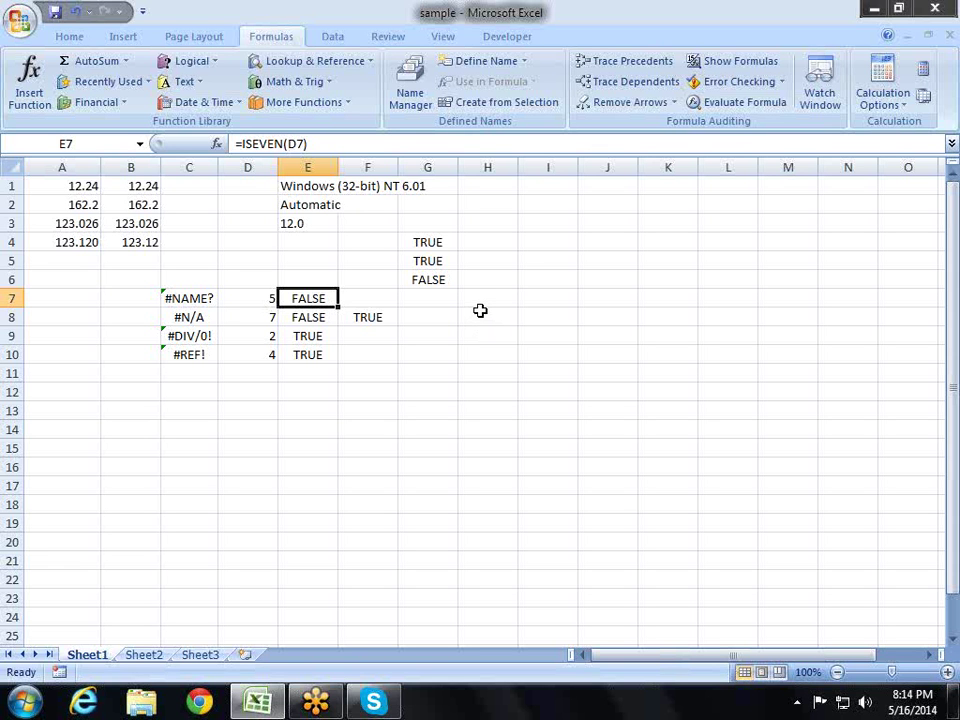
Enter =ISNA(C8) in H6, which returns TRUE.
{"action": "key", "text": "Right"}
{"action": "key", "text": "Right"}
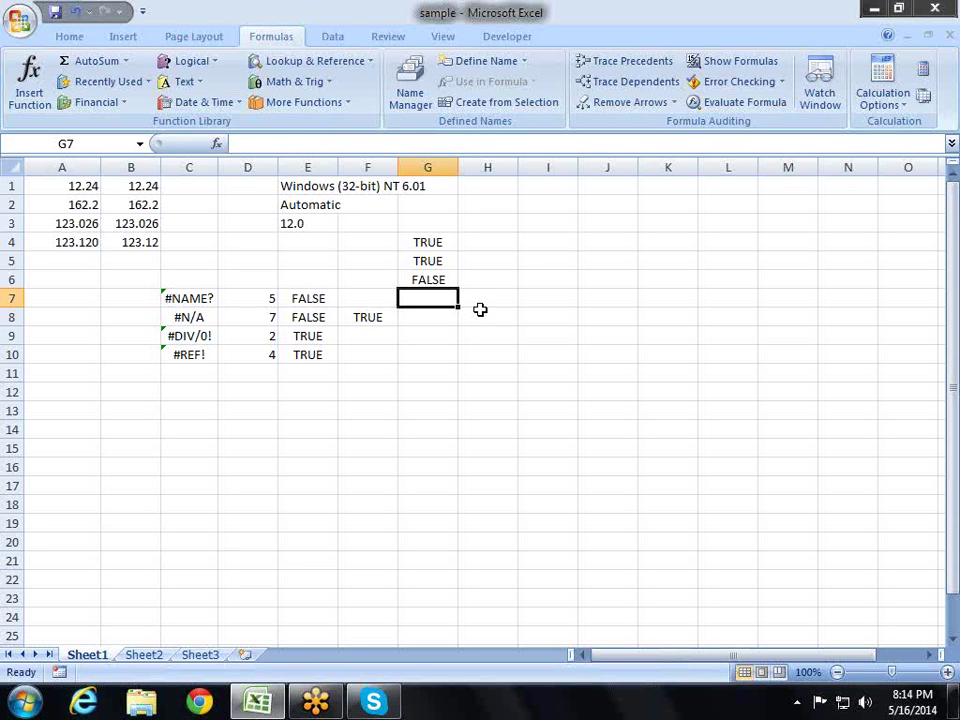
{"action": "key", "text": "Up"}
{"action": "key", "text": "Right"}
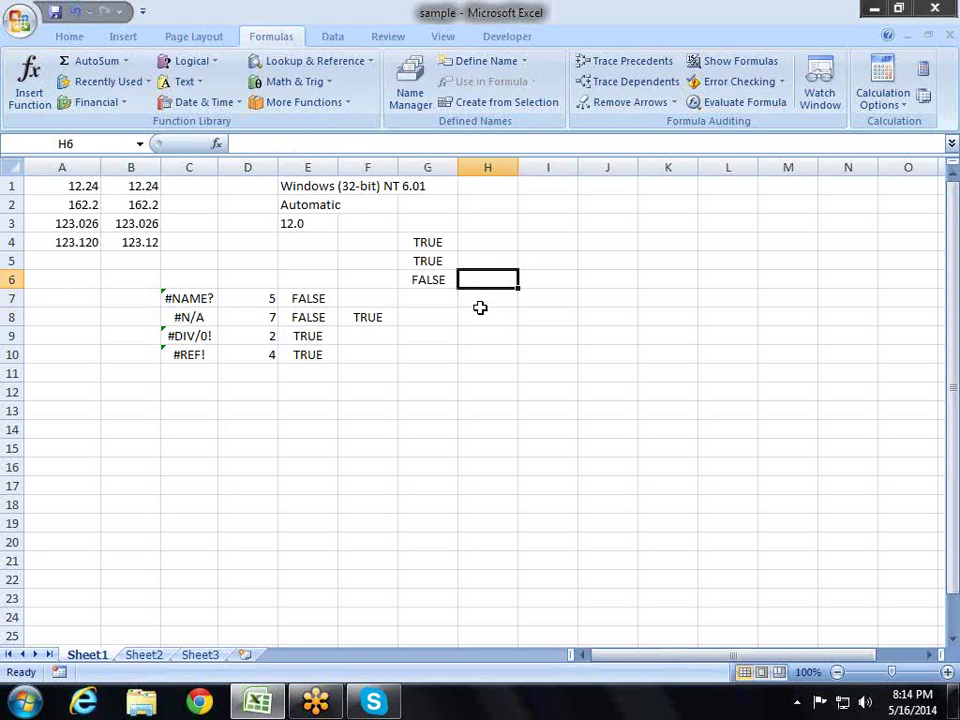
{"action": "type", "text": "="}
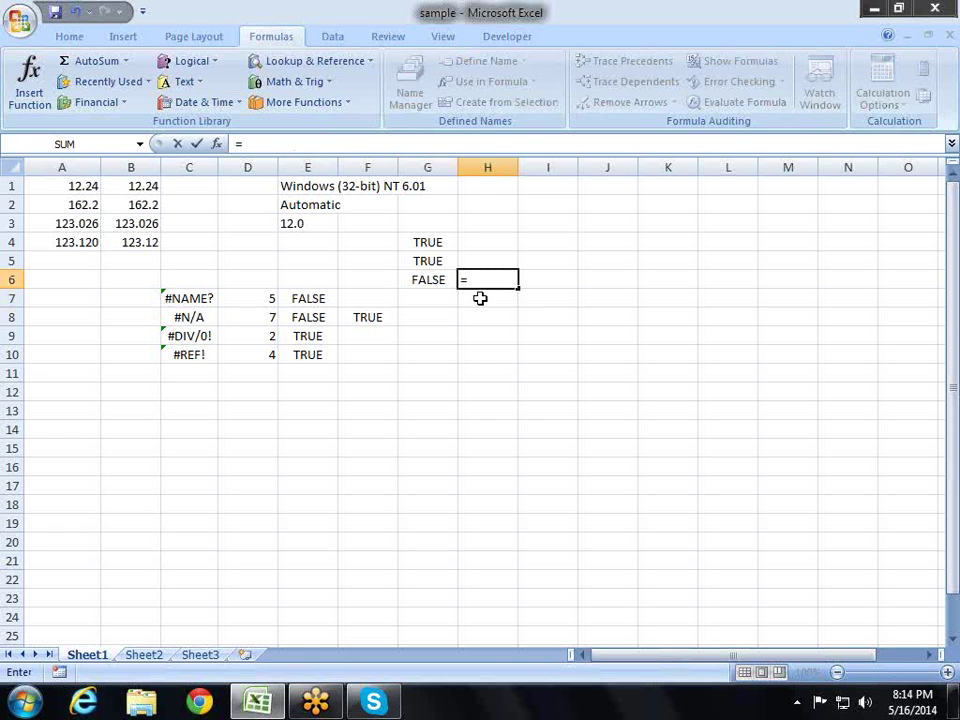
{"action": "type", "text": "is"}
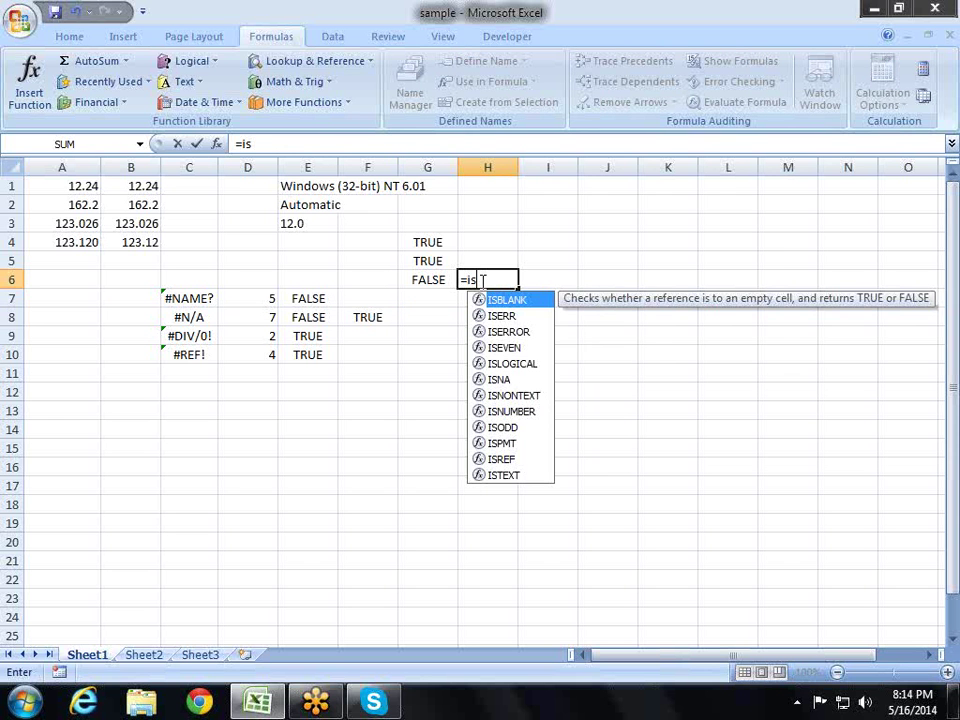
{"action": "key", "text": "Down"}
{"action": "key", "text": "Down"}
{"action": "key", "text": "Down"}
{"action": "key", "text": "Down"}
{"action": "key", "text": "Up"}
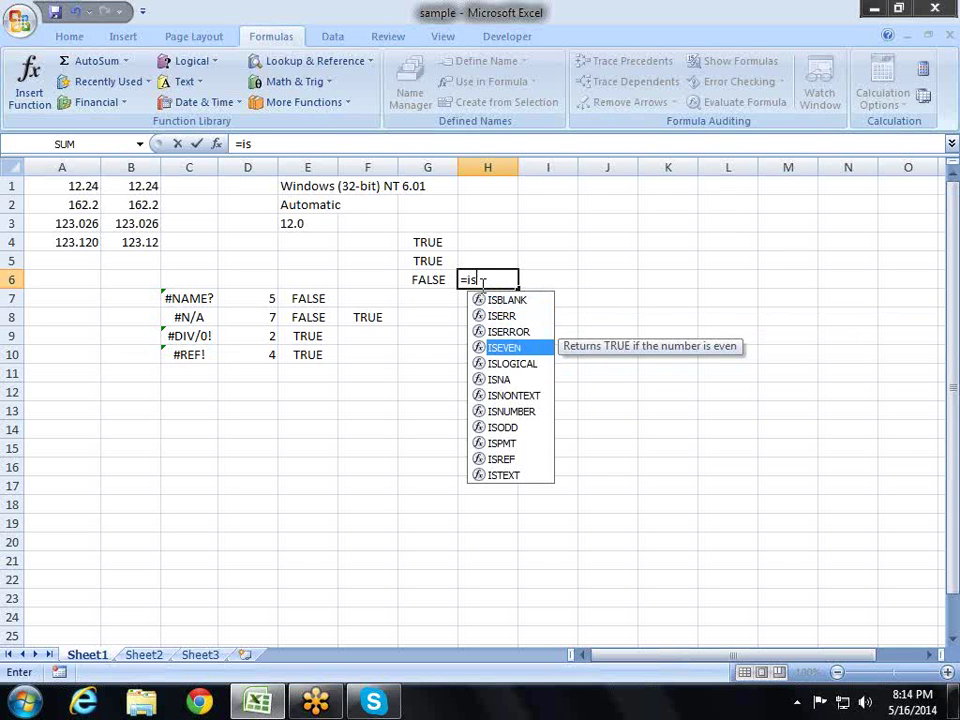
{"action": "key", "text": "Down"}
{"action": "key", "text": "Down"}
{"action": "key", "text": "Down"}
{"action": "key", "text": "Down"}
{"action": "key", "text": "Down"}
{"action": "key", "text": "Down"}
{"action": "key", "text": "Up"}
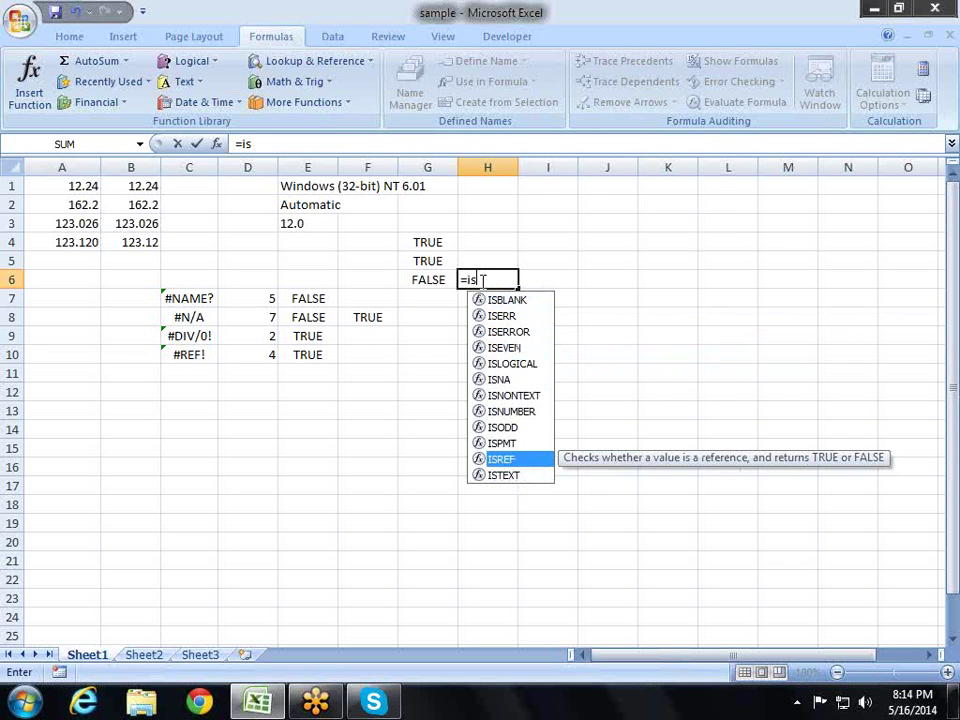
{"action": "key", "text": "Up"}
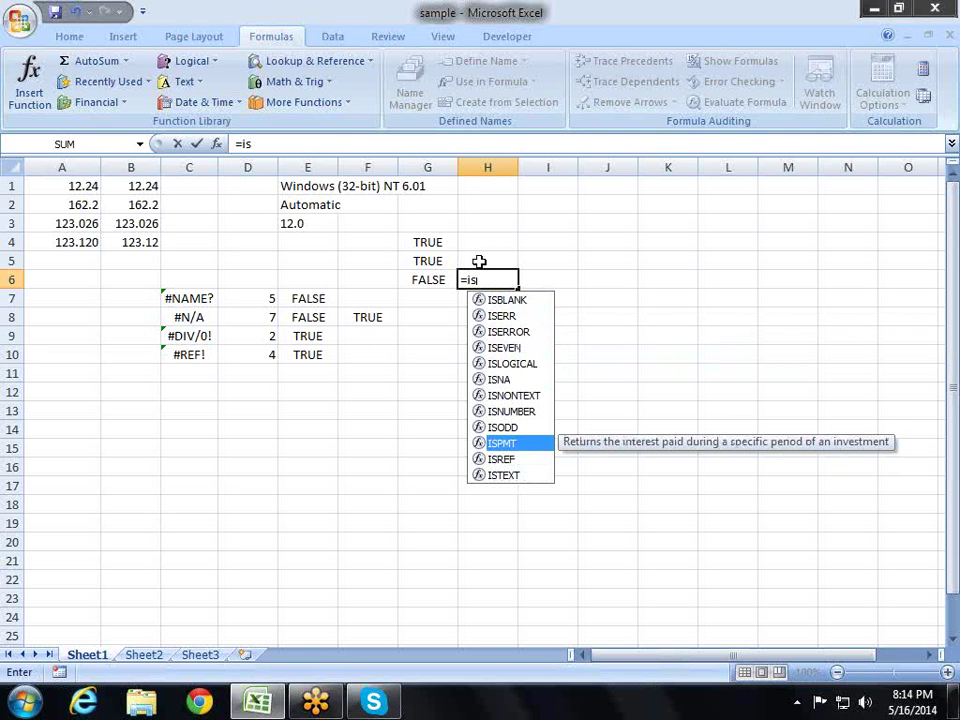
{"action": "key", "text": "Up"}
{"action": "key", "text": "Up"}
{"action": "key", "text": "Up"}
{"action": "key", "text": "Up"}
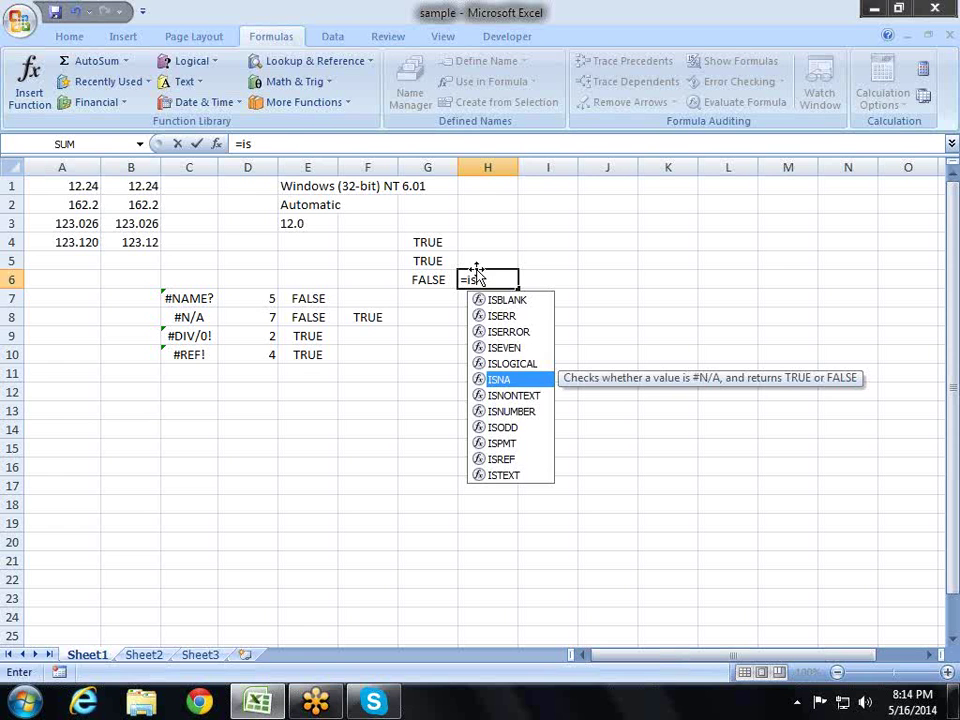
{"action": "key", "text": "Tab"}
{"action": "key", "text": "Left"}
{"action": "key", "text": "Left"}
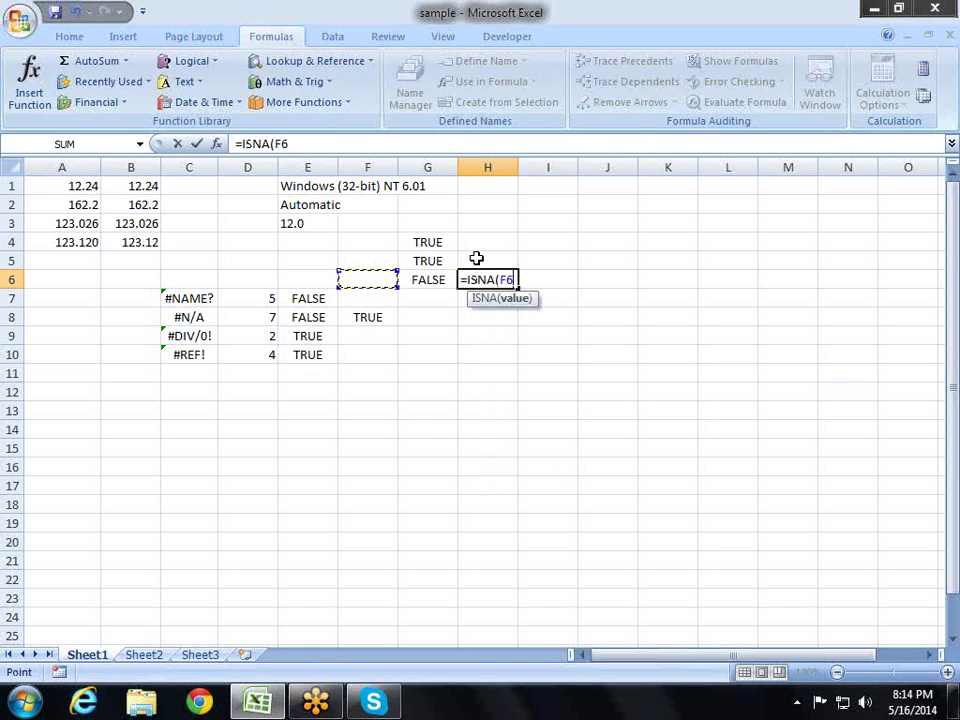
{"action": "key", "text": "Left"}
{"action": "key", "text": "Left"}
{"action": "key", "text": "Left"}
{"action": "key", "text": "Down"}
{"action": "key", "text": "Down"}
{"action": "key", "text": "Return"}
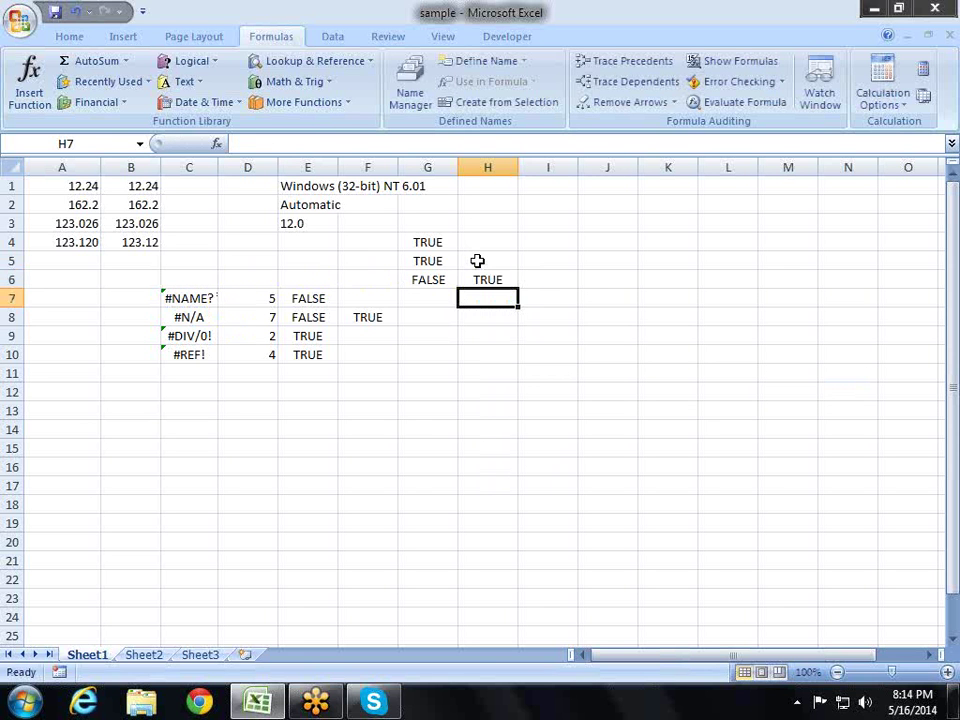
Enter =ISLOGICAL(G6) in H7, which returns TRUE.
{"action": "type", "text": "="}
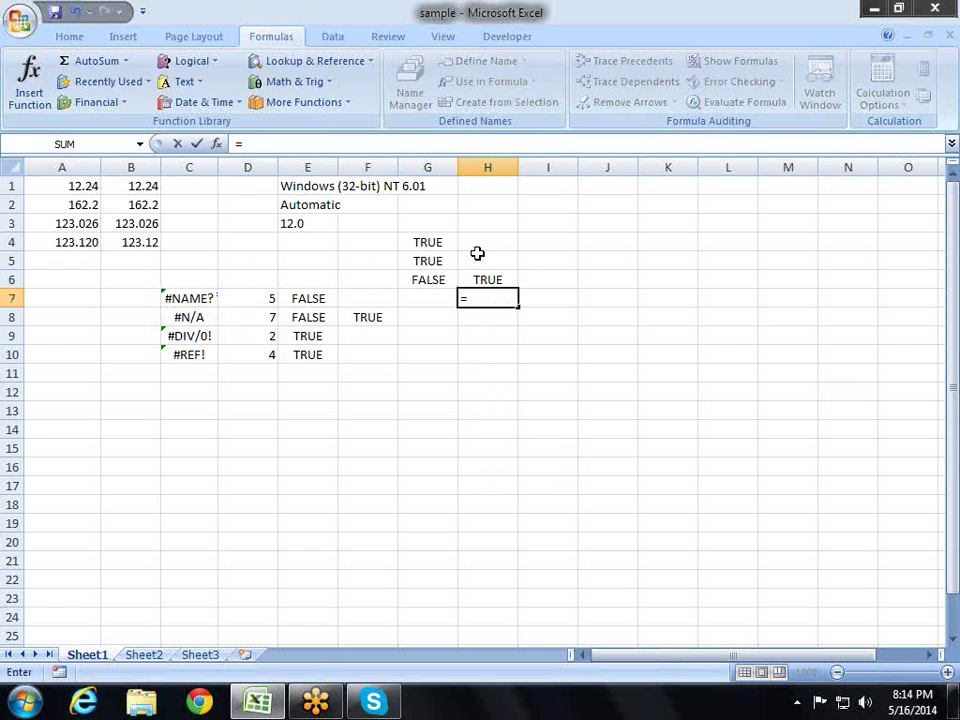
{"action": "type", "text": "is"}
{"action": "key", "text": "Down"}
{"action": "key", "text": "Down"}
{"action": "key", "text": "Down"}
{"action": "key", "text": "Down"}
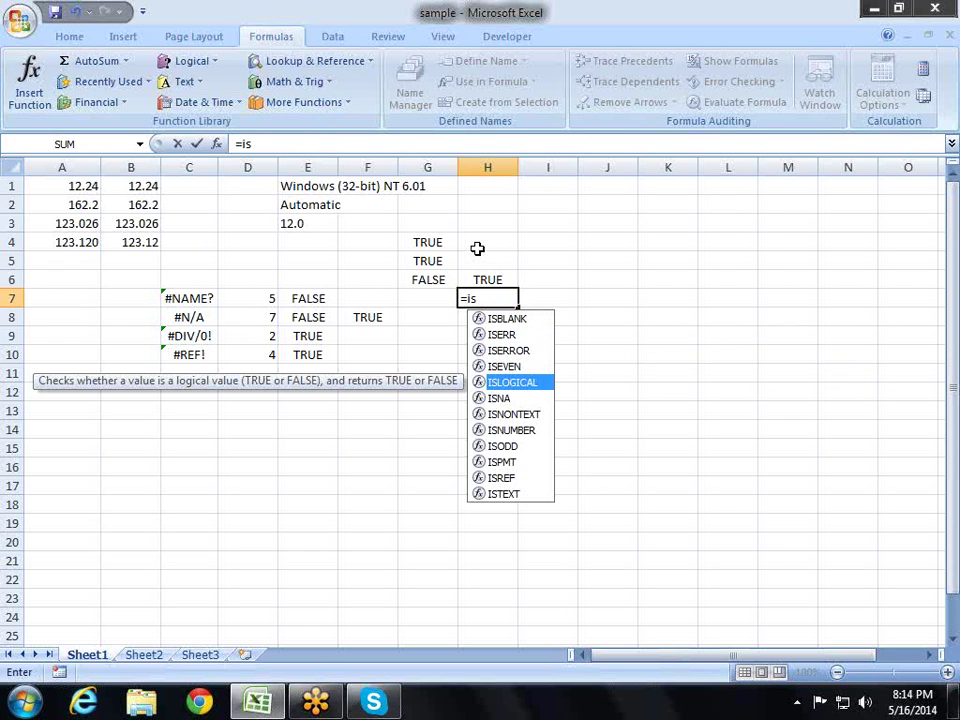
{"action": "key", "text": "Tab"}
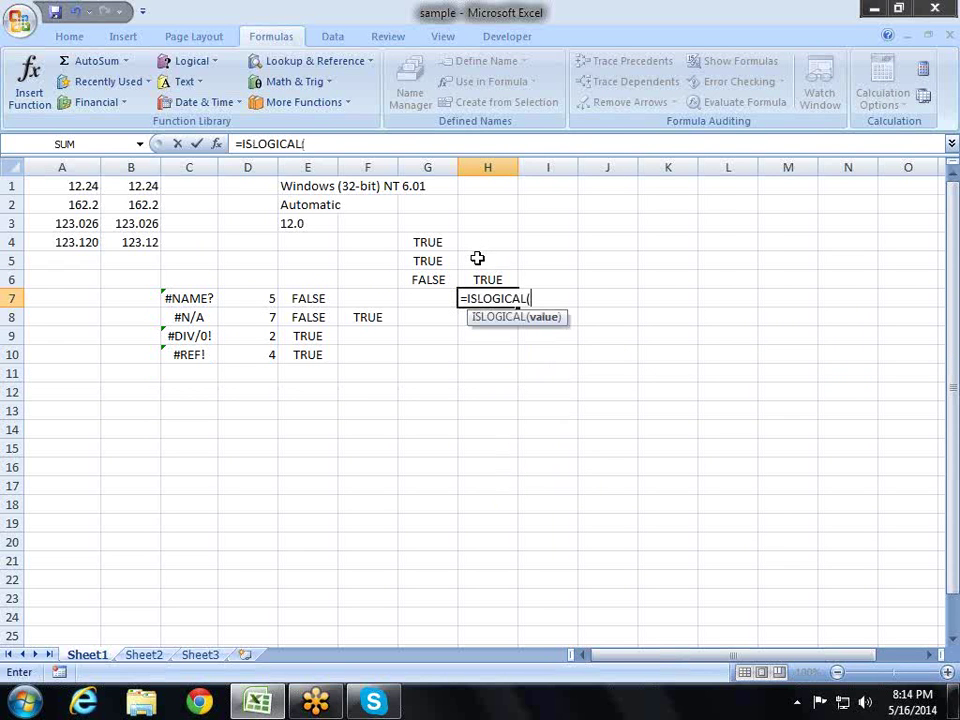
{"action": "key", "text": "Up"}
{"action": "key", "text": "Left"}
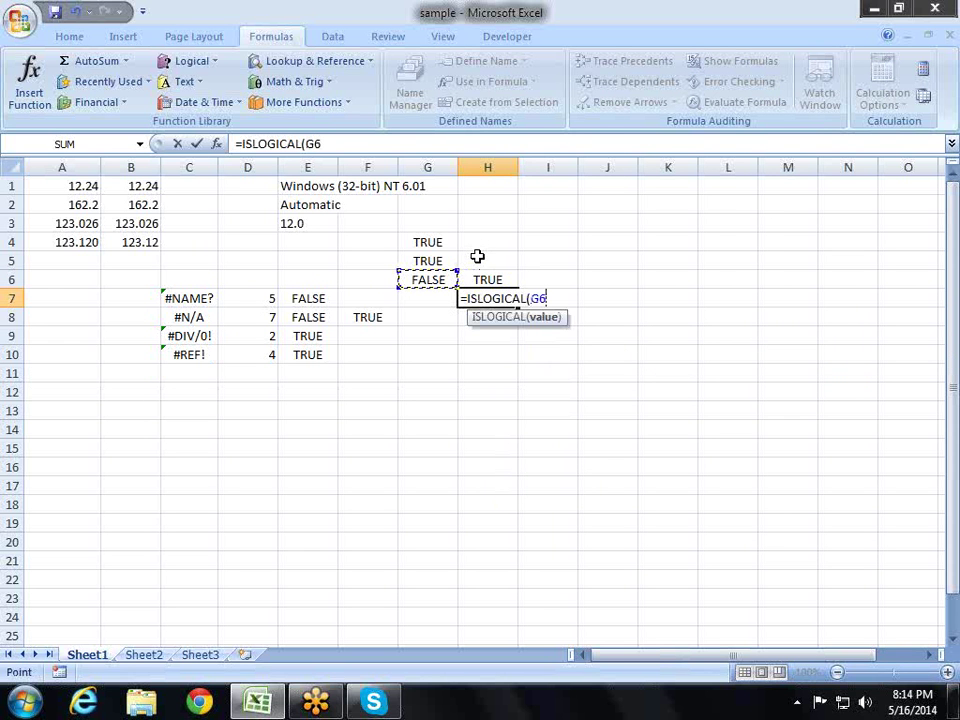
{"action": "key", "text": "Down"}
{"action": "key", "text": "Up"}
{"action": "type", "text": ")"}
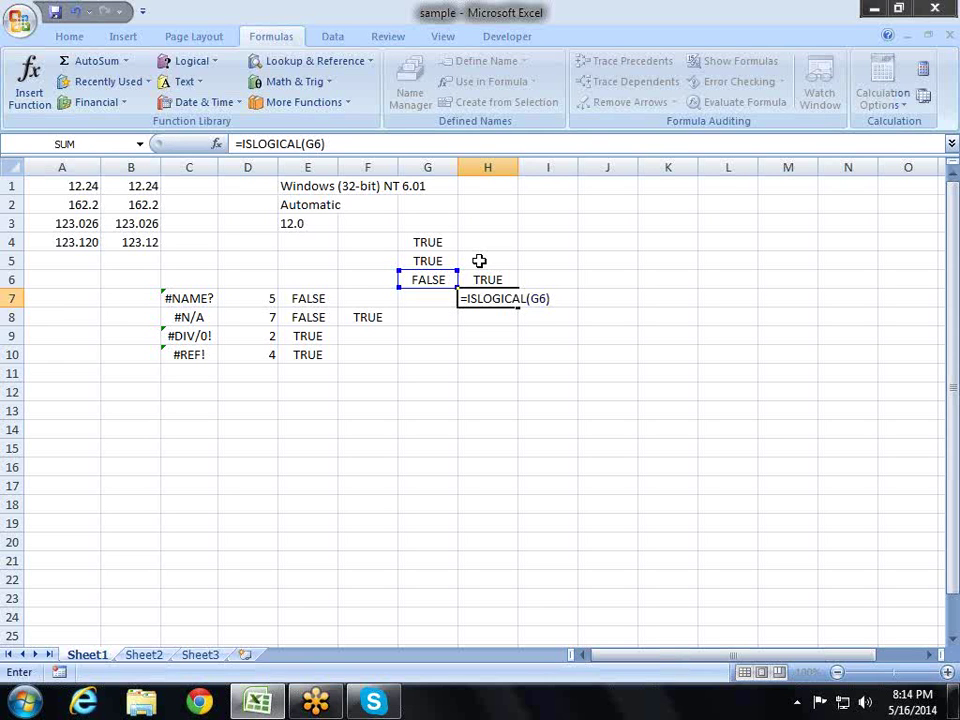
{"action": "key", "text": "Return"}
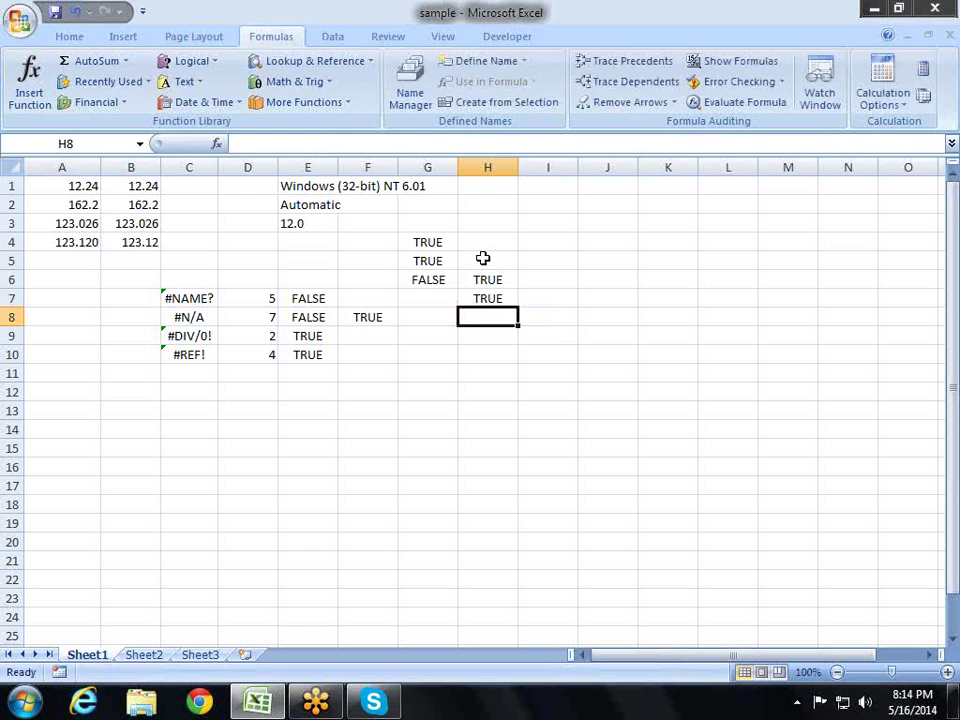
Put 1 in G8, try =ISLOGICAL(G8) in G9, then clear G9.
{"action": "key", "text": "Left"}
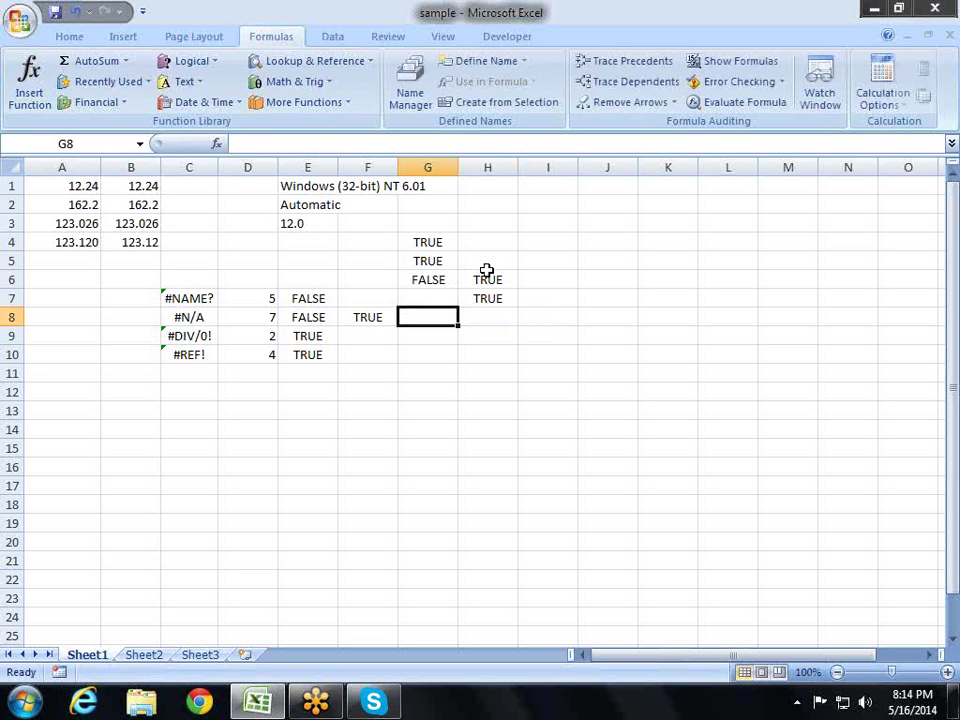
{"action": "type", "text": "1"}
{"action": "key", "text": "Return"}
{"action": "type", "text": "="}
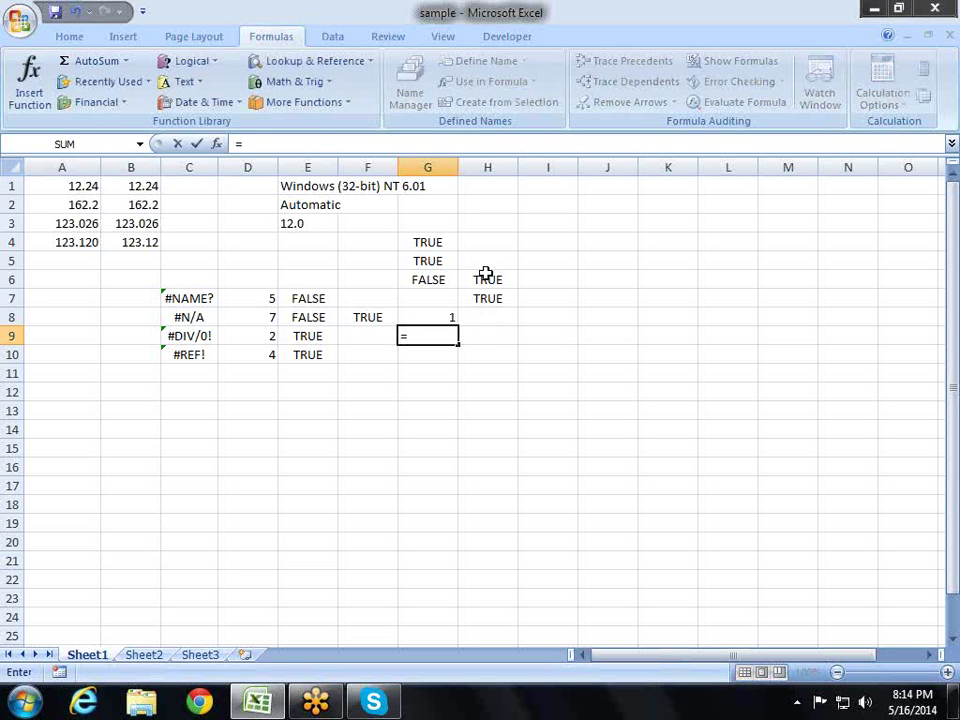
{"action": "type", "text": "is"}
{"action": "key", "text": "Down"}
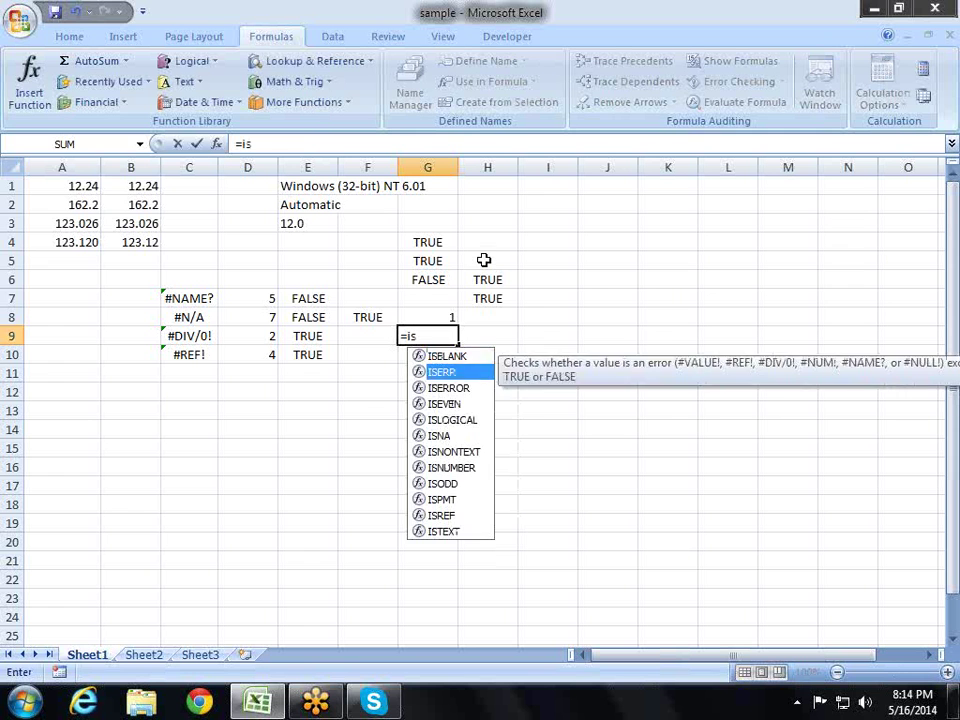
{"action": "key", "text": "Down"}
{"action": "key", "text": "Down"}
{"action": "key", "text": "Down"}
{"action": "key", "text": "Tab"}
{"action": "key", "text": "Up"}
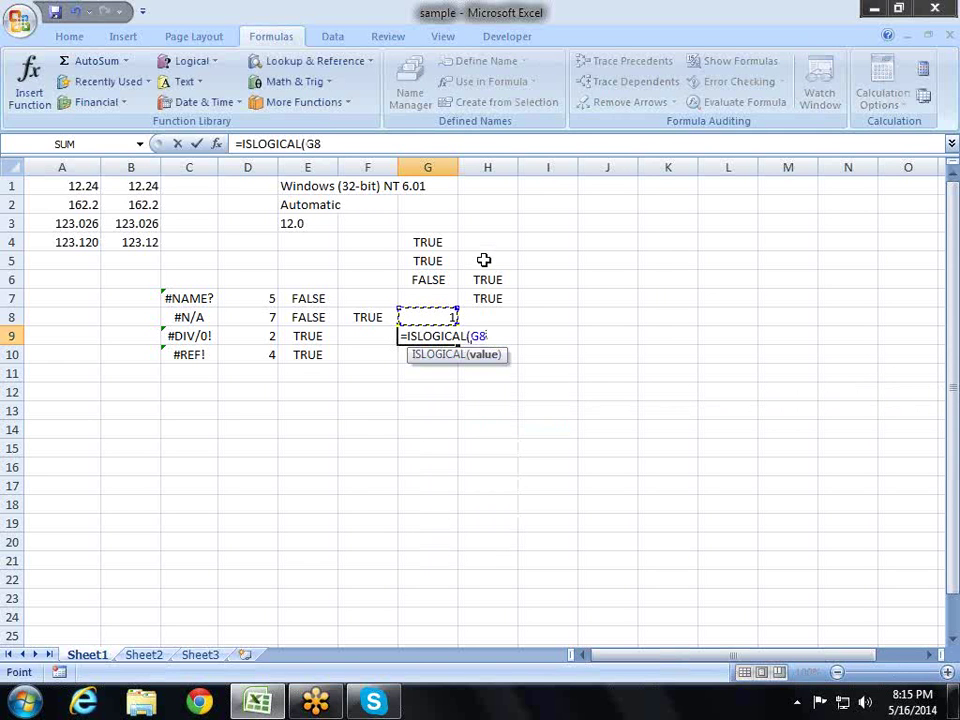
{"action": "key", "text": "Return"}
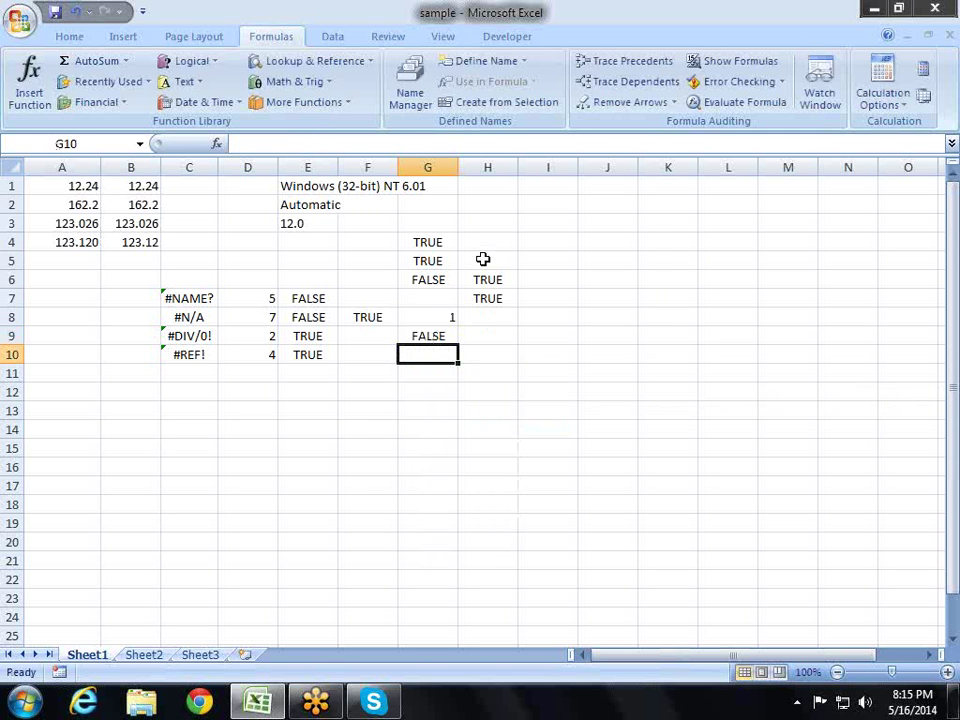
{"action": "key", "text": "Up"}
{"action": "key", "text": "Delete"}
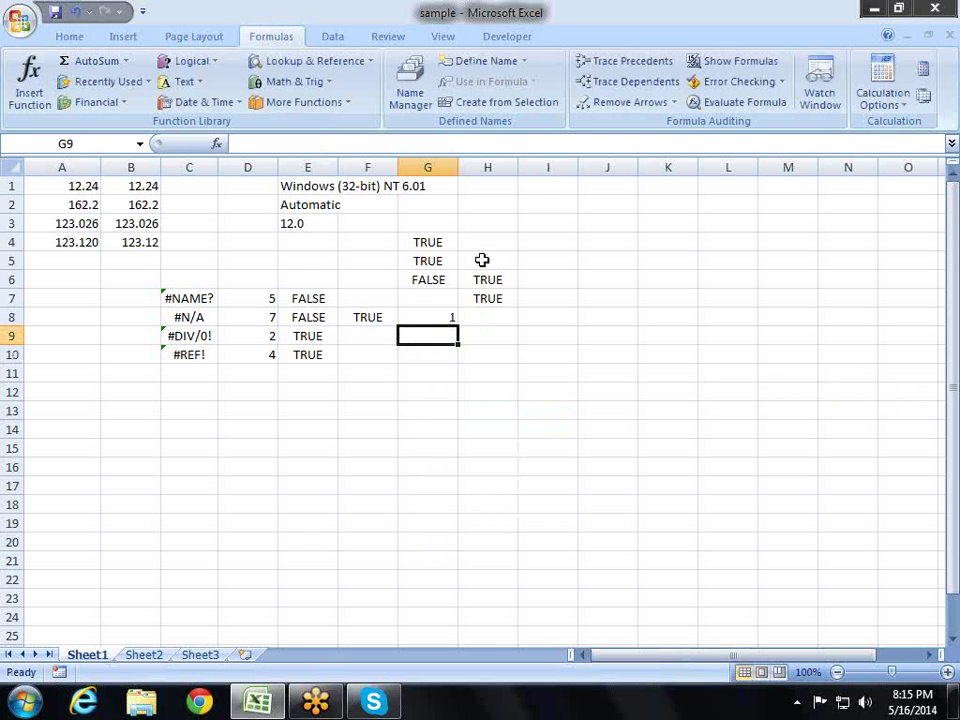
{"action": "key", "text": "Right"}
{"action": "key", "text": "Right"}
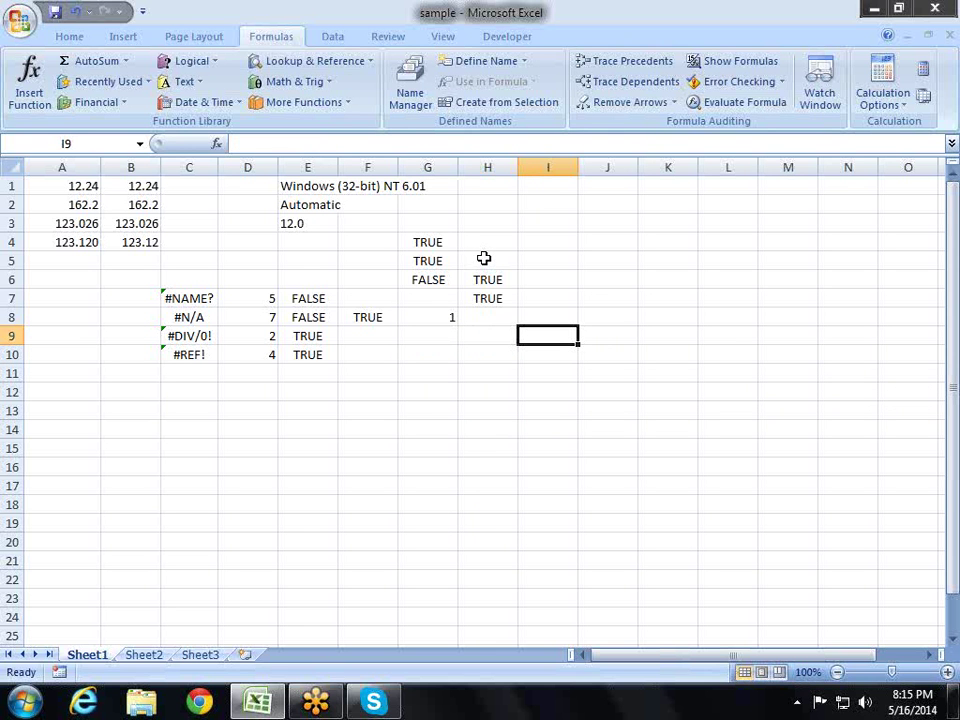
Browse the Information functions list, then enter =ISNONTEXT(F11) in G11, returning TRUE.
{"action": "left_click", "coordinate": [321, 101]}
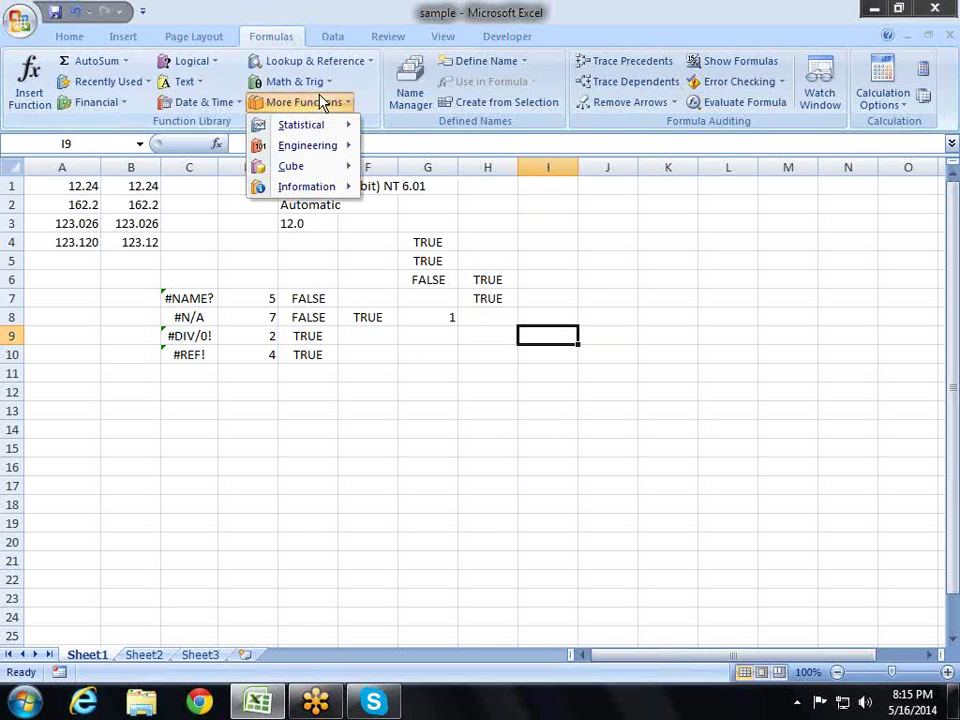
{"action": "mouse_move", "coordinate": [340, 195]}
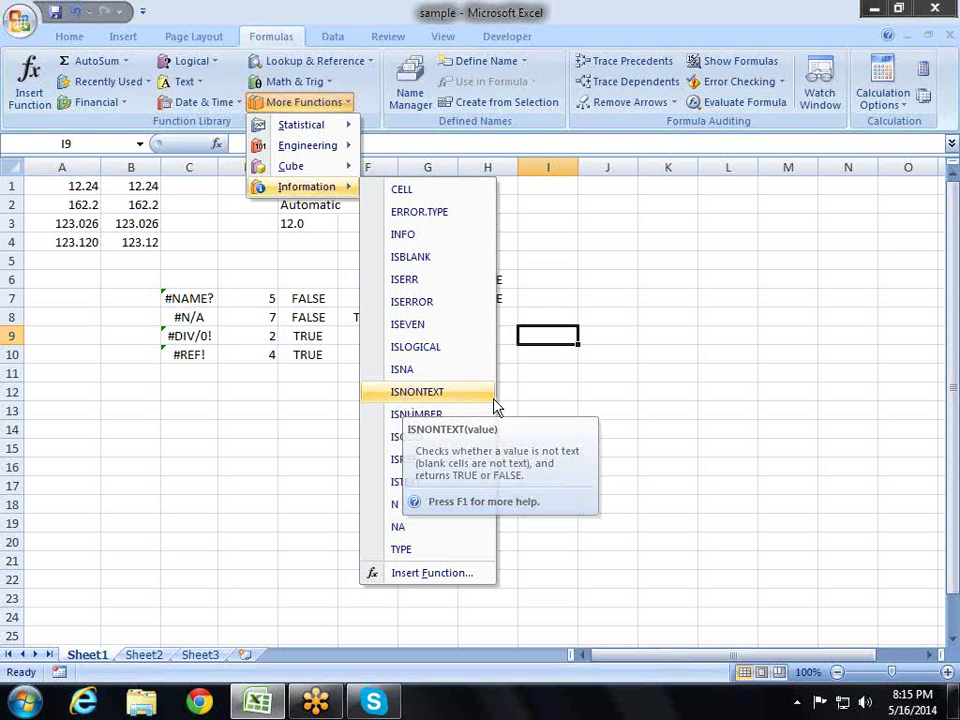
{"action": "left_click", "coordinate": [452, 372]}
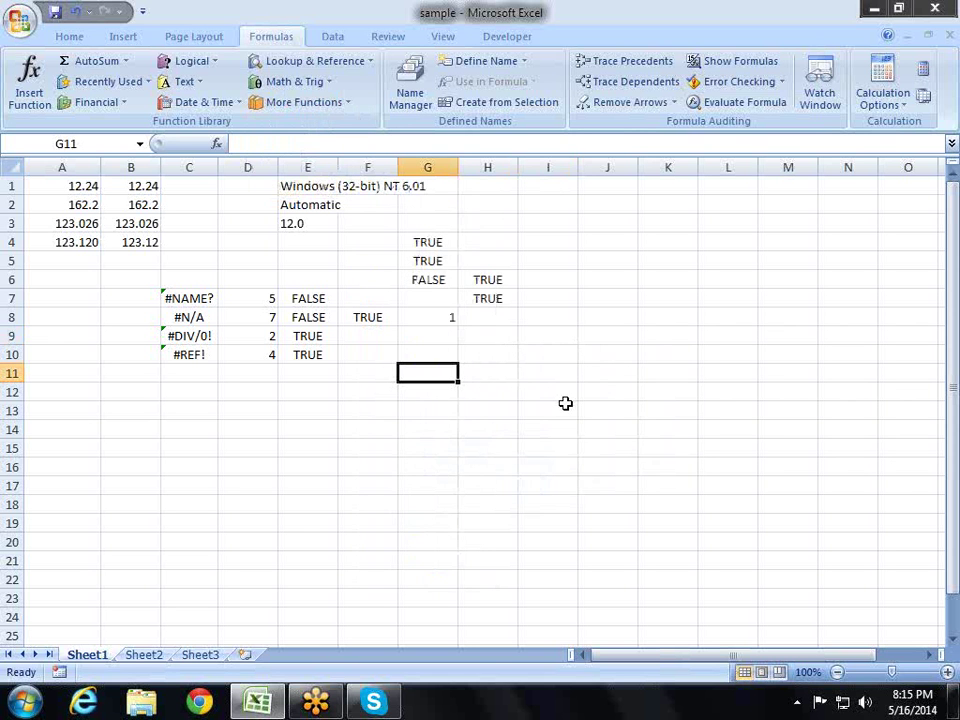
{"action": "type", "text": "=is"}
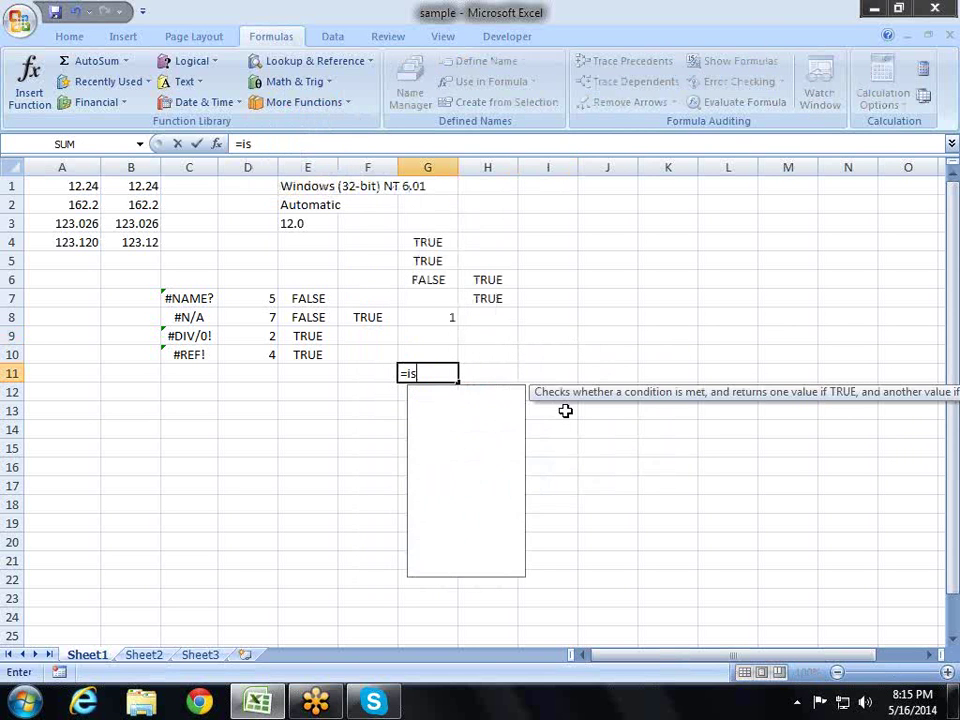
{"action": "key", "text": "Down"}
{"action": "key", "text": "Down"}
{"action": "key", "text": "Down"}
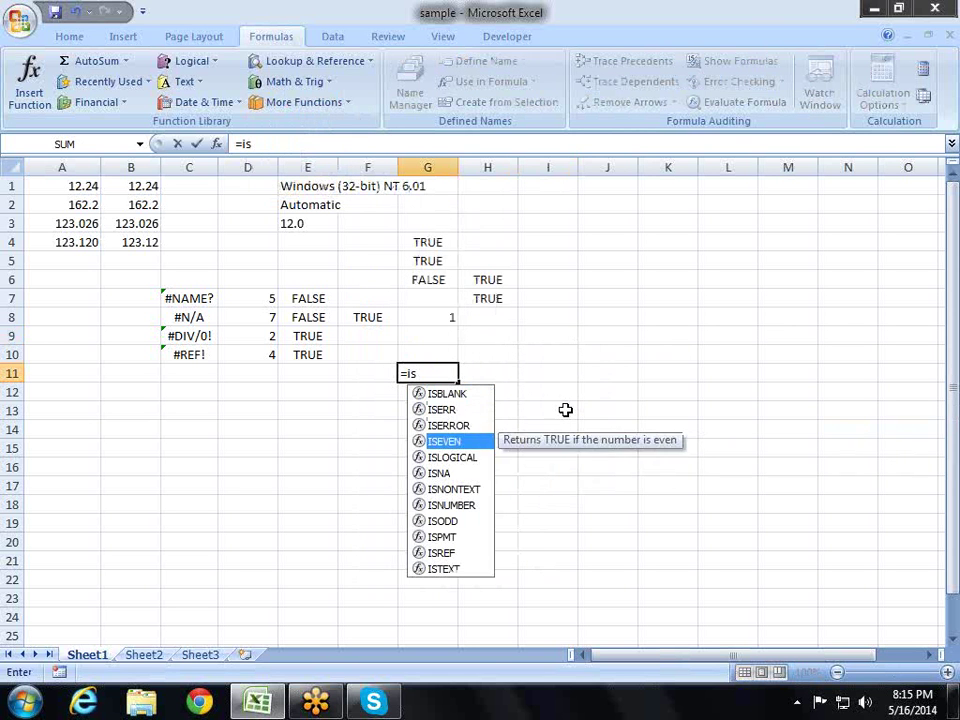
{"action": "key", "text": "Down"}
{"action": "key", "text": "Down"}
{"action": "key", "text": "Down"}
{"action": "key", "text": "Tab"}
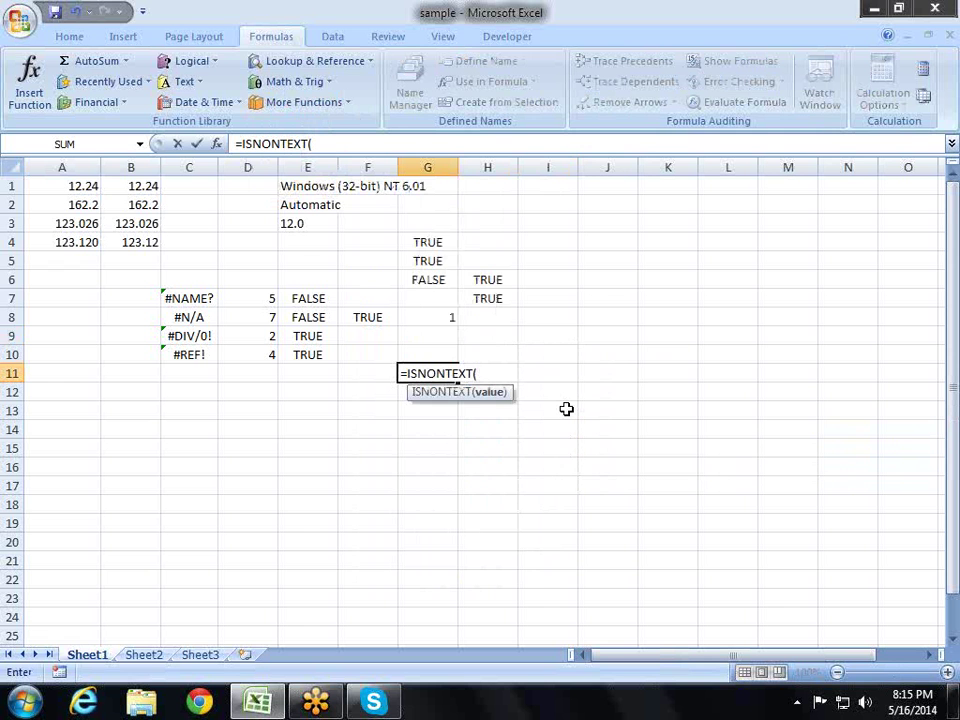
{"action": "key", "text": "Left"}
{"action": "key", "text": "Return"}
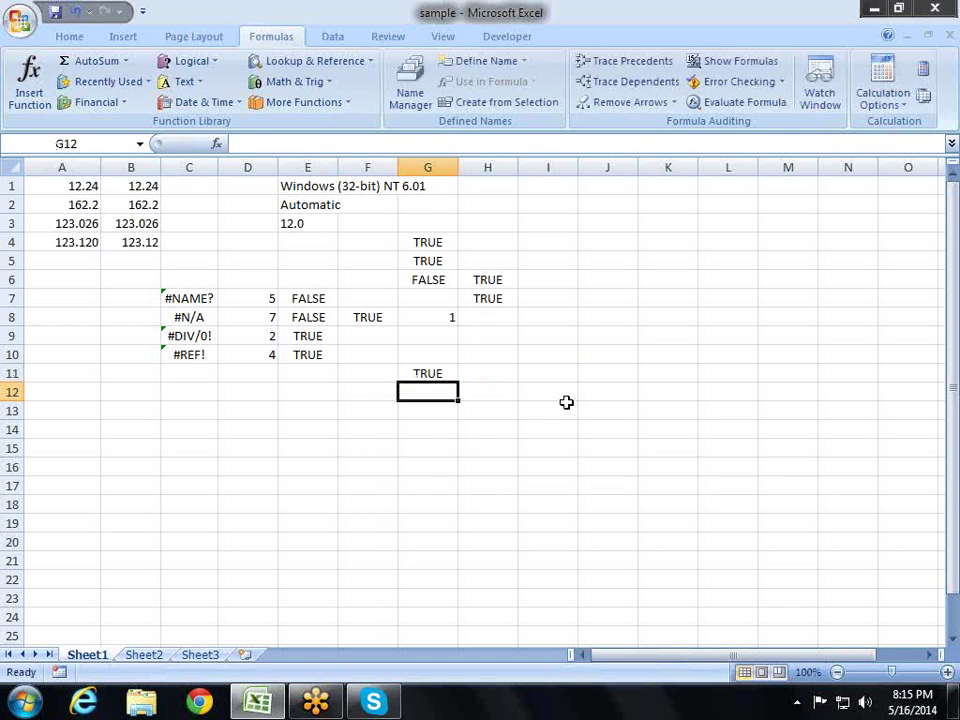
Try adding a line break to empty cell F11, then undo it with Ctrl+Z.
{"action": "key", "text": "Up"}
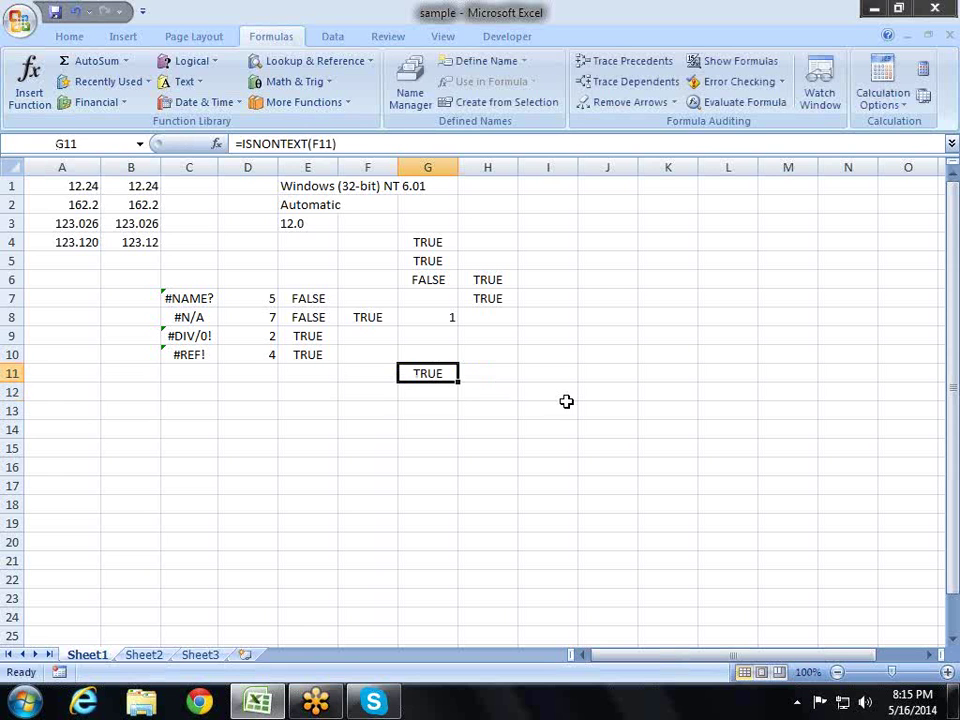
{"action": "key", "text": "Left"}
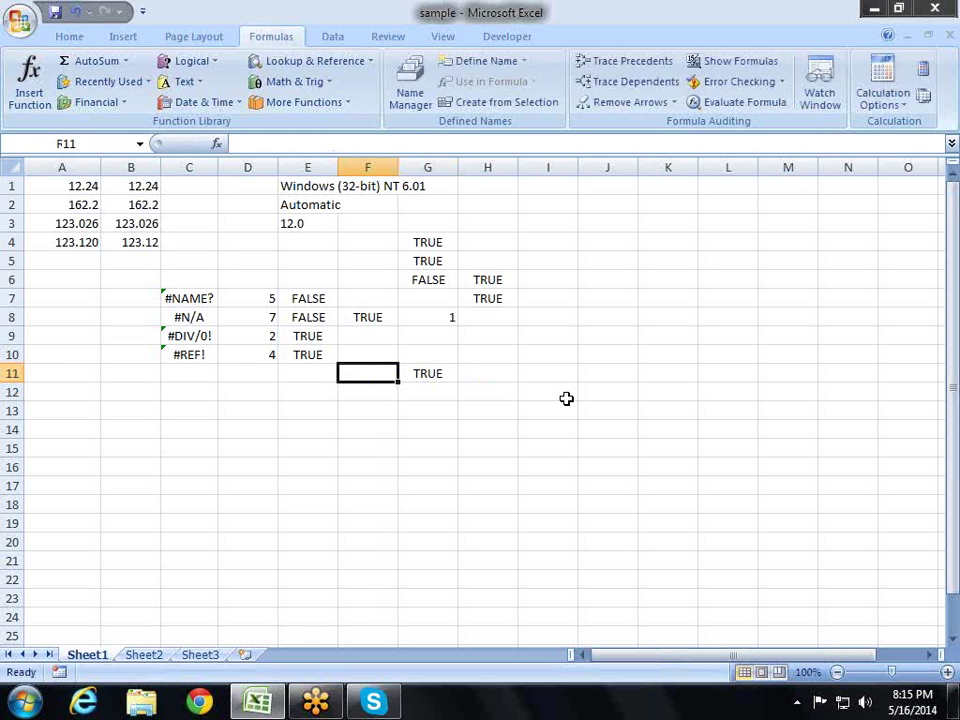
{"action": "key", "text": "F2"}
{"action": "key", "text": "alt+Return"}
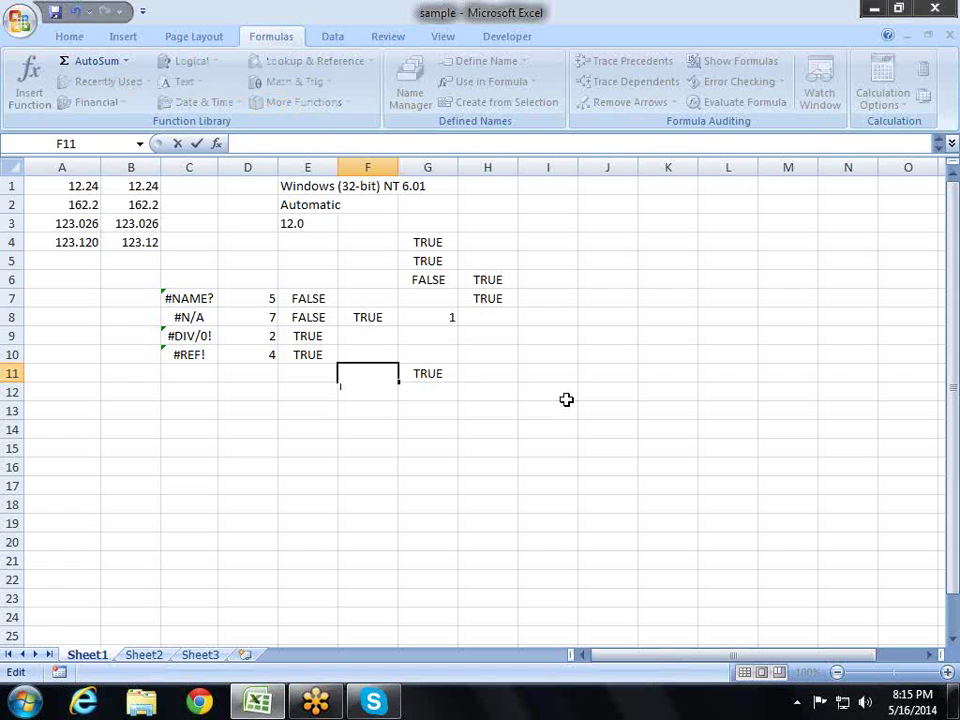
{"action": "key", "text": "Return"}
{"action": "key", "text": "Up"}
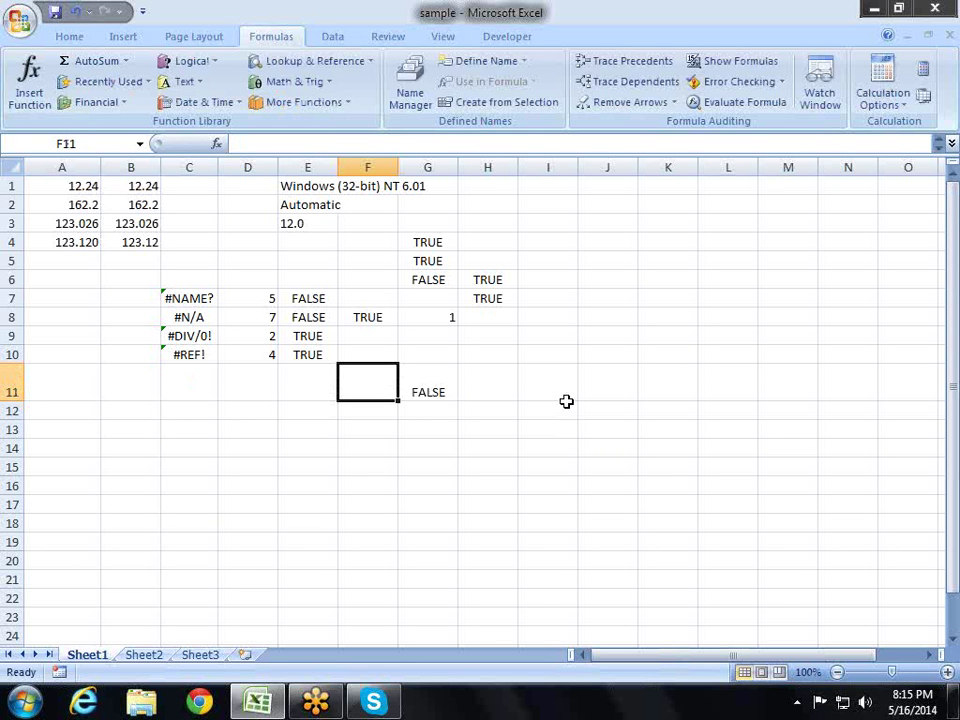
{"action": "key", "text": "ctrl+z"}
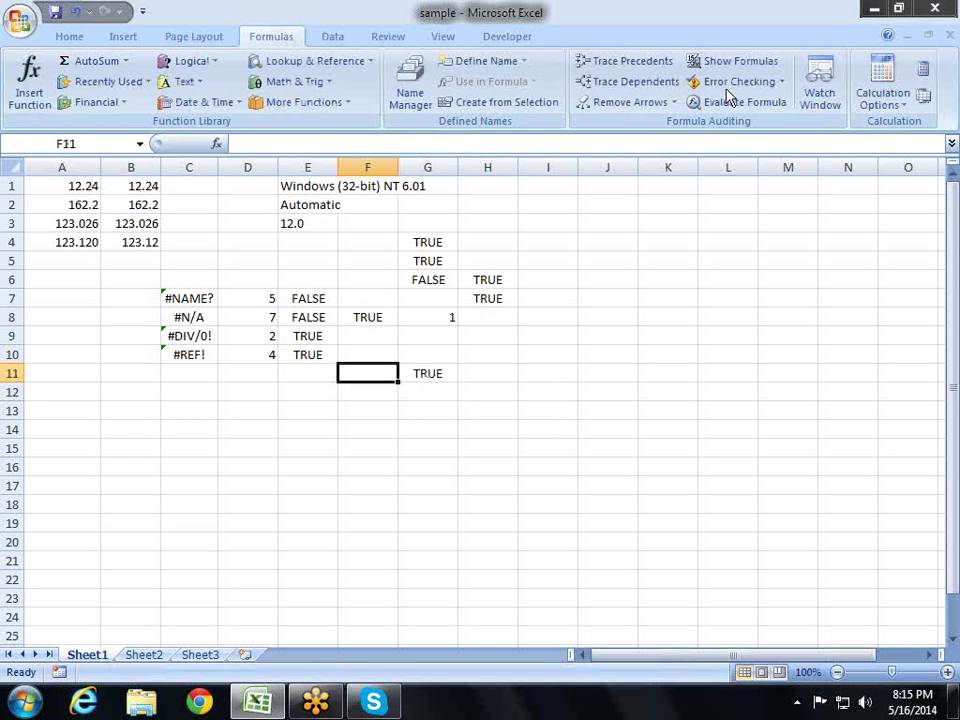
Open the Function Arguments dialog for G11's ISNONTEXT formula and shift it slightly left.
{"action": "left_click", "coordinate": [216, 145]}
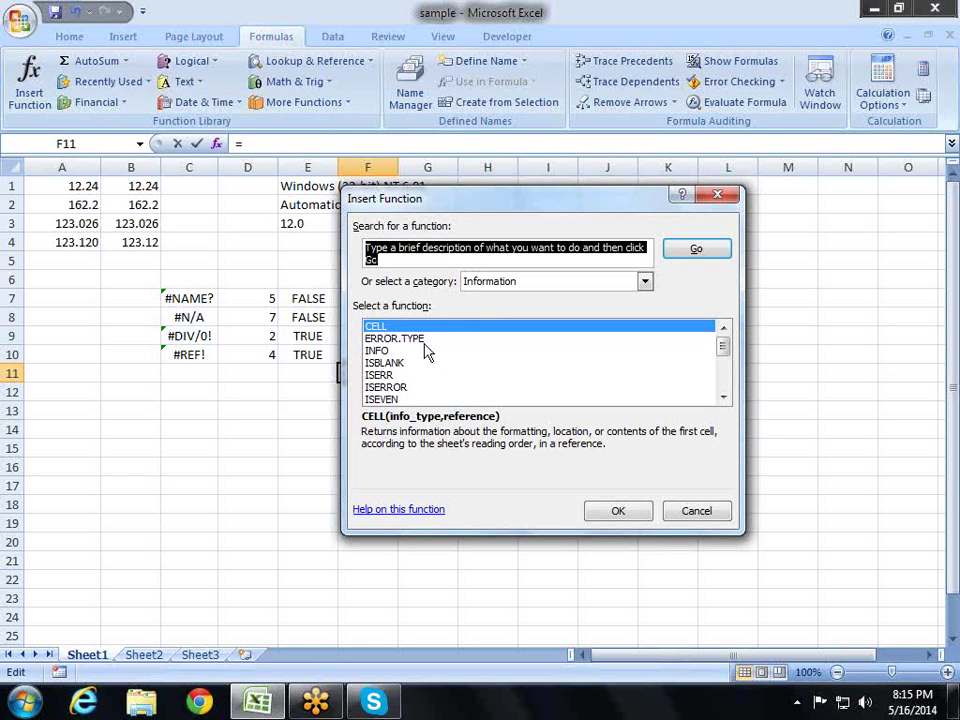
{"action": "key", "text": "Escape"}
{"action": "left_click", "coordinate": [424, 382]}
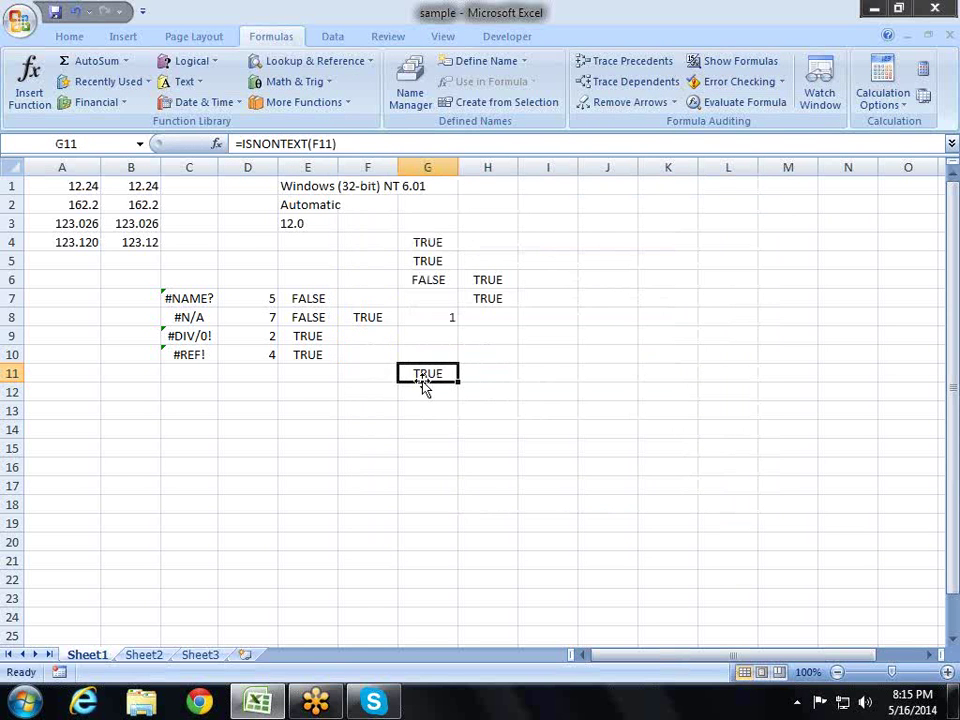
{"action": "left_click", "coordinate": [217, 144]}
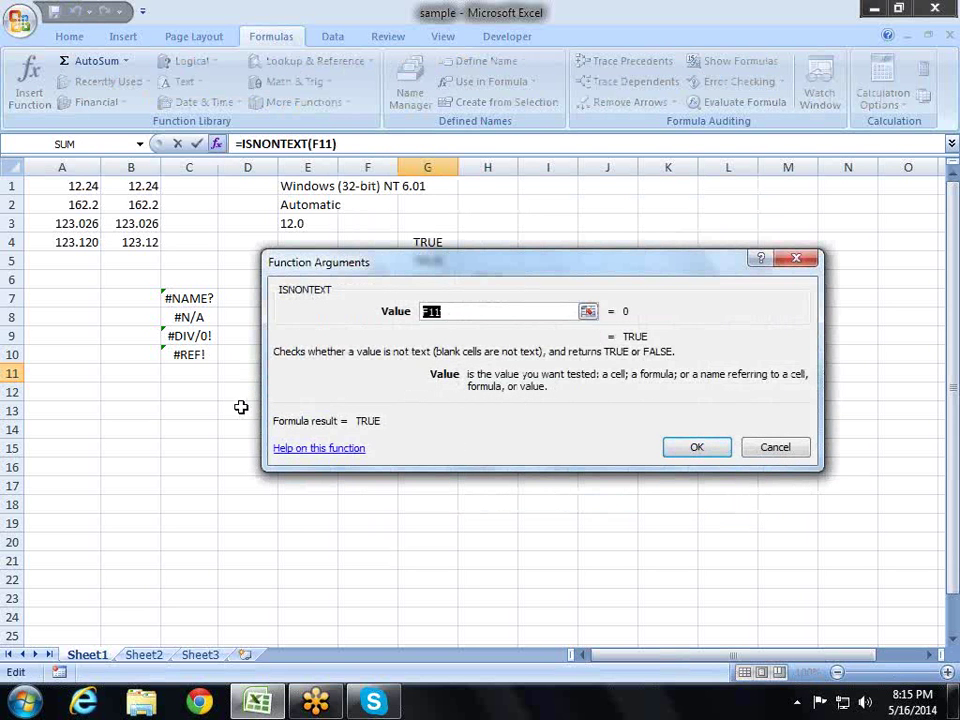
{"action": "left_click", "coordinate": [313, 452]}
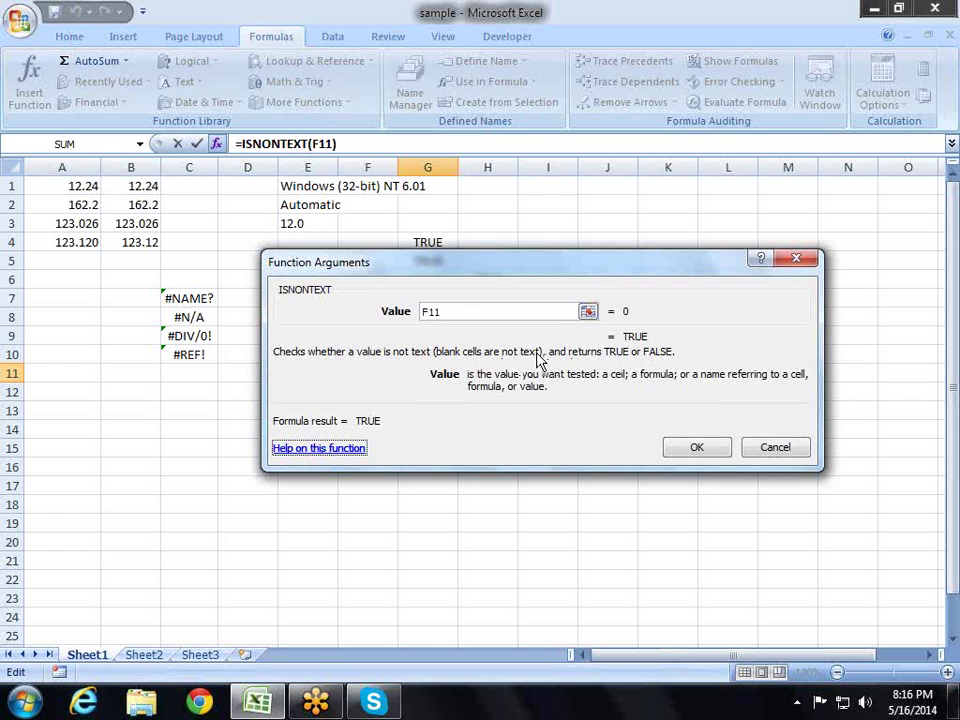
{"action": "left_click_drag", "start_coordinate": [538, 358], "coordinate": [510, 360]}
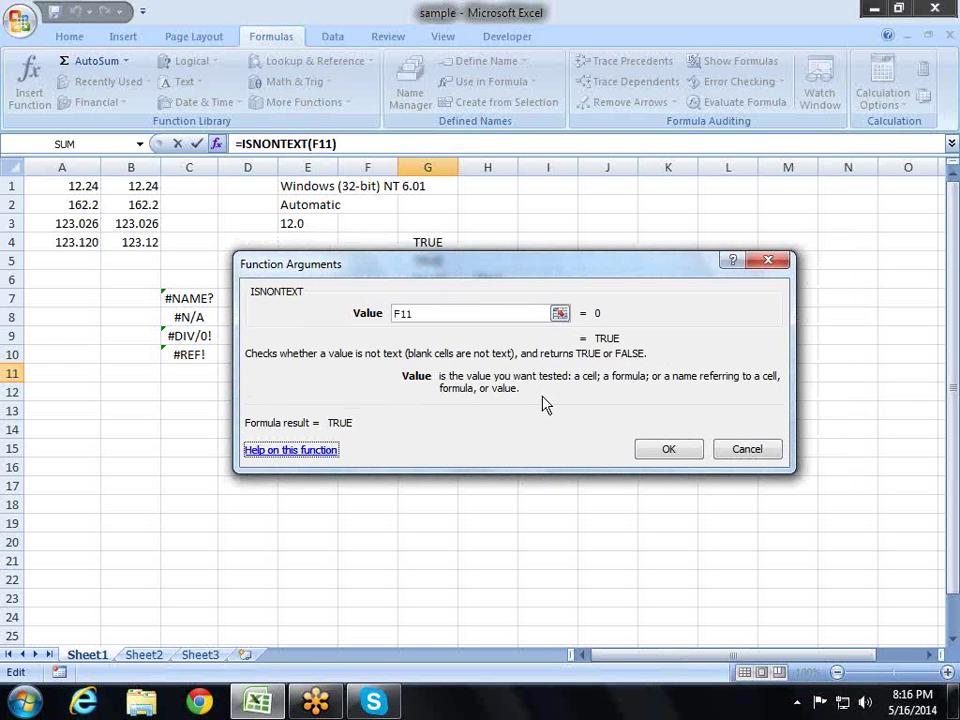
Read through the IS Functions help page, then close it and the Function Arguments dialog.
{"action": "left_click", "coordinate": [328, 450]}
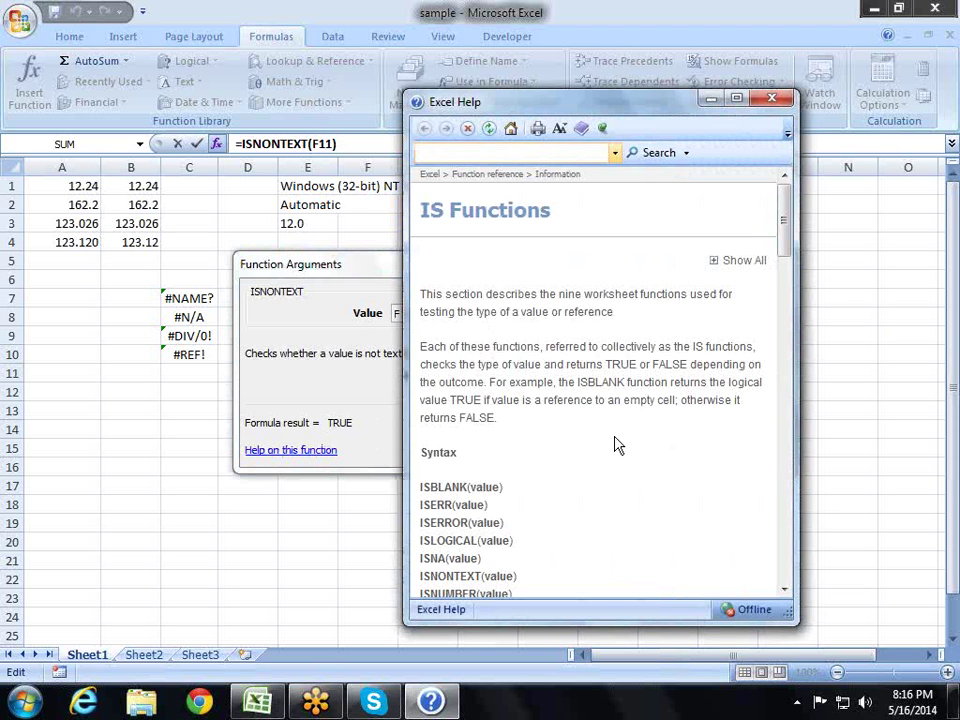
{"action": "scroll", "coordinate": [559, 408], "scroll_direction": "down", "scroll_amount": 3}
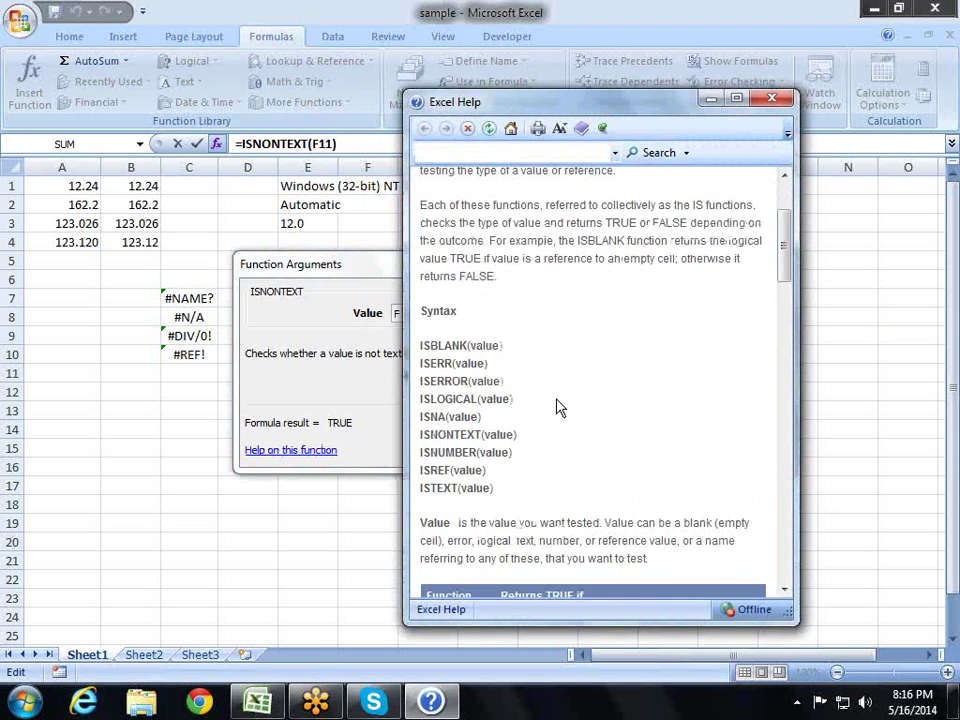
{"action": "scroll", "coordinate": [559, 408], "scroll_direction": "down", "scroll_amount": 1}
{"action": "scroll", "coordinate": [555, 385], "scroll_direction": "down", "scroll_amount": 4}
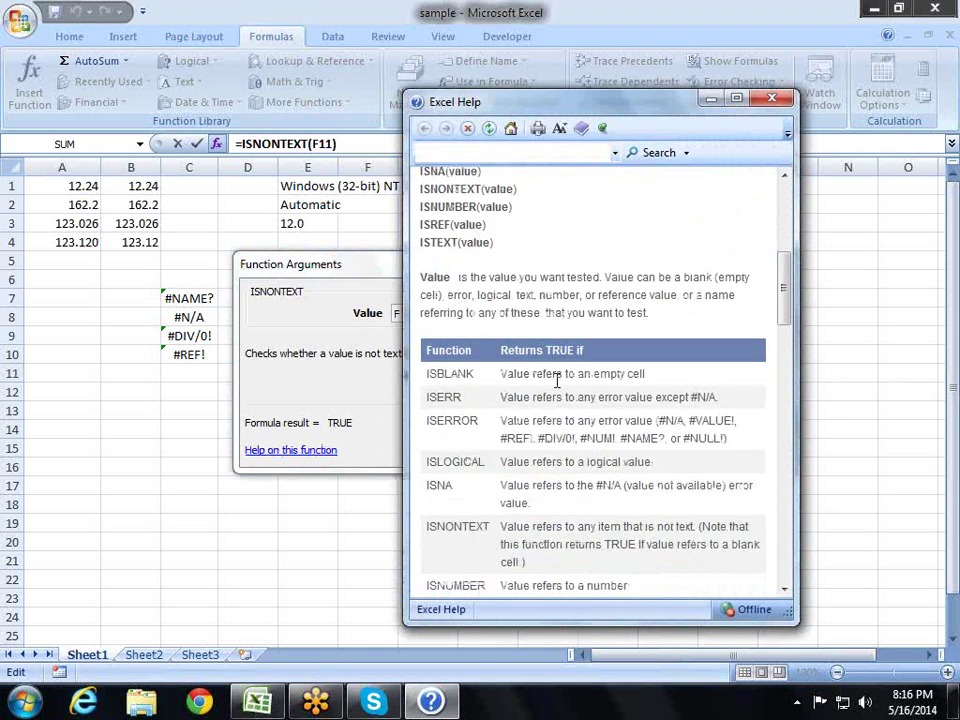
{"action": "scroll", "coordinate": [556, 375], "scroll_direction": "down", "scroll_amount": 2}
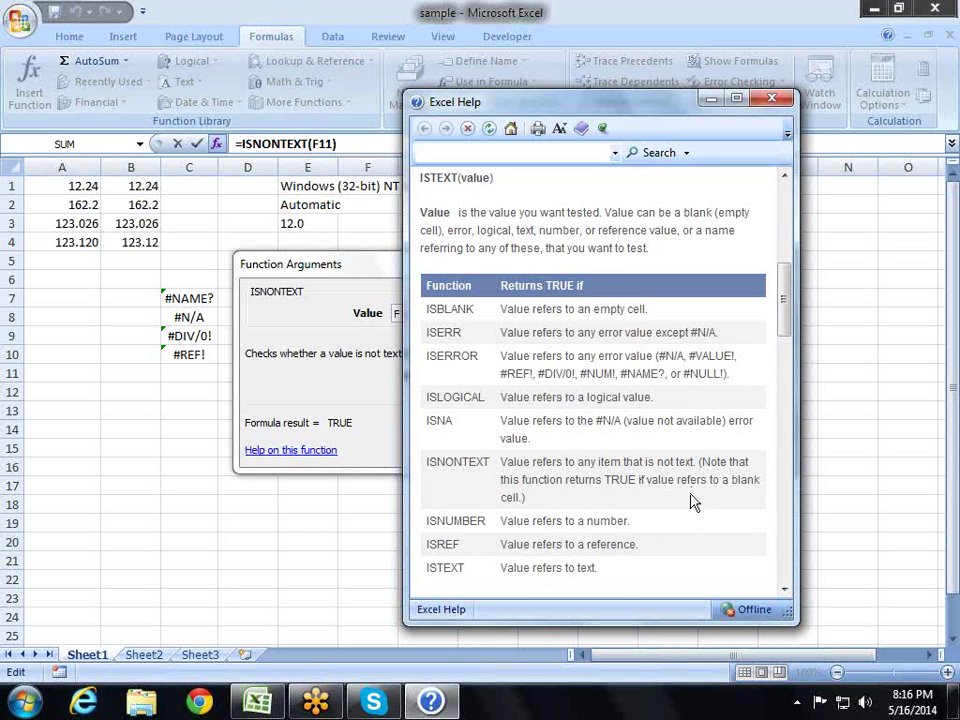
{"action": "scroll", "coordinate": [686, 501], "scroll_direction": "down", "scroll_amount": 2}
{"action": "scroll", "coordinate": [680, 498], "scroll_direction": "down", "scroll_amount": 4}
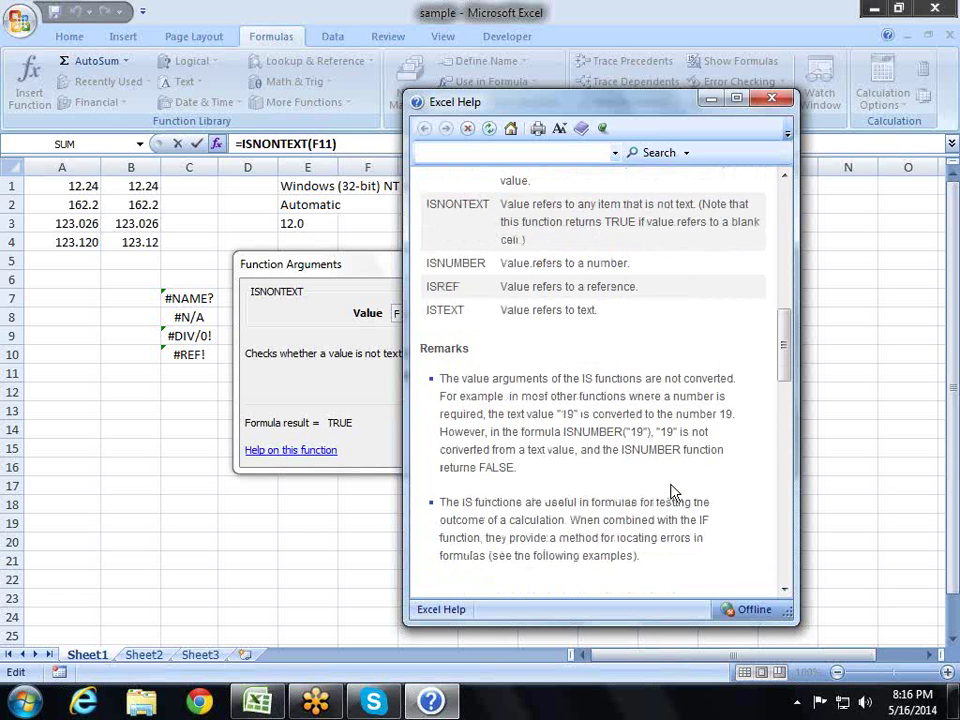
{"action": "scroll", "coordinate": [668, 482], "scroll_direction": "down", "scroll_amount": 2}
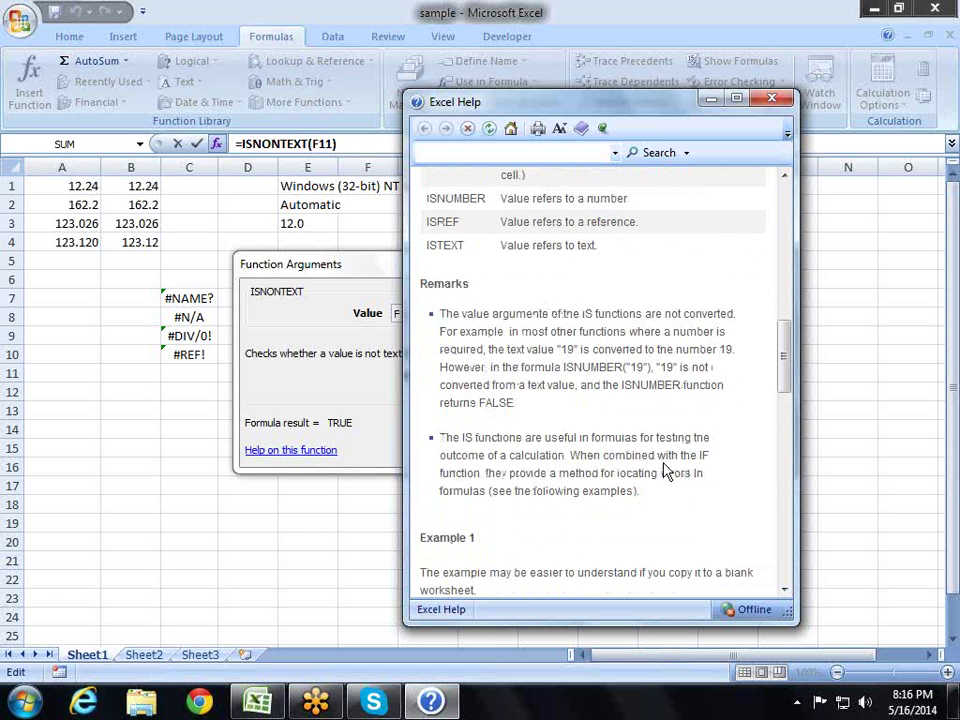
{"action": "left_click", "coordinate": [771, 97]}
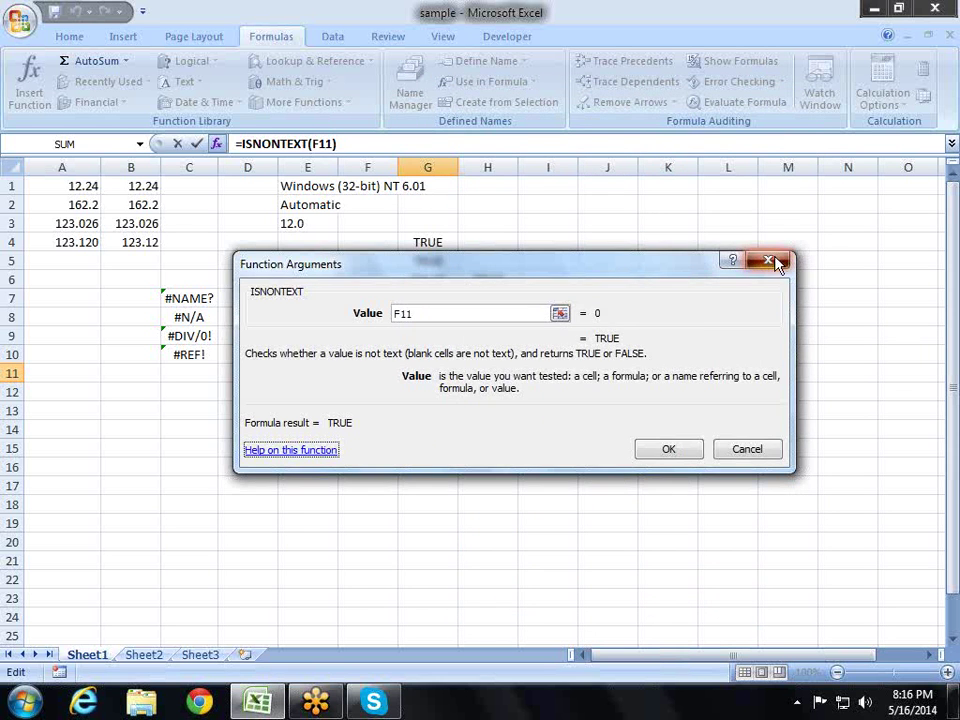
{"action": "left_click", "coordinate": [772, 261]}
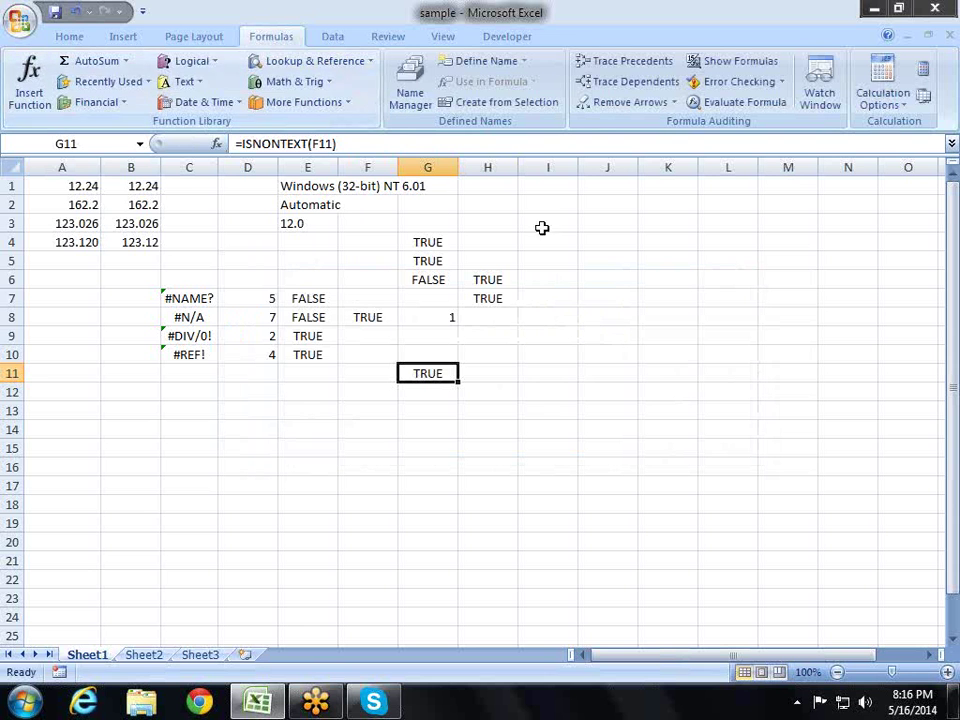
Look up ISTEXT in the Information functions list, then dismiss its arguments without inserting.
{"action": "left_click", "coordinate": [540, 391]}
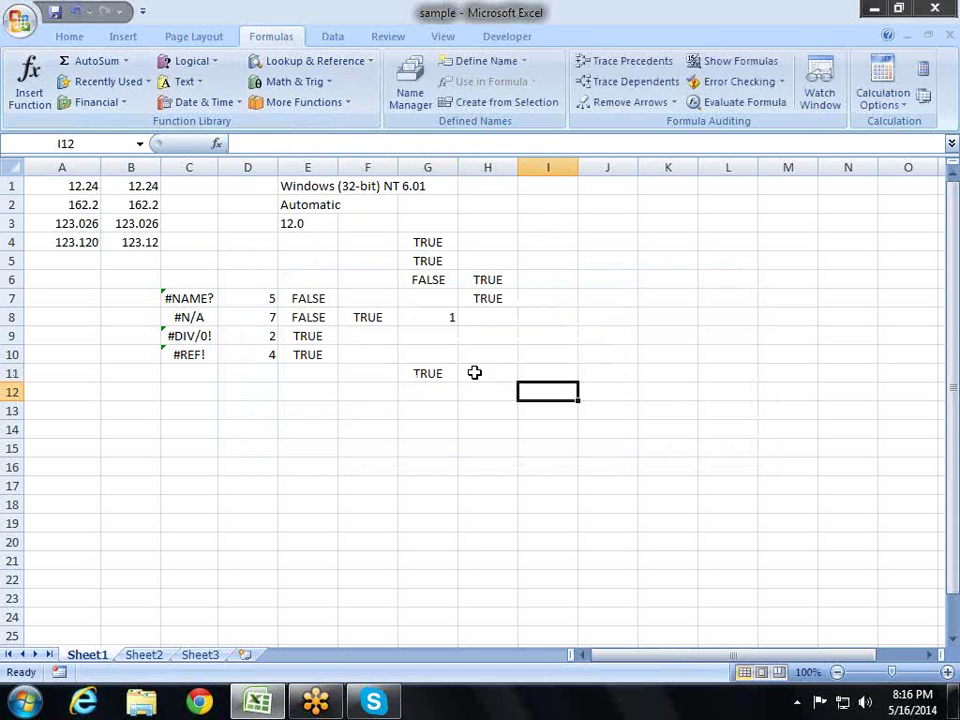
{"action": "left_click", "coordinate": [342, 106]}
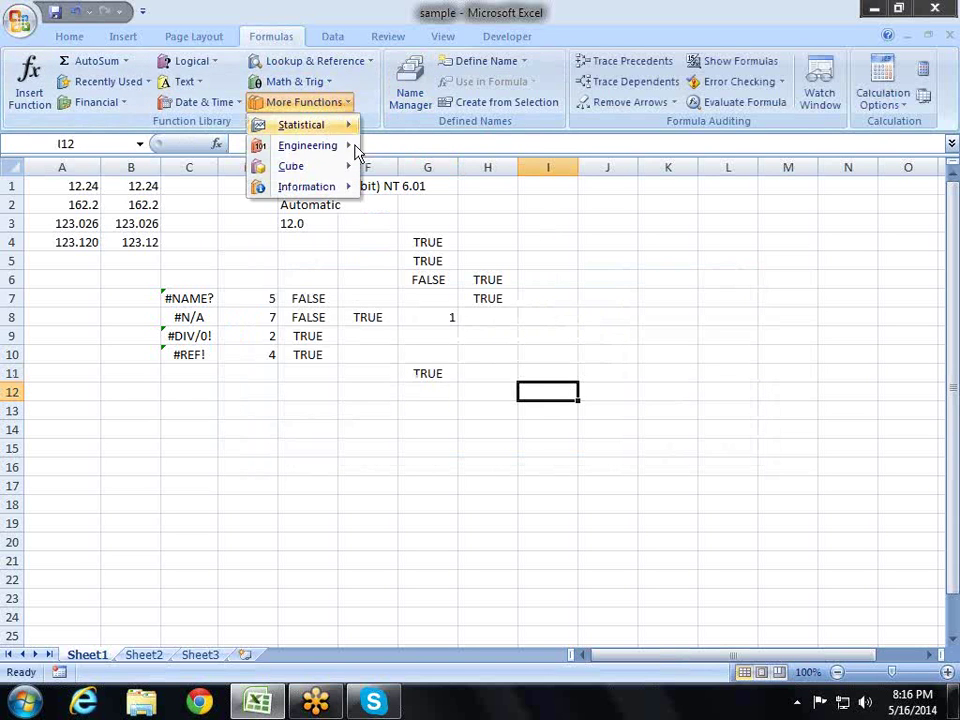
{"action": "mouse_move", "coordinate": [349, 188]}
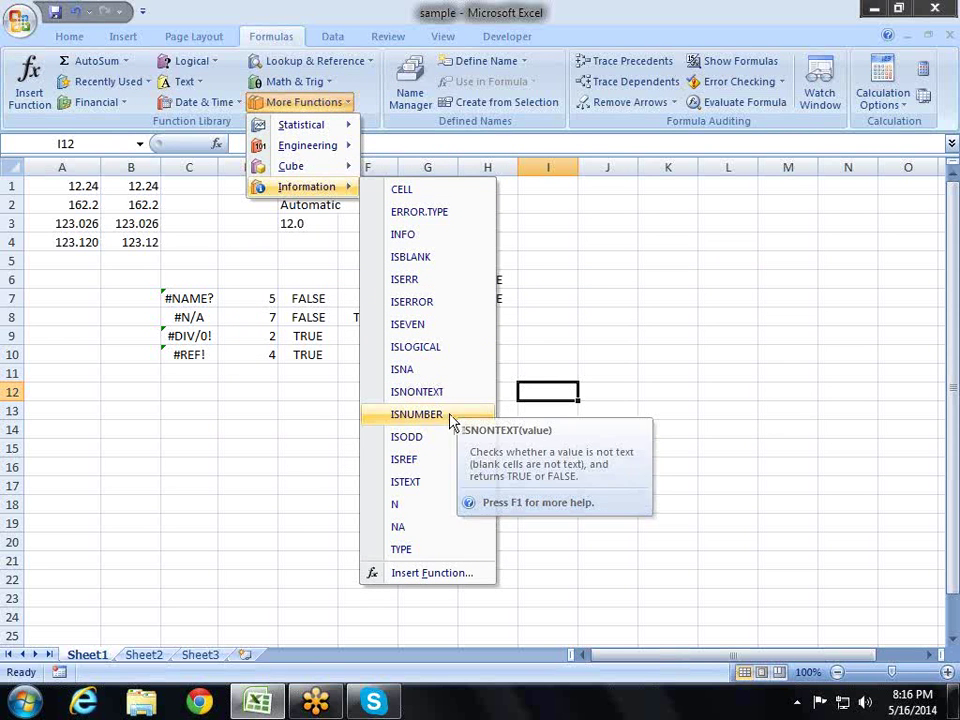
{"action": "left_click", "coordinate": [368, 482]}
{"action": "key", "text": "Escape"}
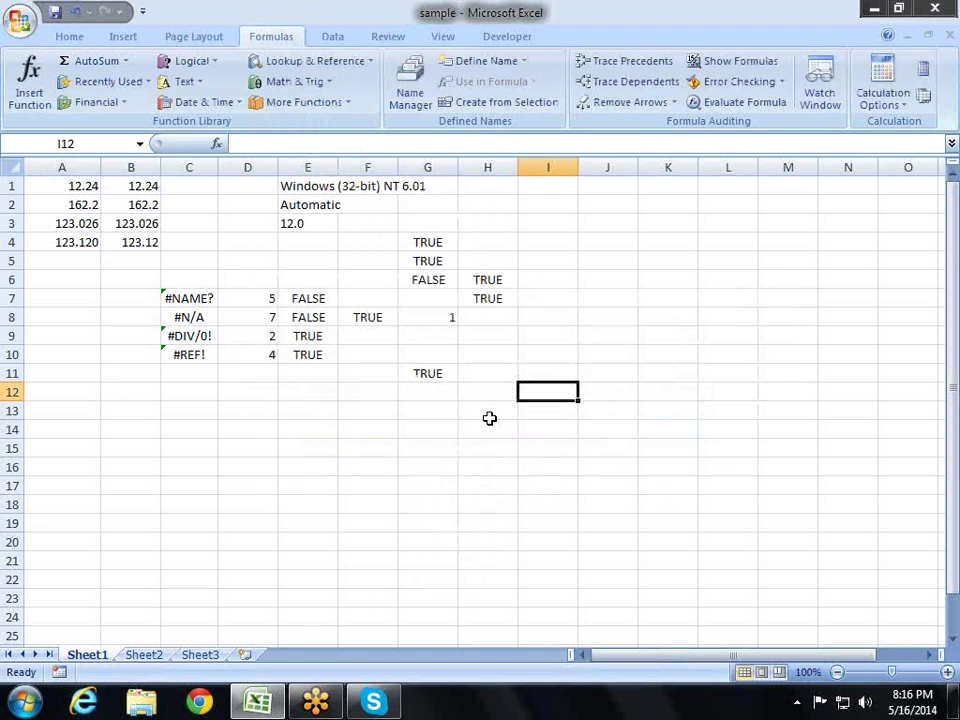
Enter an ISTEXT formula in F13 testing G11, which returns FALSE.
{"action": "left_click", "coordinate": [377, 408]}
{"action": "type", "text": "="}
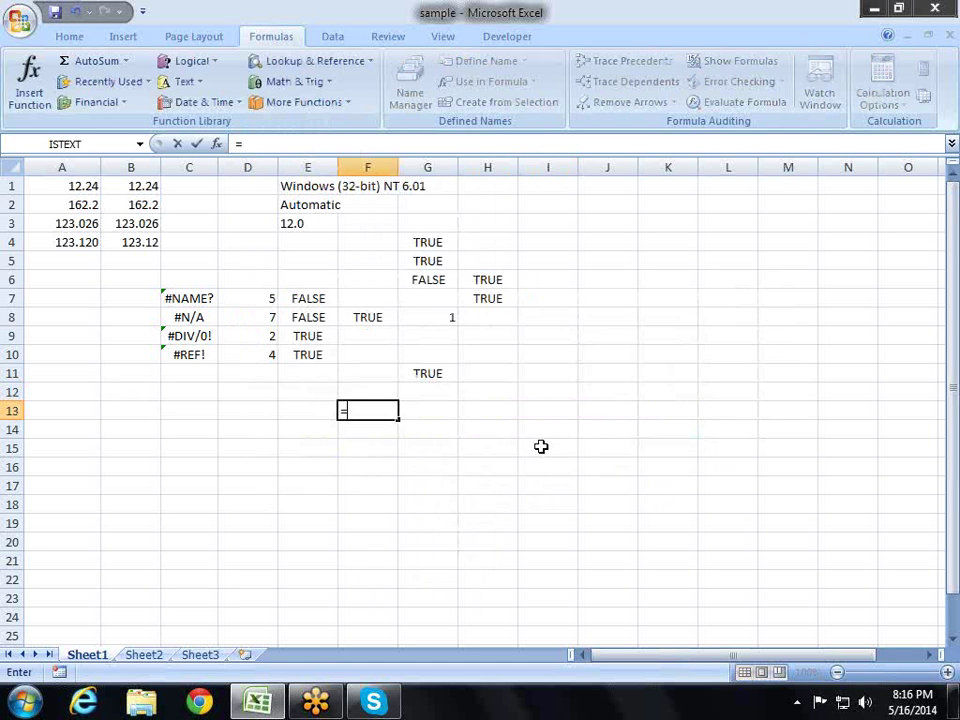
{"action": "type", "text": "is"}
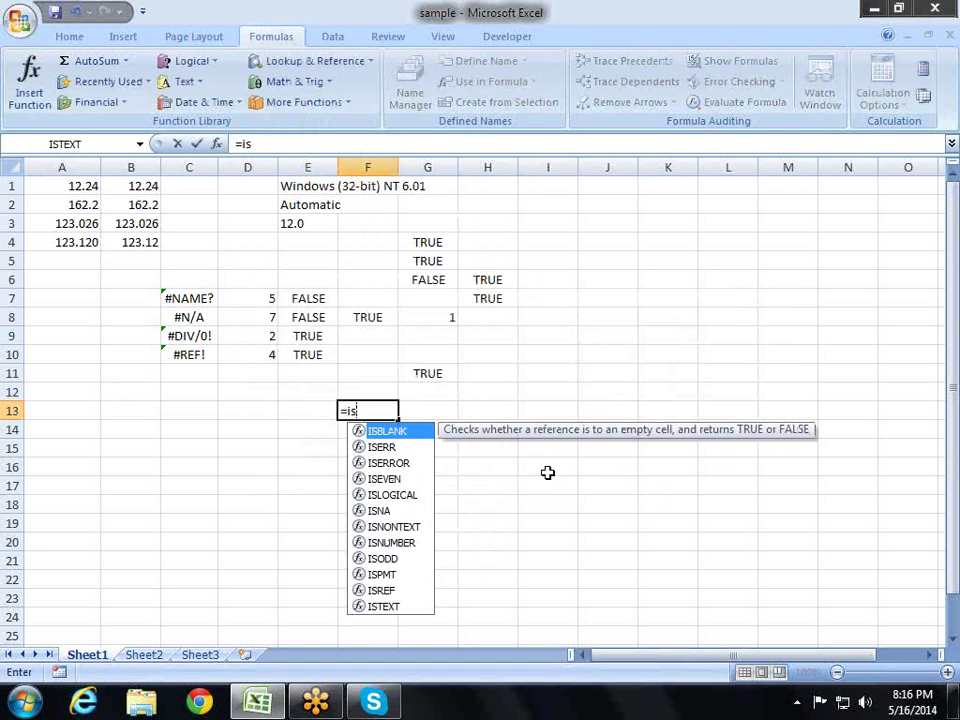
{"action": "key", "text": "Down"}
{"action": "key", "text": "Down"}
{"action": "key", "text": "Down"}
{"action": "key", "text": "Down"}
{"action": "key", "text": "Down"}
{"action": "key", "text": "Down"}
{"action": "key", "text": "Down"}
{"action": "key", "text": "Down"}
{"action": "key", "text": "Down"}
{"action": "key", "text": "Down"}
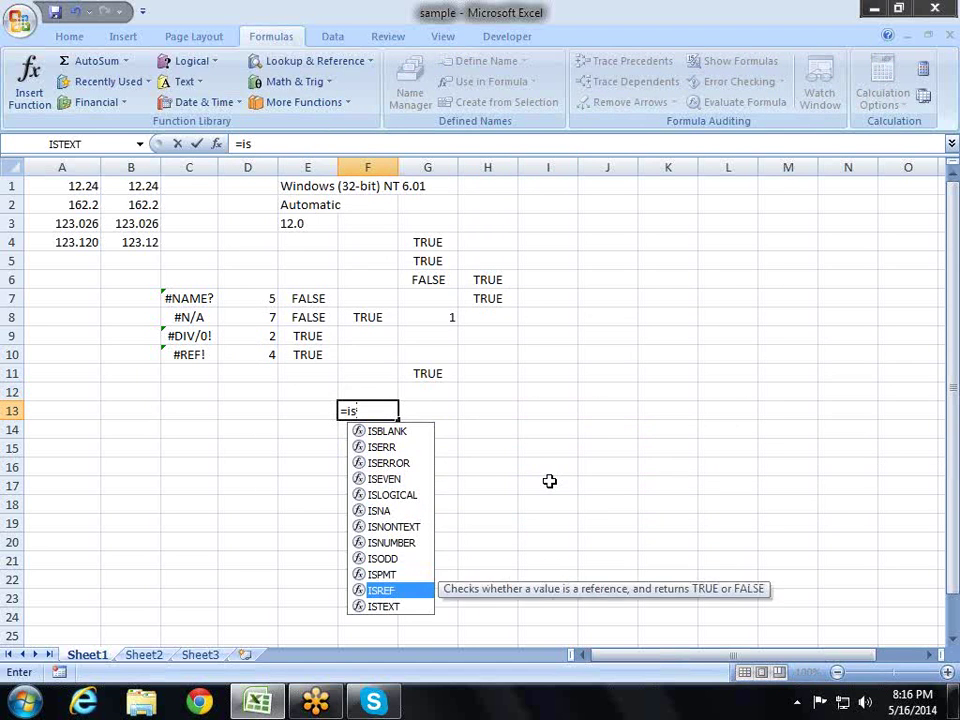
{"action": "key", "text": "Down"}
{"action": "key", "text": "Tab"}
{"action": "key", "text": "Up"}
{"action": "key", "text": "Up"}
{"action": "key", "text": "Right"}
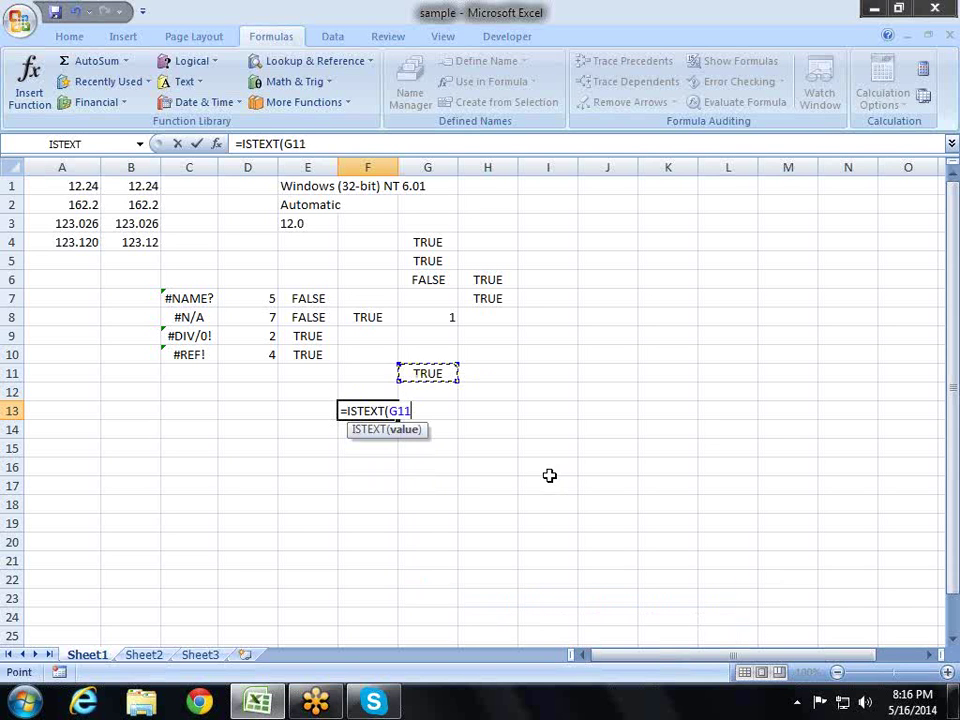
{"action": "key", "text": "Return"}
{"action": "key", "text": "Up"}
{"action": "key", "text": "Up"}
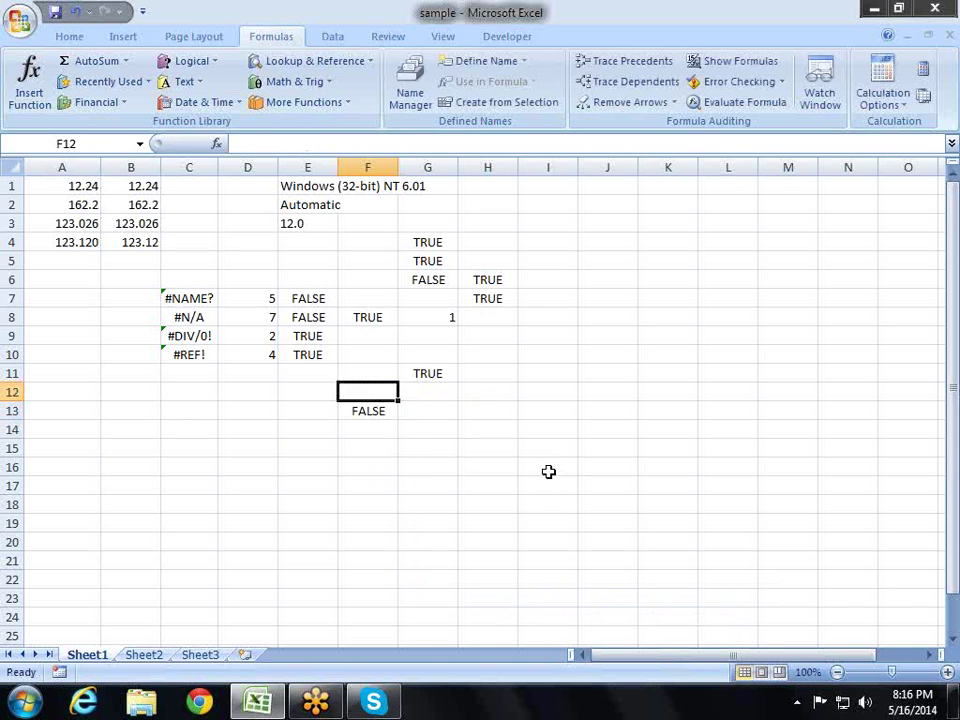
{"action": "key", "text": "Up"}
{"action": "key", "text": "Right"}
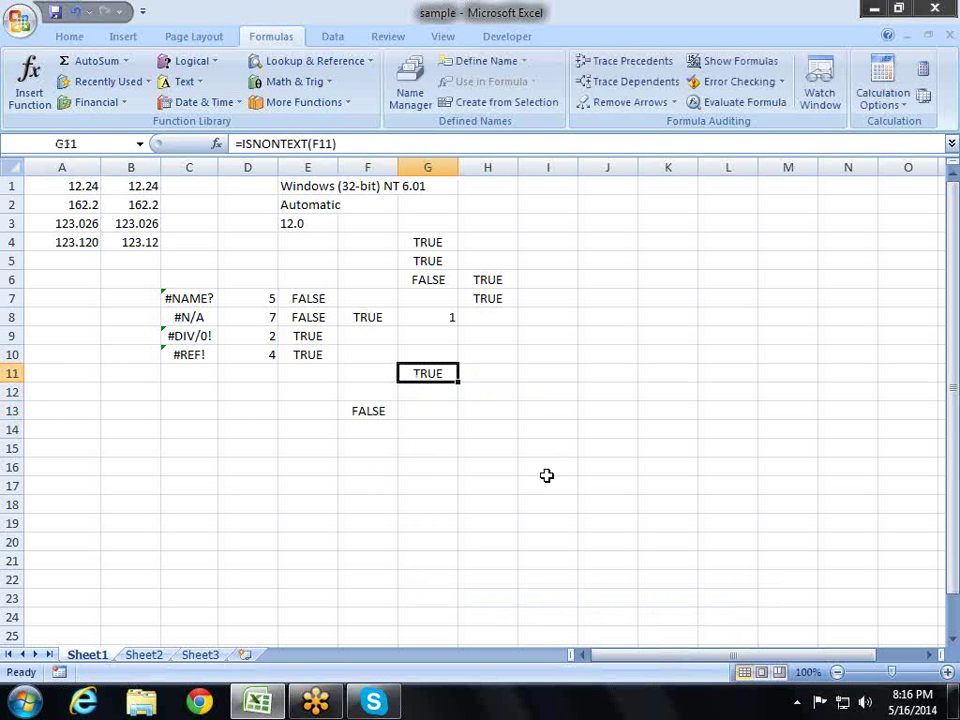
Overwrite G11 with 'sdfr', then 12554, and re-enter F13's ISTEXT formula, now FALSE.
{"action": "type", "text": "sdfr"}
{"action": "key", "text": "Return"}
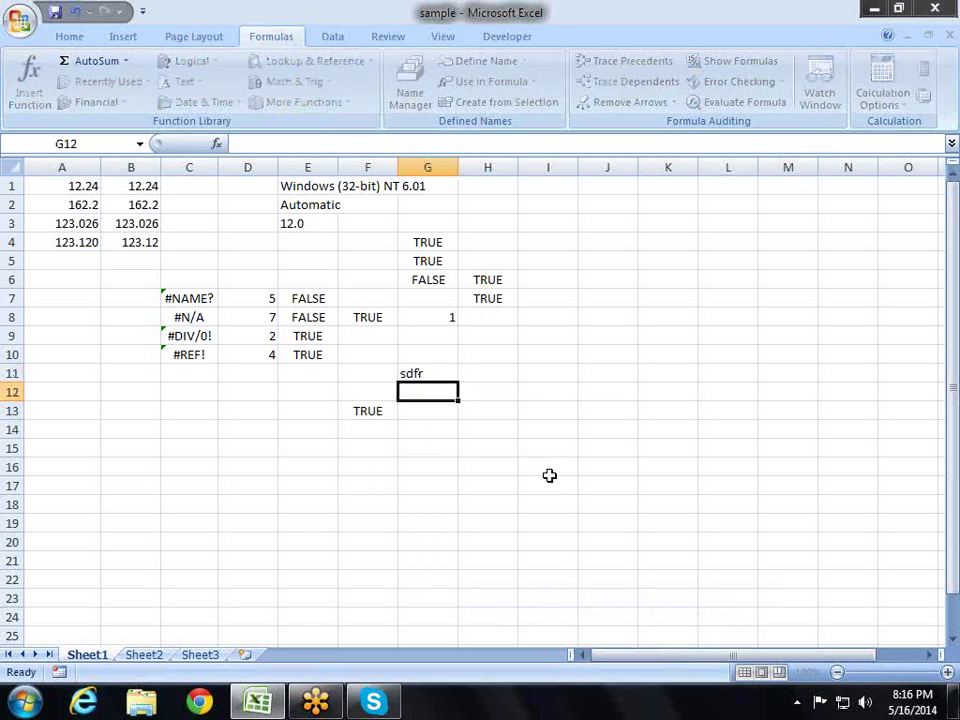
{"action": "key", "text": "Up"}
{"action": "type", "text": "125"}
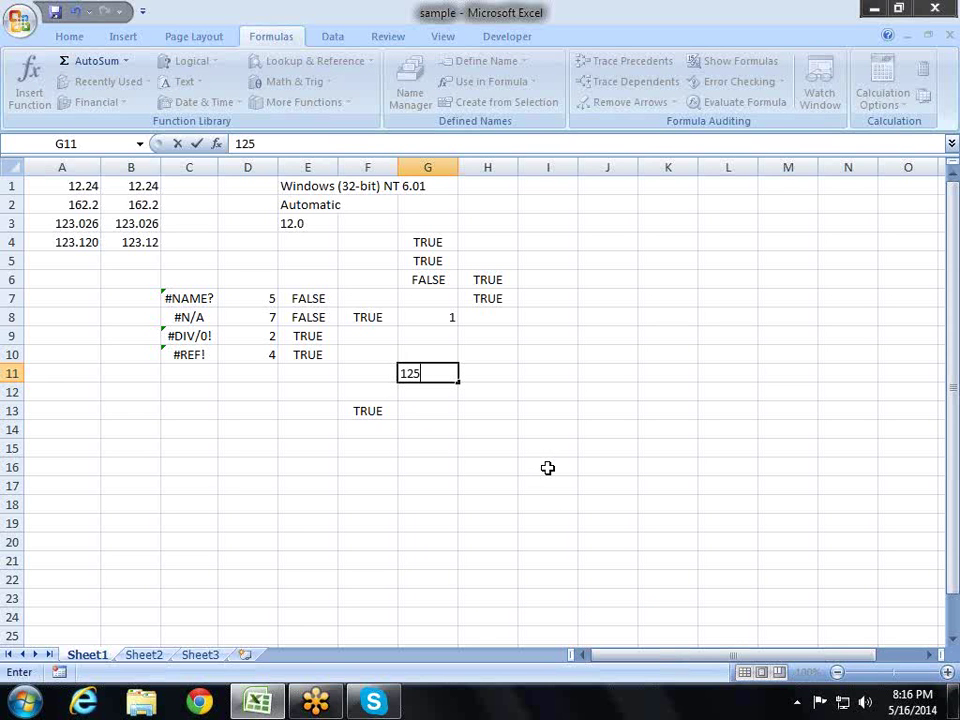
{"action": "type", "text": "54"}
{"action": "key", "text": "Return"}
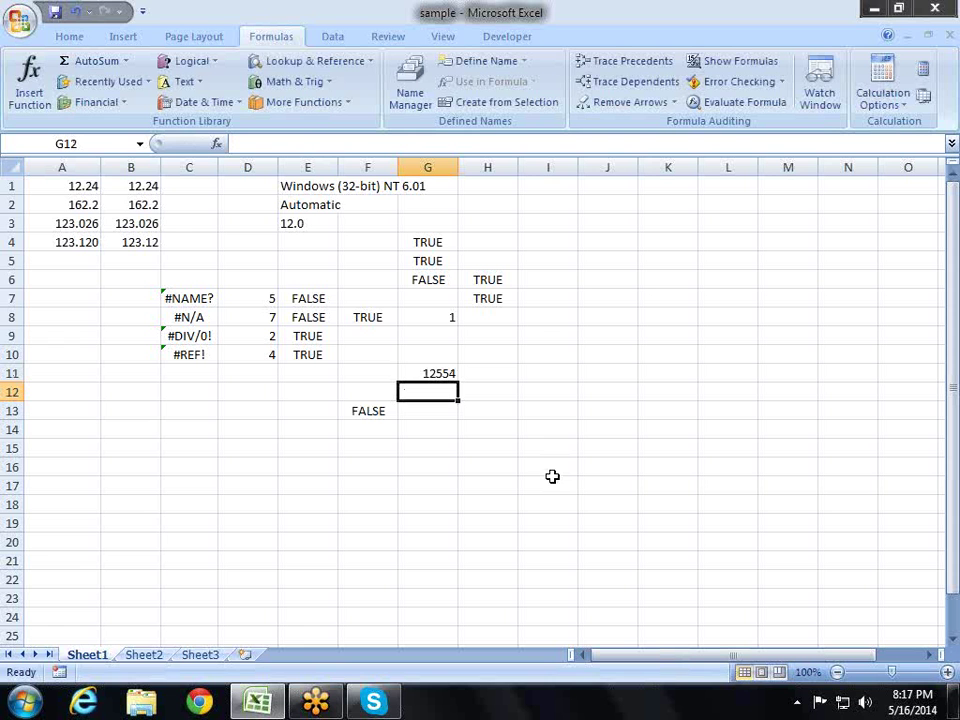
{"action": "key", "text": "Up"}
{"action": "key", "text": "Left"}
{"action": "key", "text": "Down"}
{"action": "key", "text": "Down"}
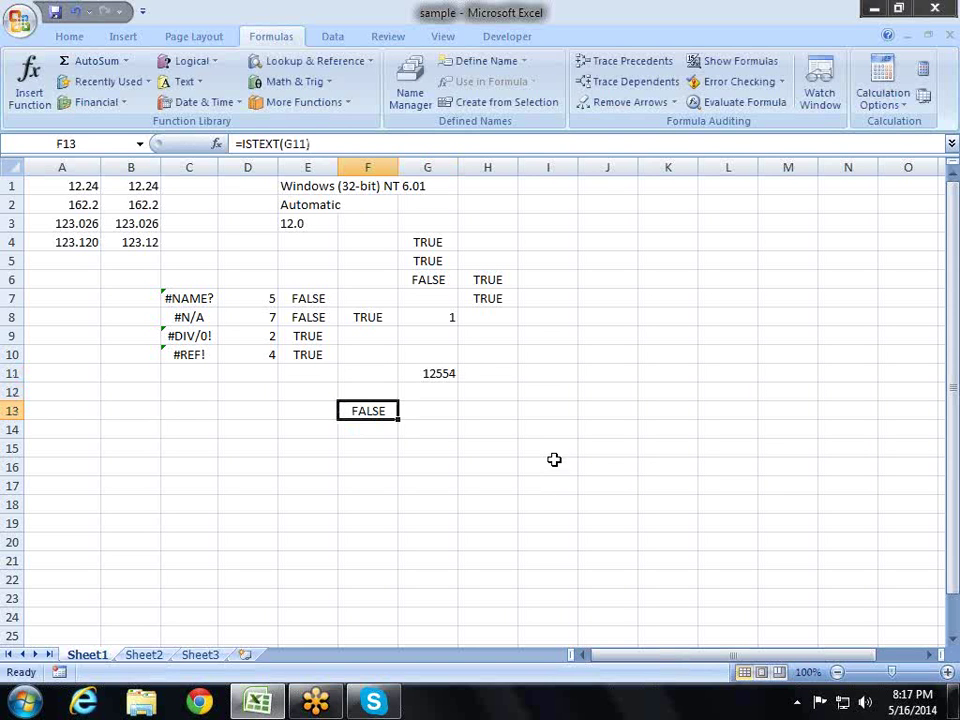
{"action": "key", "text": "Return"}
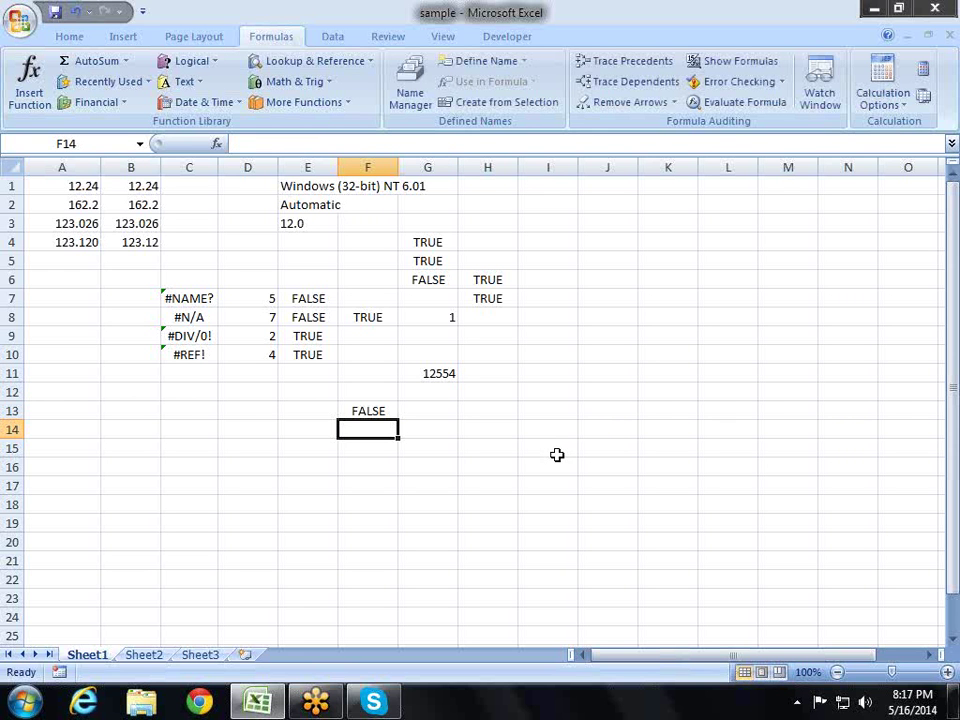
Enter sdf, 12, dsrf, 2134 and sdf into I11:I15.
{"action": "key", "text": "Right"}
{"action": "key", "text": "Right"}
{"action": "key", "text": "Up"}
{"action": "key", "text": "Up"}
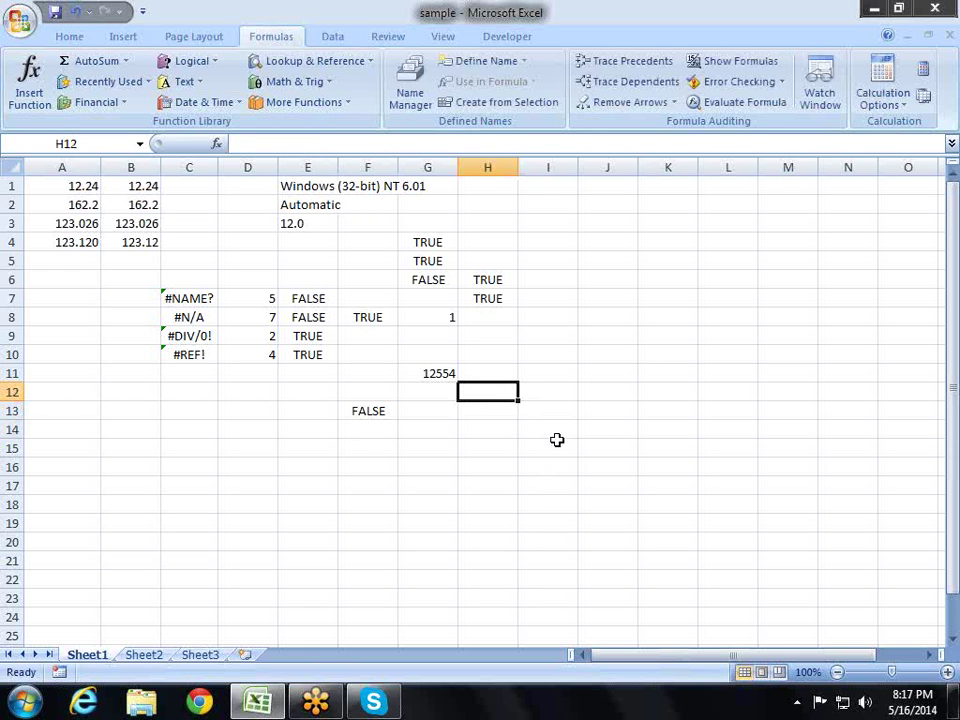
{"action": "key", "text": "Up"}
{"action": "key", "text": "Right"}
{"action": "type", "text": "sdf"}
{"action": "key", "text": "Return"}
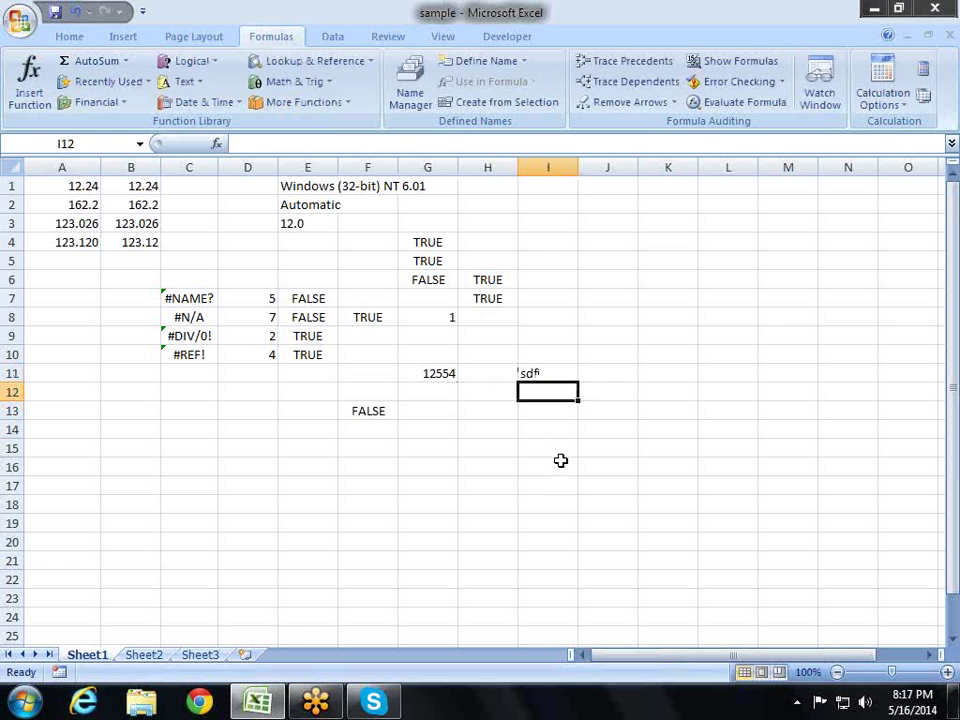
{"action": "type", "text": "12"}
{"action": "key", "text": "Return"}
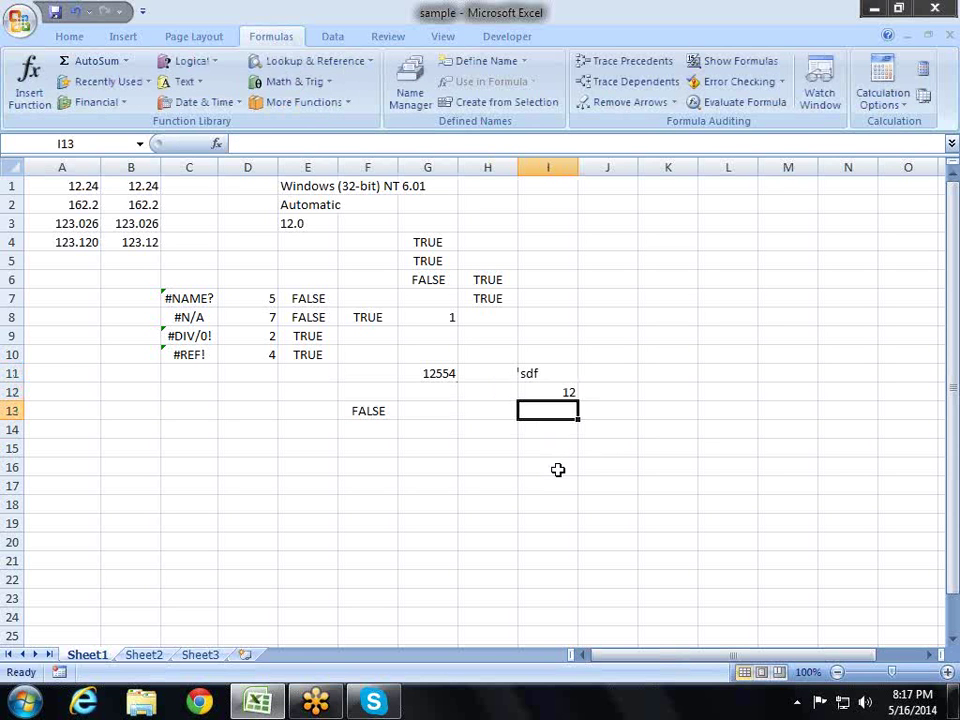
{"action": "type", "text": "dsrf"}
{"action": "key", "text": "Return"}
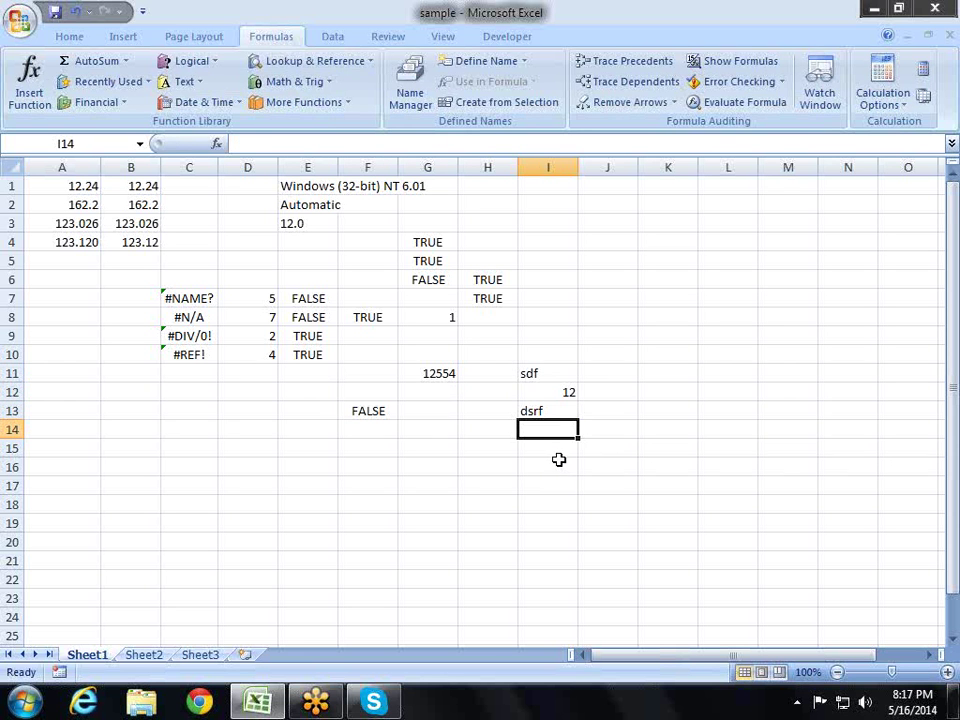
{"action": "type", "text": "2134"}
{"action": "key", "text": "Return"}
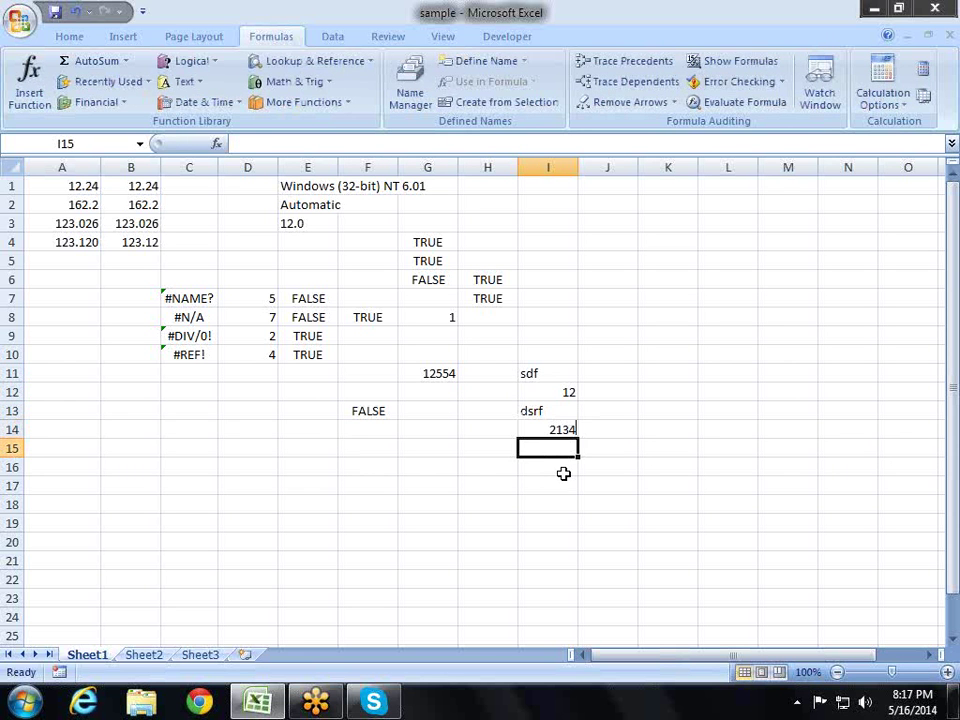
{"action": "type", "text": "sdf"}
{"action": "key", "text": "Return"}
Enter =IF(ISTEXT(I11),I11,"") in J11.
{"action": "key", "text": "Up"}
{"action": "key", "text": "Up"}
{"action": "key", "text": "Up"}
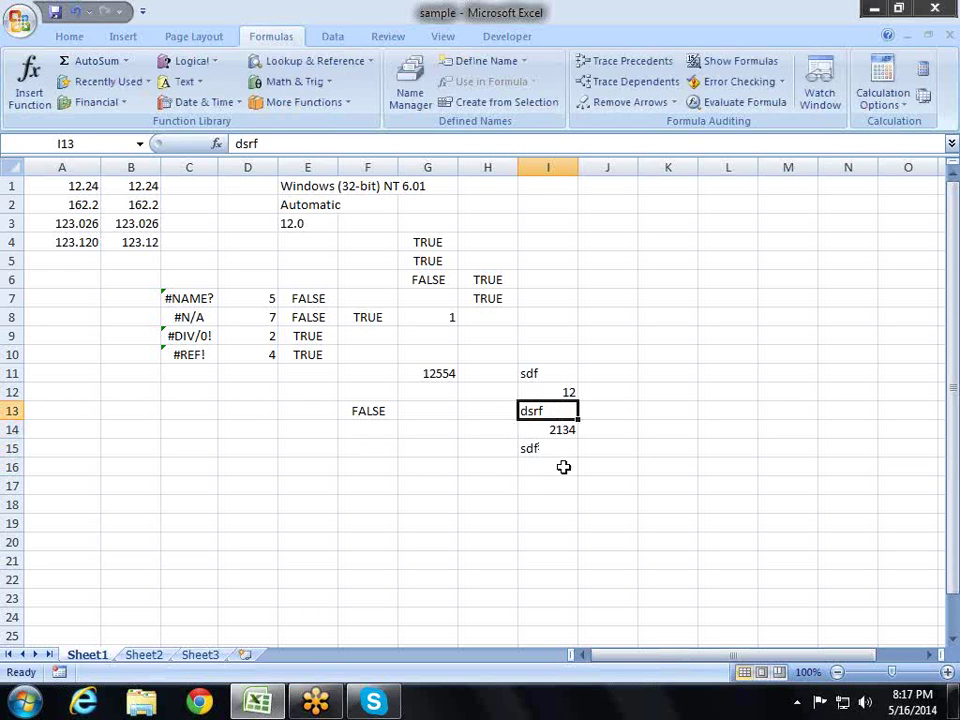
{"action": "key", "text": "Up"}
{"action": "key", "text": "Up"}
{"action": "key", "text": "Right"}
{"action": "type", "text": "="}
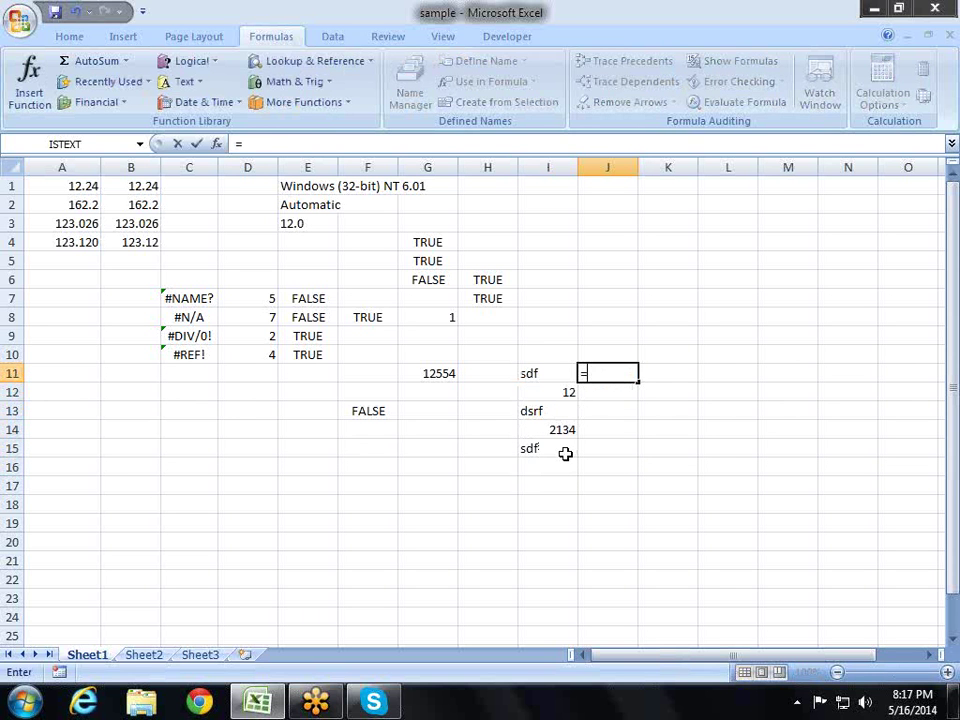
{"action": "type", "text": "if"}
{"action": "key", "text": "Tab"}
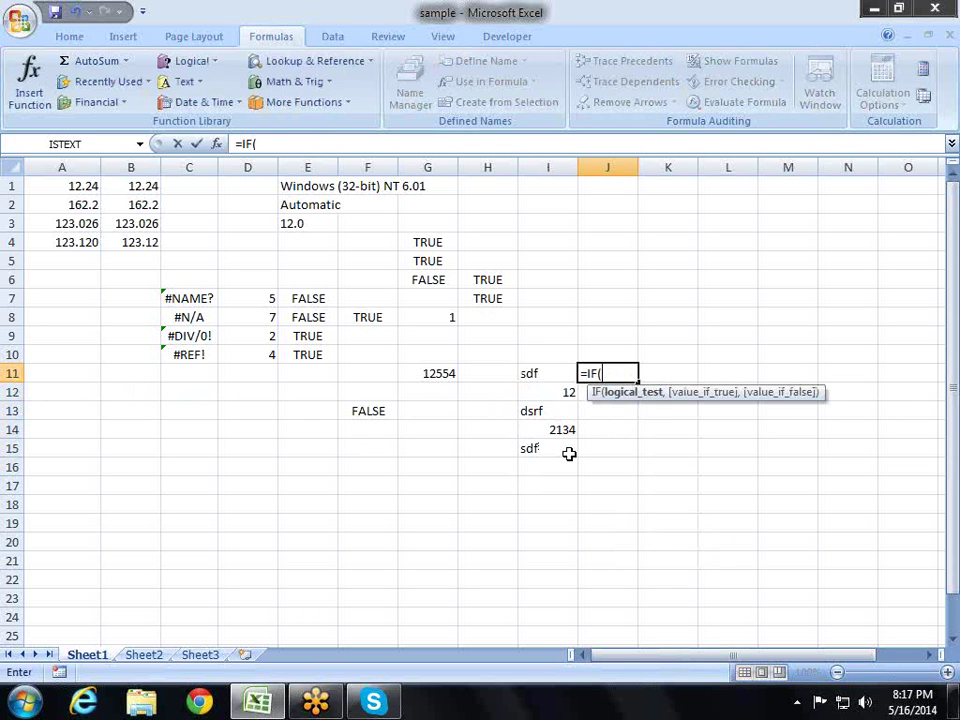
{"action": "type", "text": "is"}
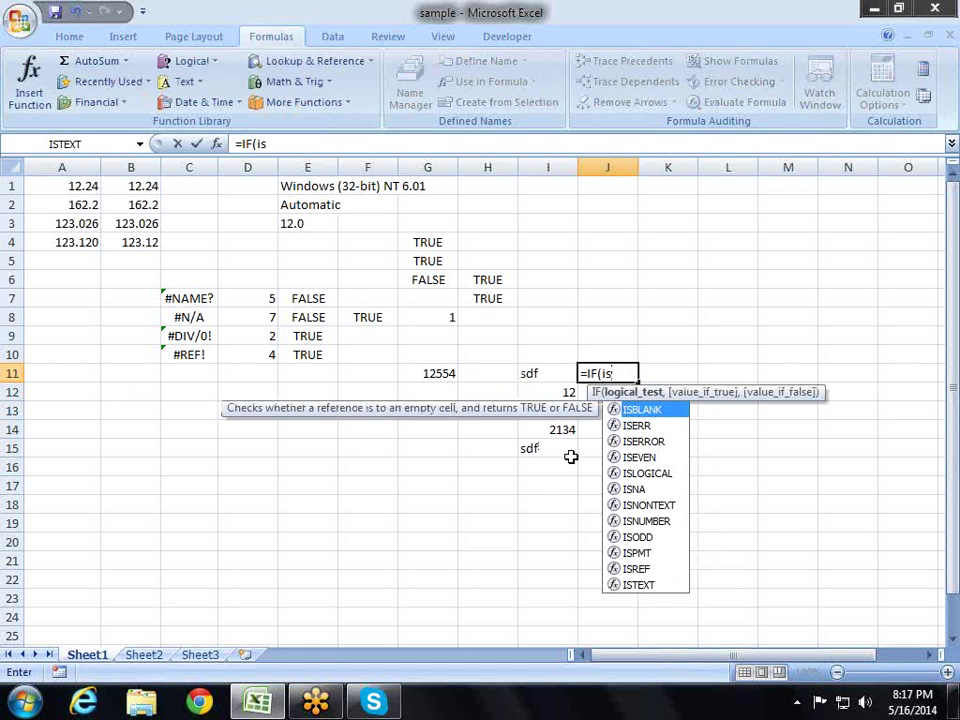
{"action": "key", "text": "Down"}
{"action": "key", "text": "Down"}
{"action": "key", "text": "Down"}
{"action": "key", "text": "Down"}
{"action": "key", "text": "Down"}
{"action": "key", "text": "Down"}
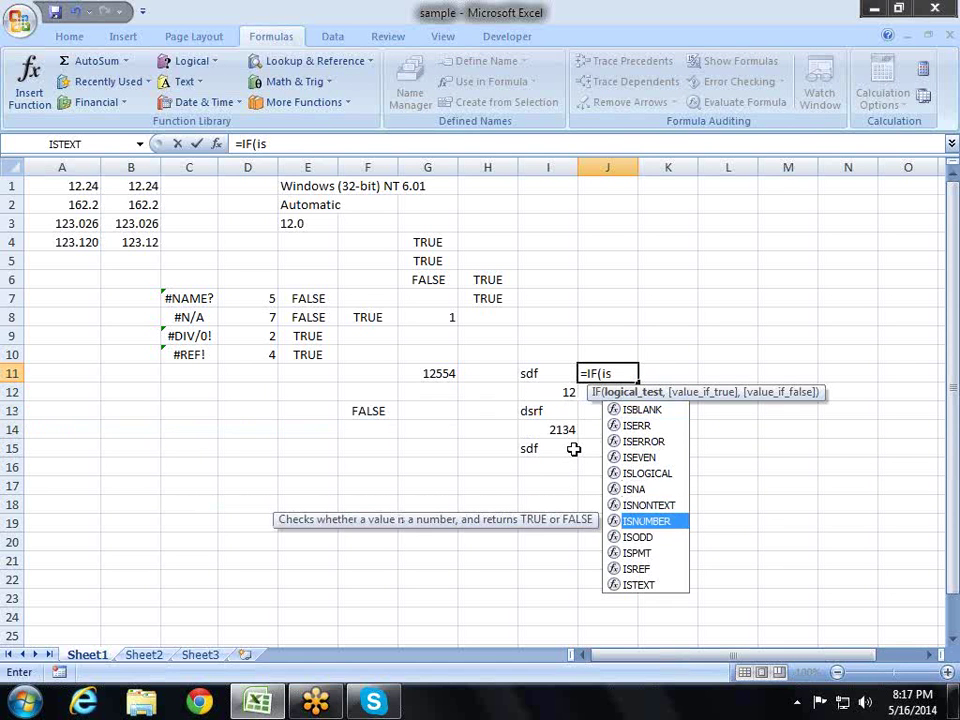
{"action": "key", "text": "Down"}
{"action": "key", "text": "Down"}
{"action": "key", "text": "Down"}
{"action": "key", "text": "Down"}
{"action": "key", "text": "Tab"}
{"action": "key", "text": "Left"}
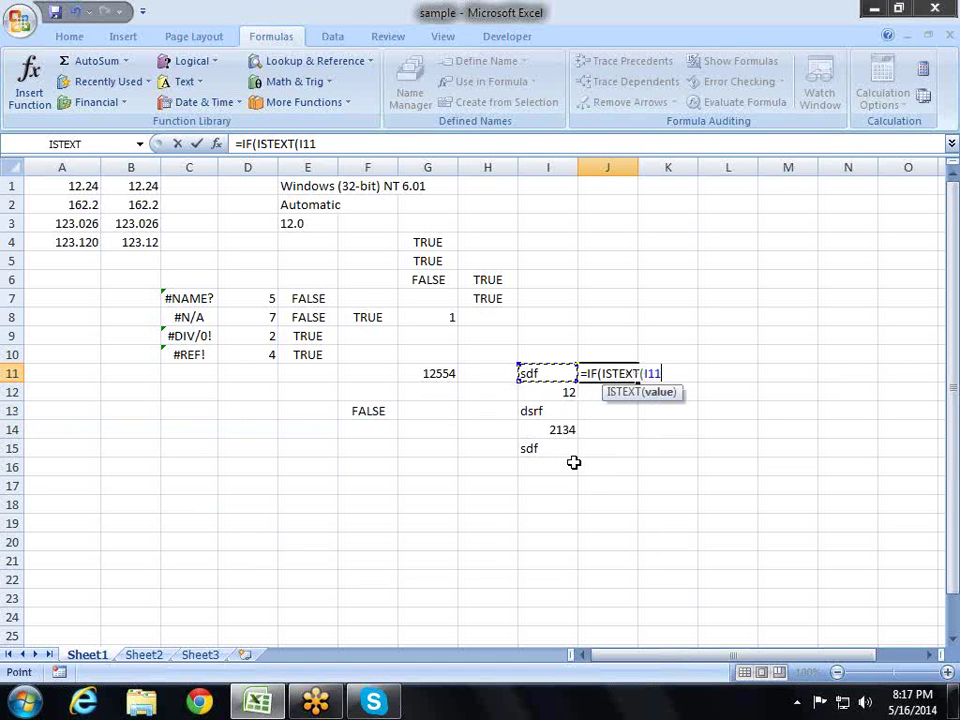
{"action": "type", "text": ")"}
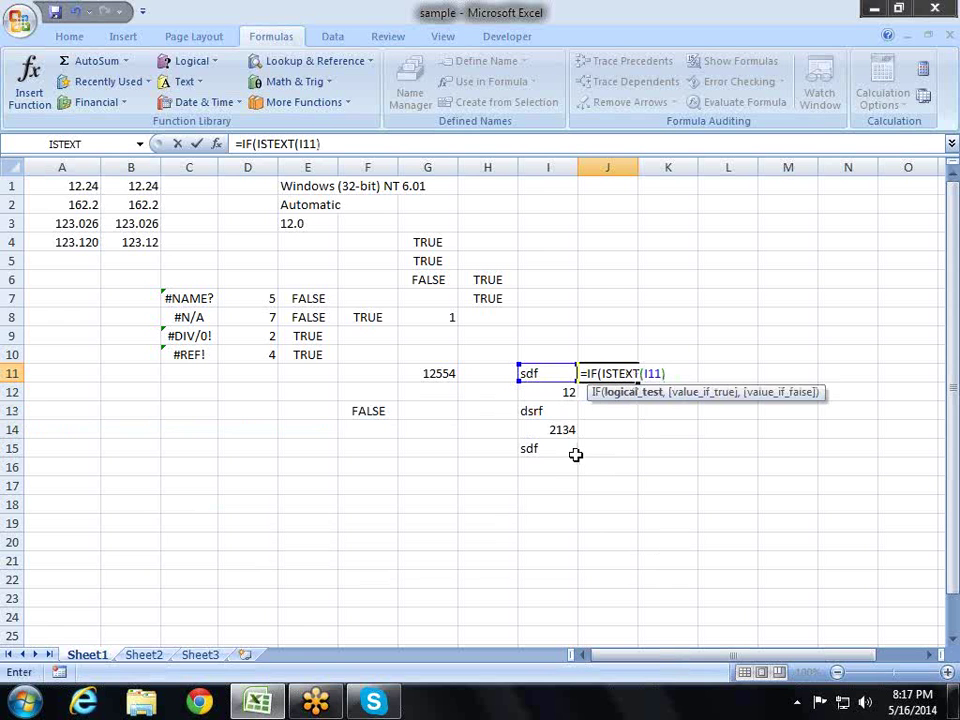
{"action": "type", "text": ","}
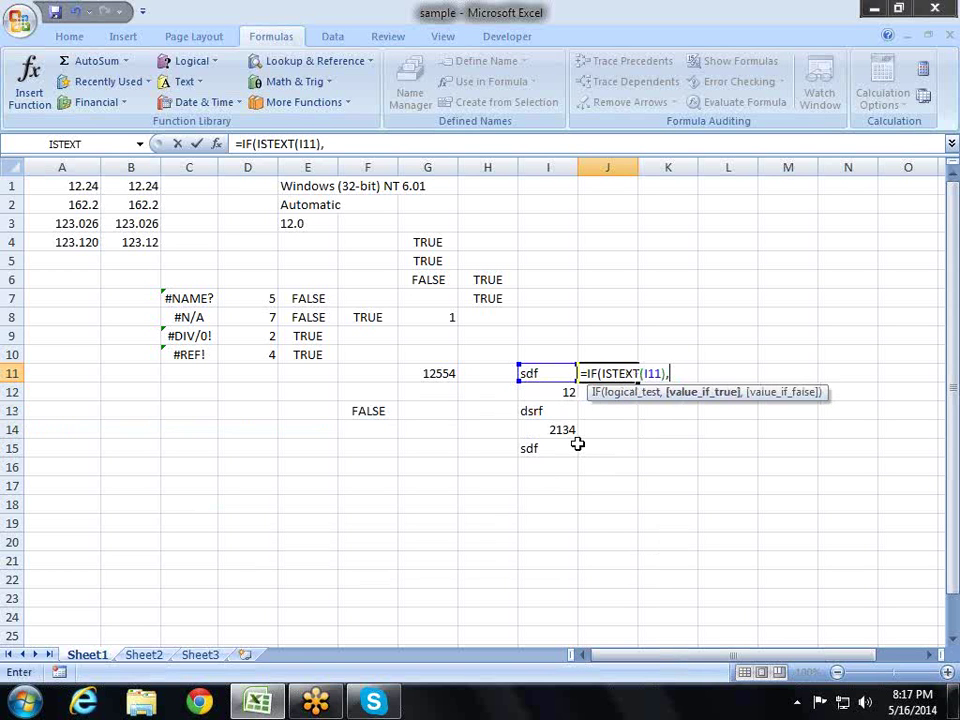
{"action": "left_click", "coordinate": [551, 375]}
{"action": "type", "text": ","}
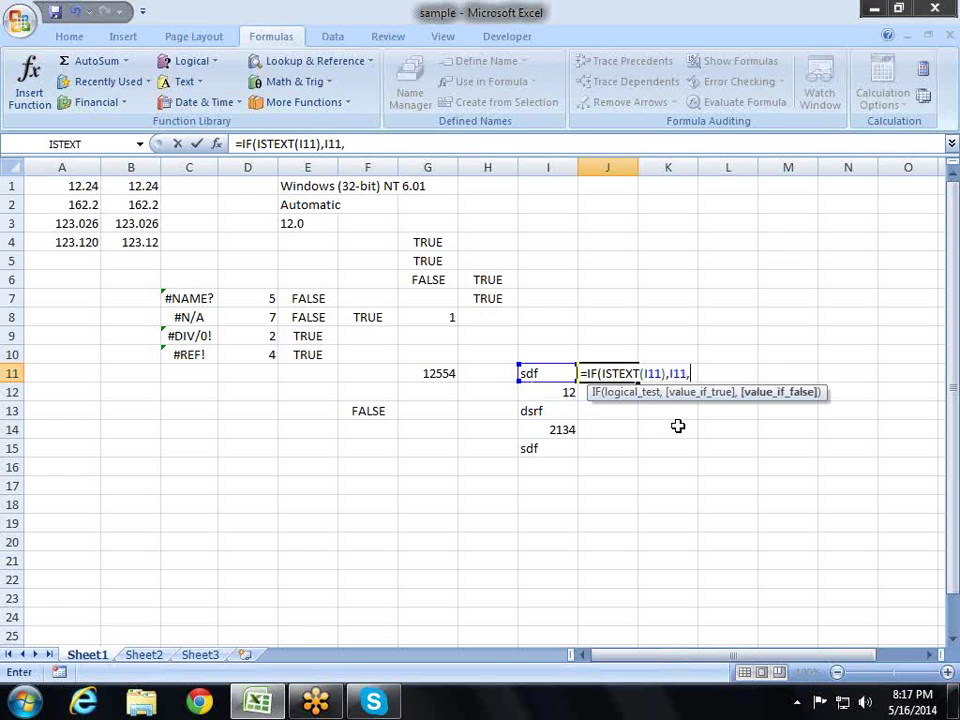
{"action": "type", "text": "\"\""}
{"action": "key", "text": "Return"}
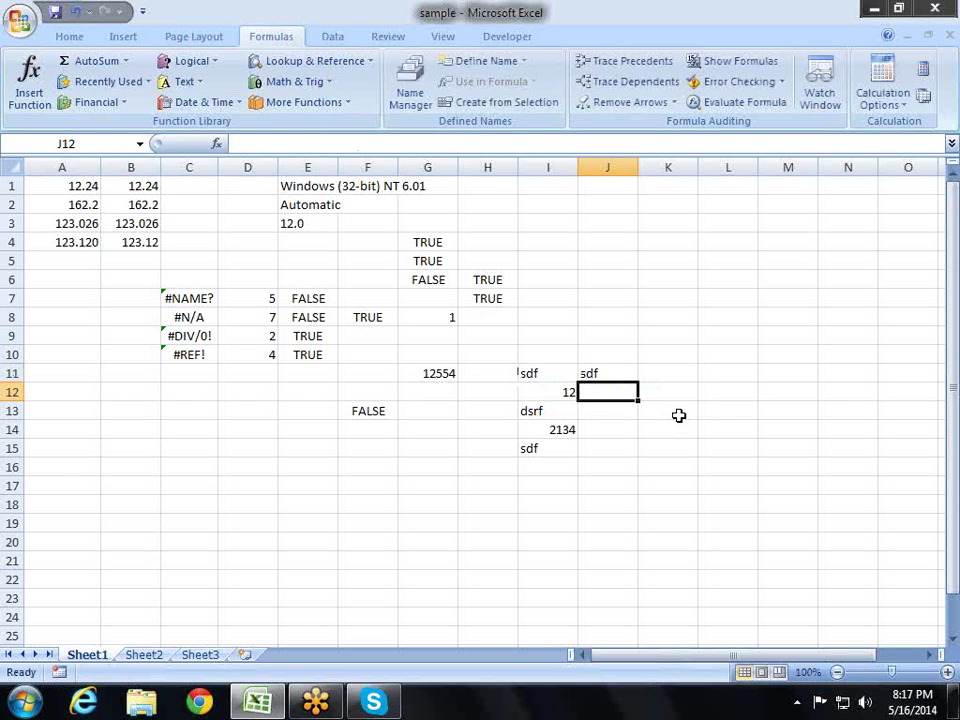
Copy J11's formula into J12:J15.
{"action": "key", "text": "Up"}
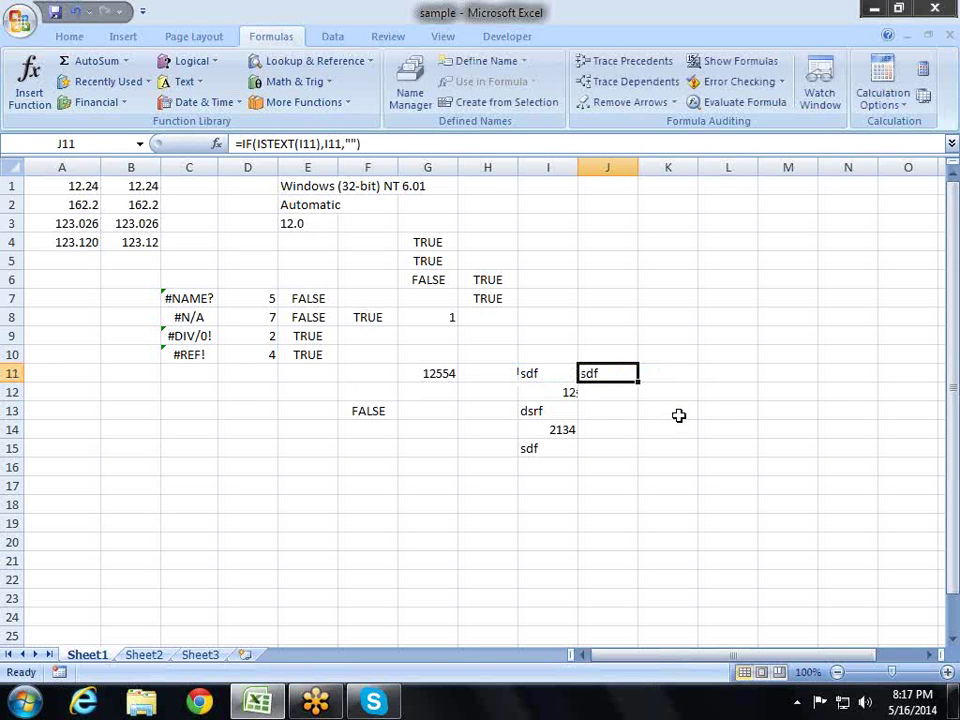
{"action": "key", "text": "ctrl+c"}
{"action": "key", "text": "Down"}
{"action": "key", "text": "shift+Down"}
{"action": "key", "text": "shift+Down"}
{"action": "key", "text": "shift+Down"}
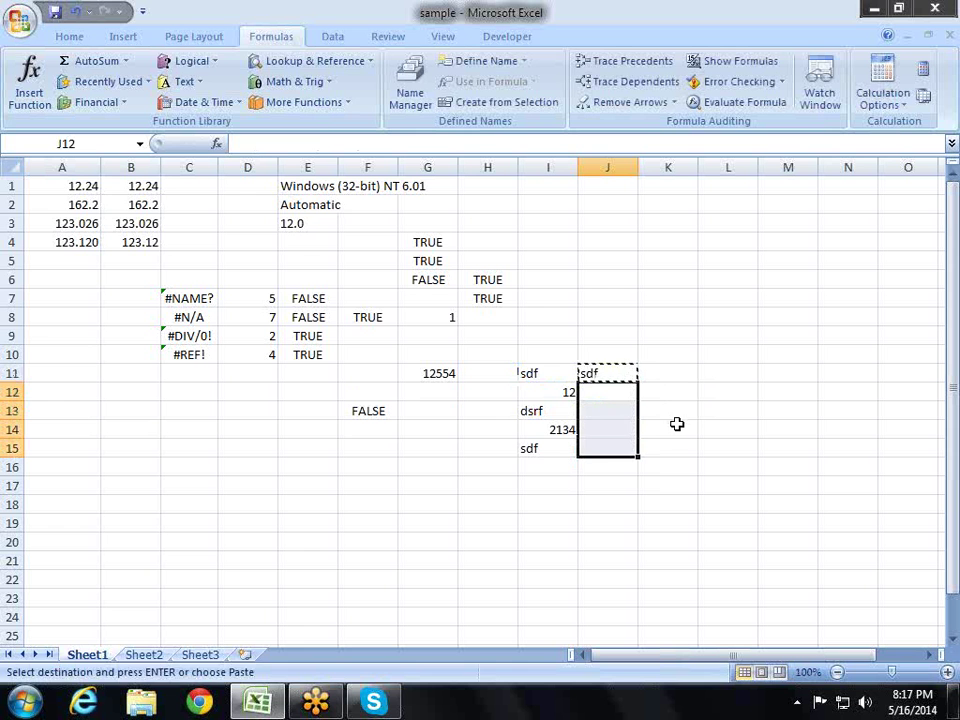
{"action": "key", "text": "Return"}
{"action": "key", "text": "Up"}
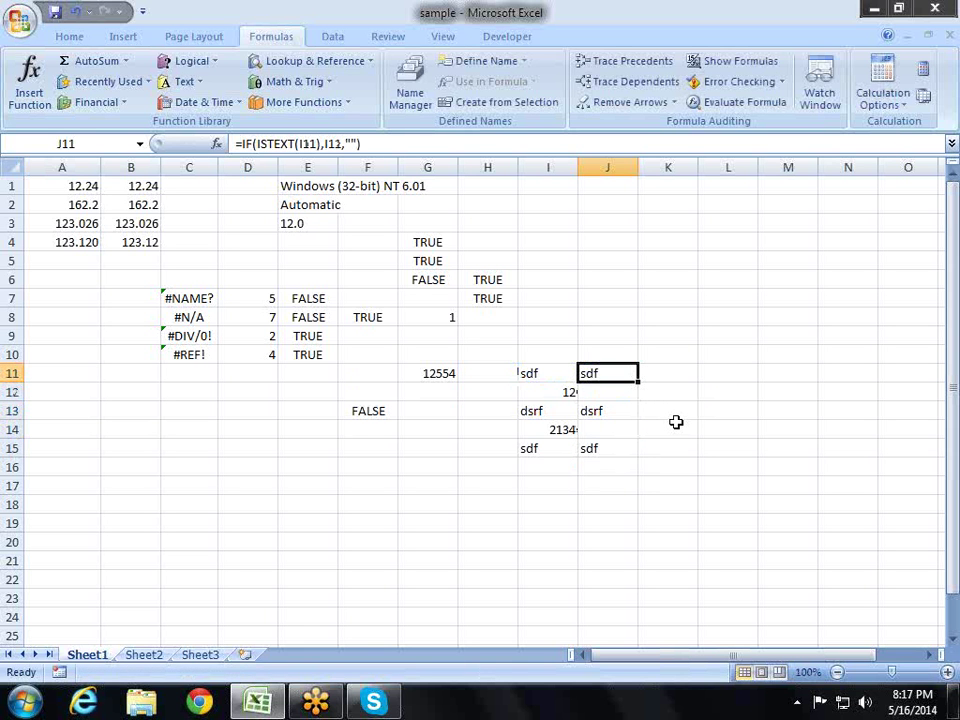
{"action": "key", "text": "Right"}
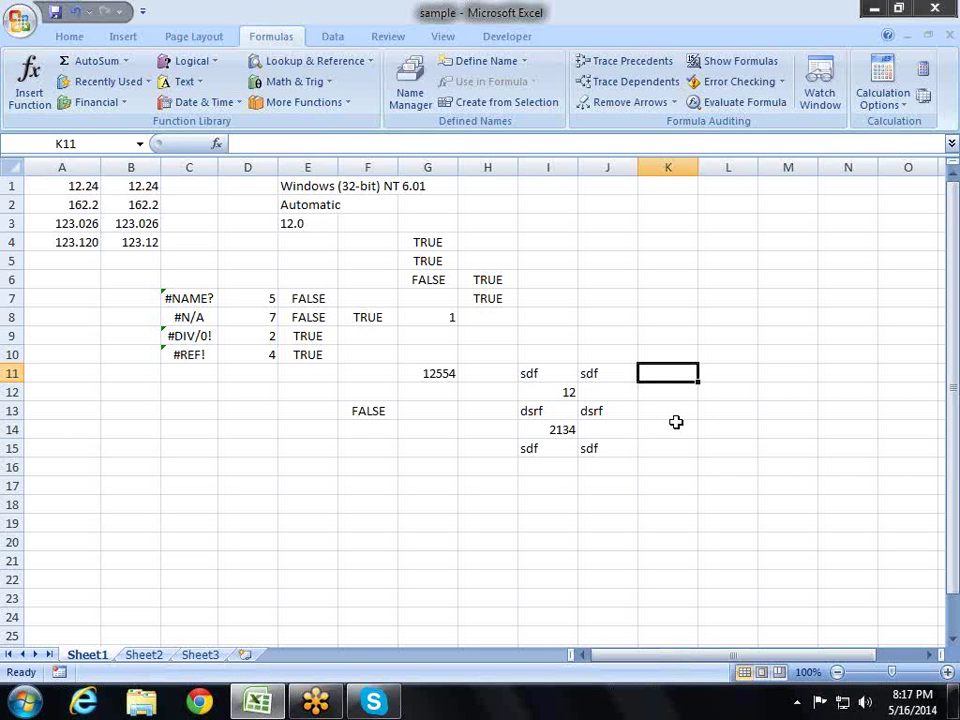
Enter the formula =T(I11) in cell K11.
{"action": "type", "text": "=t"}
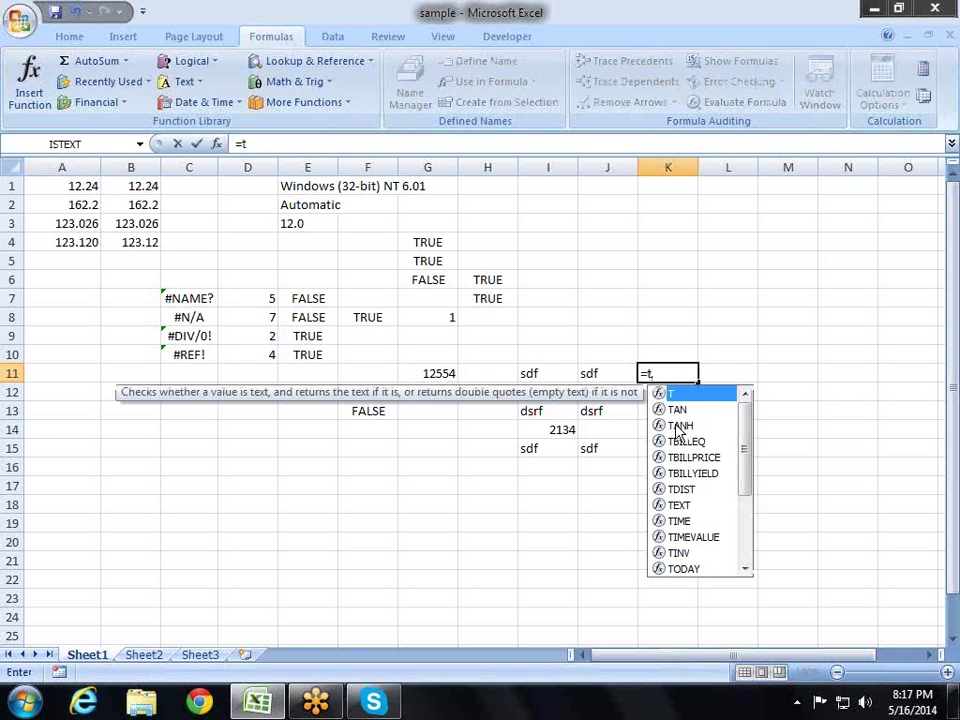
{"action": "key", "text": "Tab"}
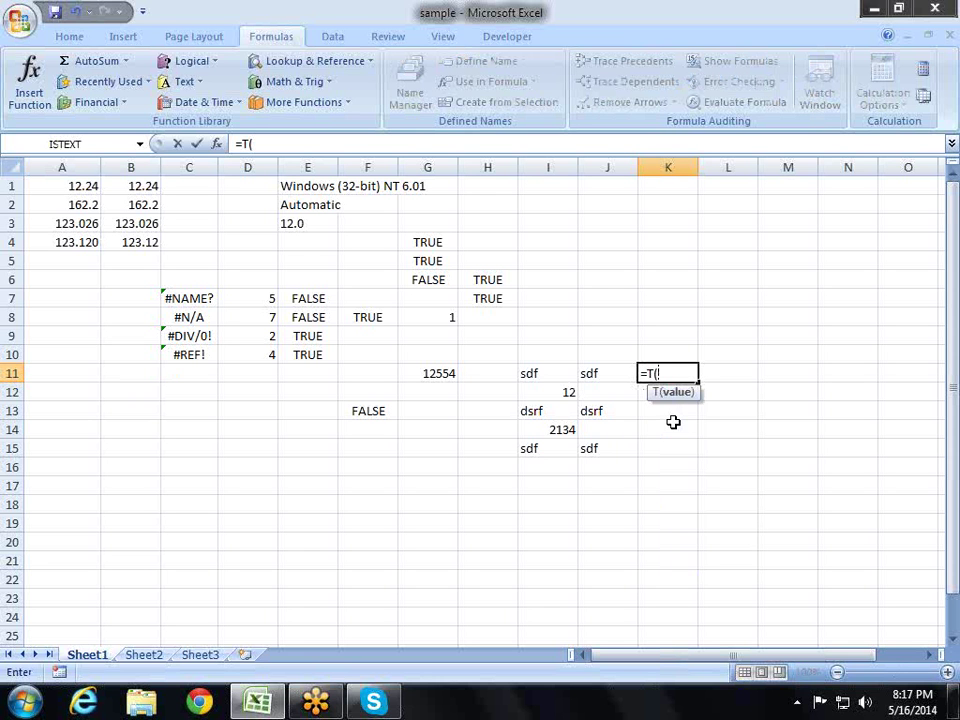
{"action": "key", "text": "Left"}
{"action": "key", "text": "Left"}
{"action": "key", "text": "Return"}
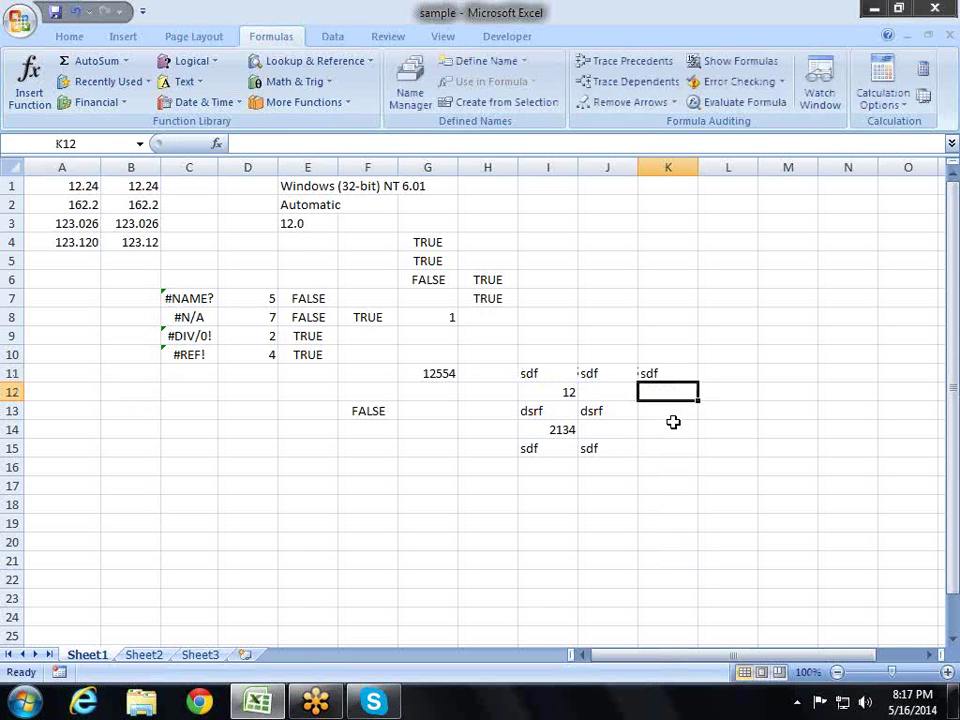
Copy the K11 T formula down through K12:K15.
{"action": "key", "text": "Up"}
{"action": "key", "text": "ctrl+c"}
{"action": "key", "text": "Down"}
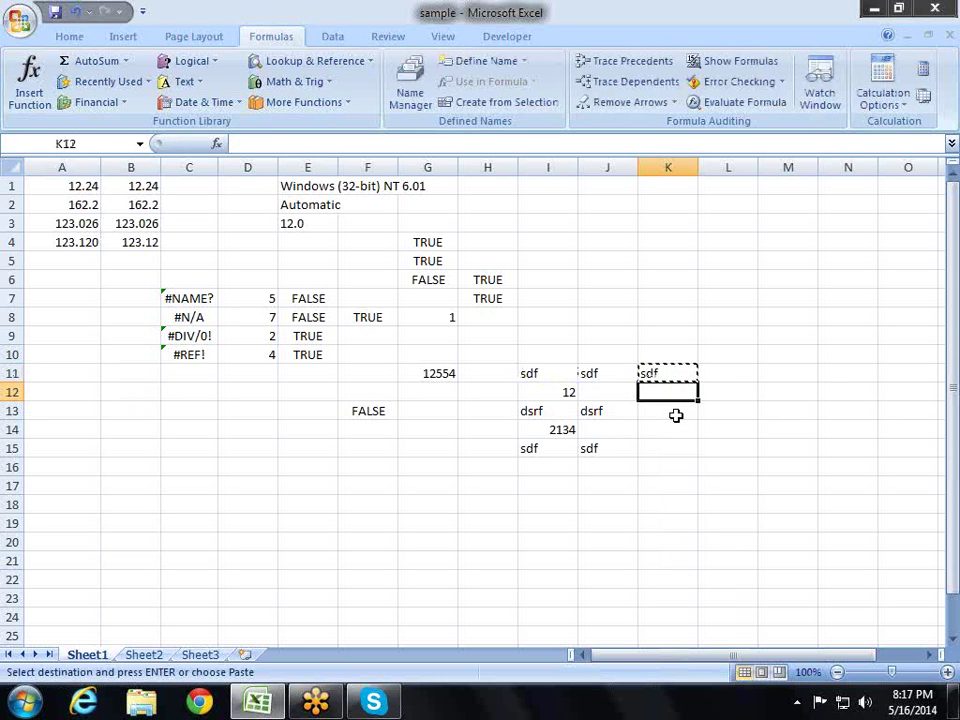
{"action": "key", "text": "shift+Down"}
{"action": "key", "text": "shift+Down"}
{"action": "key", "text": "shift+Down"}
{"action": "key", "text": "Return"}
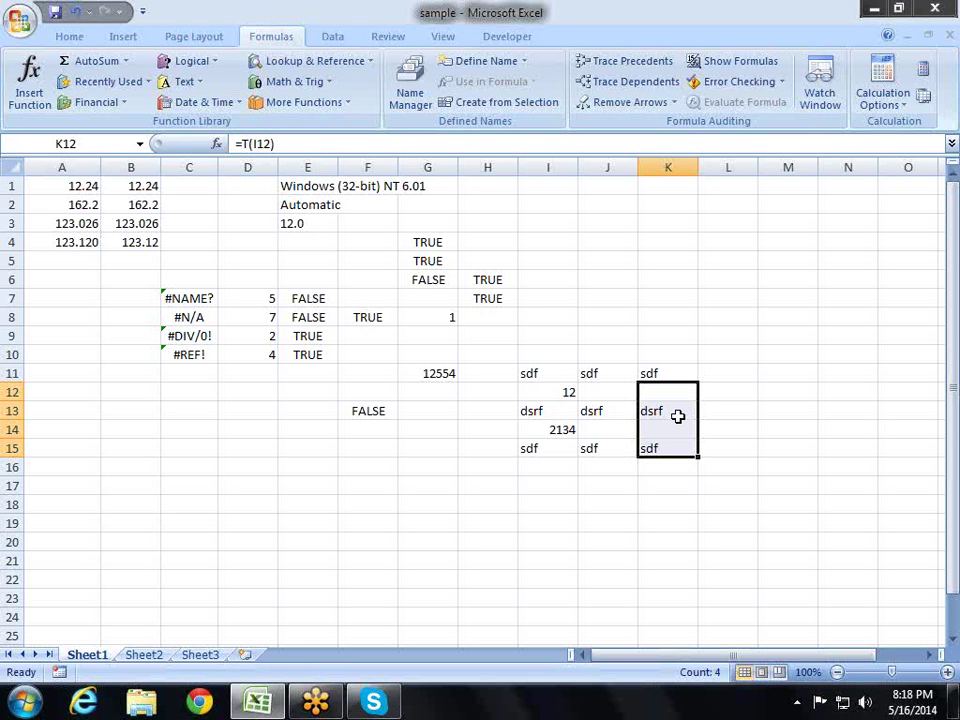
{"action": "key", "text": "Up"}
{"action": "key", "text": "Right"}
Start a standalone ISNUMBER formula in L11, then cancel it.
{"action": "type", "text": "="}
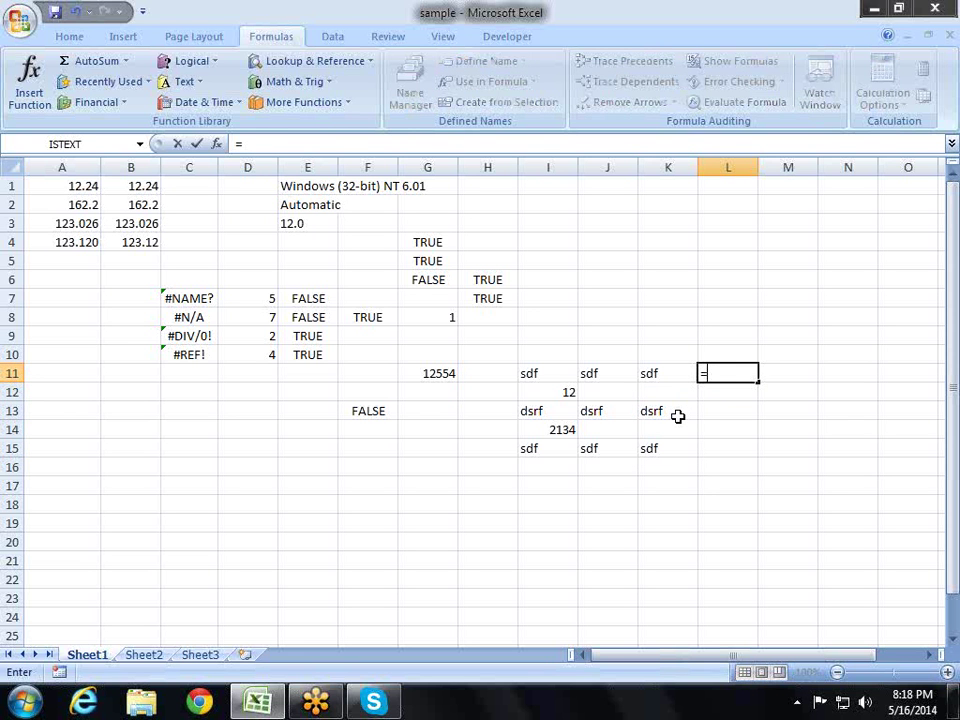
{"action": "type", "text": "isn"}
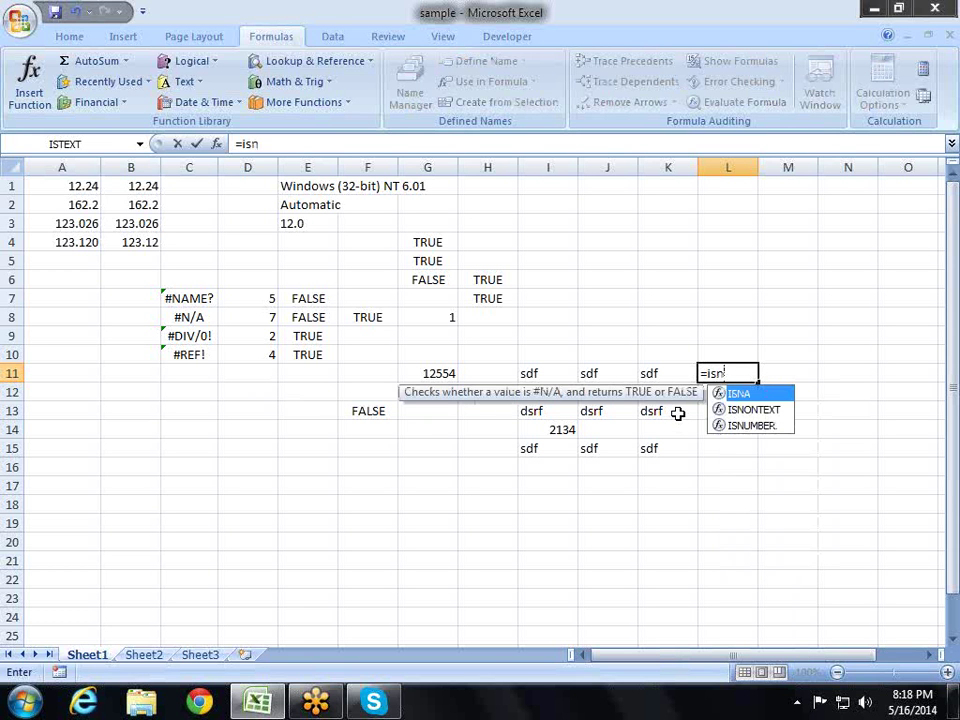
{"action": "key", "text": "Down"}
{"action": "key", "text": "Down"}
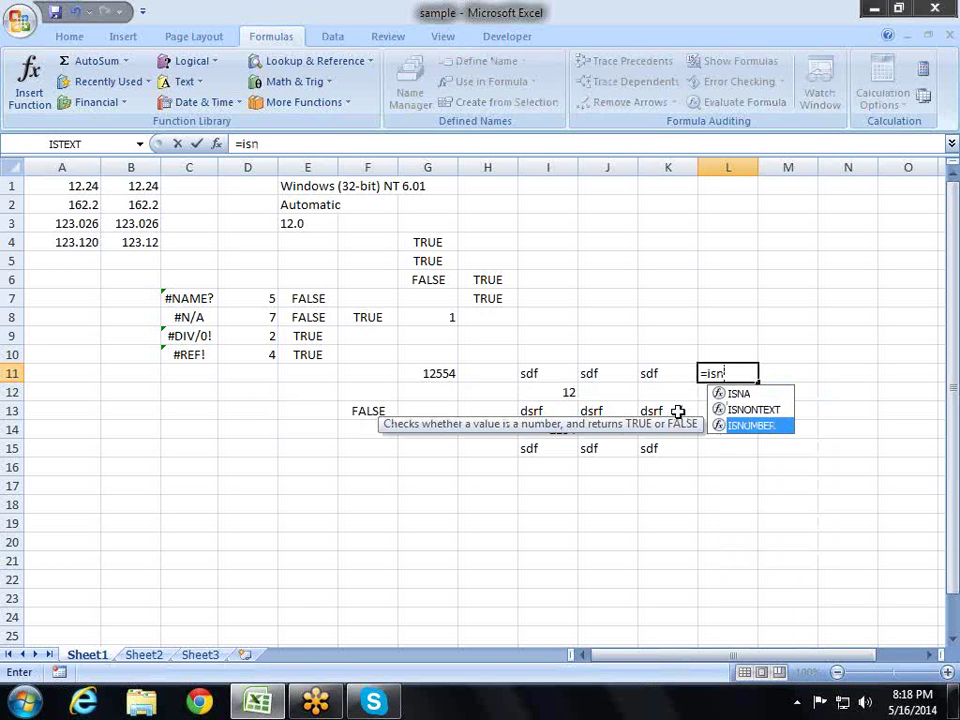
{"action": "key", "text": "Tab"}
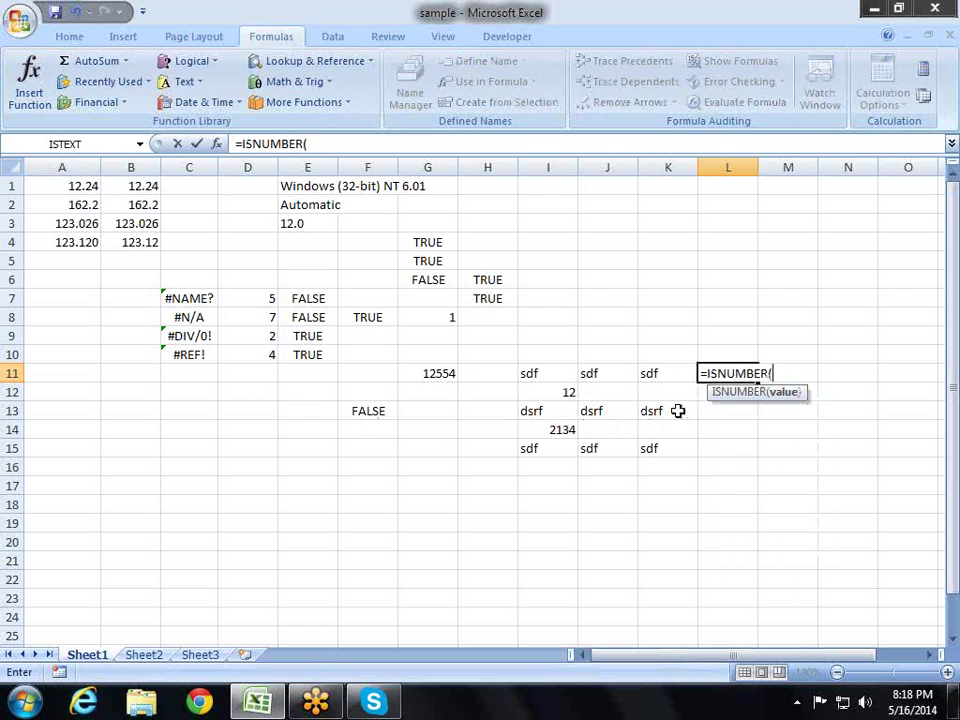
{"action": "key", "text": "Left"}
{"action": "key", "text": "Left"}
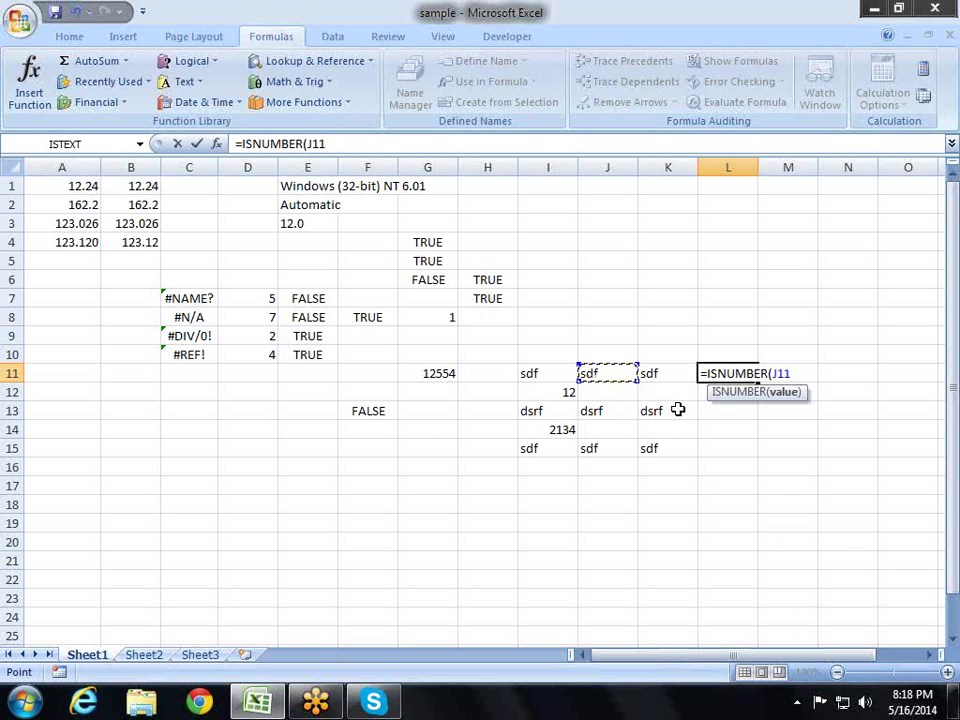
{"action": "key", "text": "Escape"}
Enter =IF(ISNUMBER(I11),I11,"") in cell L11.
{"action": "type", "text": "="}
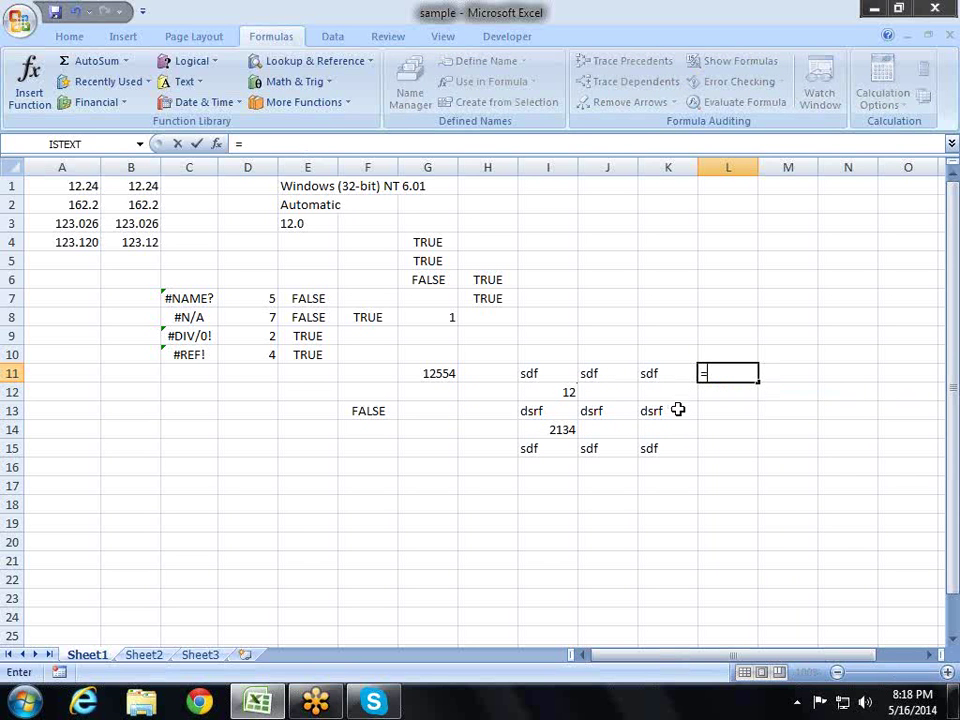
{"action": "type", "text": "if"}
{"action": "key", "text": "Tab"}
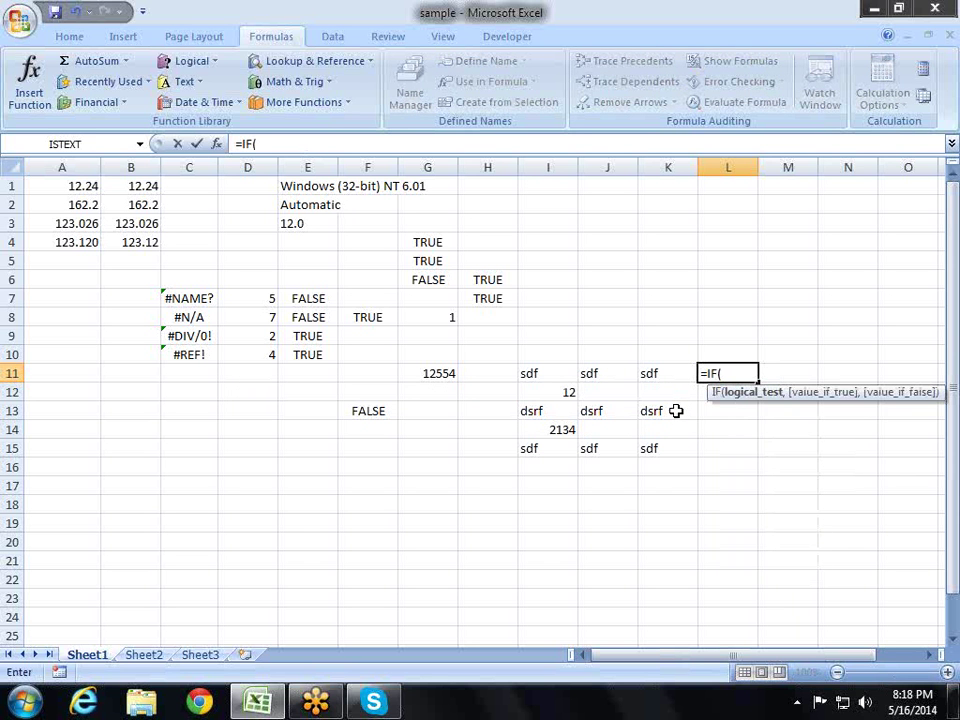
{"action": "type", "text": "is"}
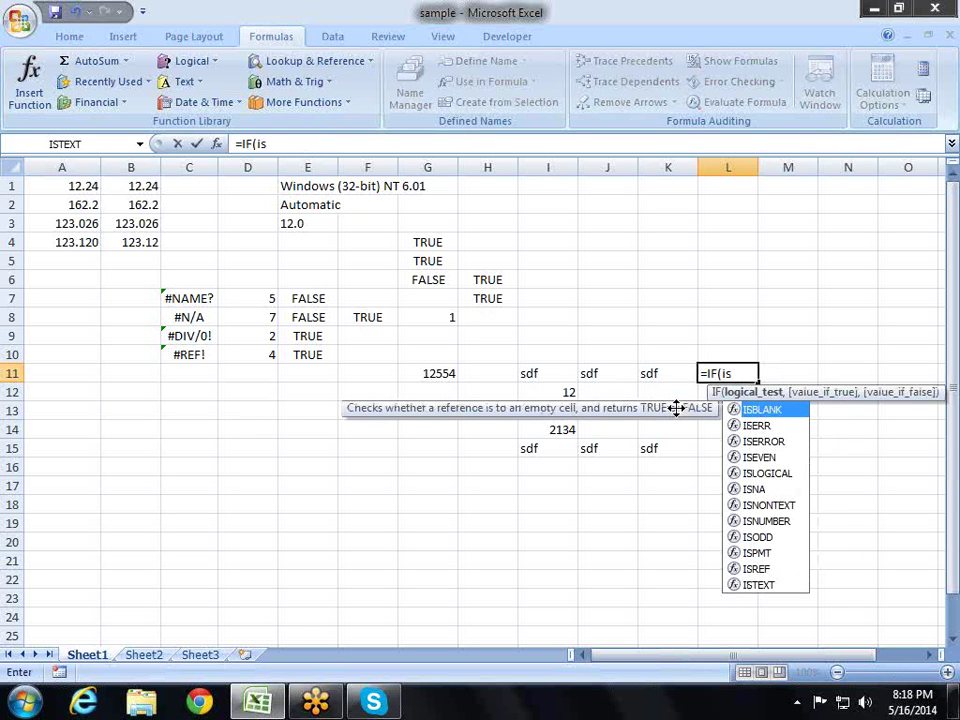
{"action": "type", "text": "nu"}
{"action": "key", "text": "Tab"}
{"action": "key", "text": "Left"}
{"action": "key", "text": "Left"}
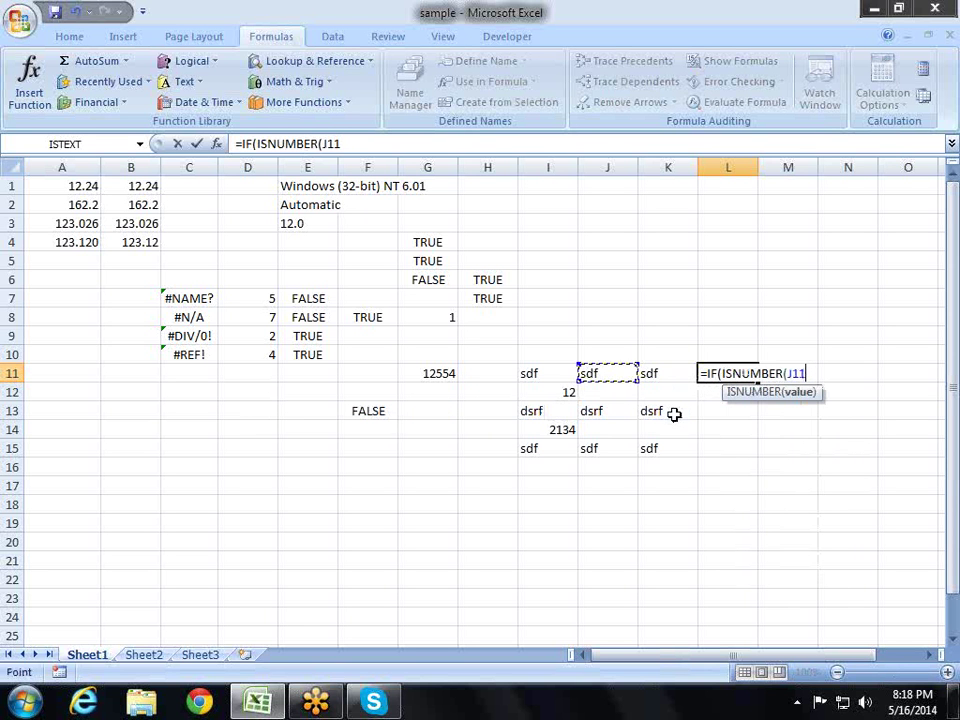
{"action": "key", "text": "Left"}
{"action": "type", "text": "),"}
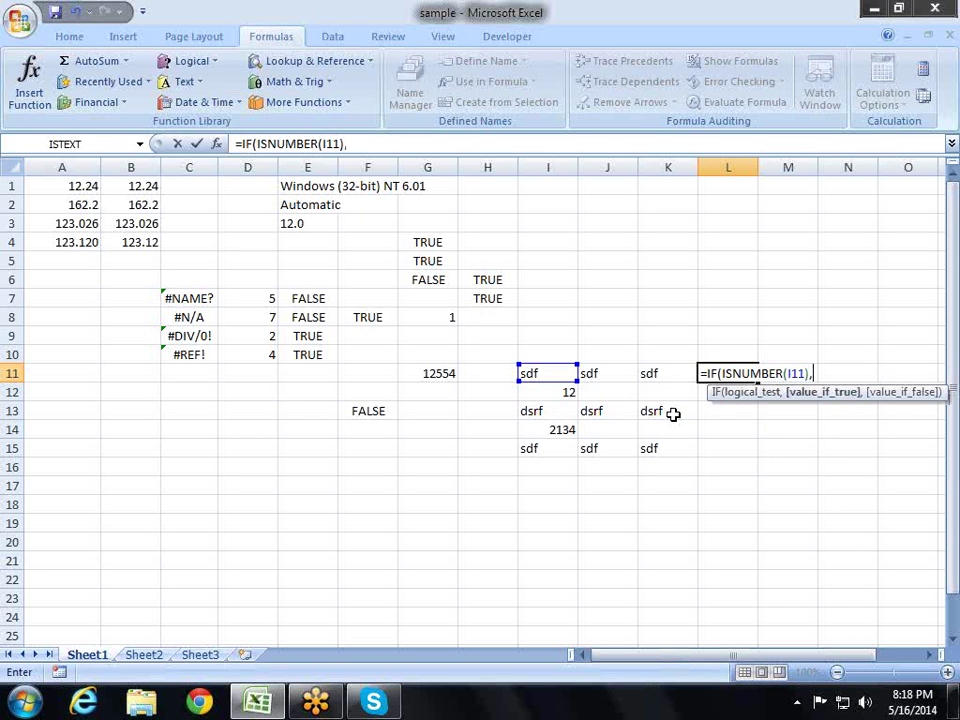
{"action": "left_click", "coordinate": [562, 374]}
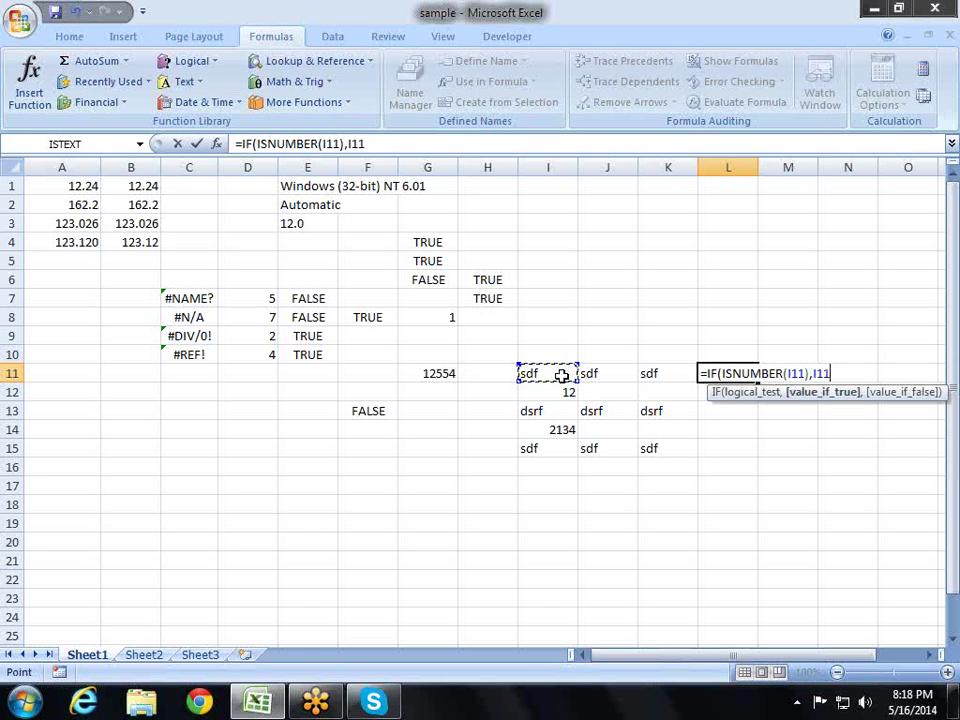
{"action": "type", "text": ","}
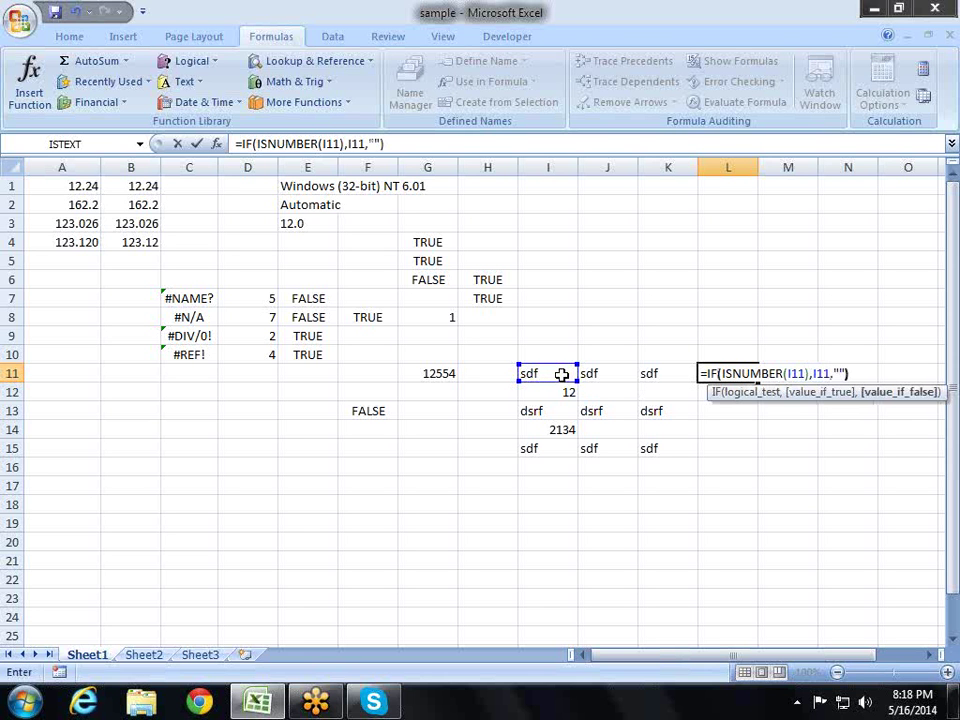
{"action": "key", "text": "Return"}
Copy the L11 IF/ISNUMBER formula down through L12:L15.
{"action": "key", "text": "Up"}
{"action": "key", "text": "ctrl+c"}
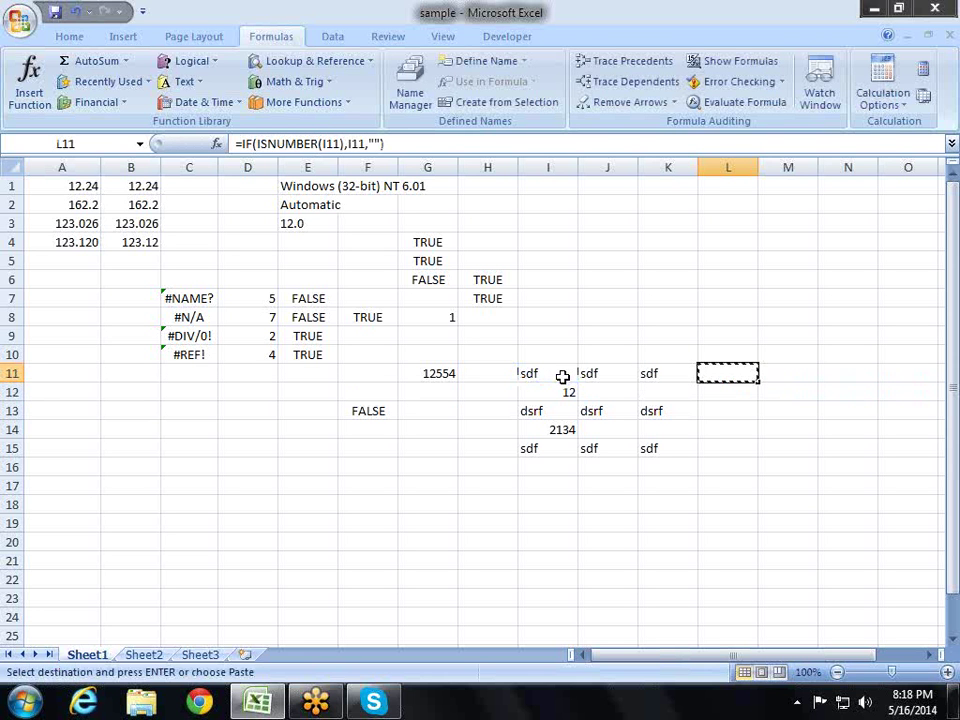
{"action": "key", "text": "Down"}
{"action": "key", "text": "shift+Down"}
{"action": "key", "text": "shift+Down"}
{"action": "key", "text": "shift+Down"}
{"action": "key", "text": "Return"}
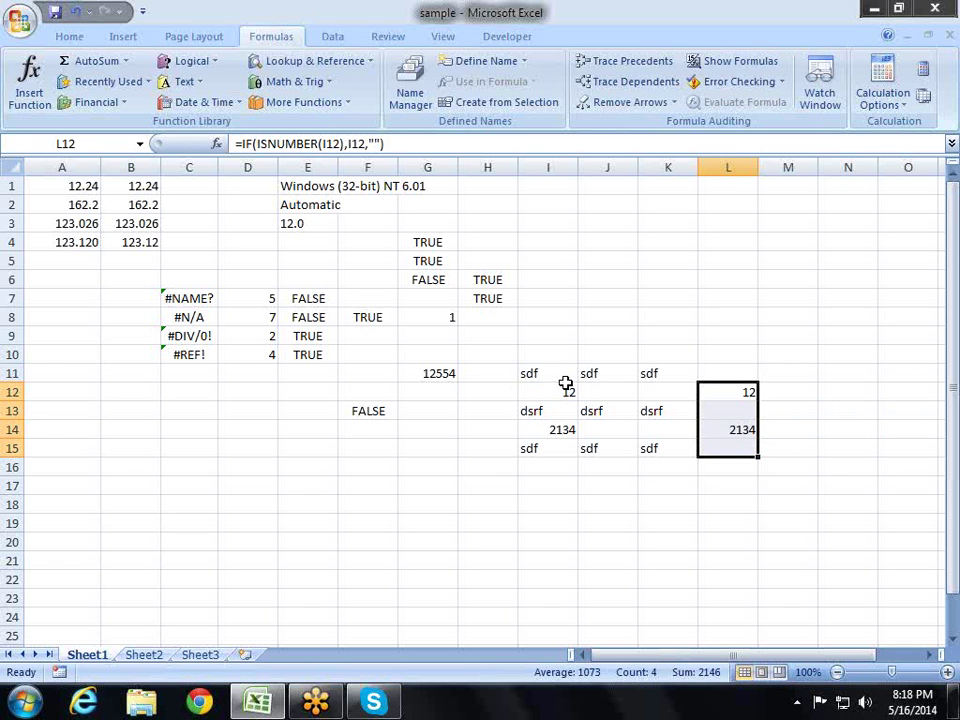
{"action": "key", "text": "Up"}
Enter the formula =N(I11) in cell M11.
{"action": "key", "text": "Right"}
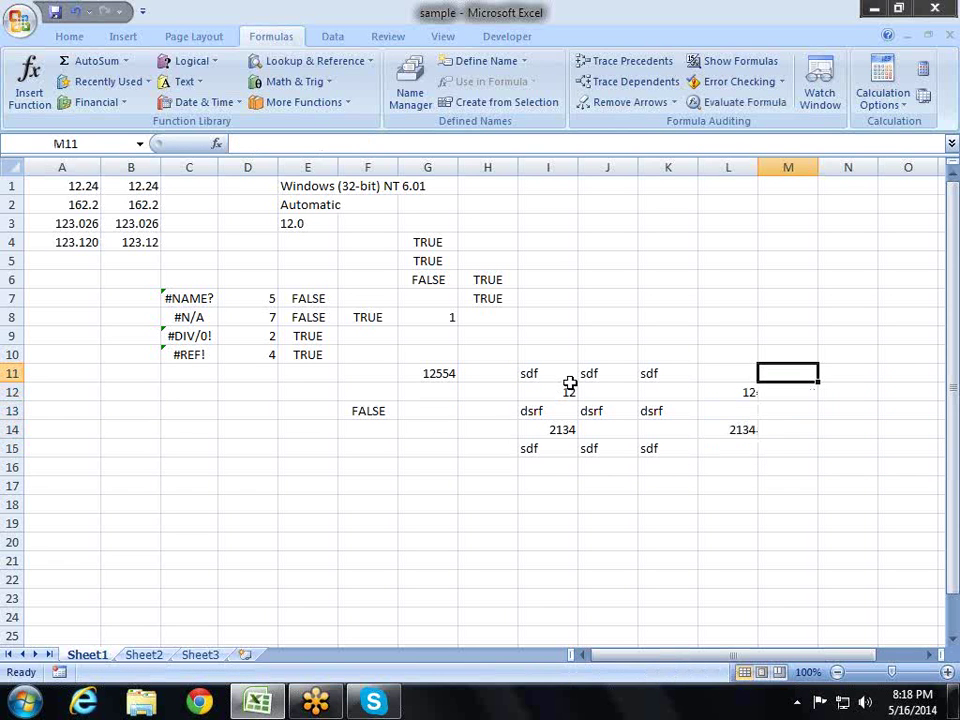
{"action": "type", "text": "=n"}
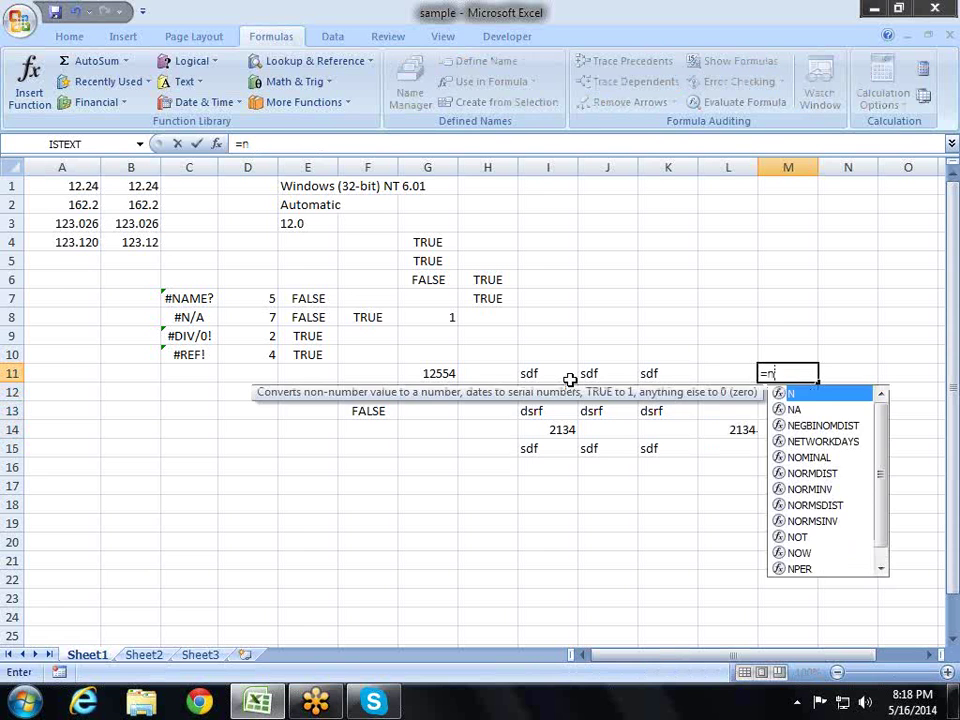
{"action": "key", "text": "Tab"}
{"action": "key", "text": "Left"}
{"action": "key", "text": "Left"}
{"action": "key", "text": "Left"}
{"action": "key", "text": "Left"}
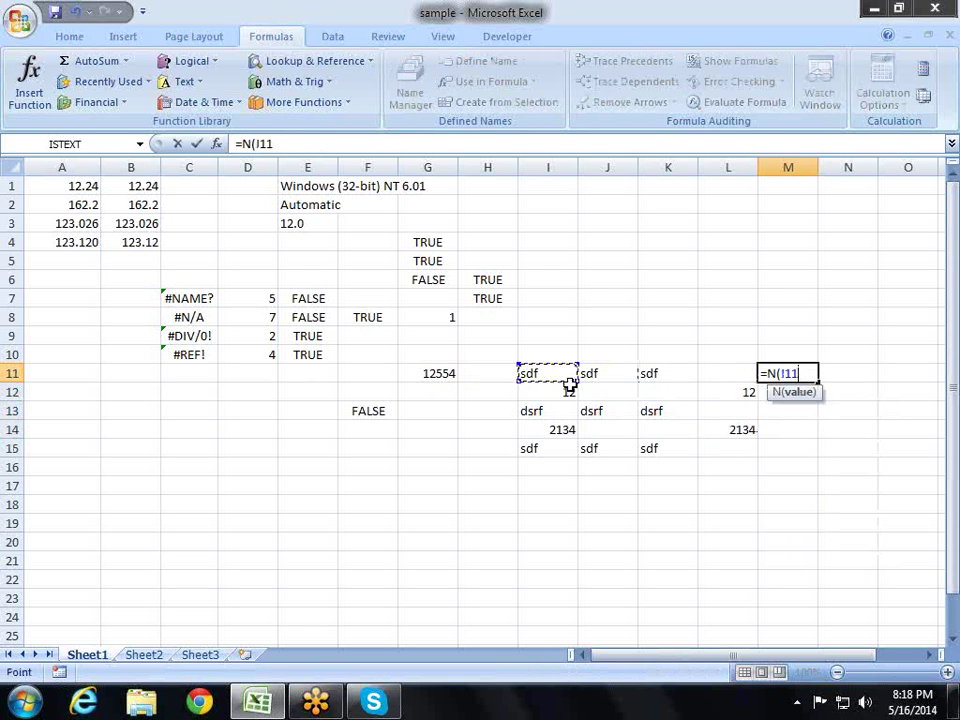
{"action": "key", "text": "shift+Down"}
{"action": "key", "text": "Up"}
{"action": "key", "text": "Down"}
{"action": "key", "text": "Return"}
Copy the M11 N formula down through M12:M15.
{"action": "key", "text": "Up"}
{"action": "key", "text": "ctrl+c"}
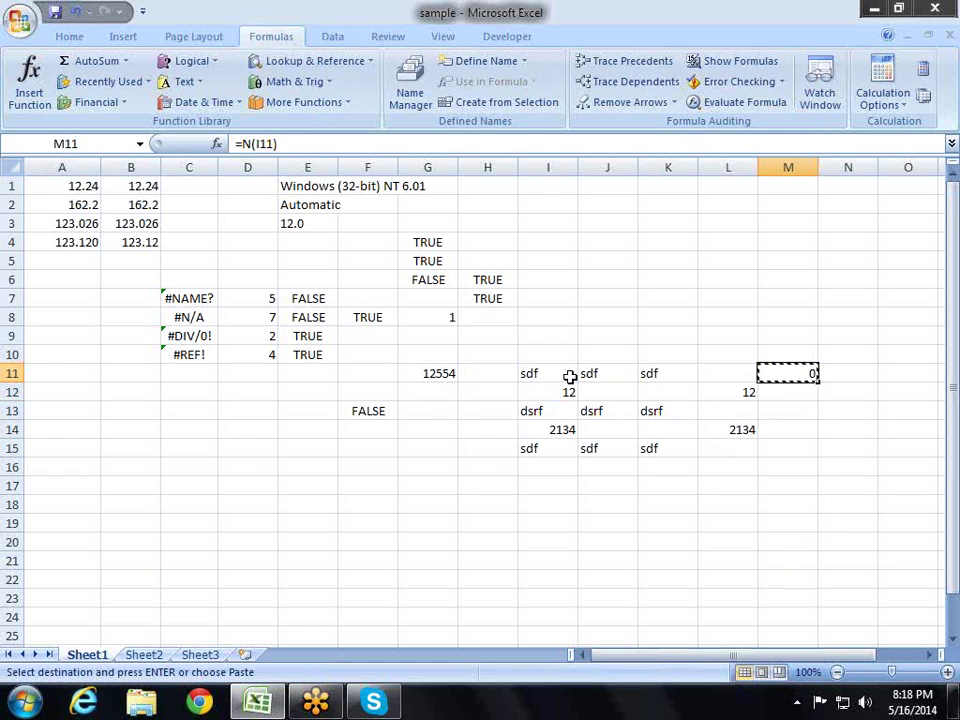
{"action": "key", "text": "Down"}
{"action": "key", "text": "shift+Down"}
{"action": "key", "text": "shift+Down"}
{"action": "key", "text": "shift+Down"}
{"action": "key", "text": "Return"}
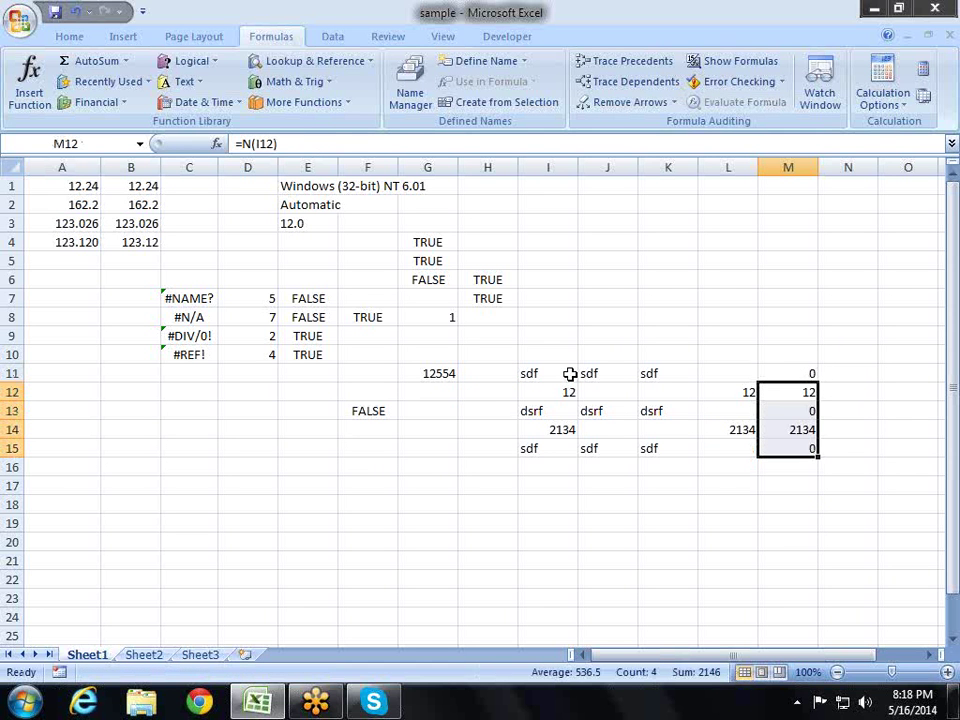
{"action": "key", "text": "Up"}
Review the column L results, then move to cell F15.
{"action": "key", "text": "Left"}
{"action": "key", "text": "Down"}
{"action": "key", "text": "Down"}
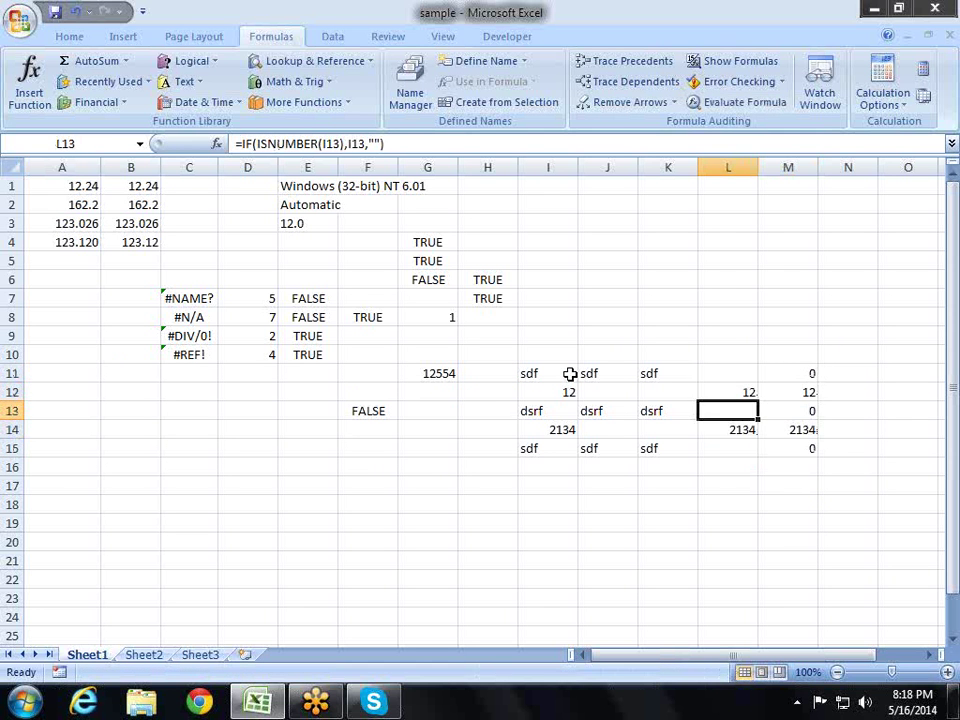
{"action": "key", "text": "Down"}
{"action": "key", "text": "Down"}
{"action": "key", "text": "Down"}
{"action": "key", "text": "Up"}
{"action": "key", "text": "Up"}
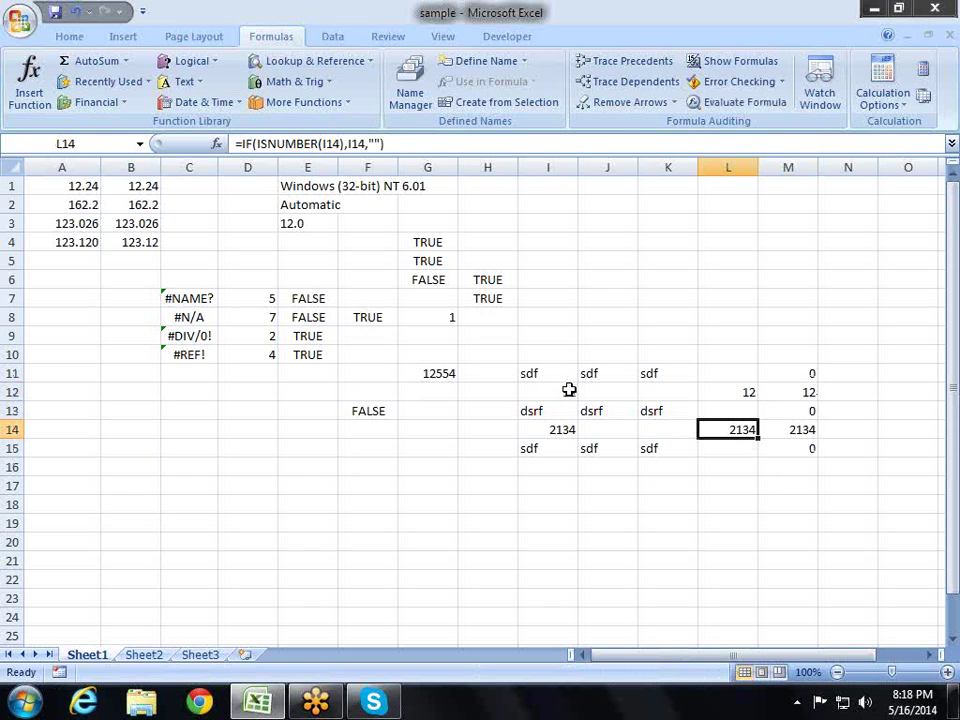
{"action": "key", "text": "Up"}
{"action": "key", "text": "Up"}
{"action": "key", "text": "Left"}
{"action": "key", "text": "Left"}
{"action": "key", "text": "Left"}
{"action": "key", "text": "Left"}
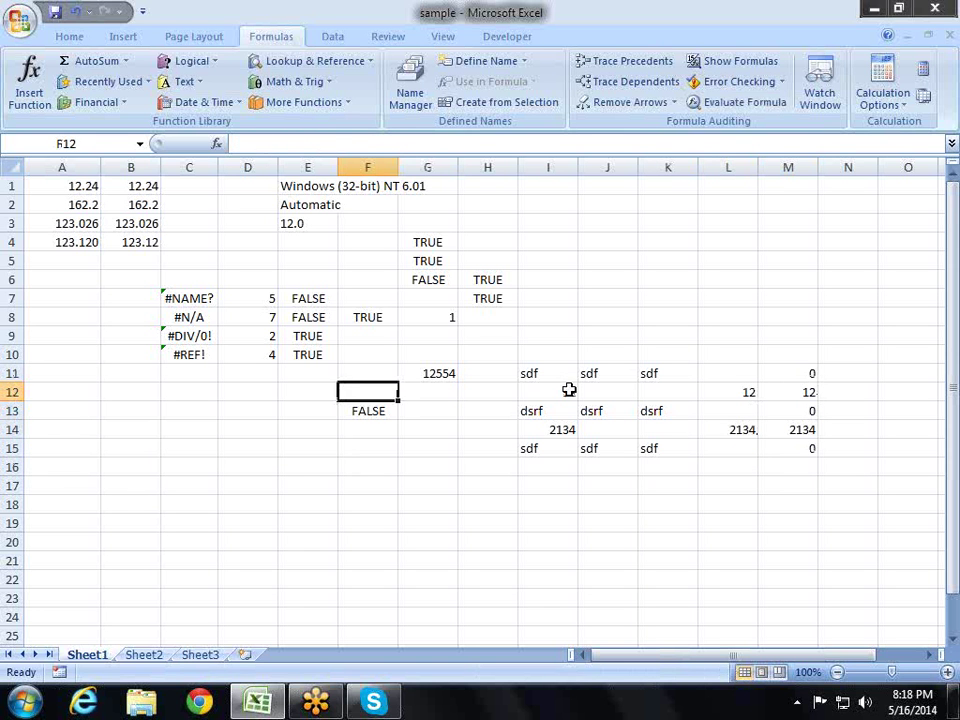
{"action": "key", "text": "Down"}
{"action": "key", "text": "Down"}
{"action": "key", "text": "Down"}
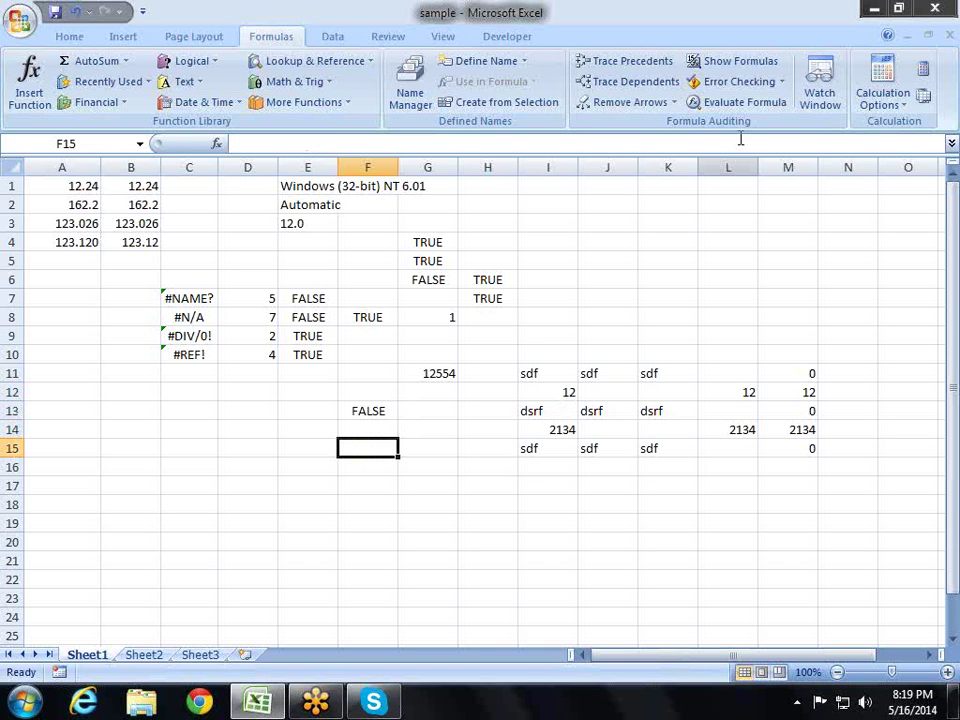
{"action": "left_click", "coordinate": [325, 87]}
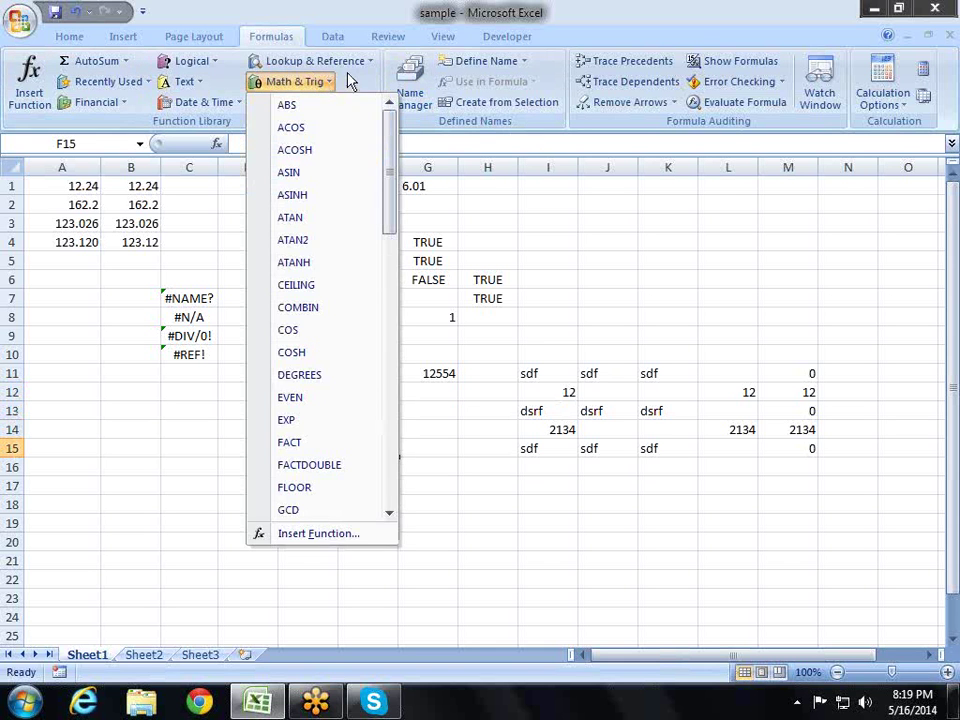
{"action": "left_click", "coordinate": [349, 103]}
{"action": "left_click", "coordinate": [349, 103]}
{"action": "mouse_move", "coordinate": [340, 187]}
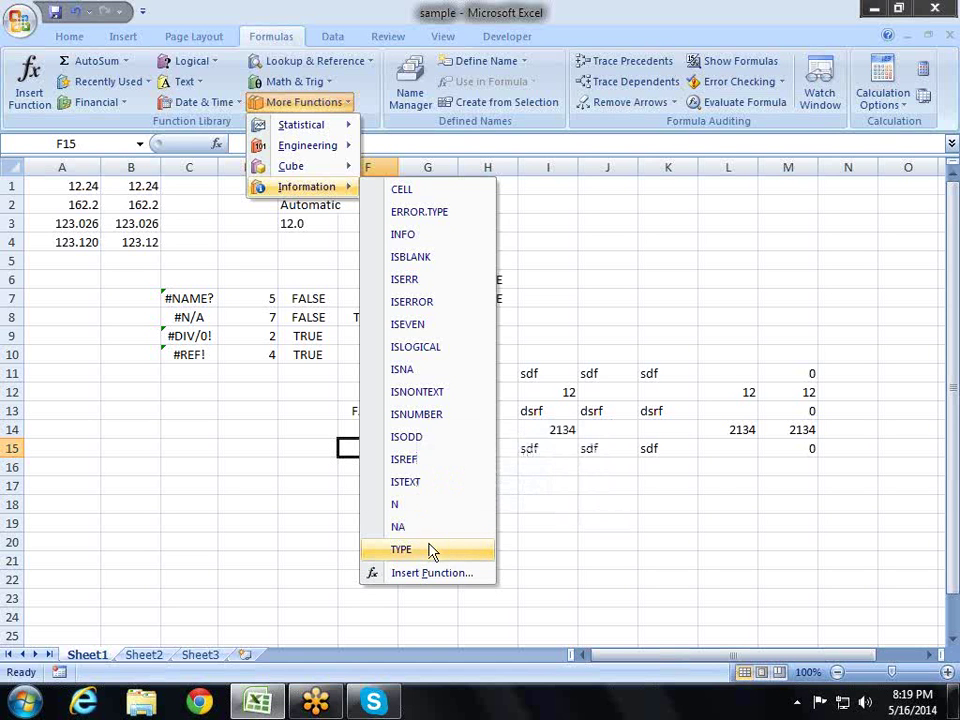
{"action": "left_click", "coordinate": [432, 550]}
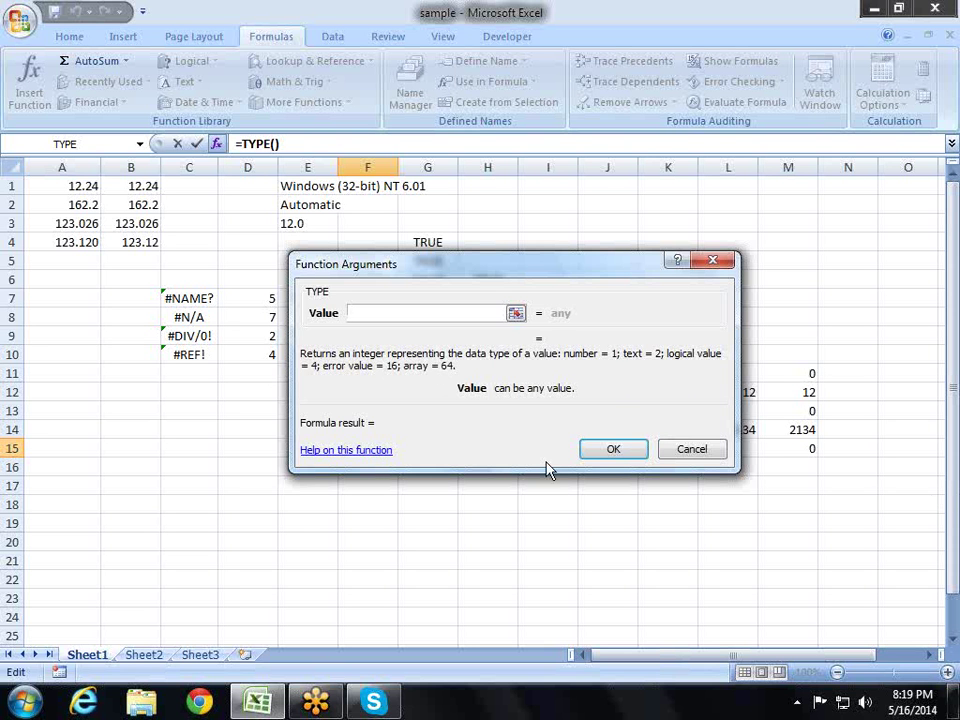
{"action": "left_click", "coordinate": [672, 453]}
{"action": "left_click", "coordinate": [550, 500]}
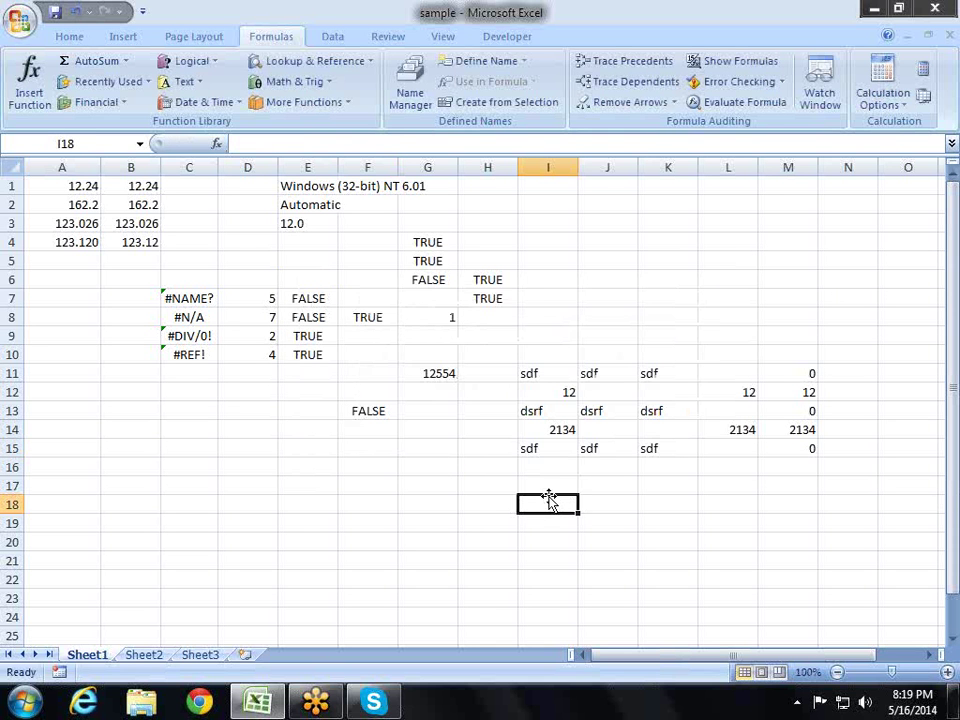
{"action": "left_click", "coordinate": [349, 104]}
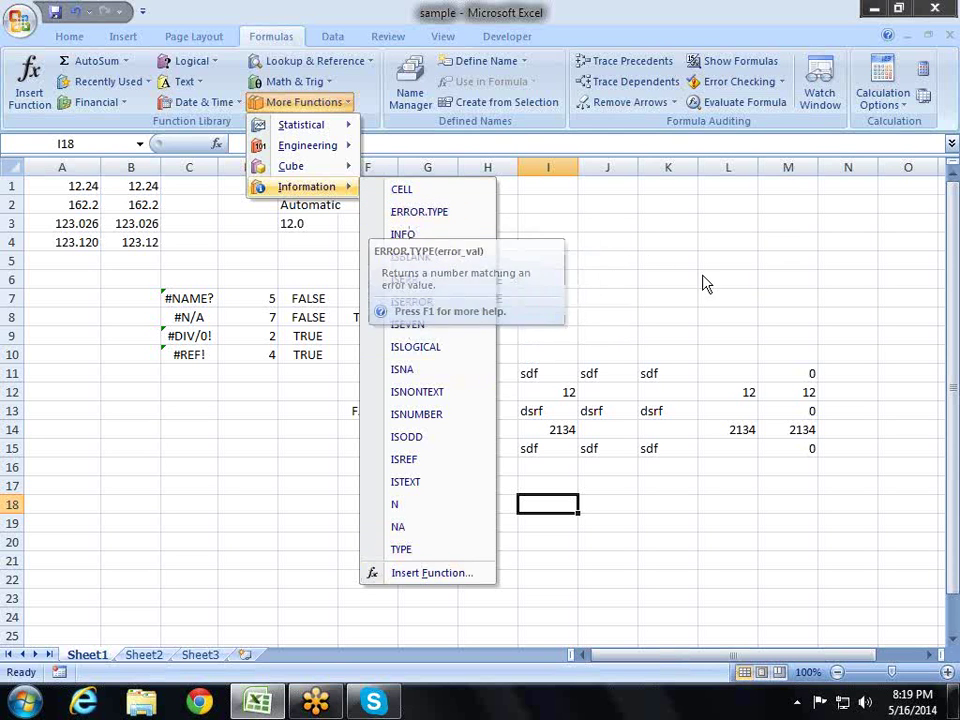
{"action": "left_click", "coordinate": [612, 261]}
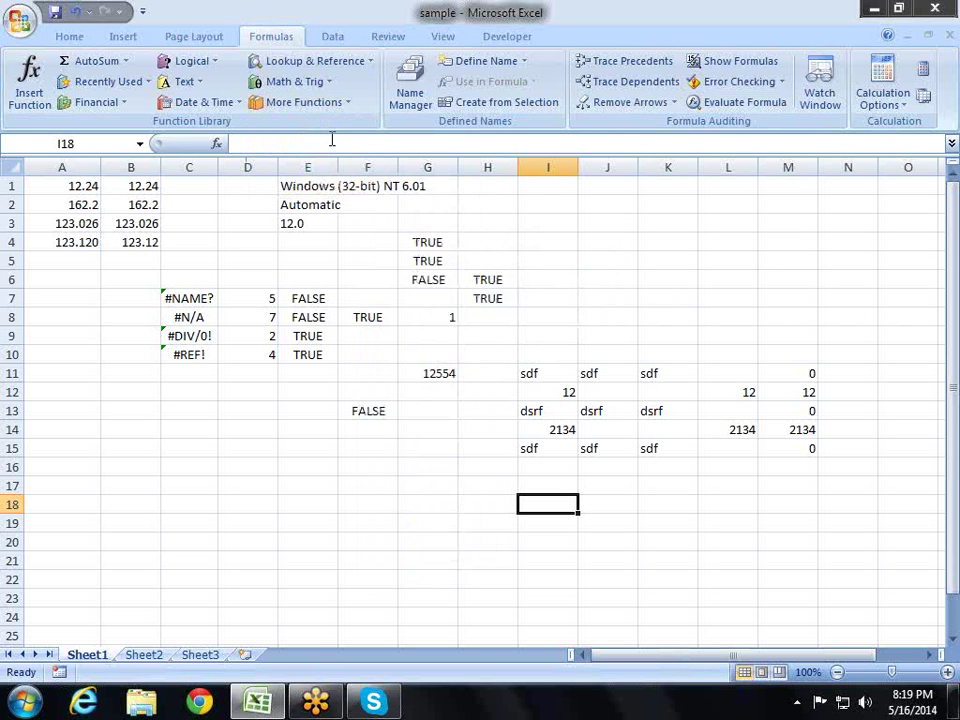
{"action": "left_click", "coordinate": [343, 104]}
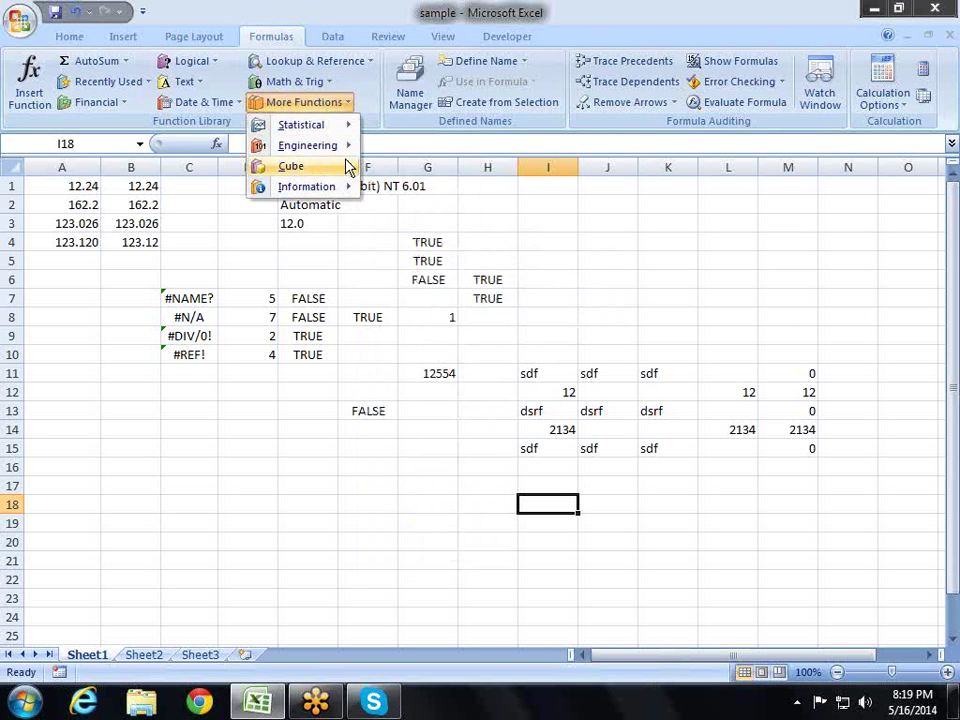
{"action": "mouse_move", "coordinate": [347, 166]}
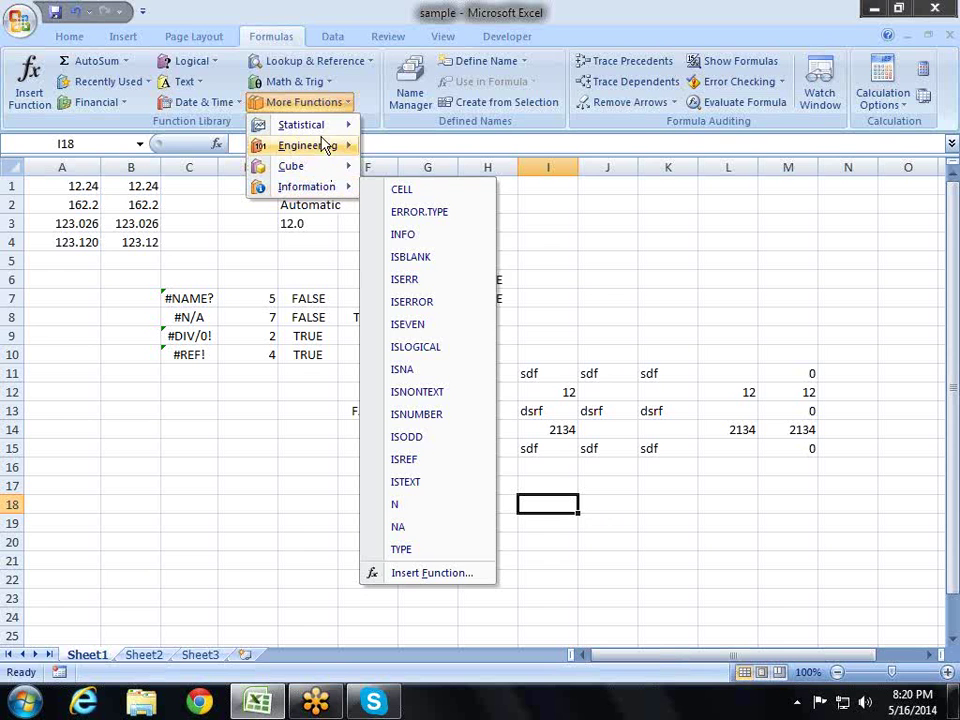
{"action": "mouse_move", "coordinate": [321, 145]}
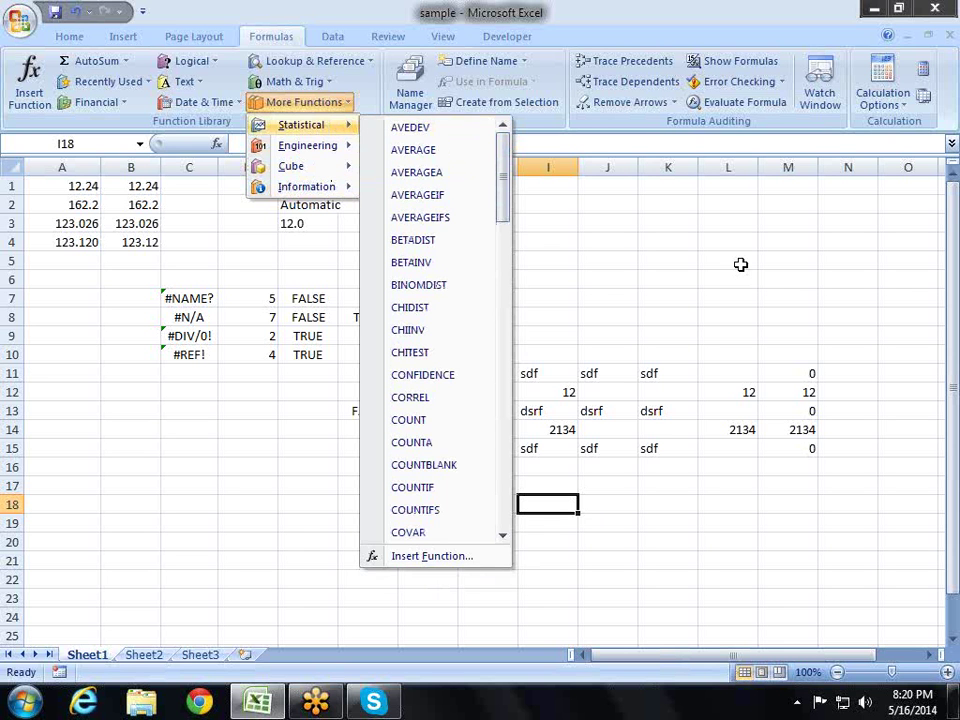
{"action": "left_click", "coordinate": [945, 80]}
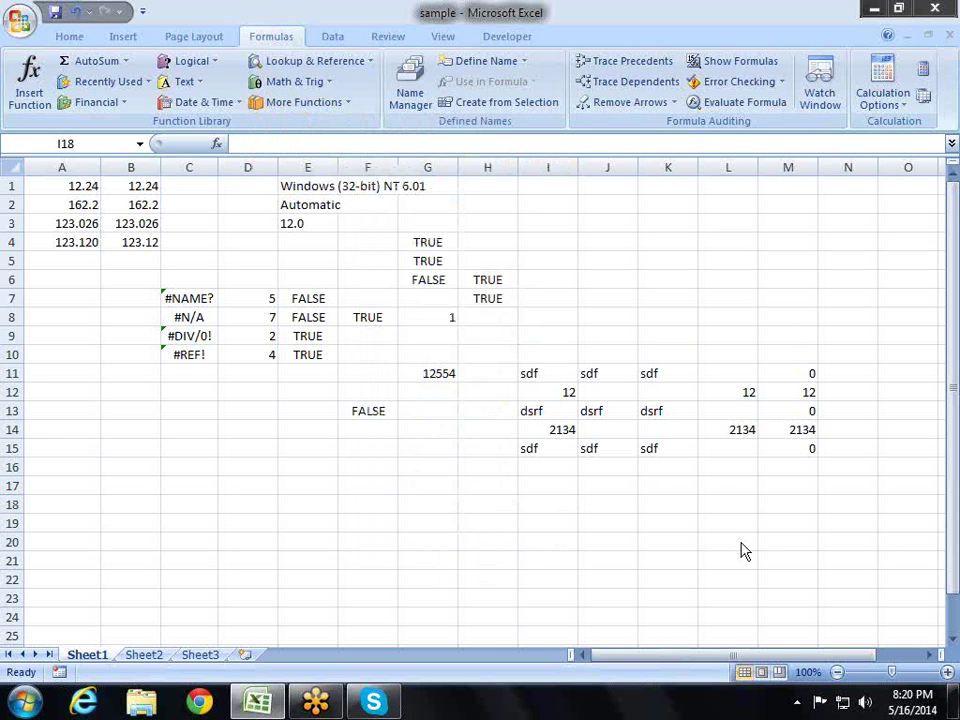